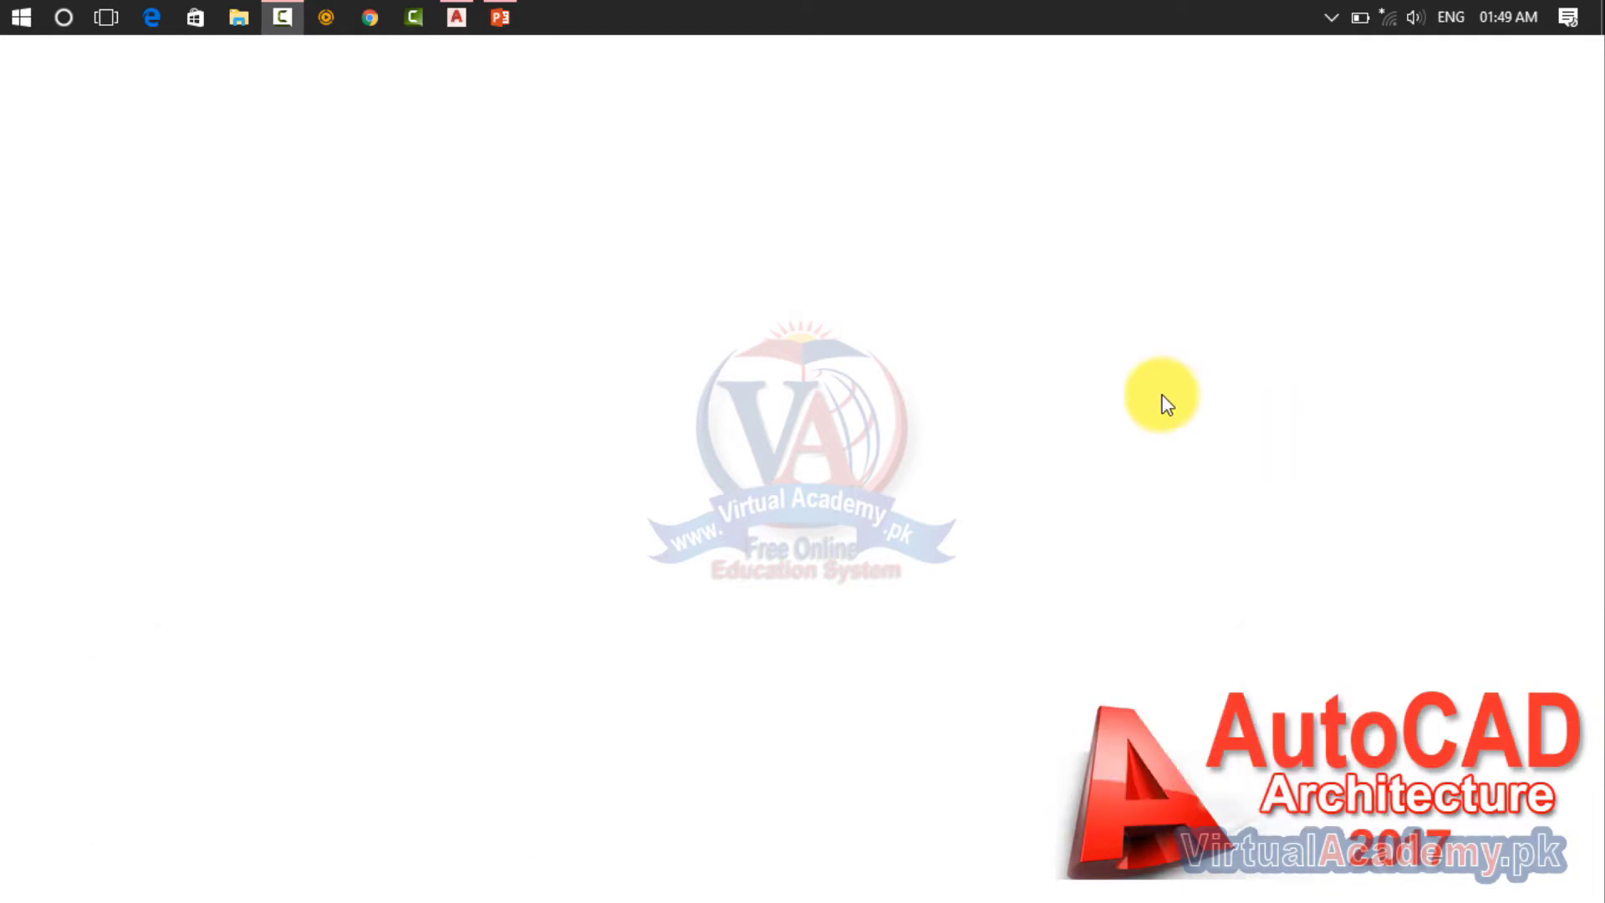
- Restore the AutoCAD Architecture window showing the empty Drawing1 model space
click(456, 17)
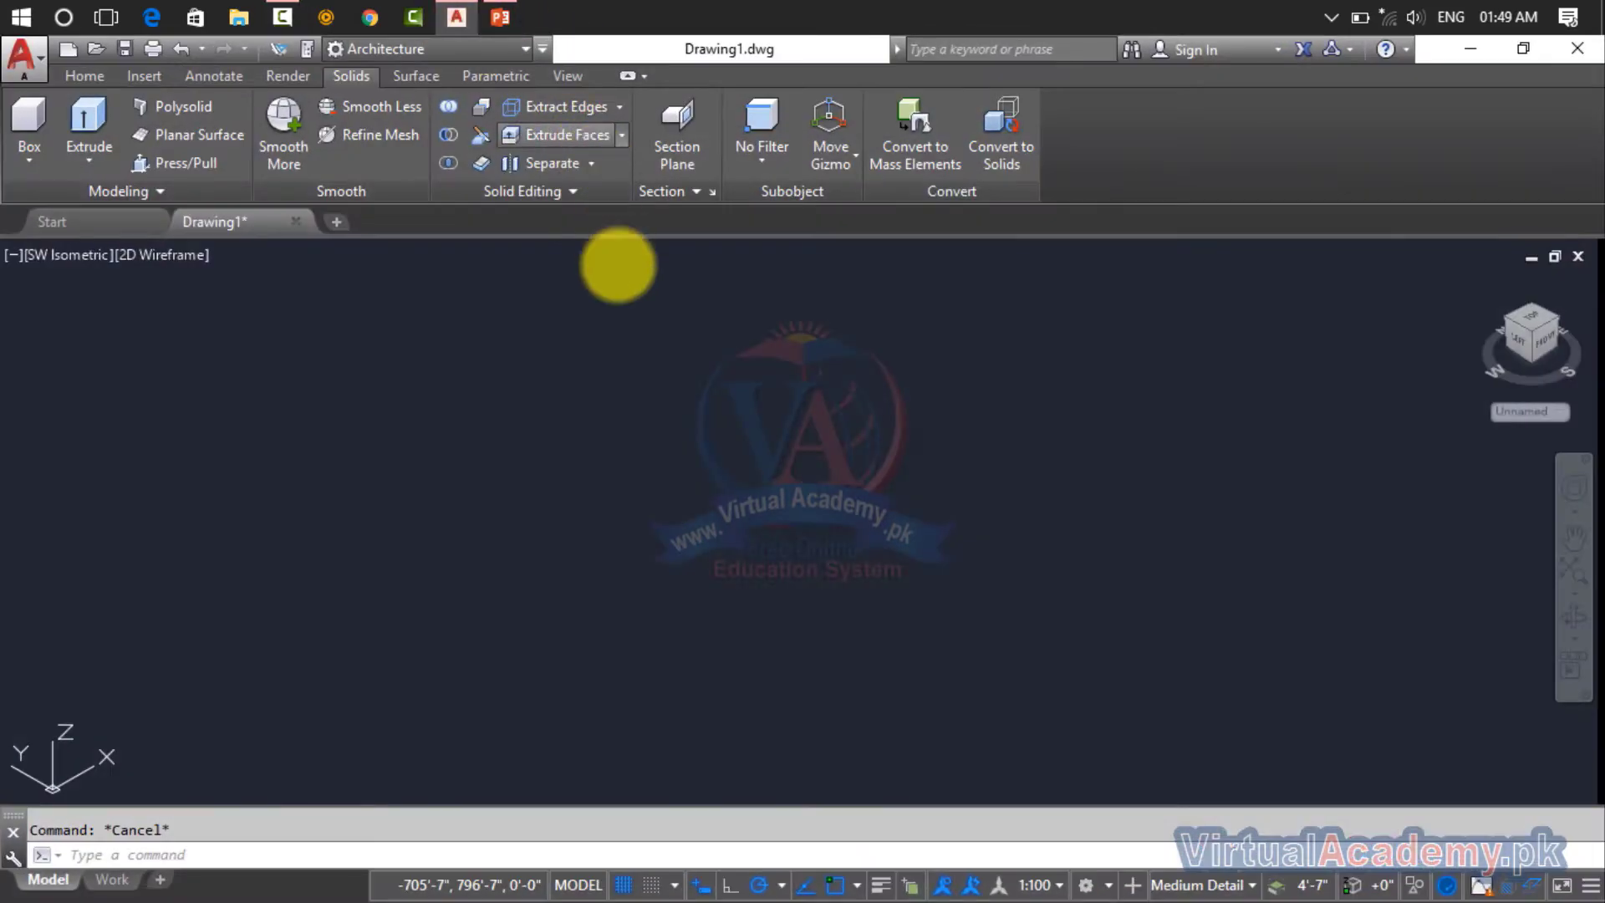
click(623, 105)
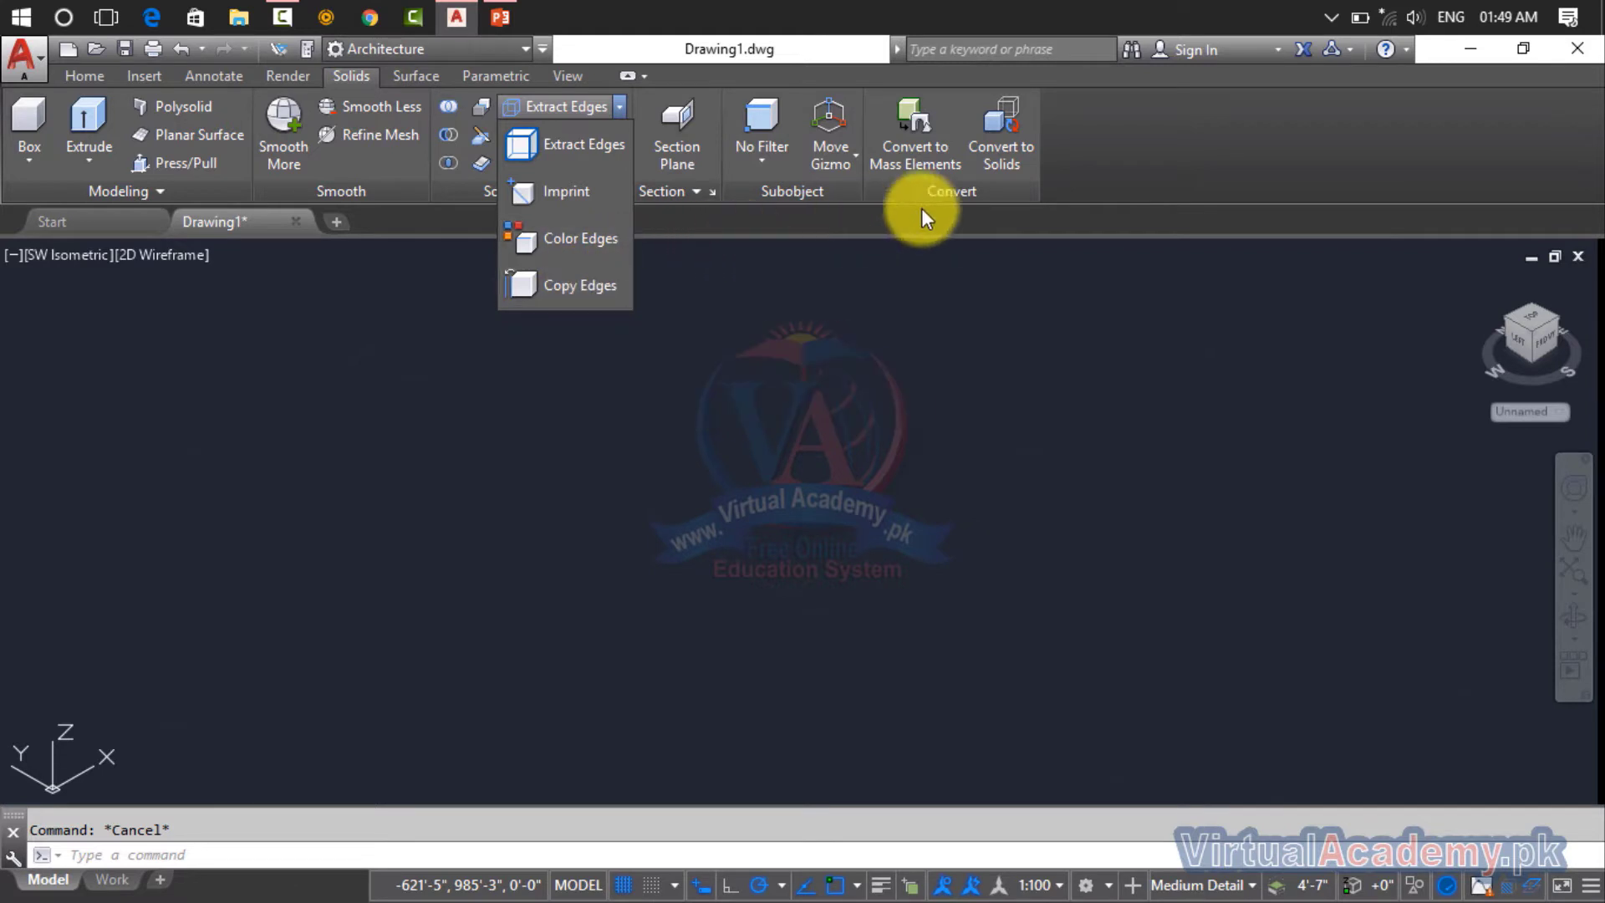
click(1085, 142)
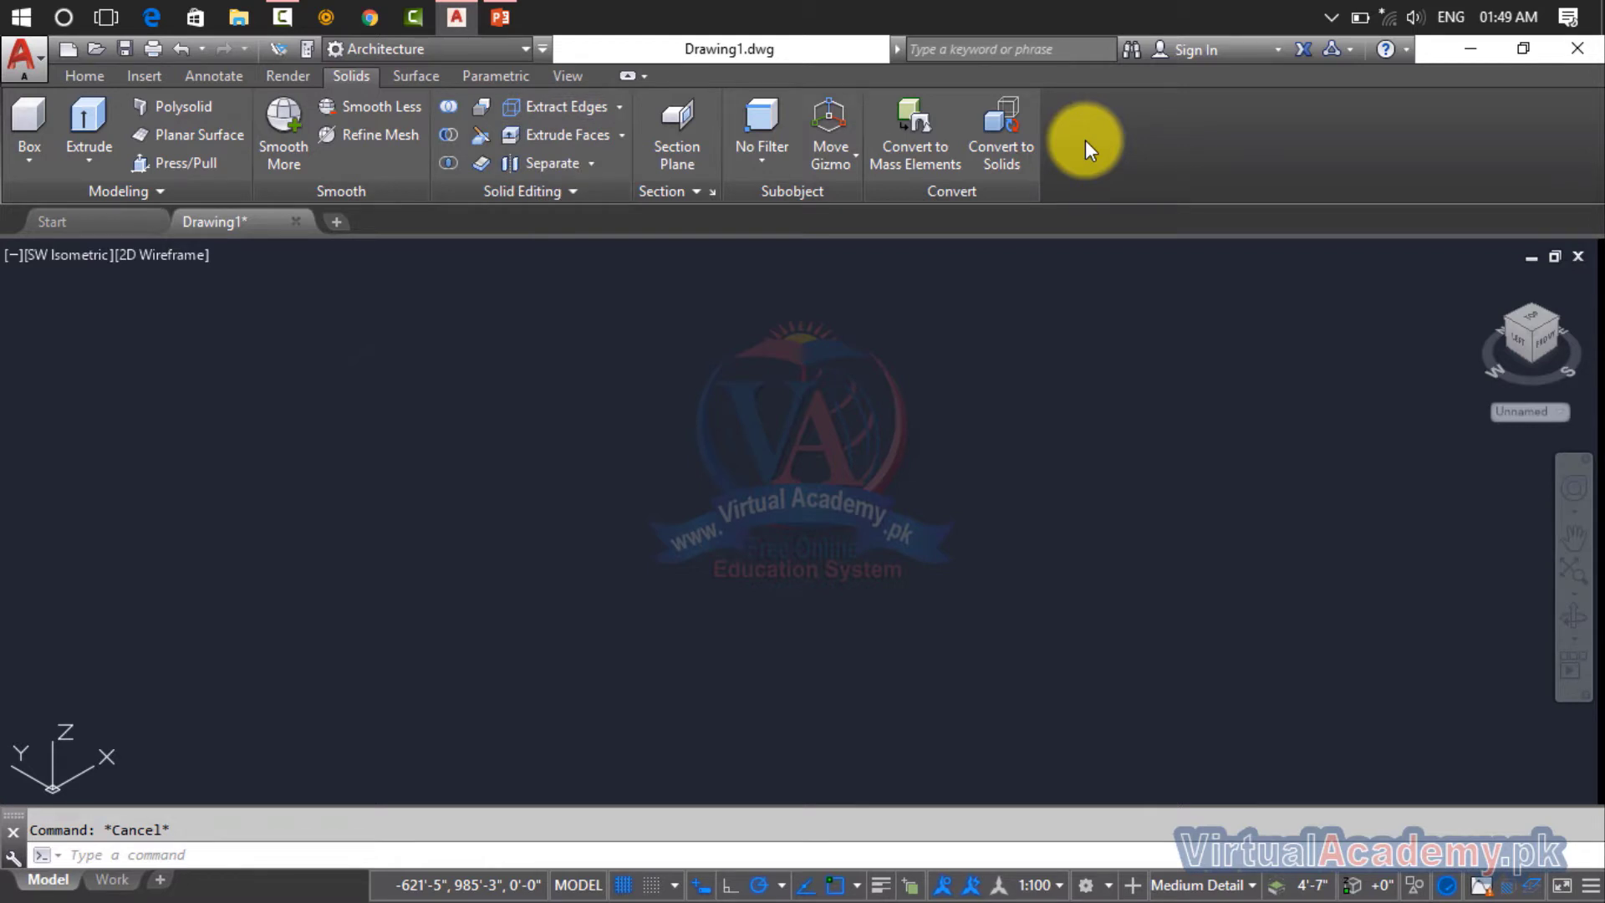
- Draw a cube-shaped box solid by picking two base corners and a height
click(27, 174)
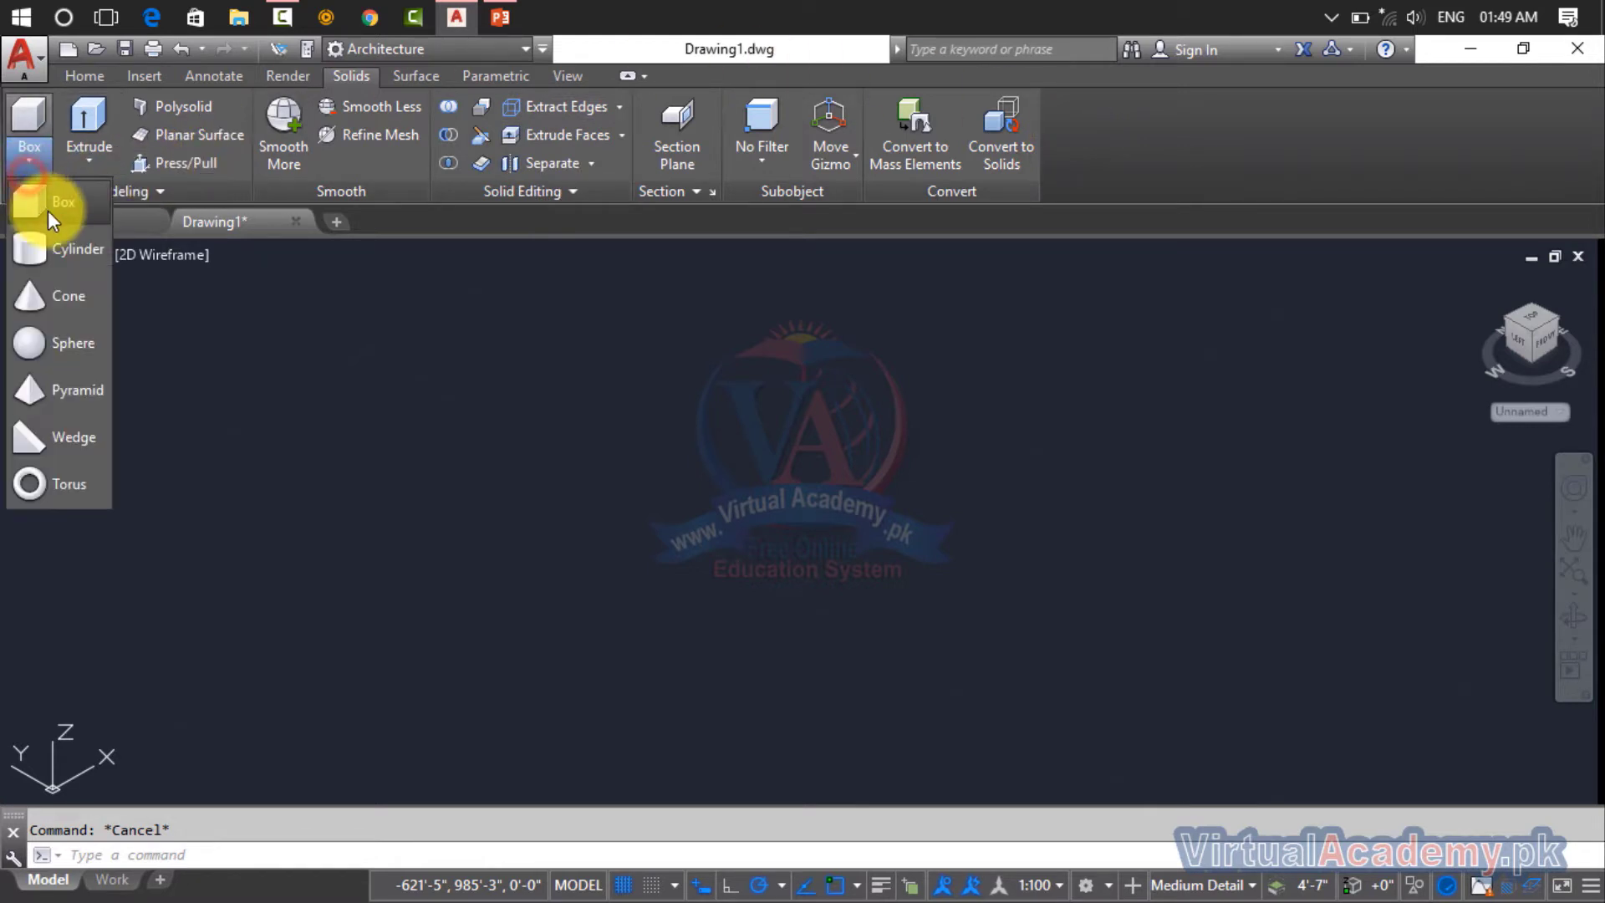
click(48, 213)
click(554, 564)
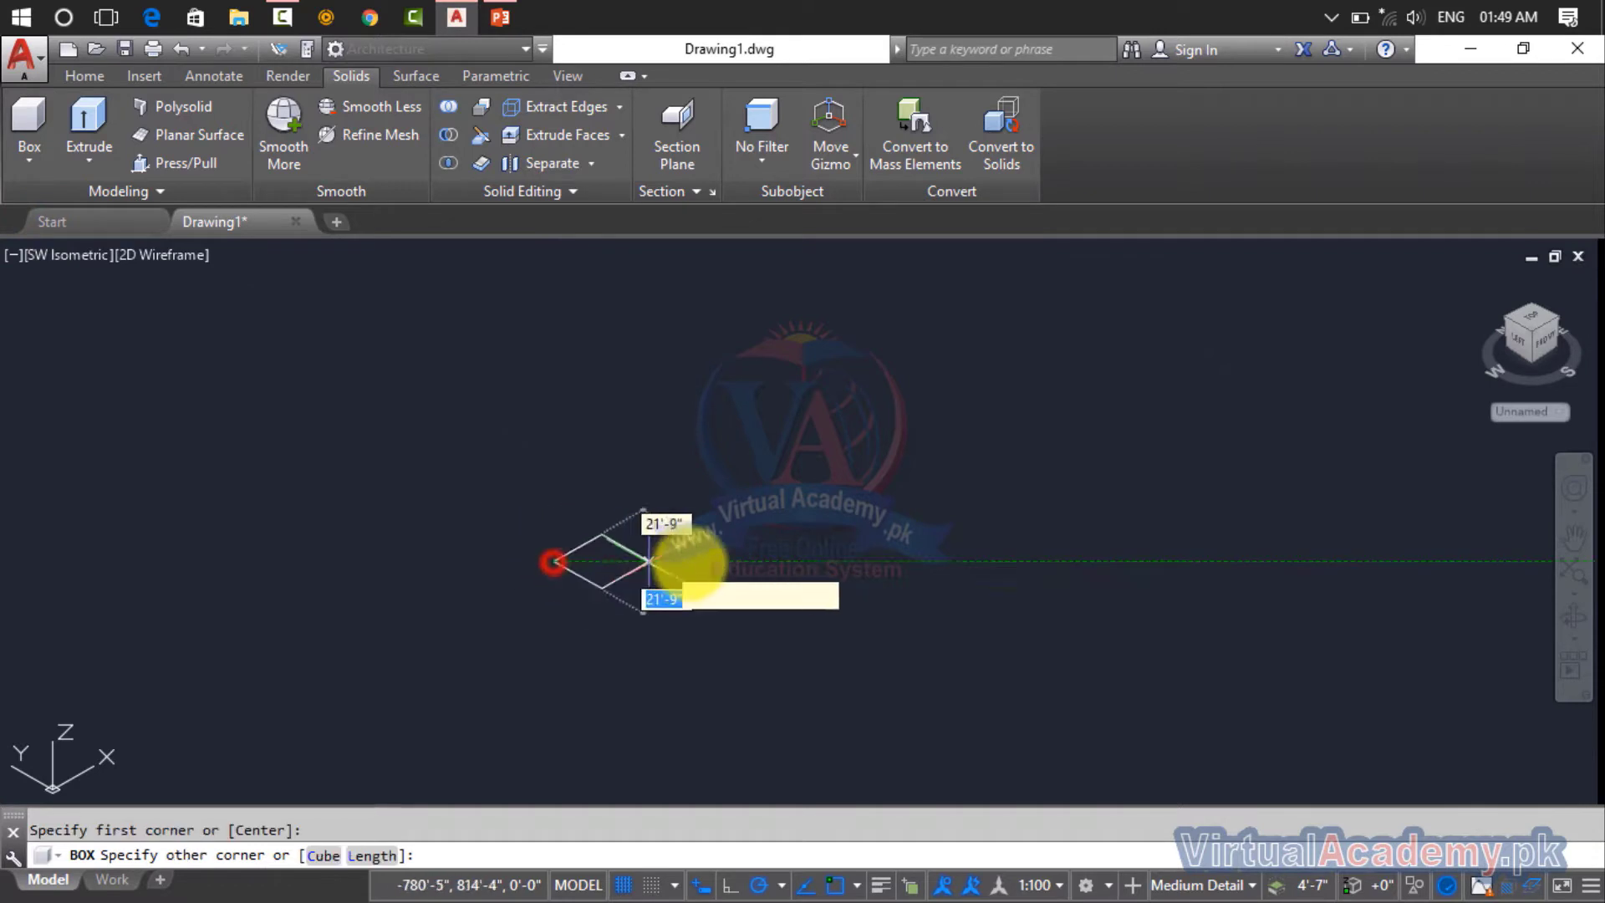
click(1048, 568)
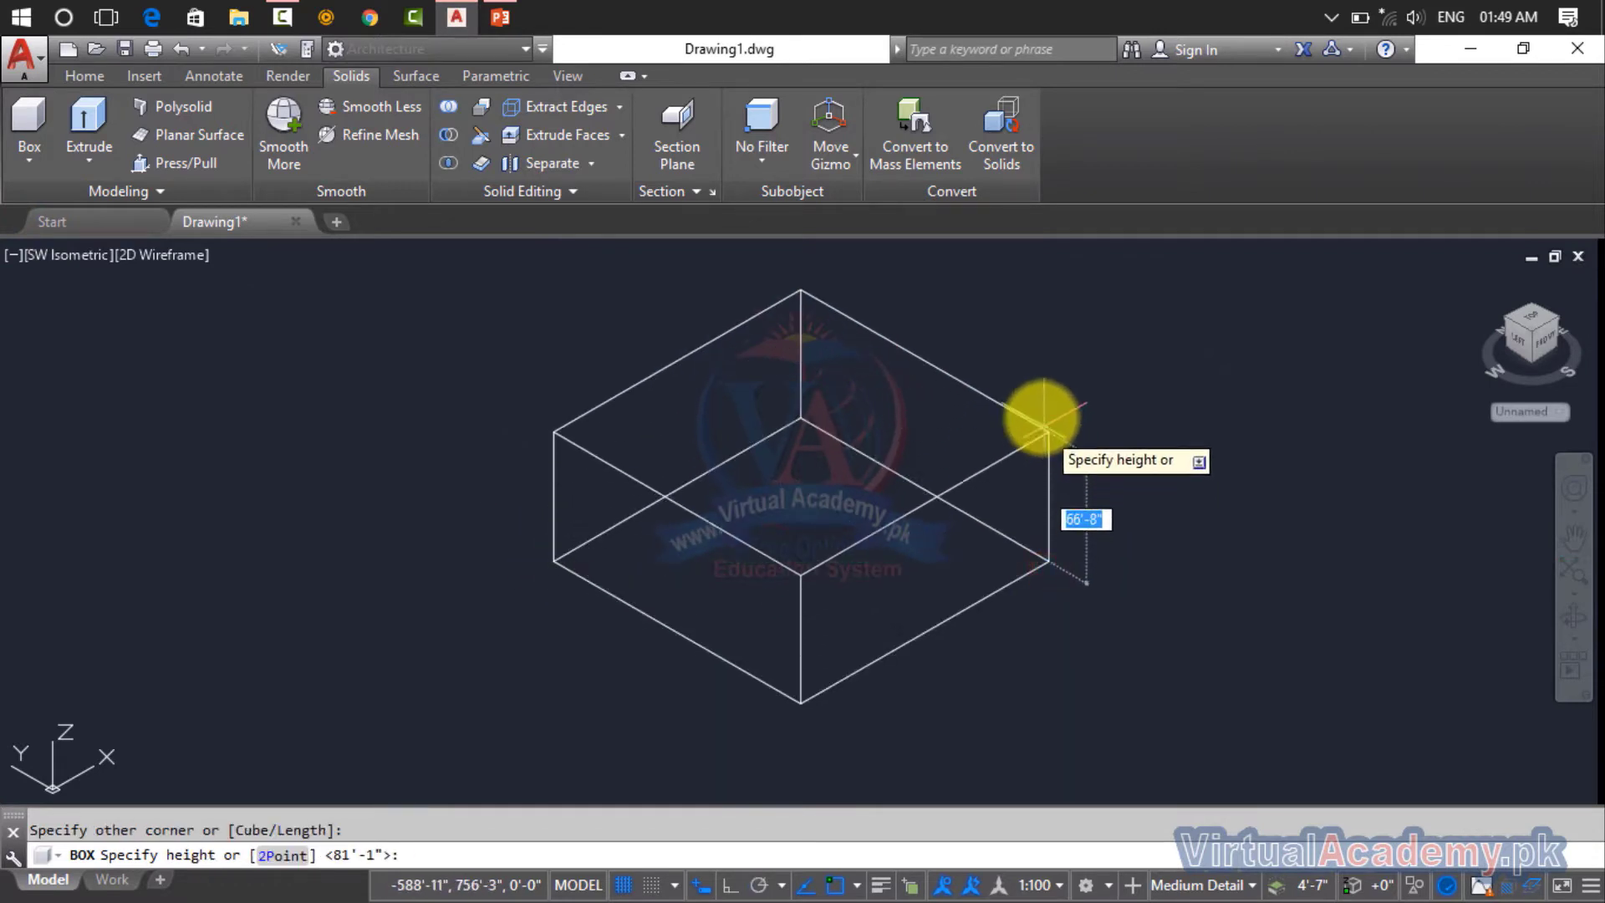
scroll(962, 477, down, 3)
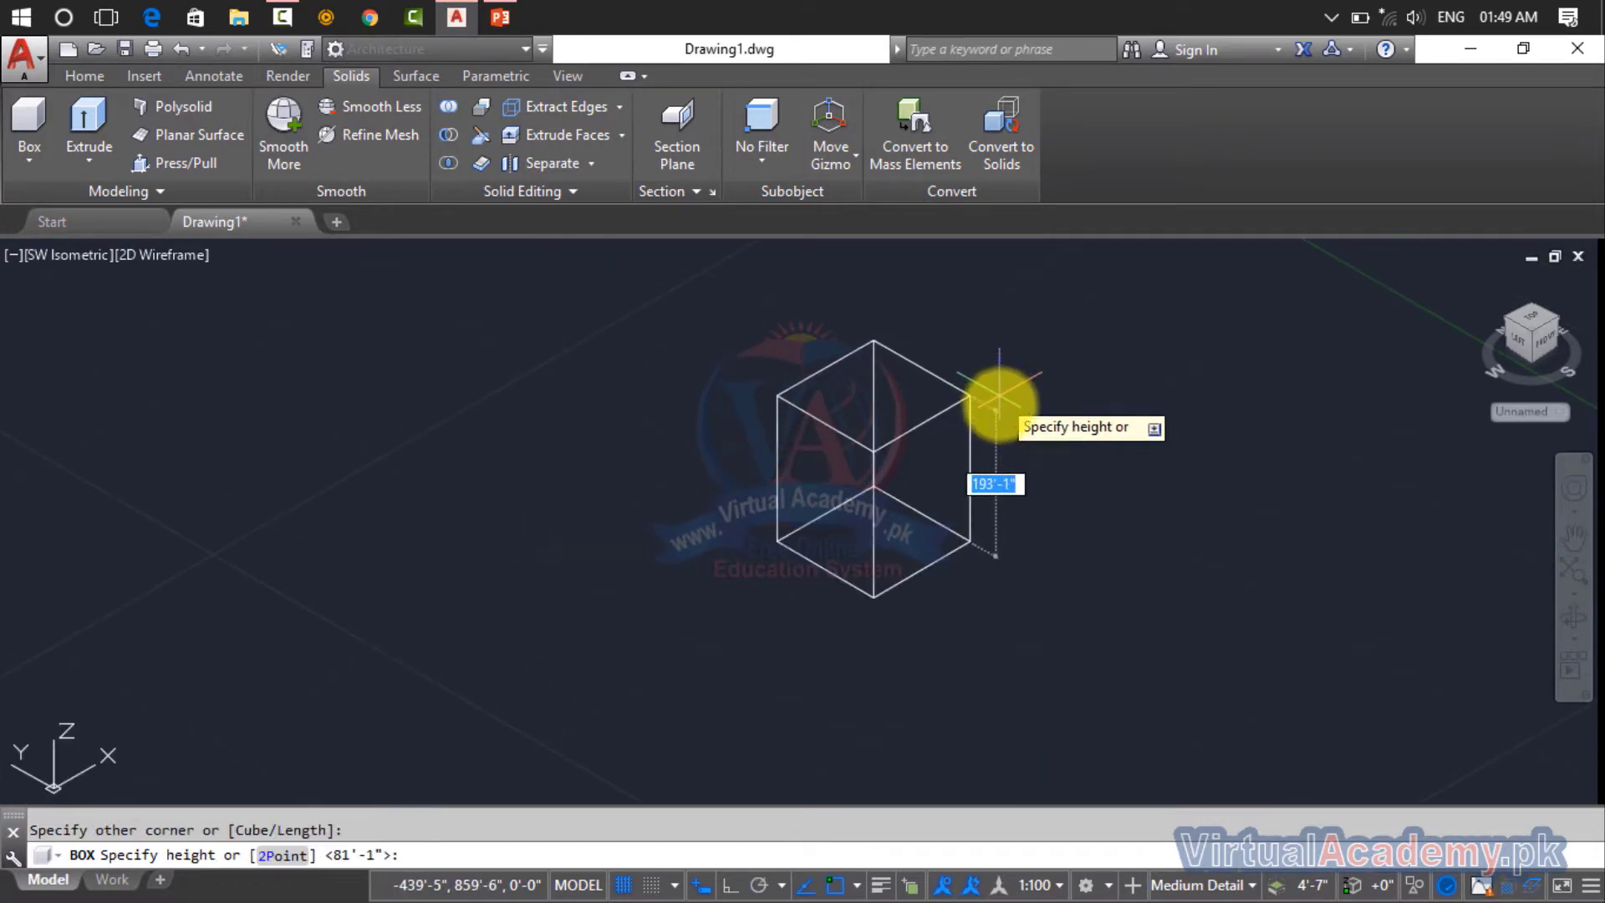
click(1009, 417)
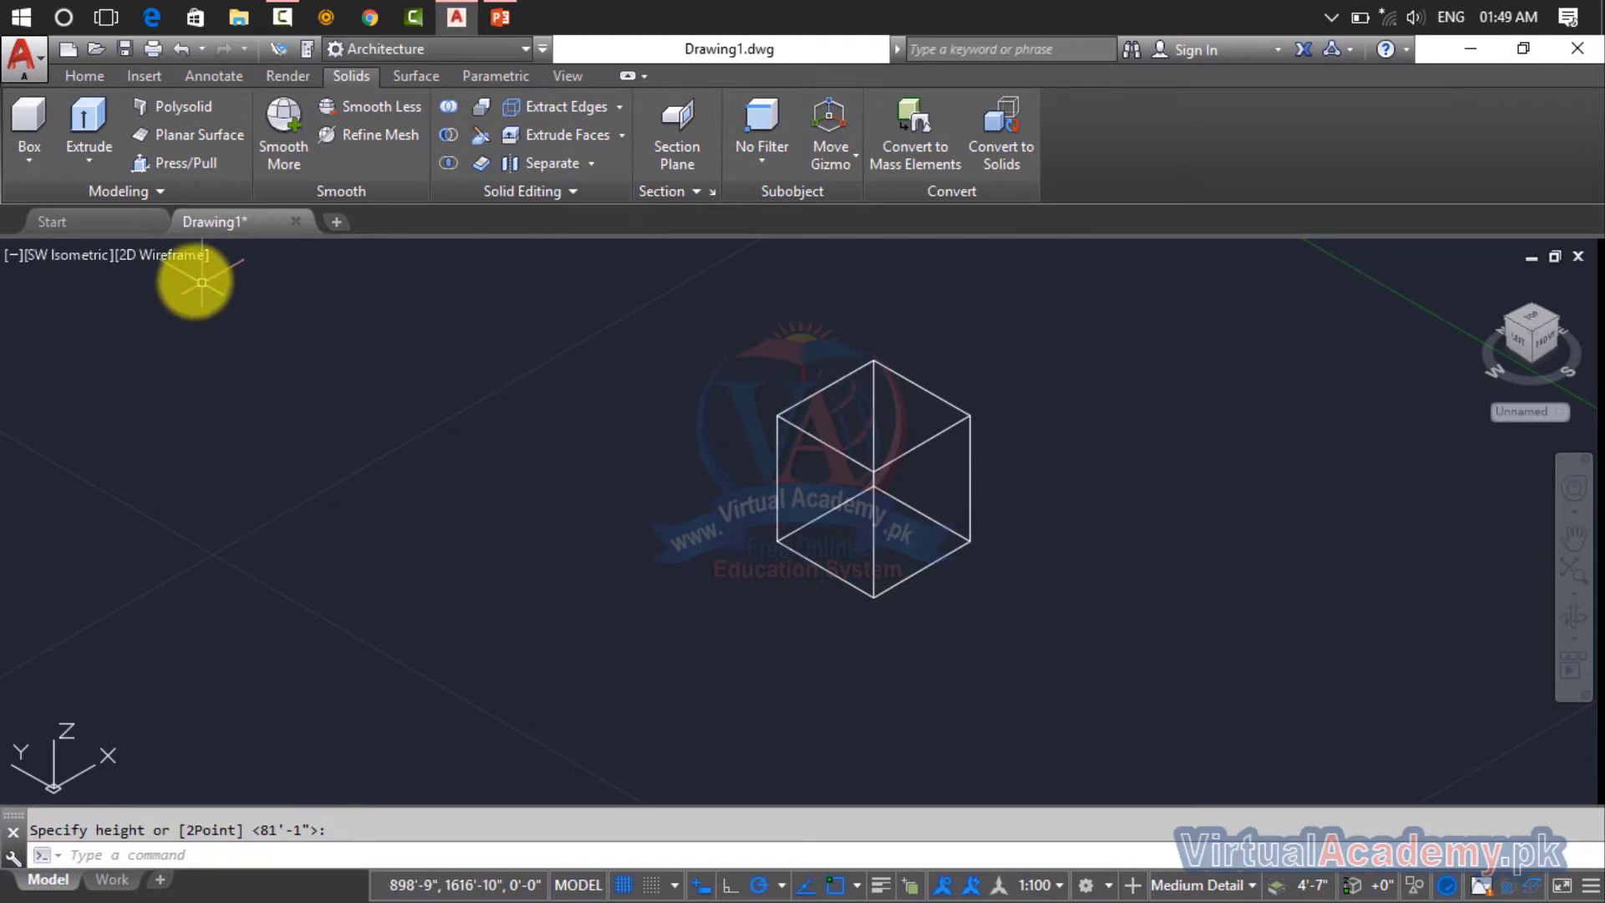
- Show the model in the Realistic visual style and clear the cube selection
click(150, 256)
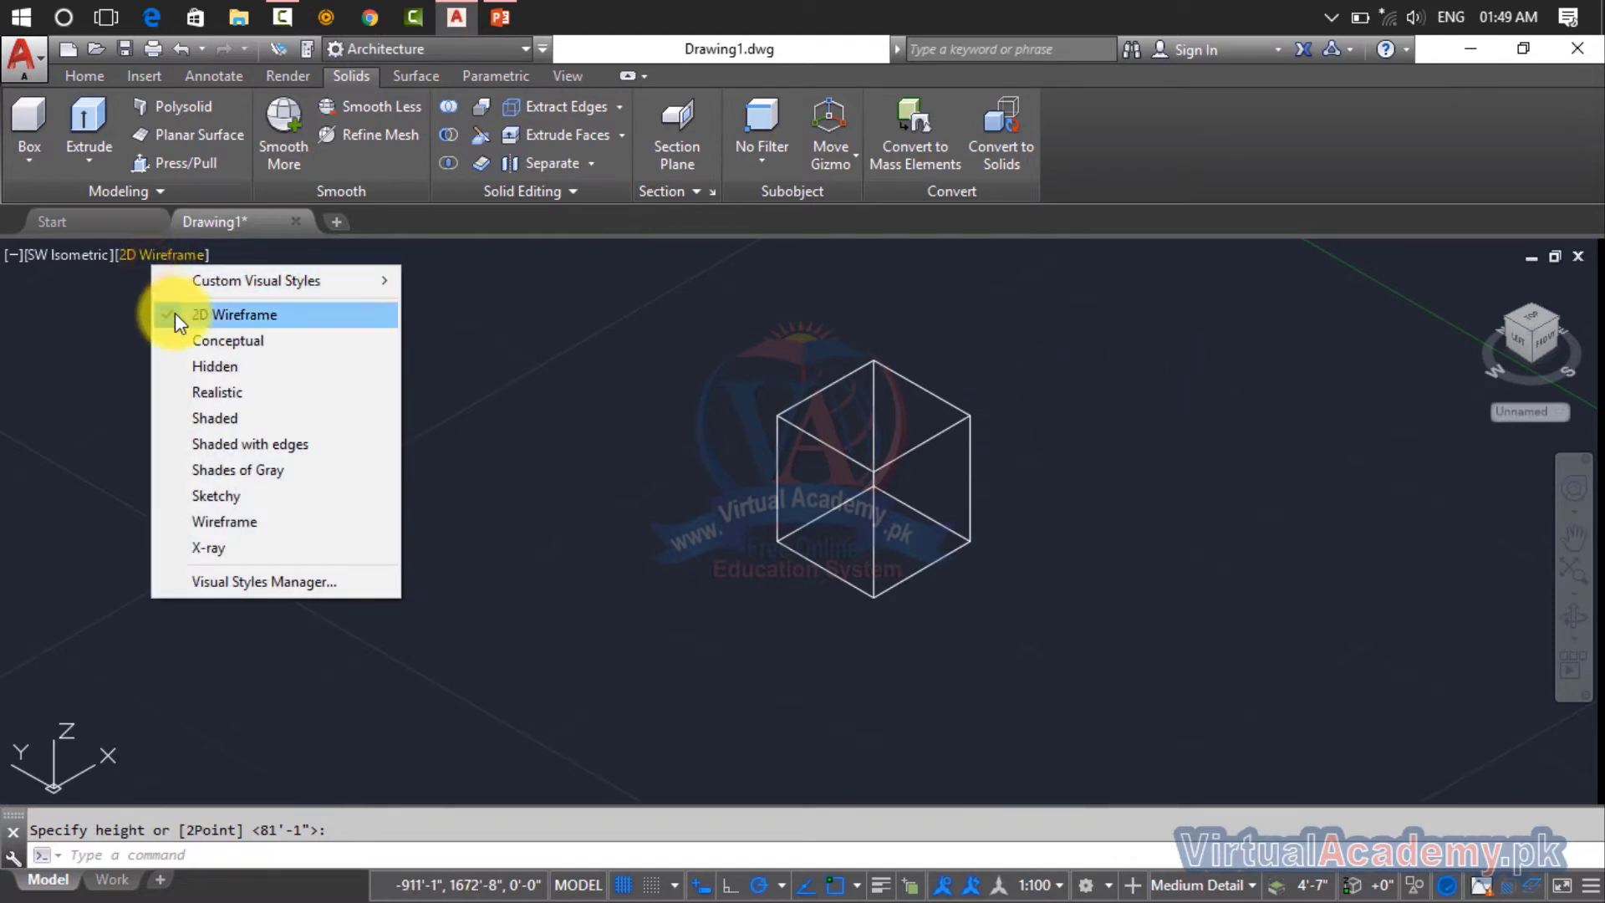
click(222, 393)
scroll(865, 499, up, 3)
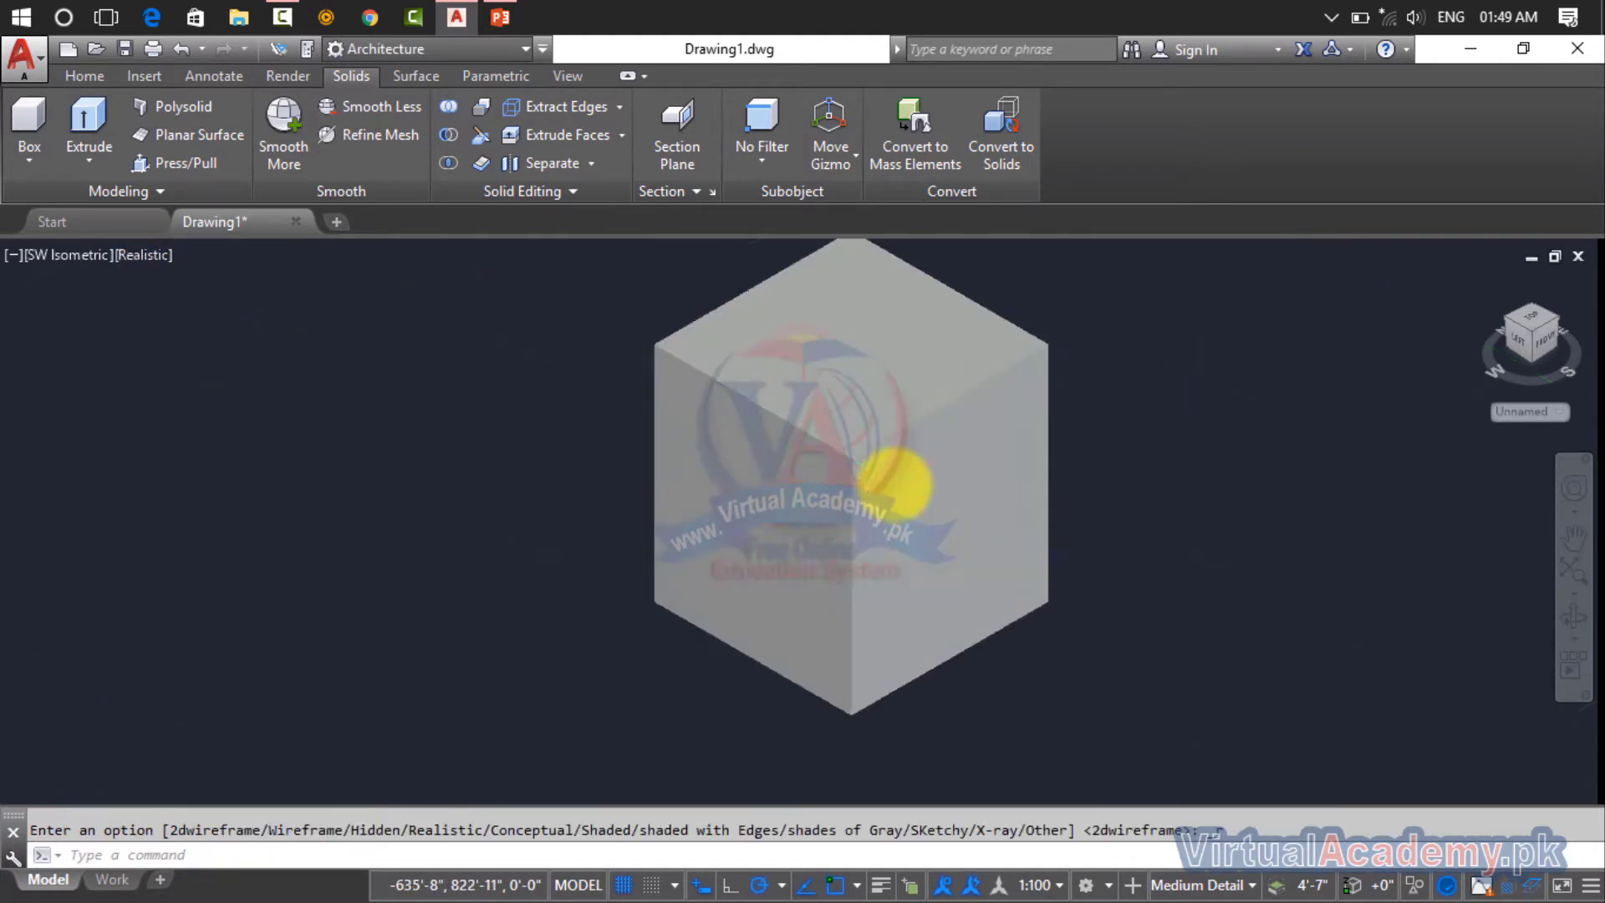
scroll(865, 499, up, 3)
scroll(866, 499, down, 6)
scroll(629, 543, up, 2)
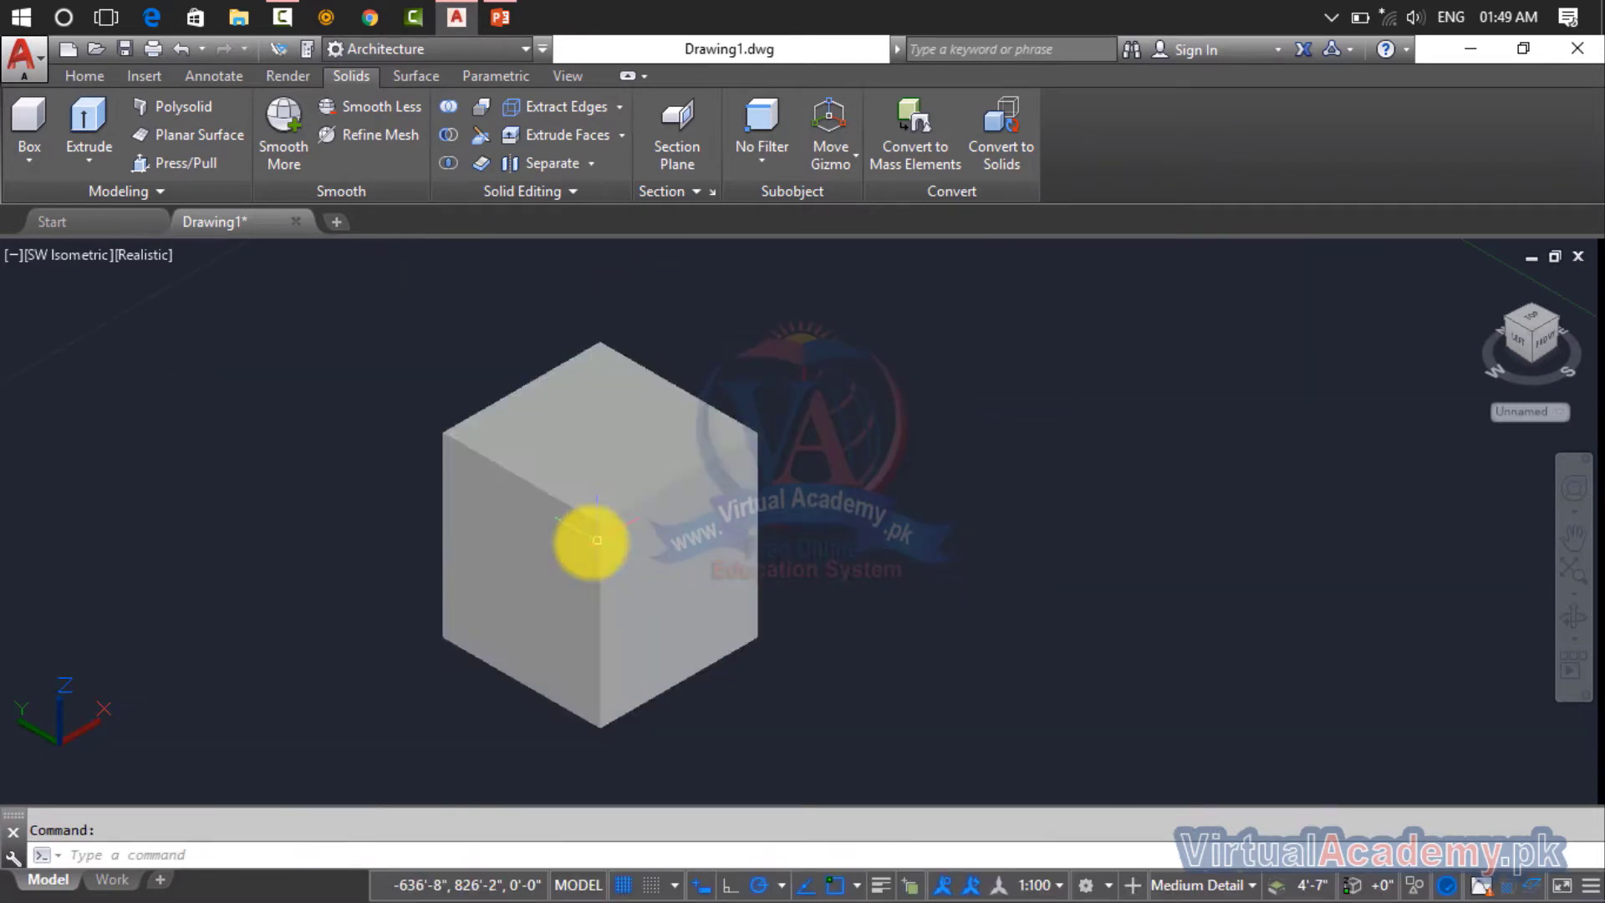
click(591, 537)
key(Escape)
click(19, 163)
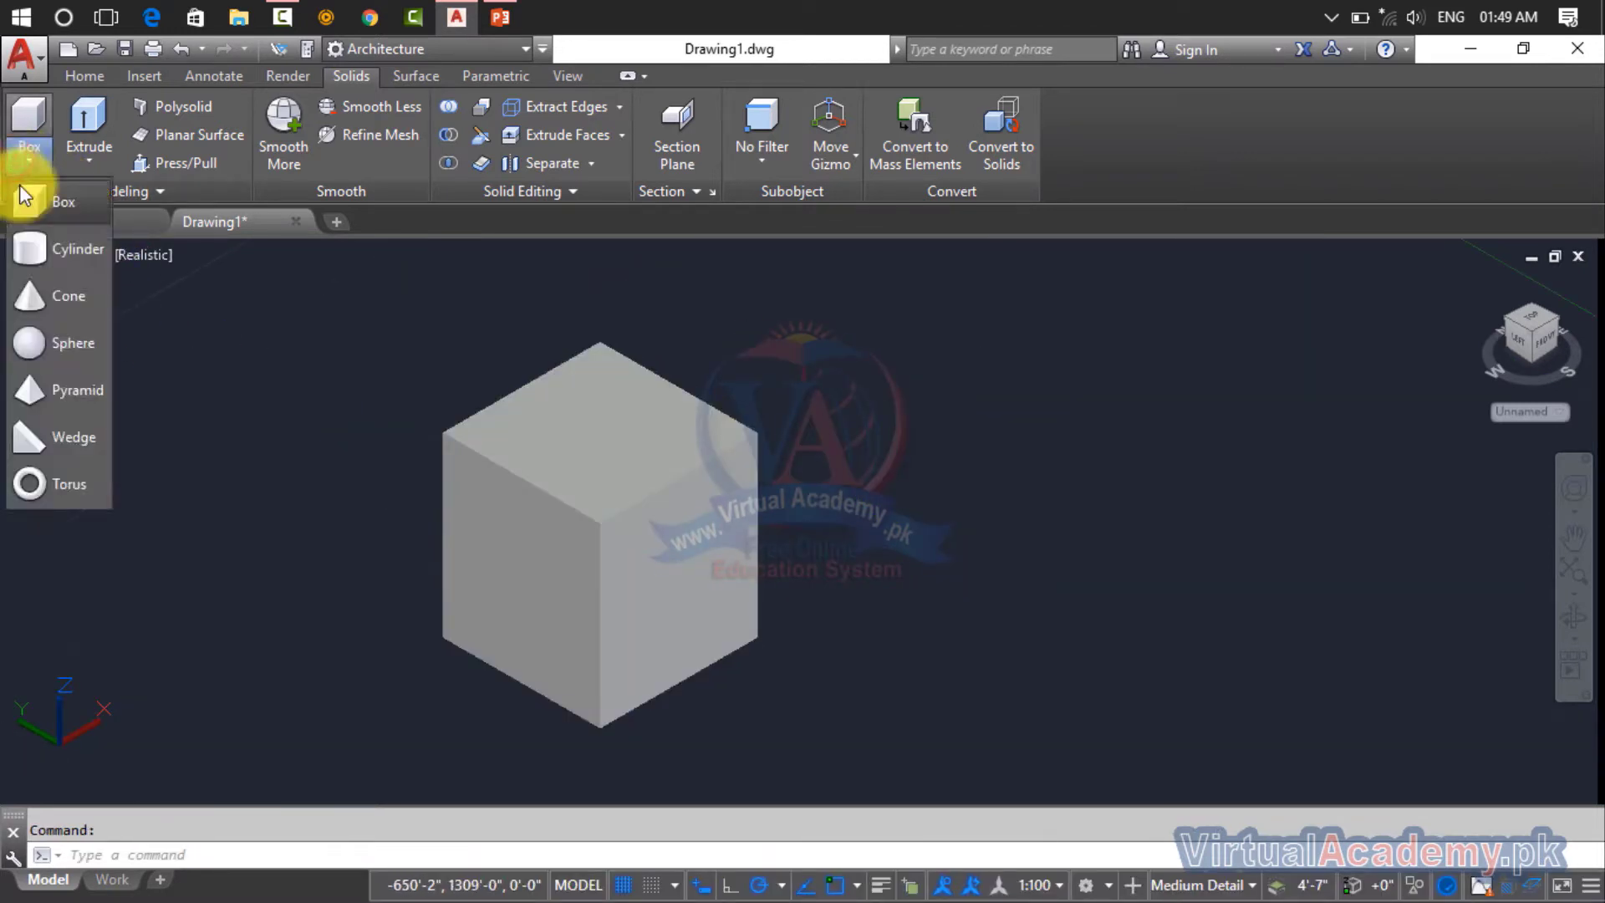
- Draw a cylinder solid right of the cube, picking base centre, radius and height
click(33, 248)
click(1068, 491)
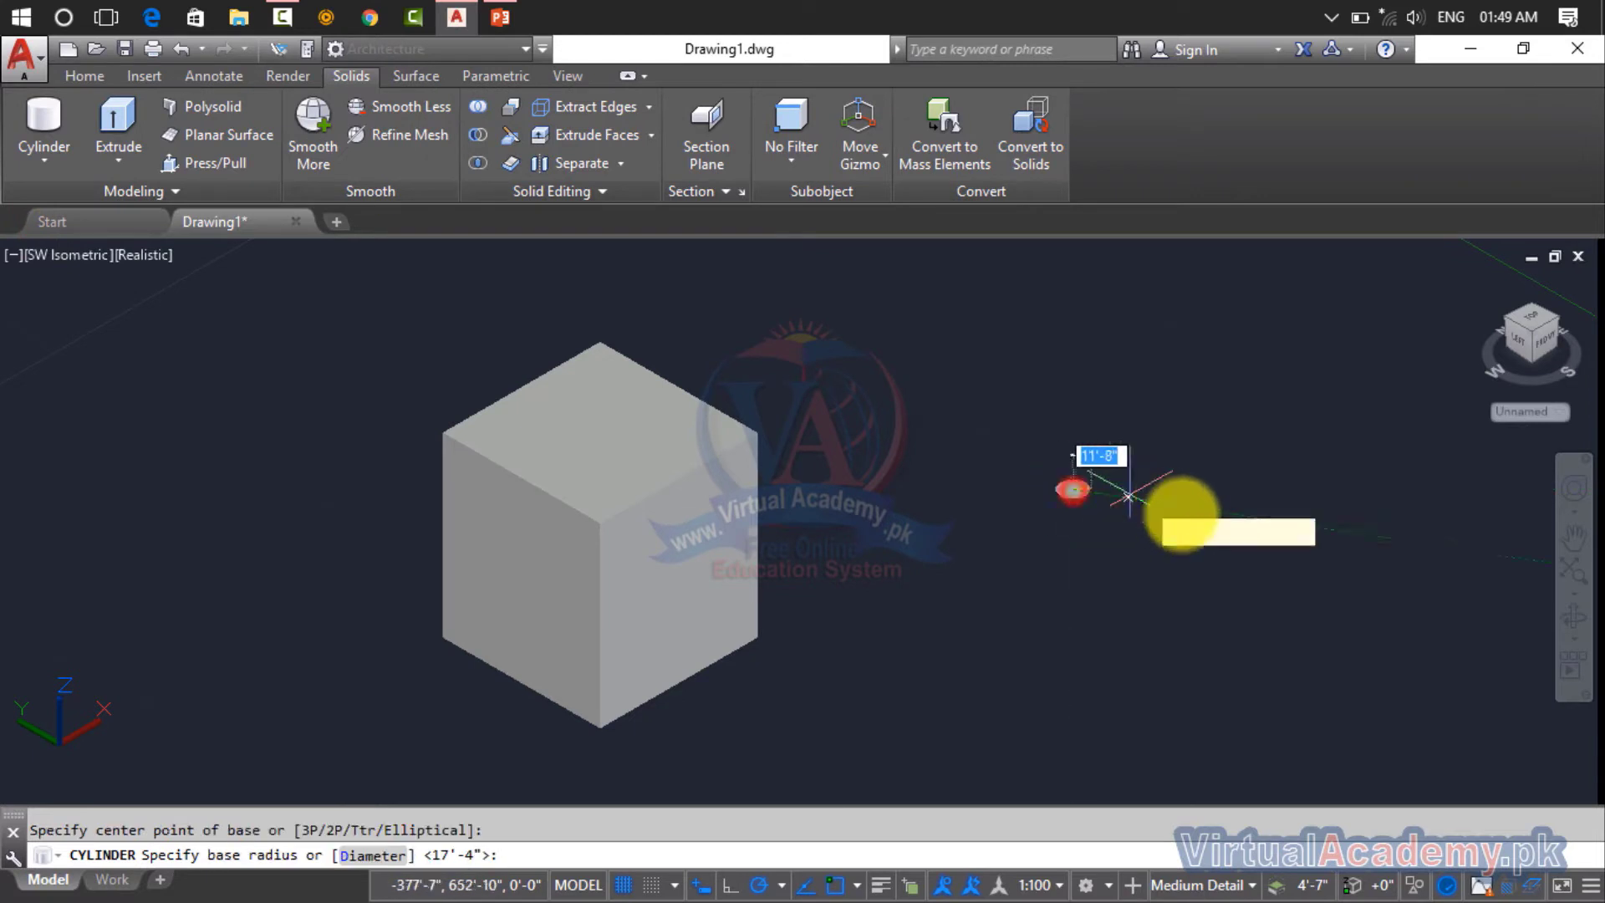
click(1212, 525)
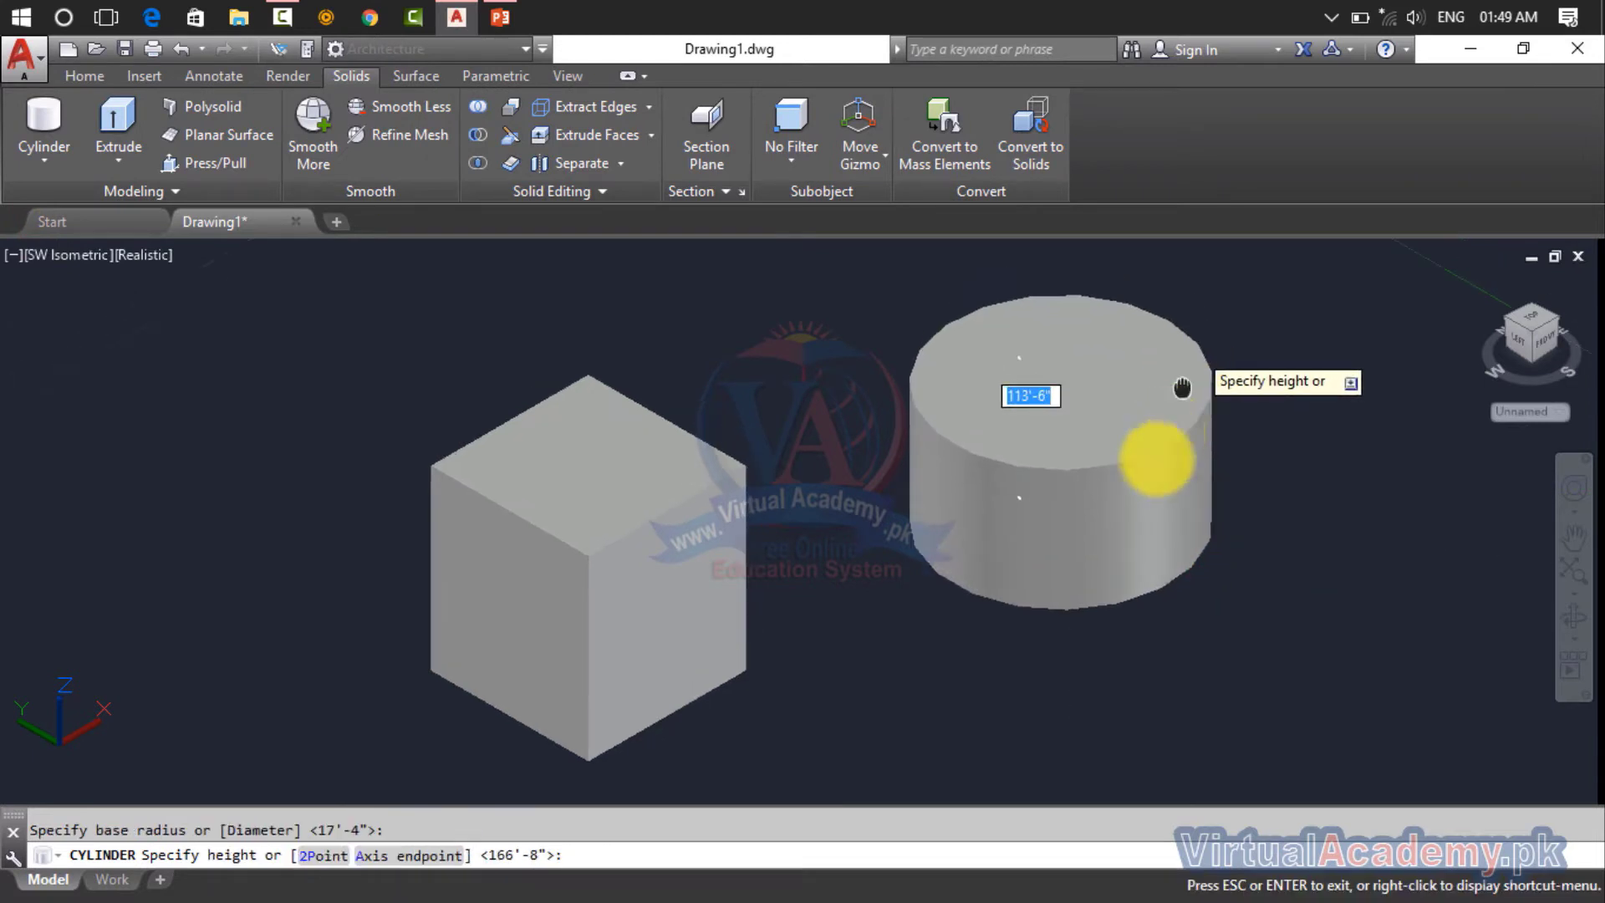
middle_drag(1154, 456, 1109, 556)
click(1154, 435)
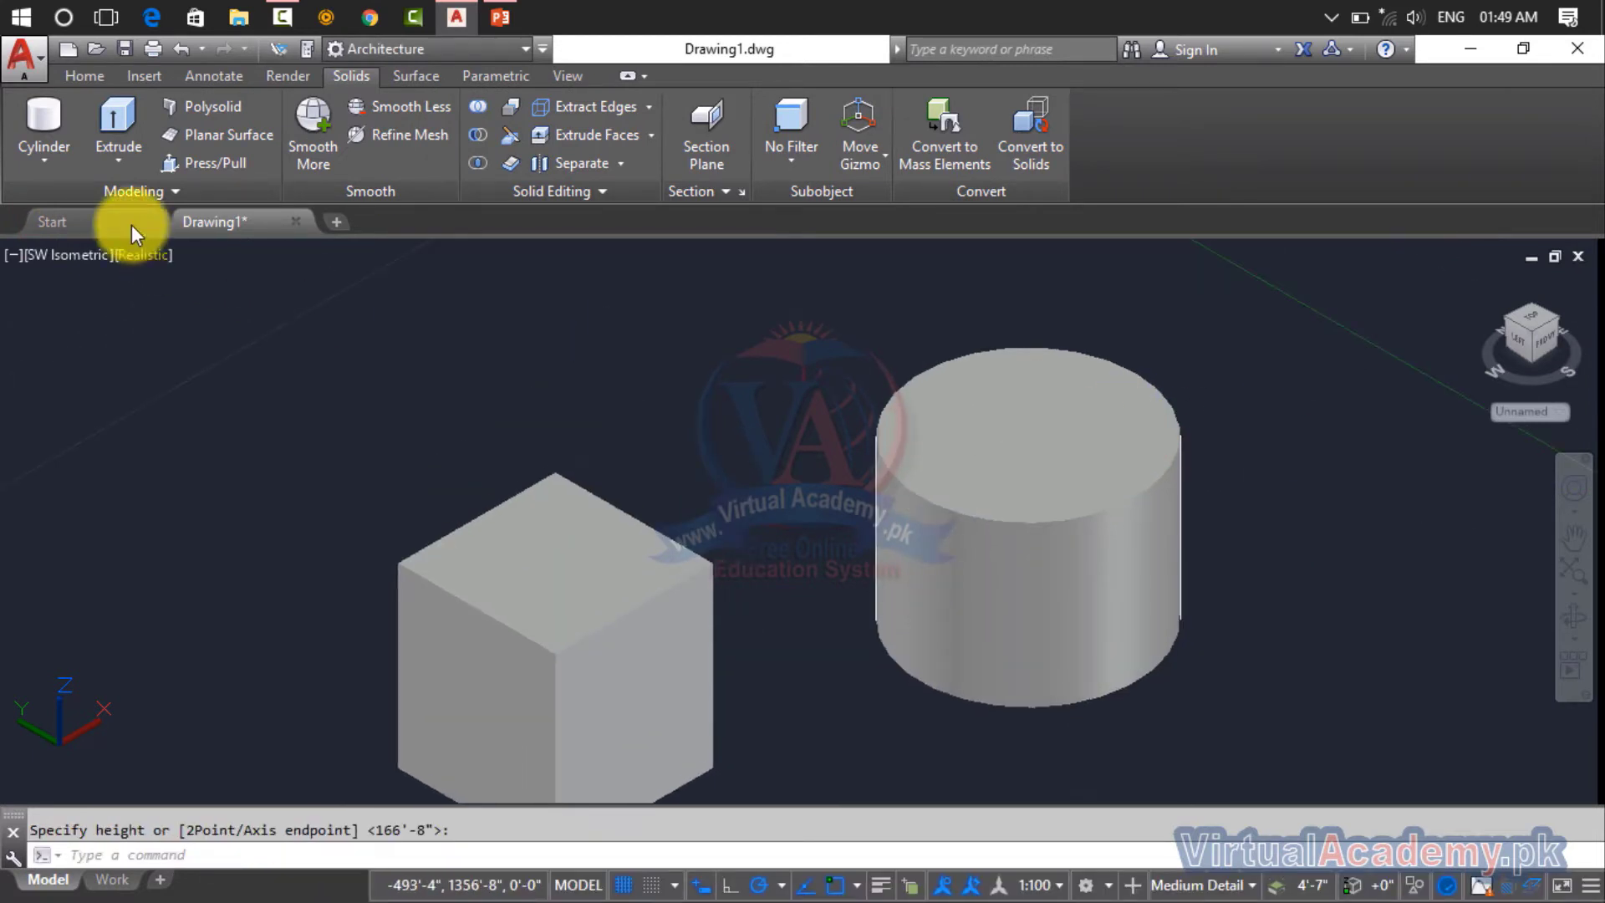
- Draw a square pyramid solid beside the cylinder, picking base centre, radius and height
click(47, 162)
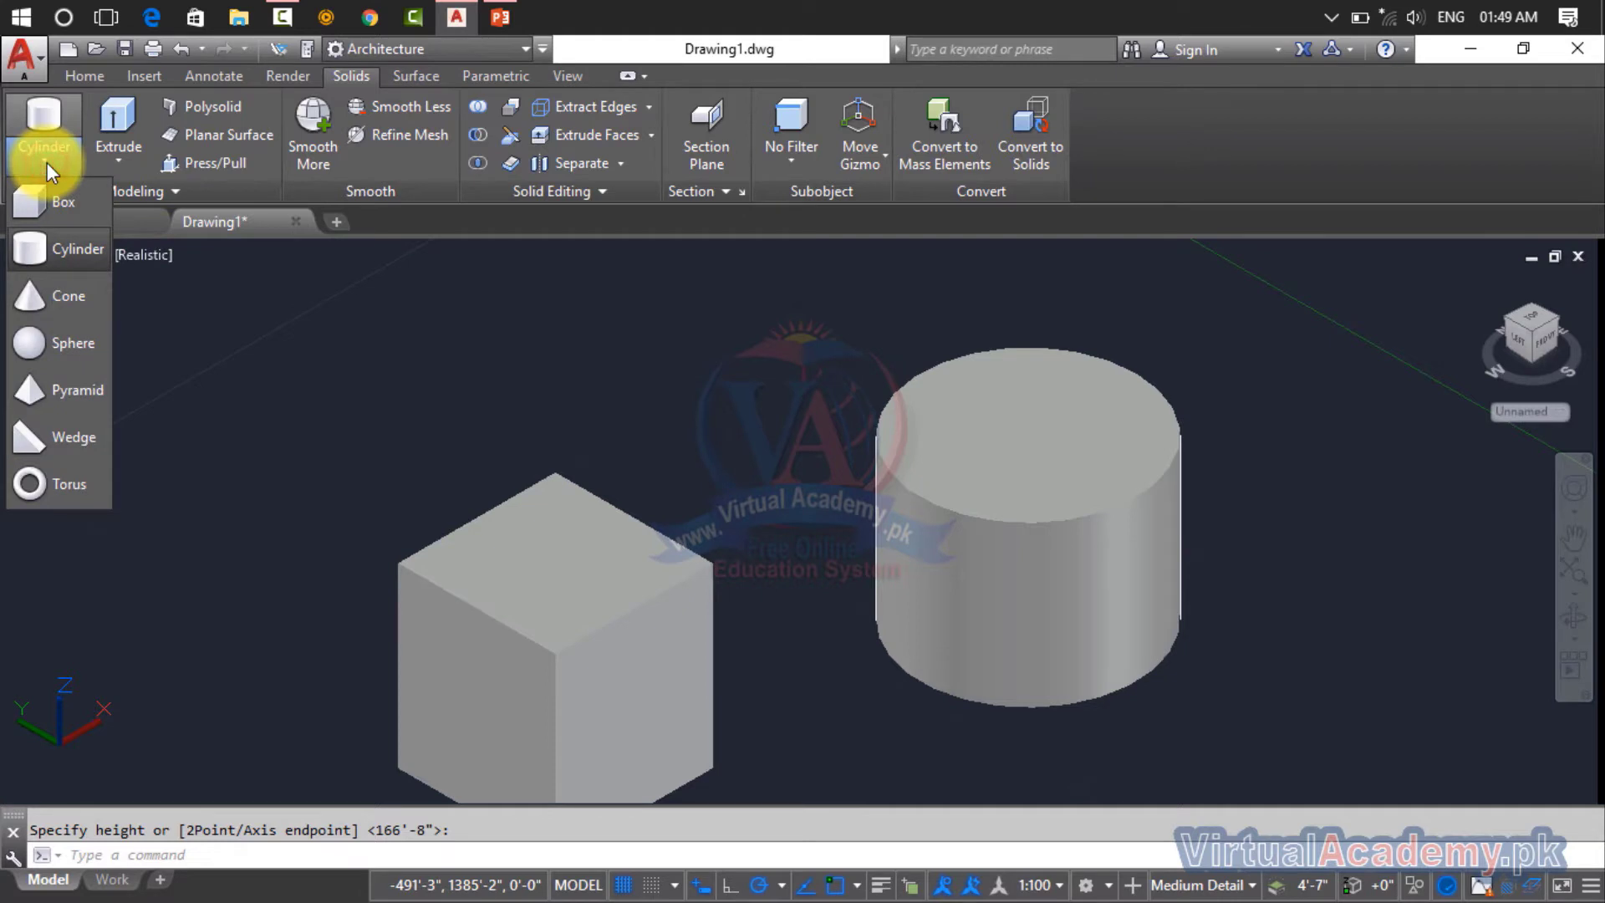
click(68, 396)
scroll(502, 418, down, 5)
click(880, 443)
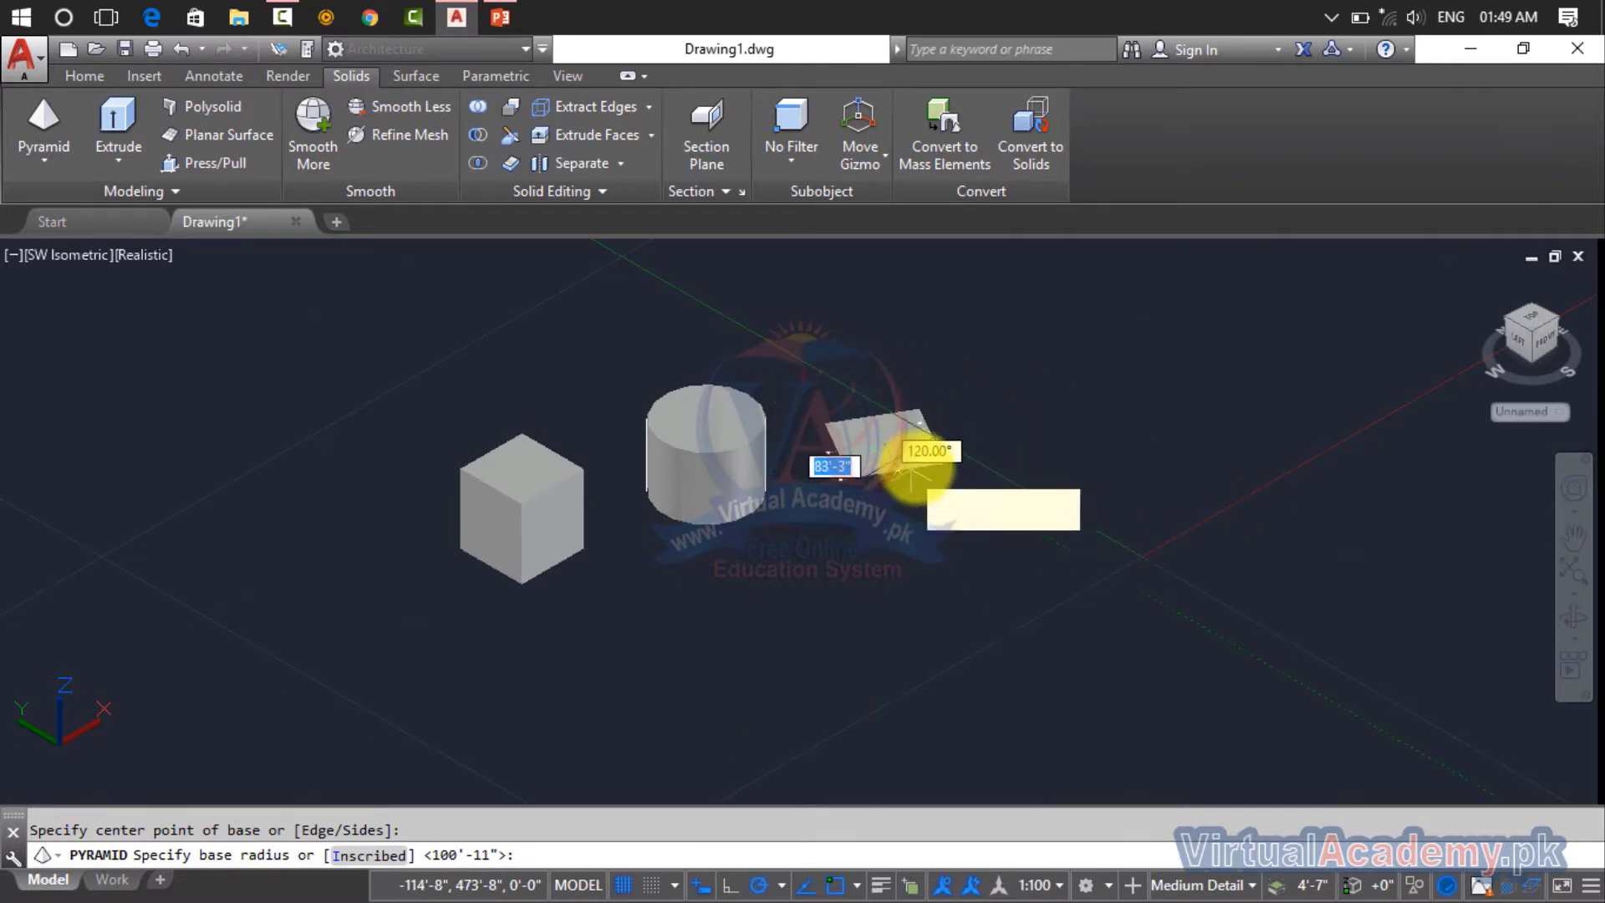
click(950, 443)
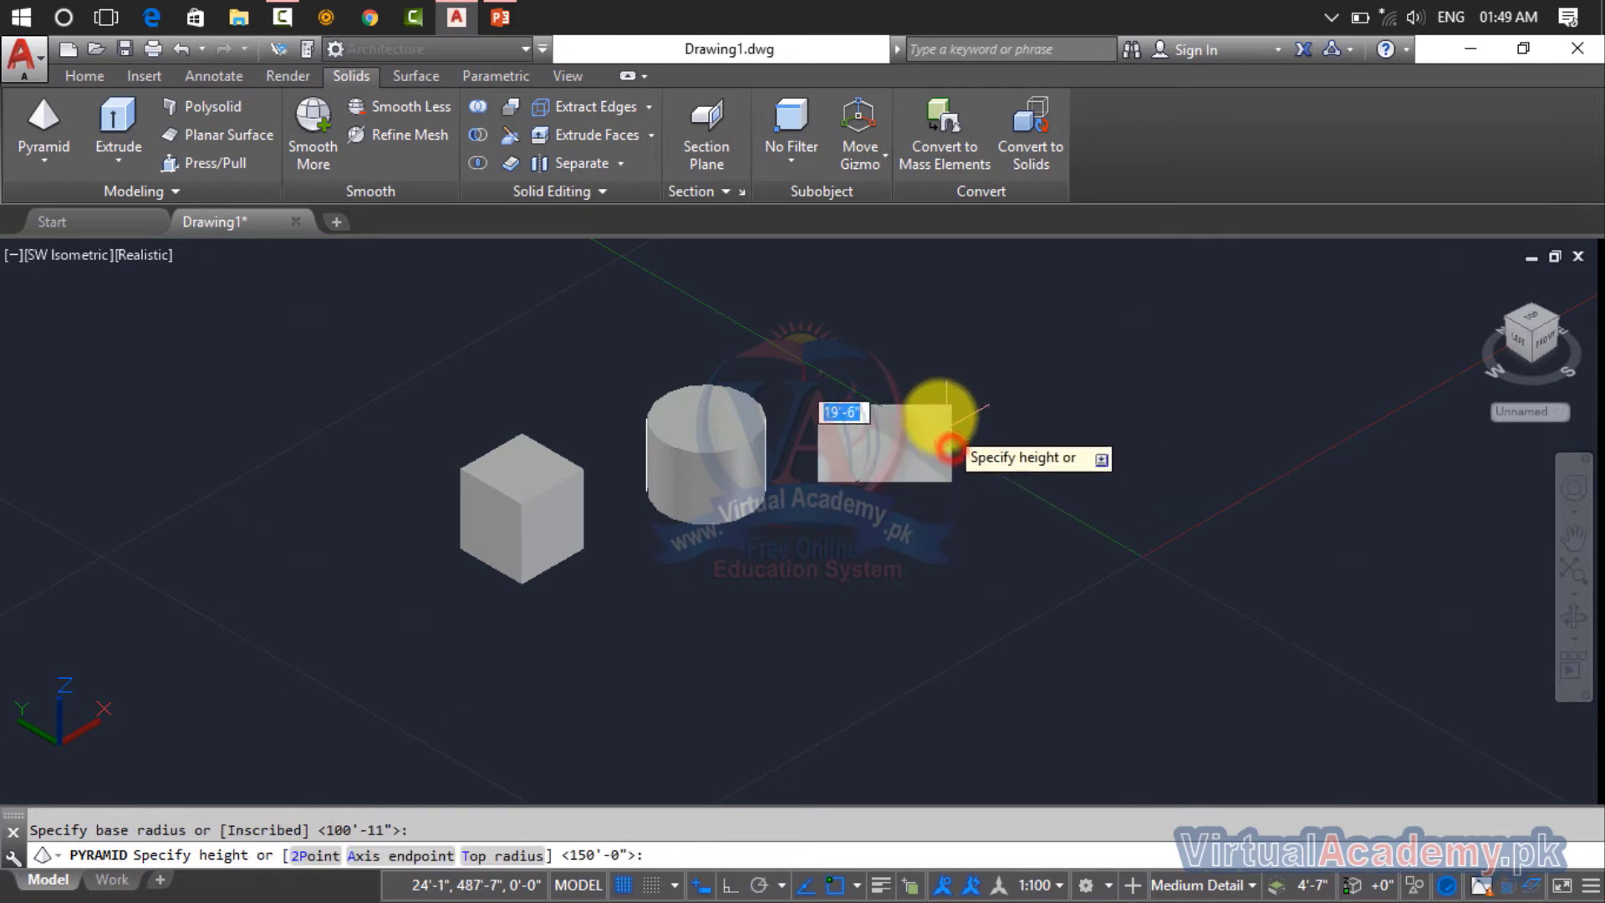
click(917, 354)
scroll(794, 407, up, 3)
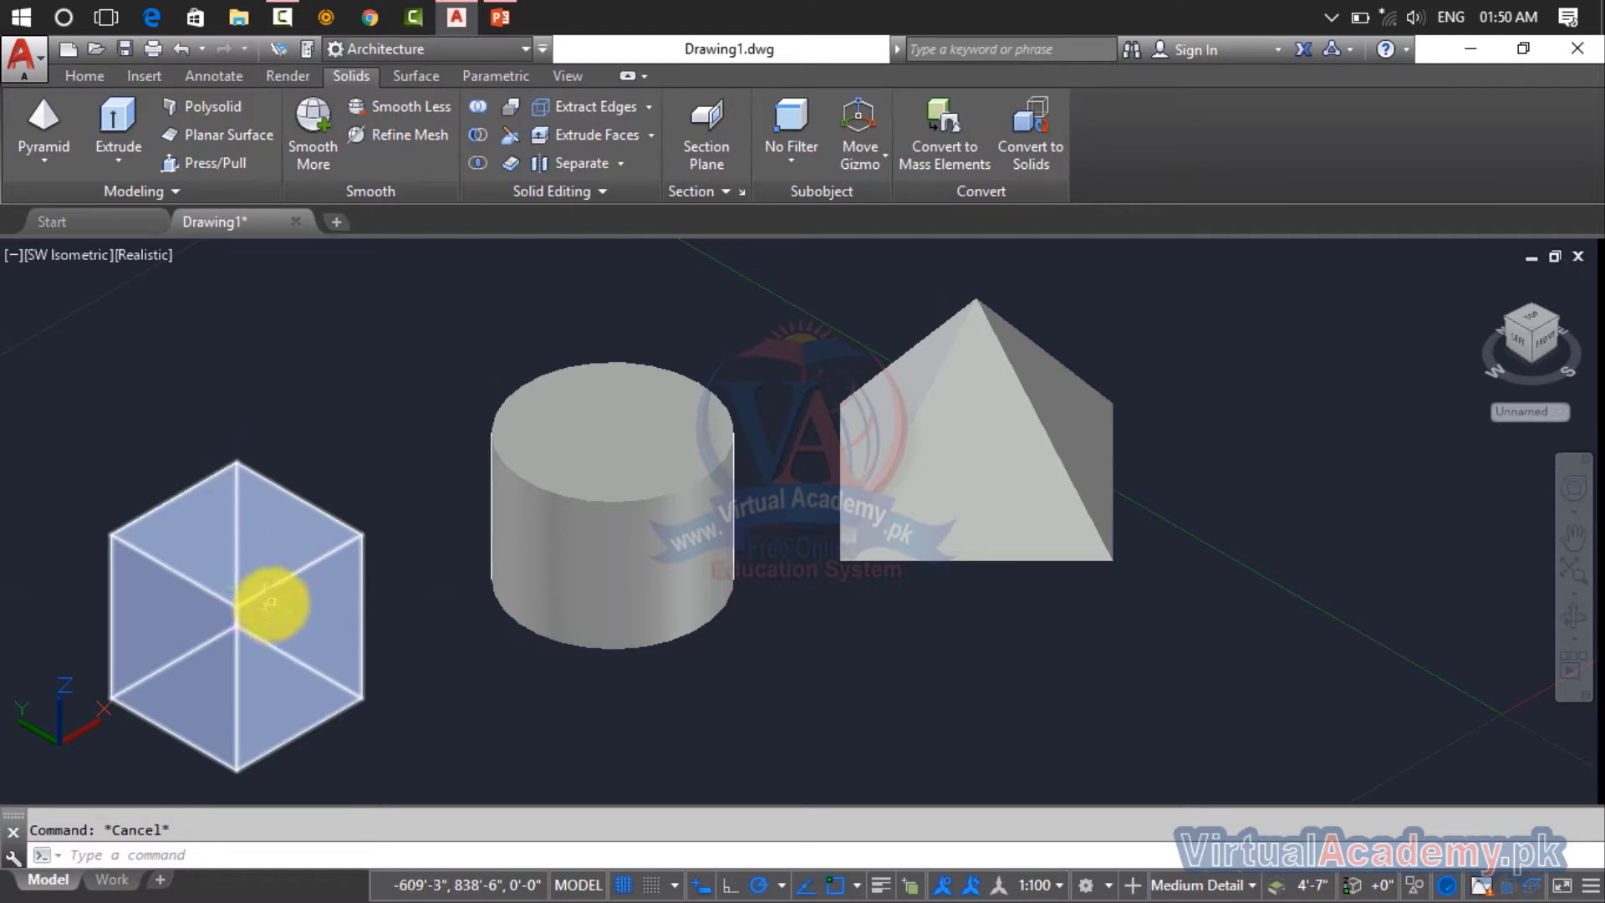
- Extract the cube's edges as a wireframe outline
click(605, 108)
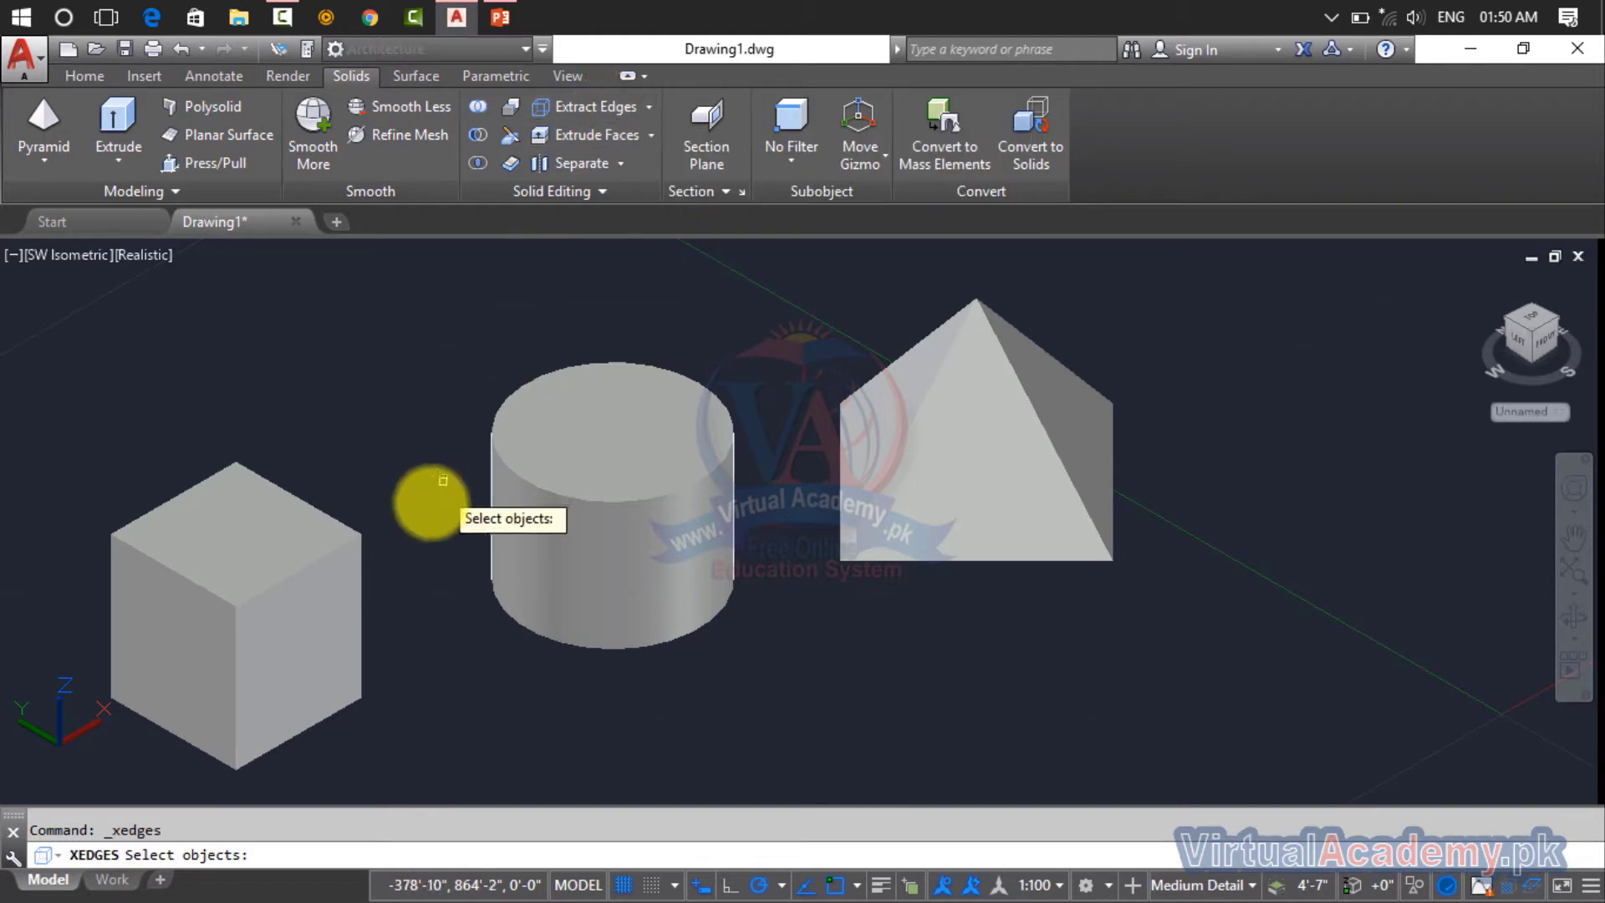
click(330, 553)
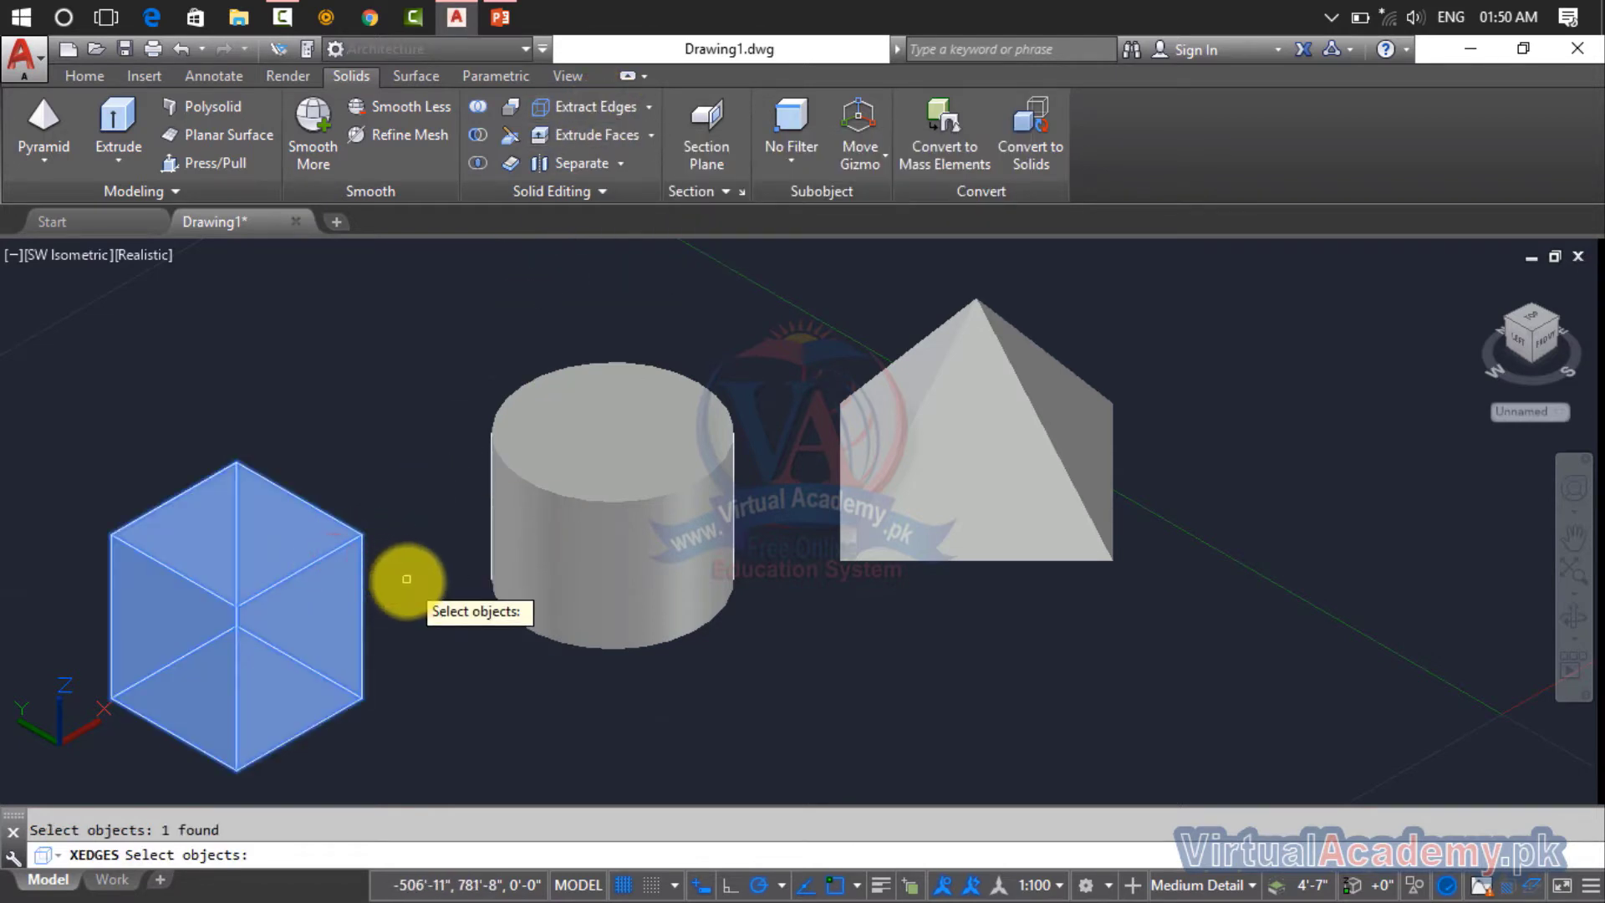
right_click(408, 581)
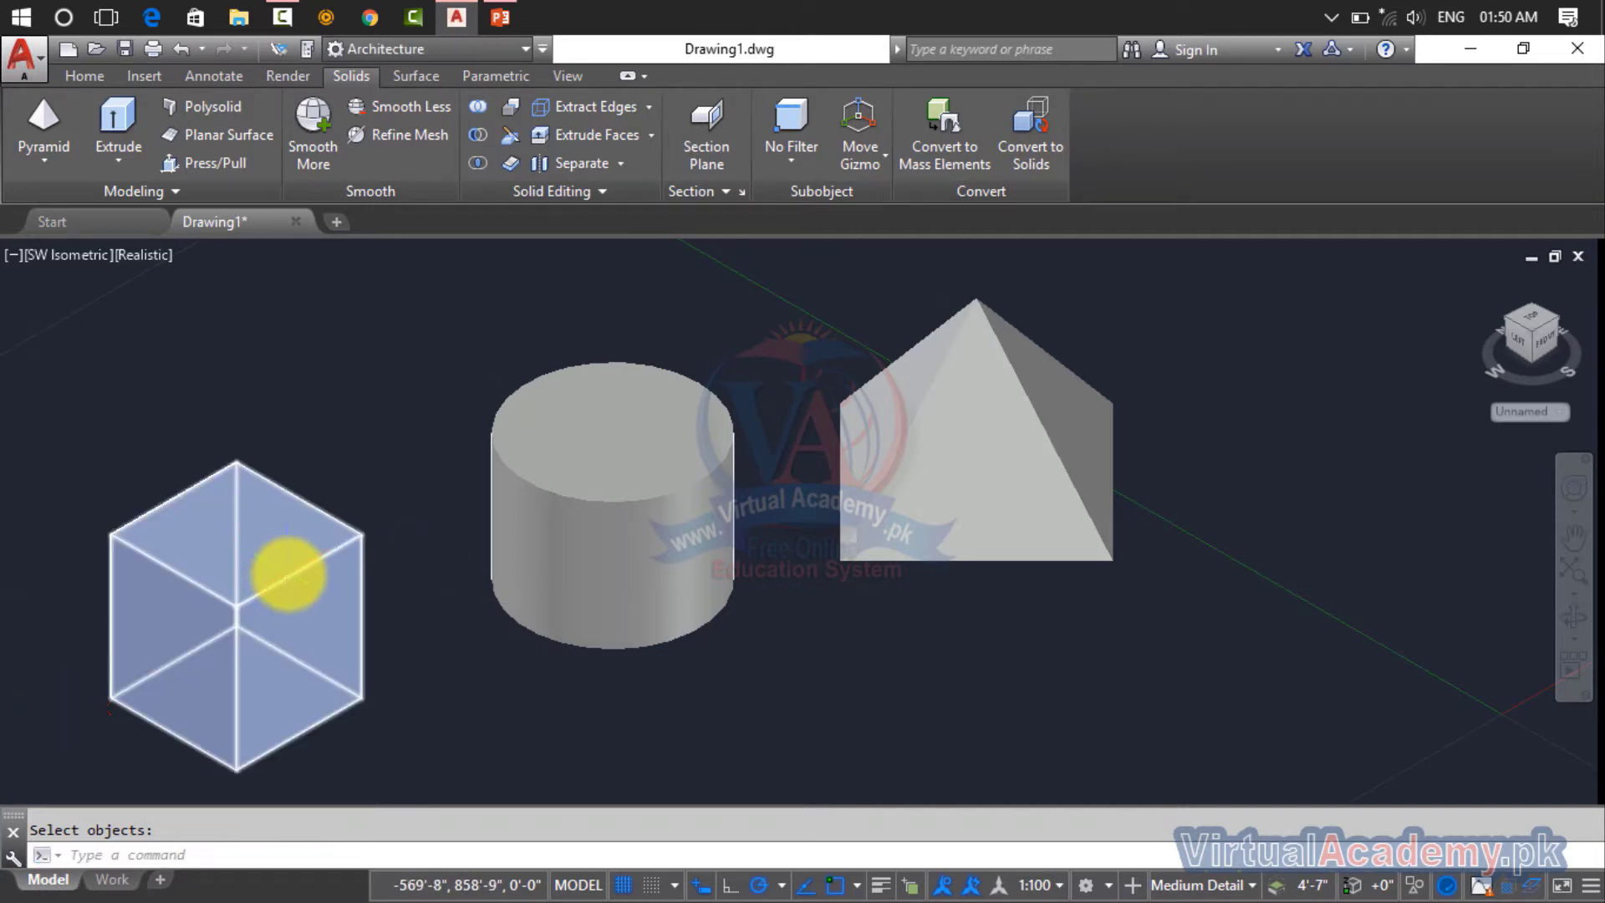
scroll(289, 574, down, 2)
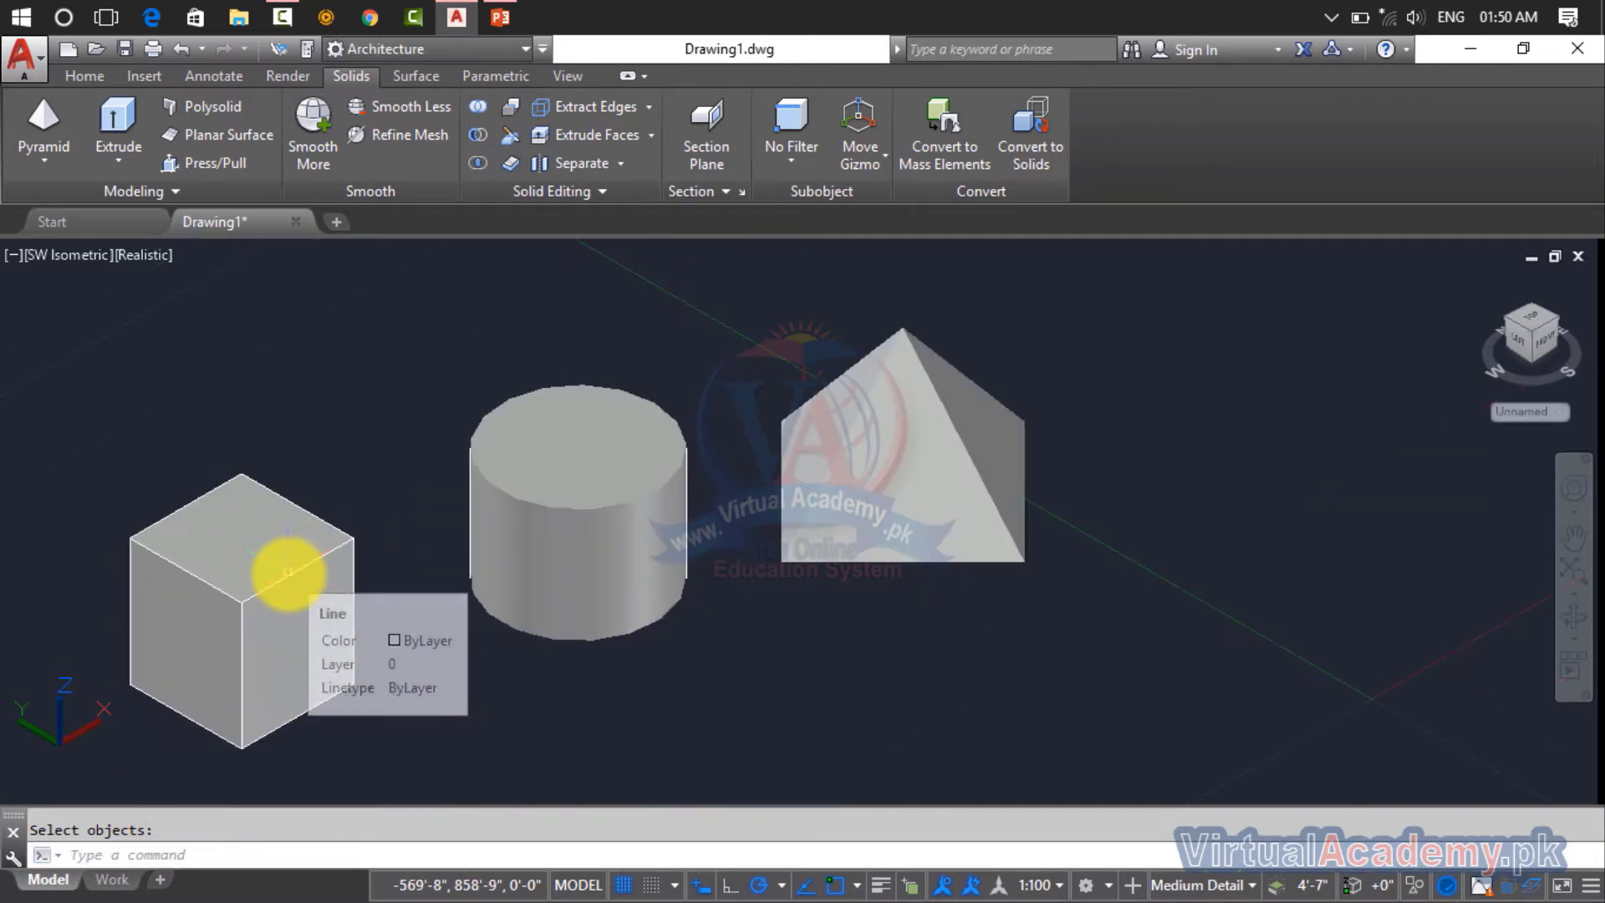
- Move the solid cube with MOVE so it sits above its extracted edge outline
text(m)
key(Return)
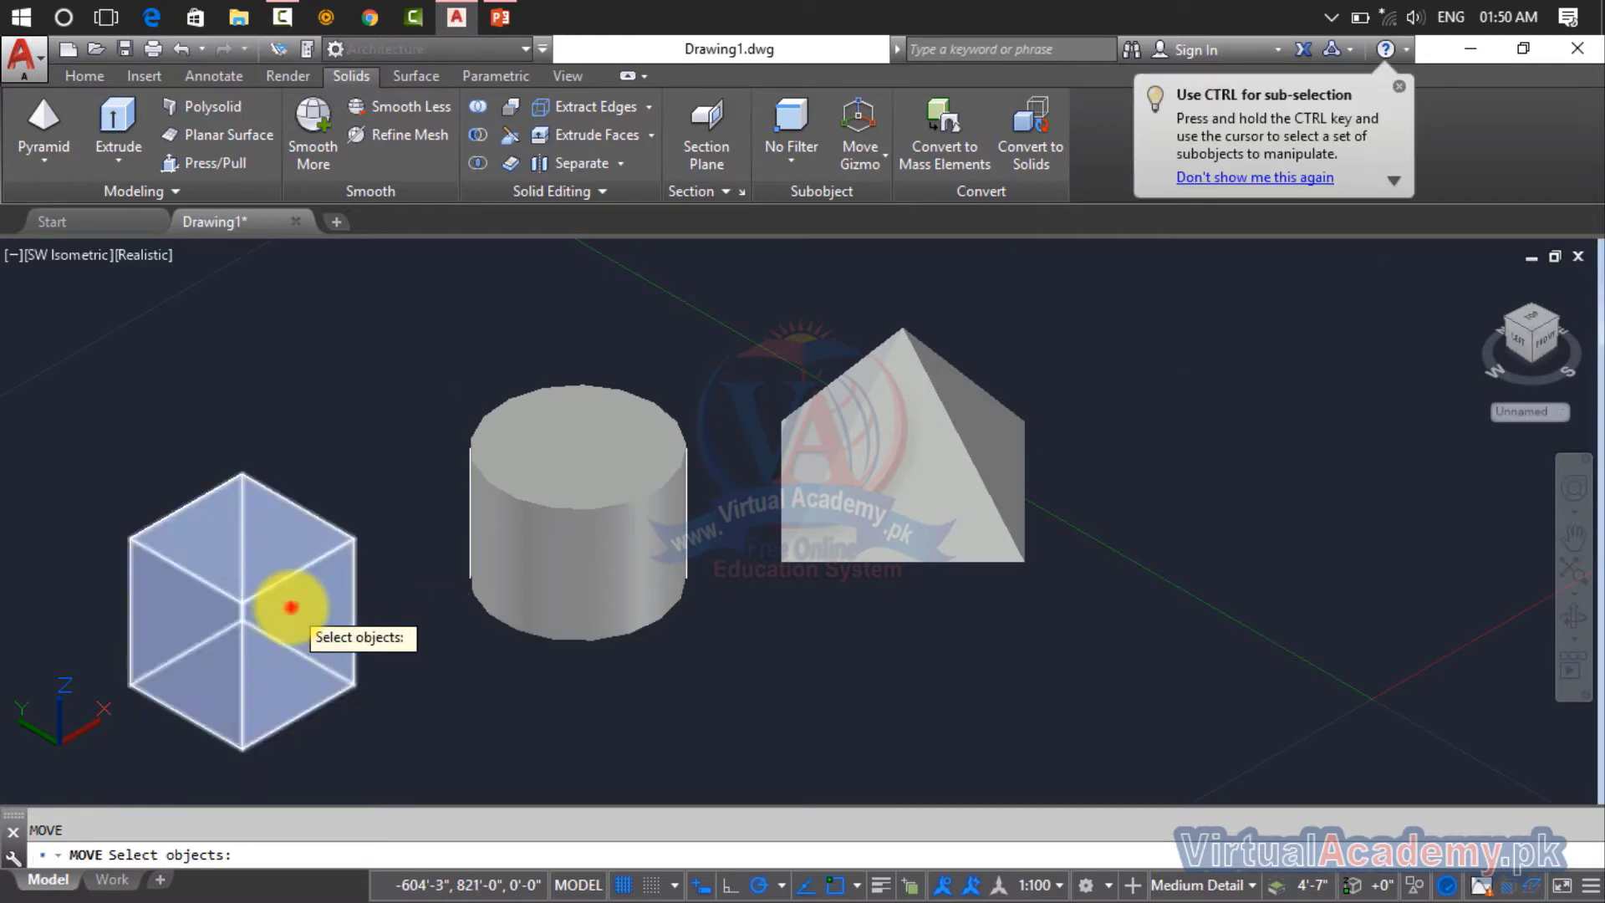
click(291, 607)
key(Return)
click(289, 603)
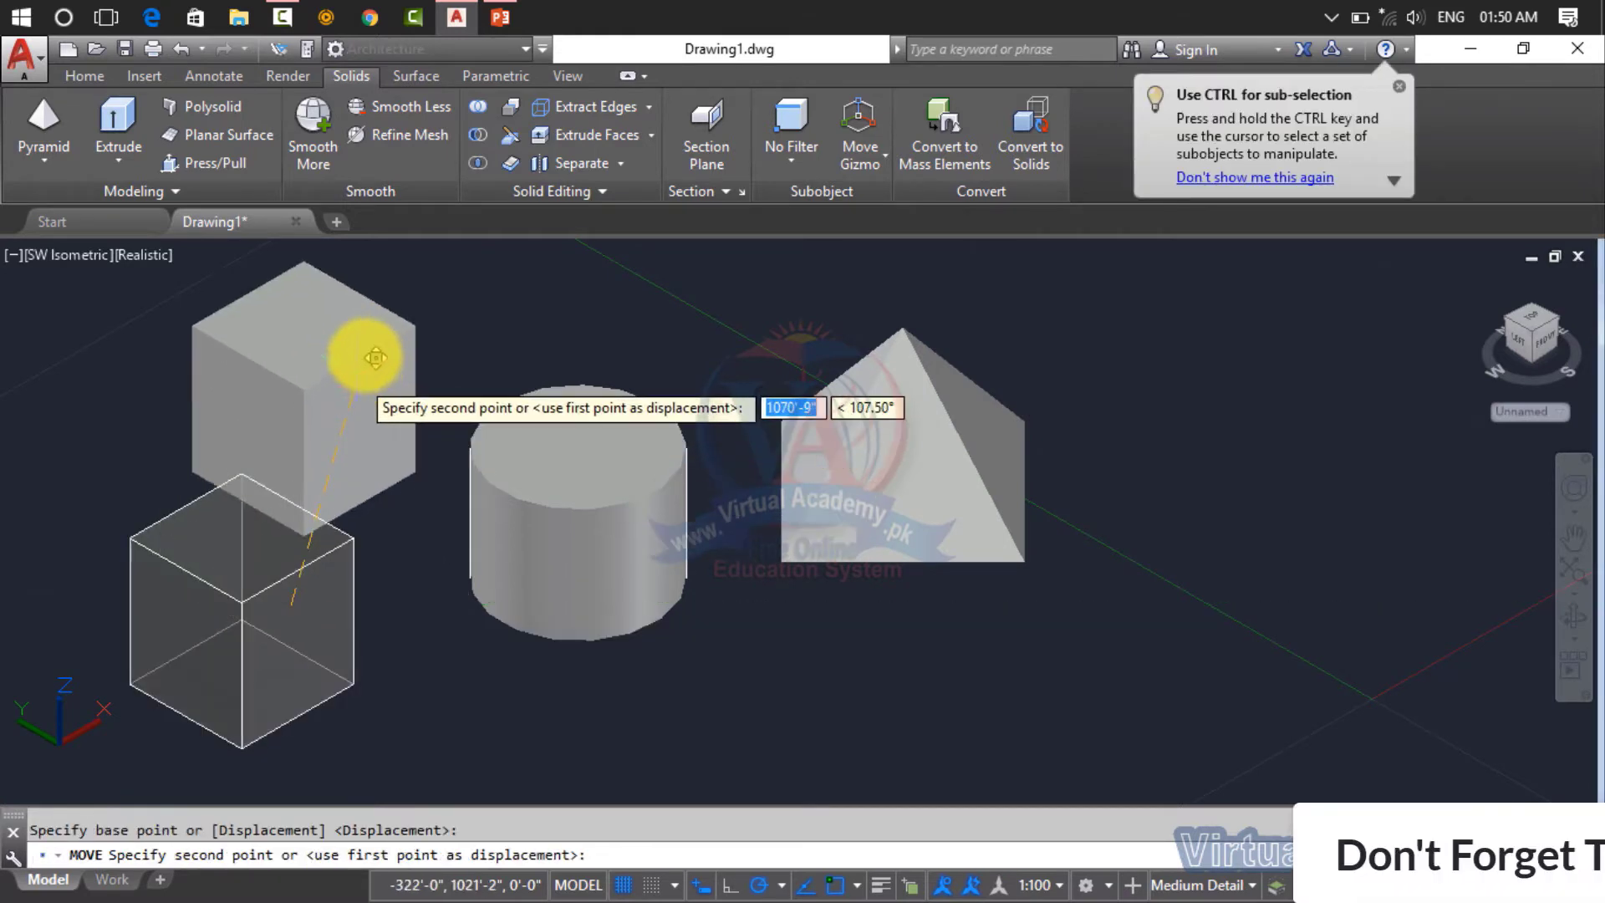
scroll(373, 499, down, 2)
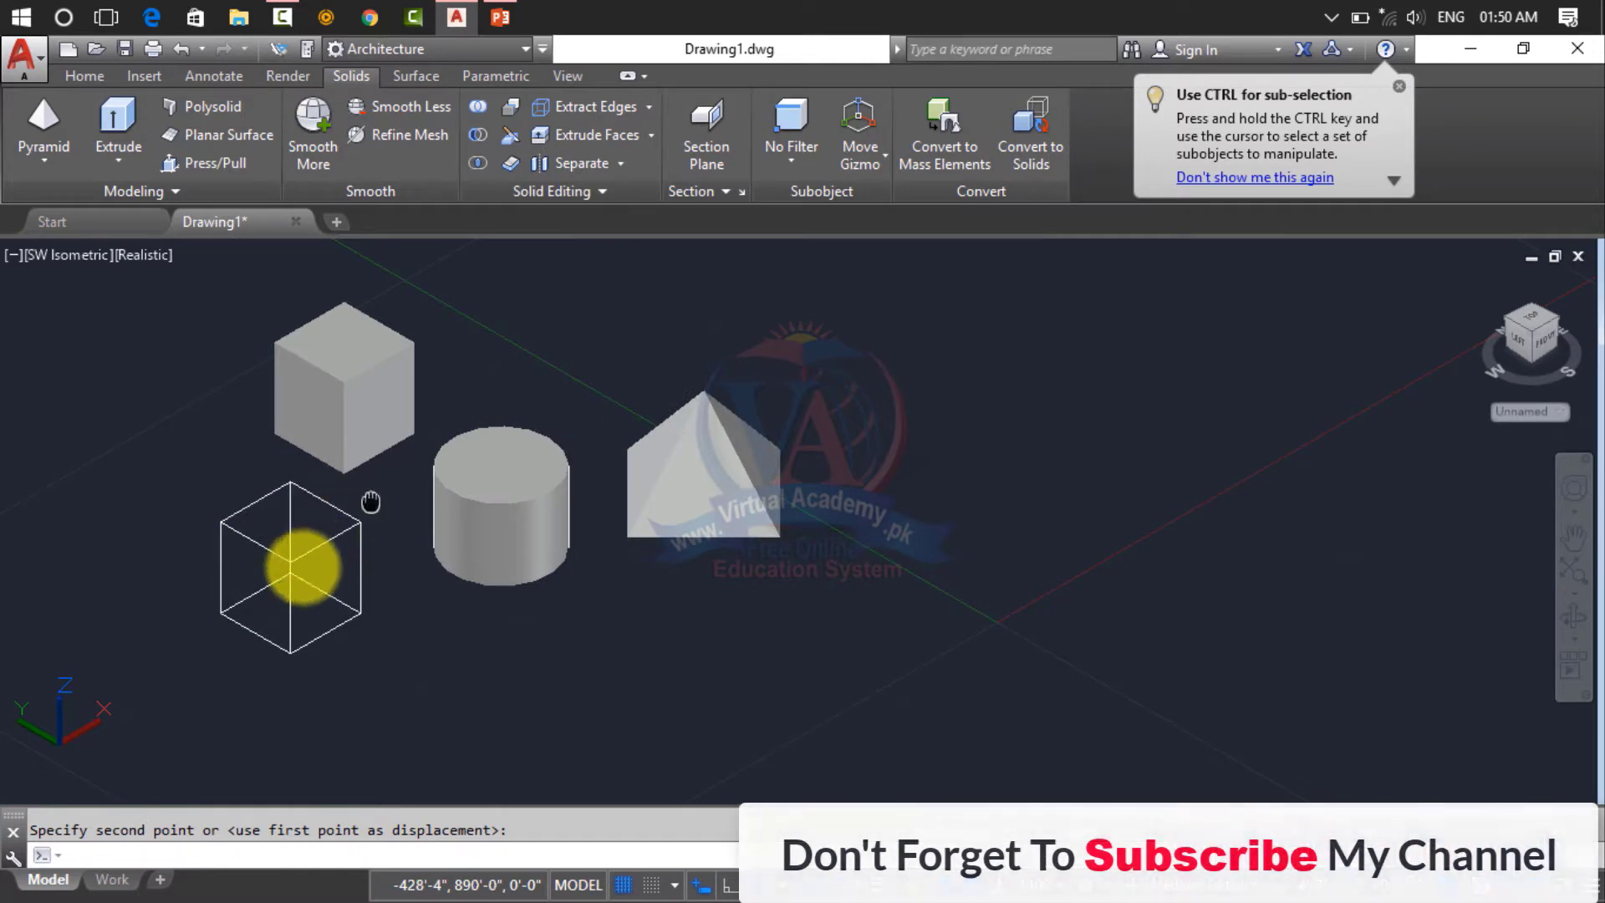
middle_drag(371, 502, 299, 564)
key(Escape)
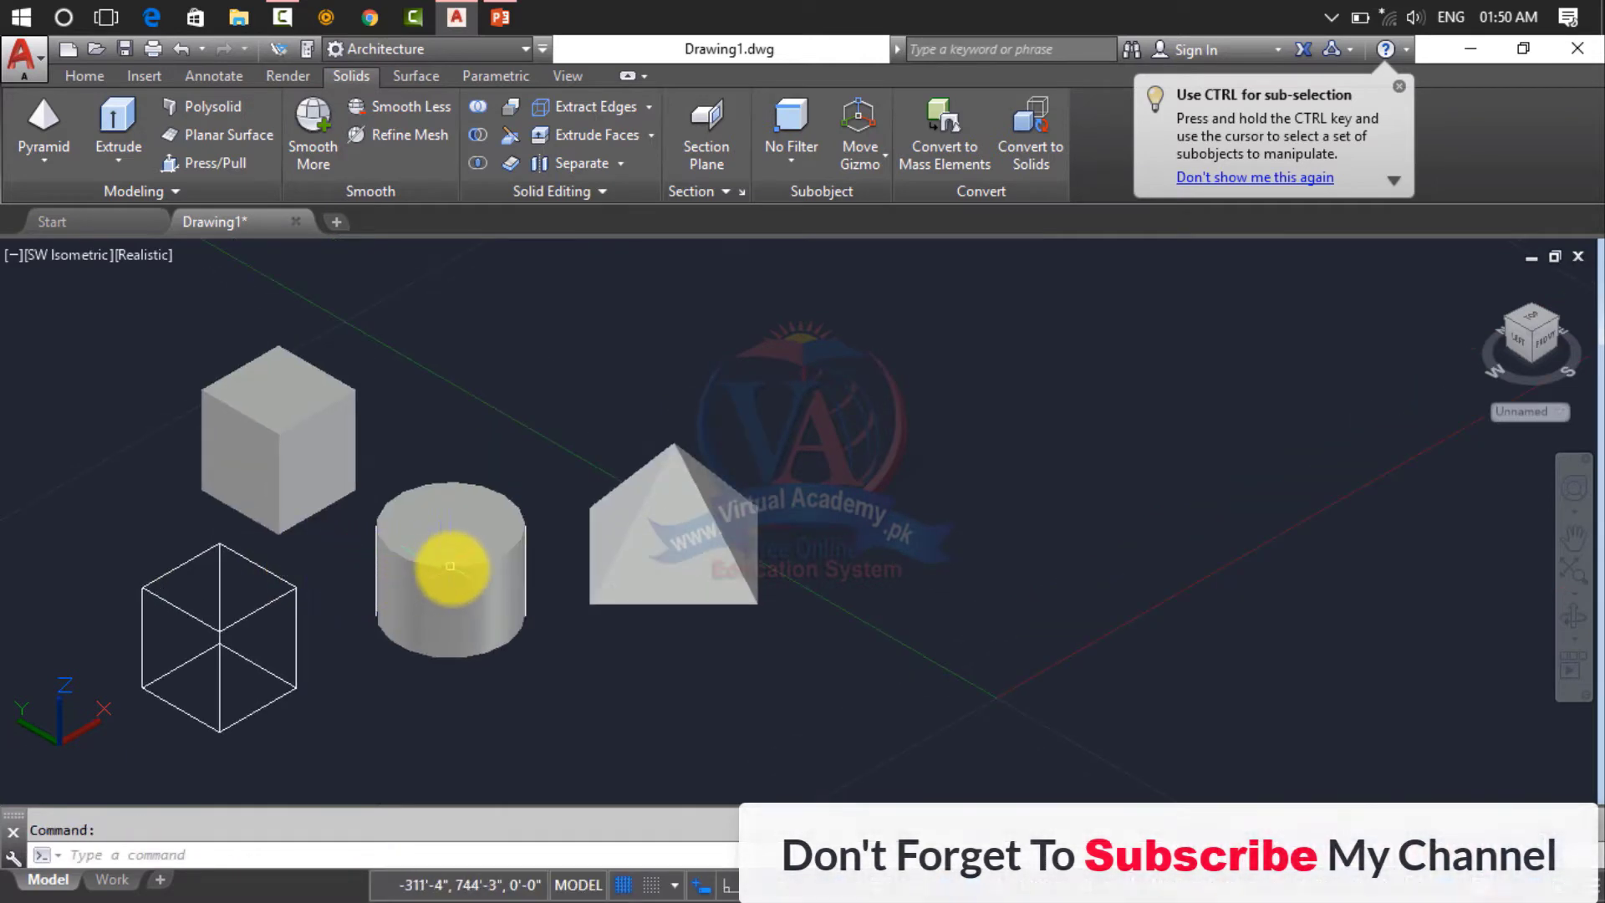
- Move the cylinder farther back to a new spot above
click(451, 566)
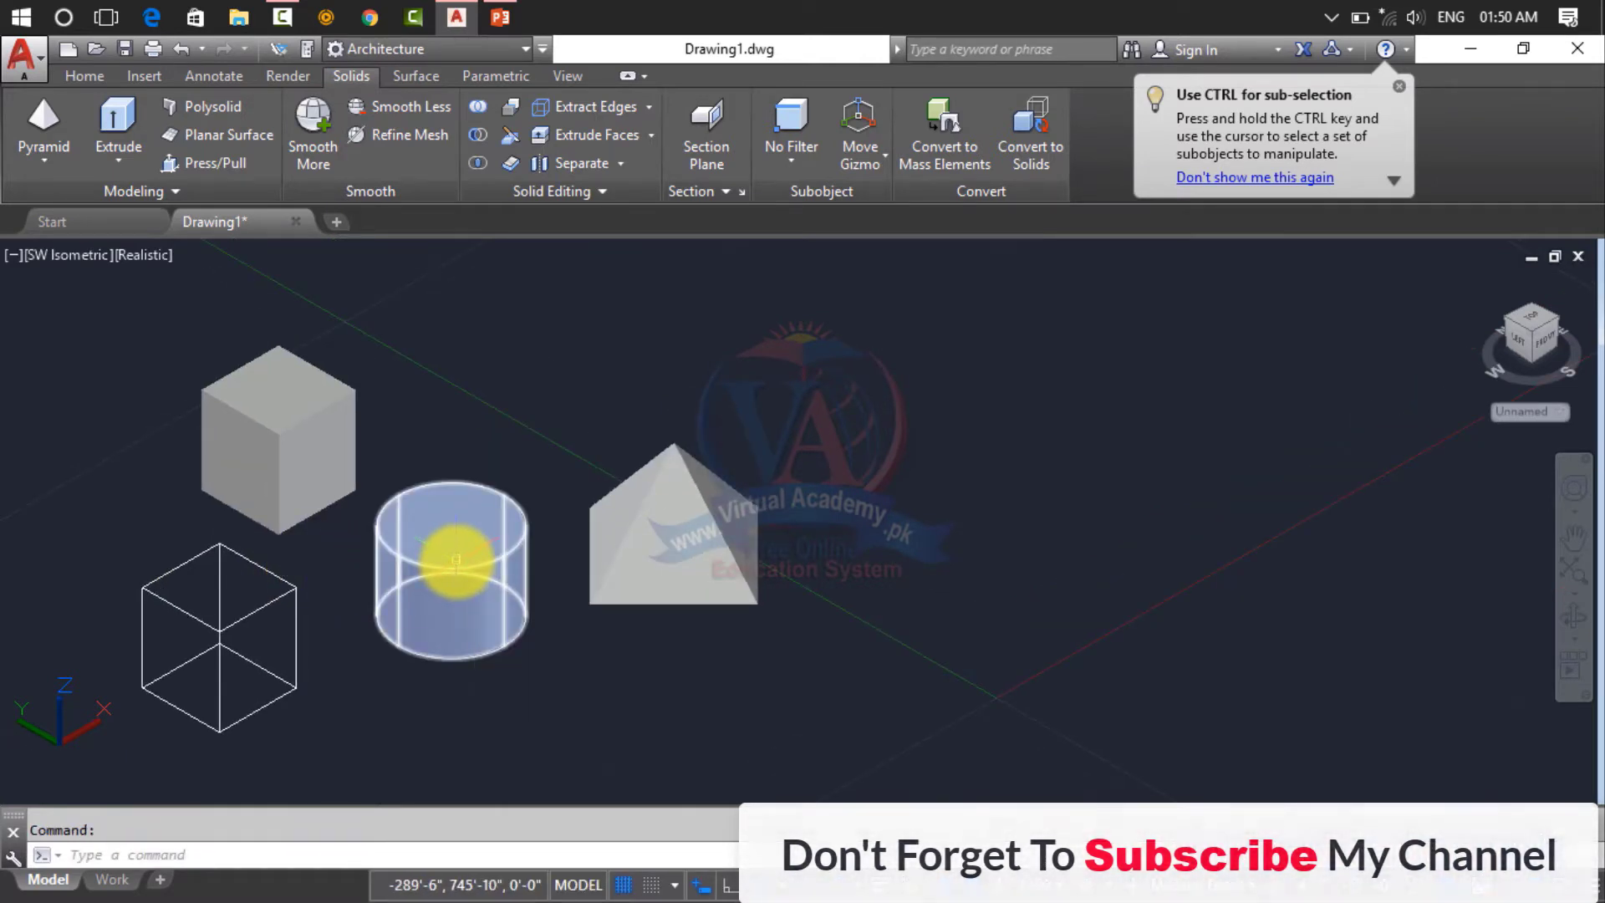
click(452, 560)
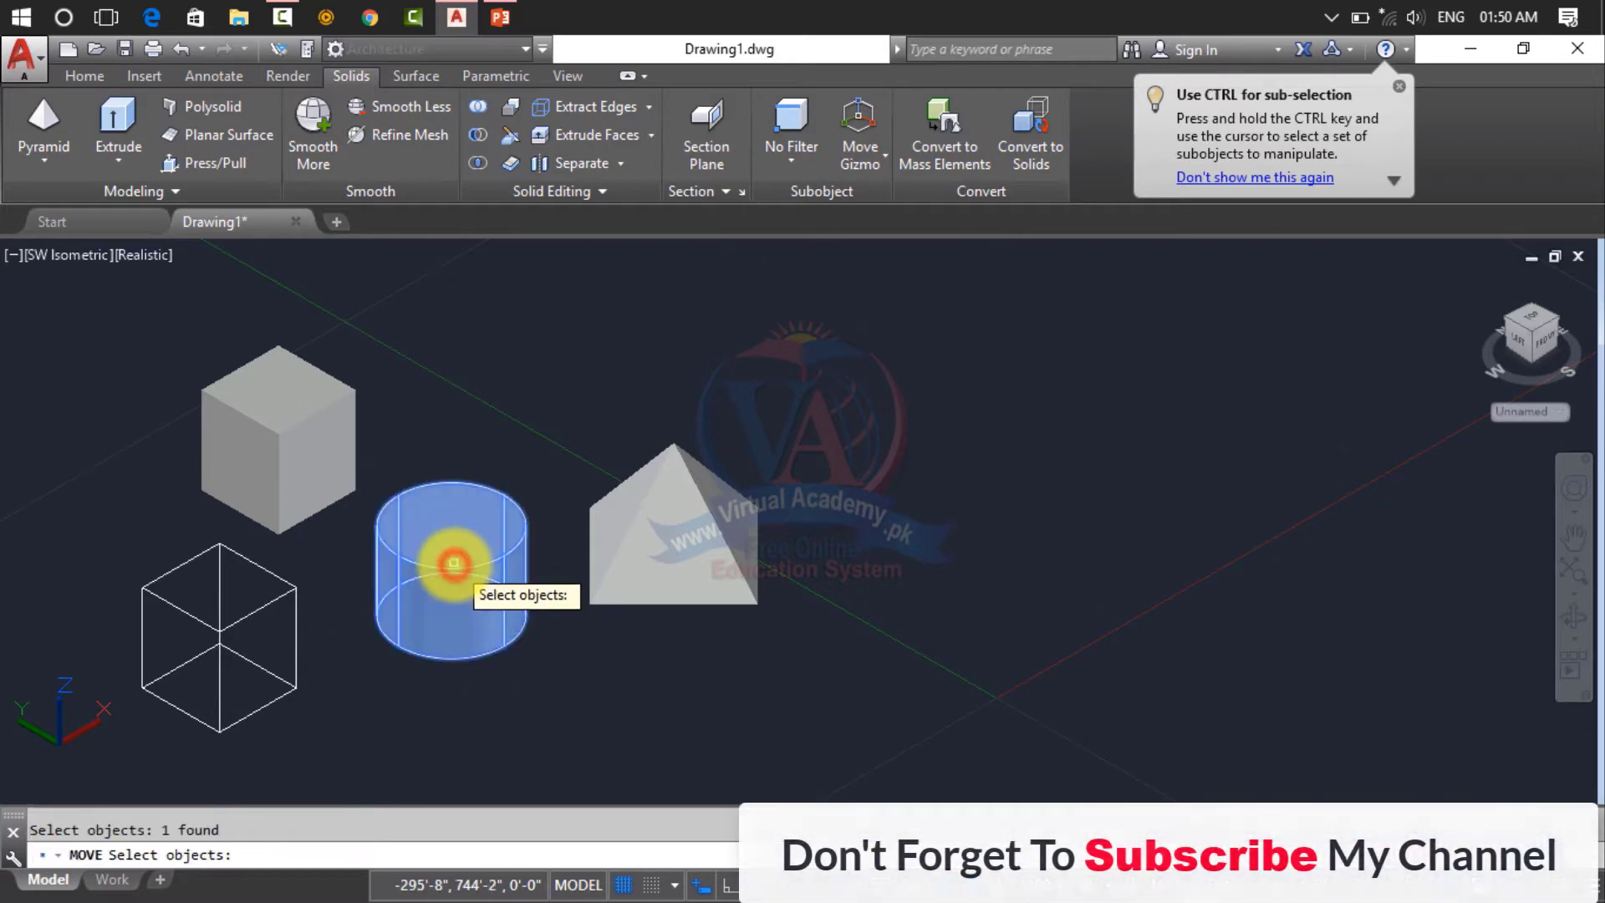
key(Return)
click(450, 565)
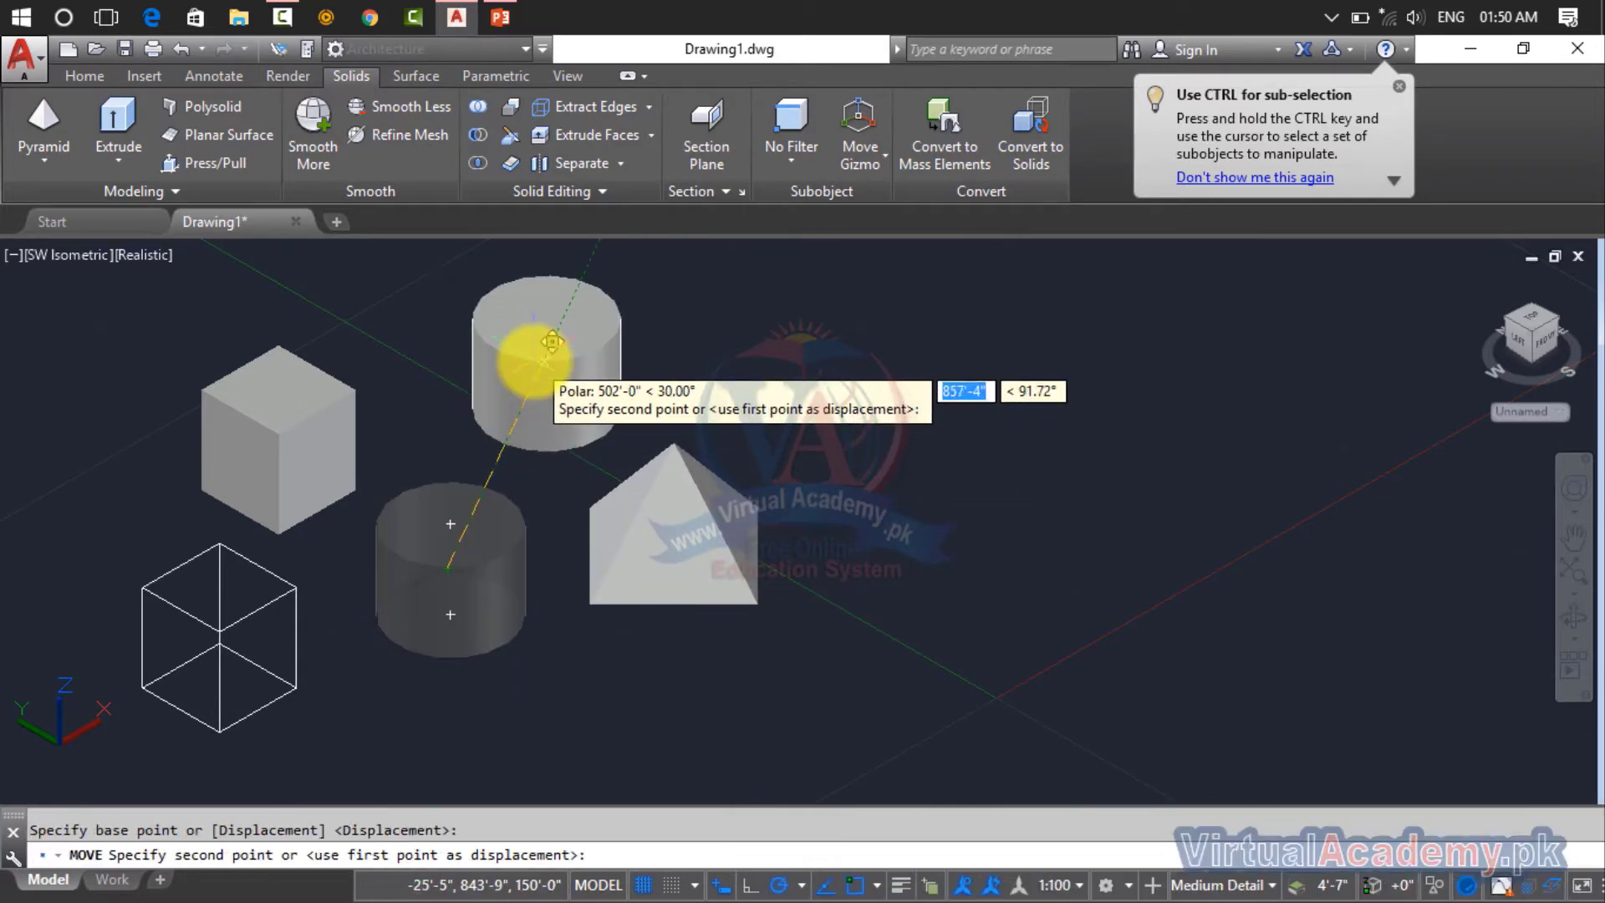
click(514, 387)
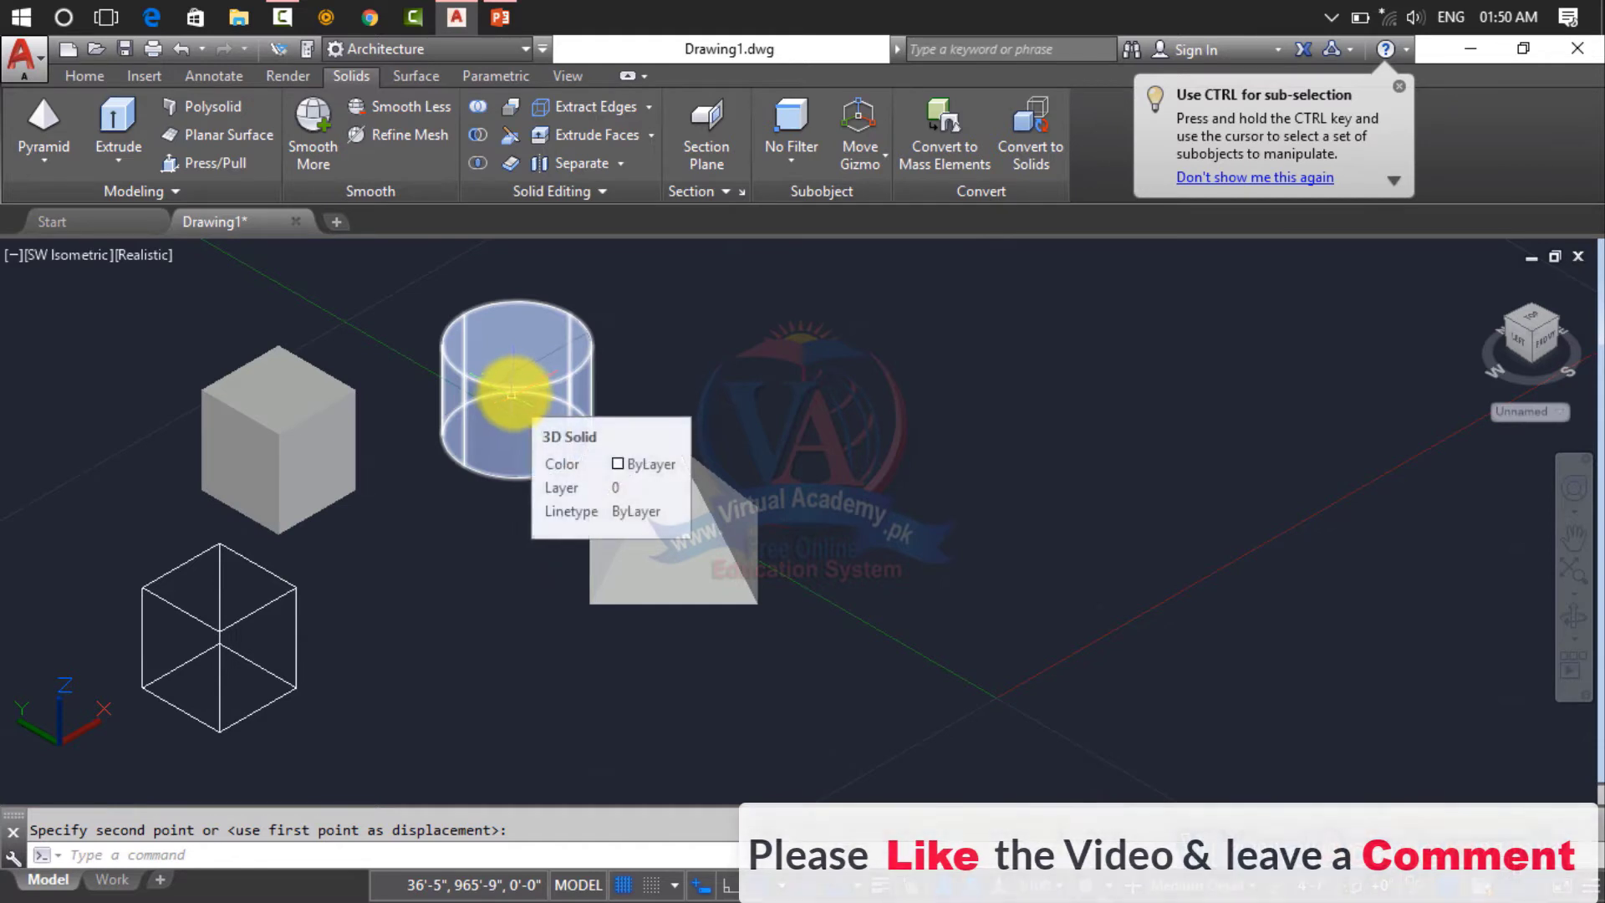
- Extract the cylinder's edges and move the cylinder solid up and right of them
click(583, 106)
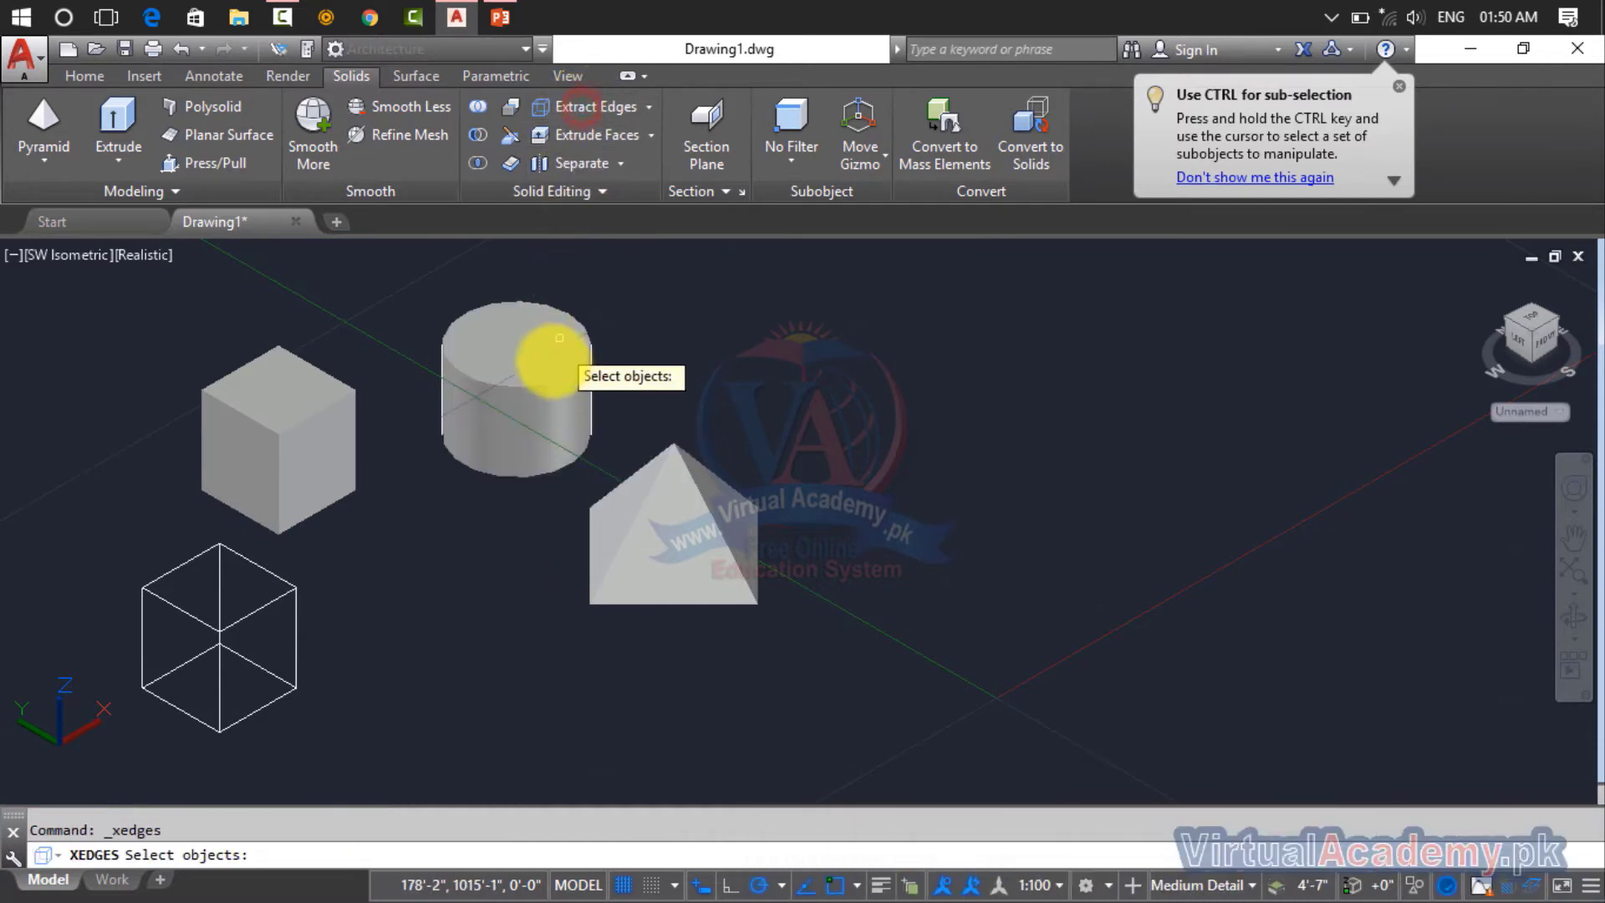
click(537, 391)
key(Return)
text(M)
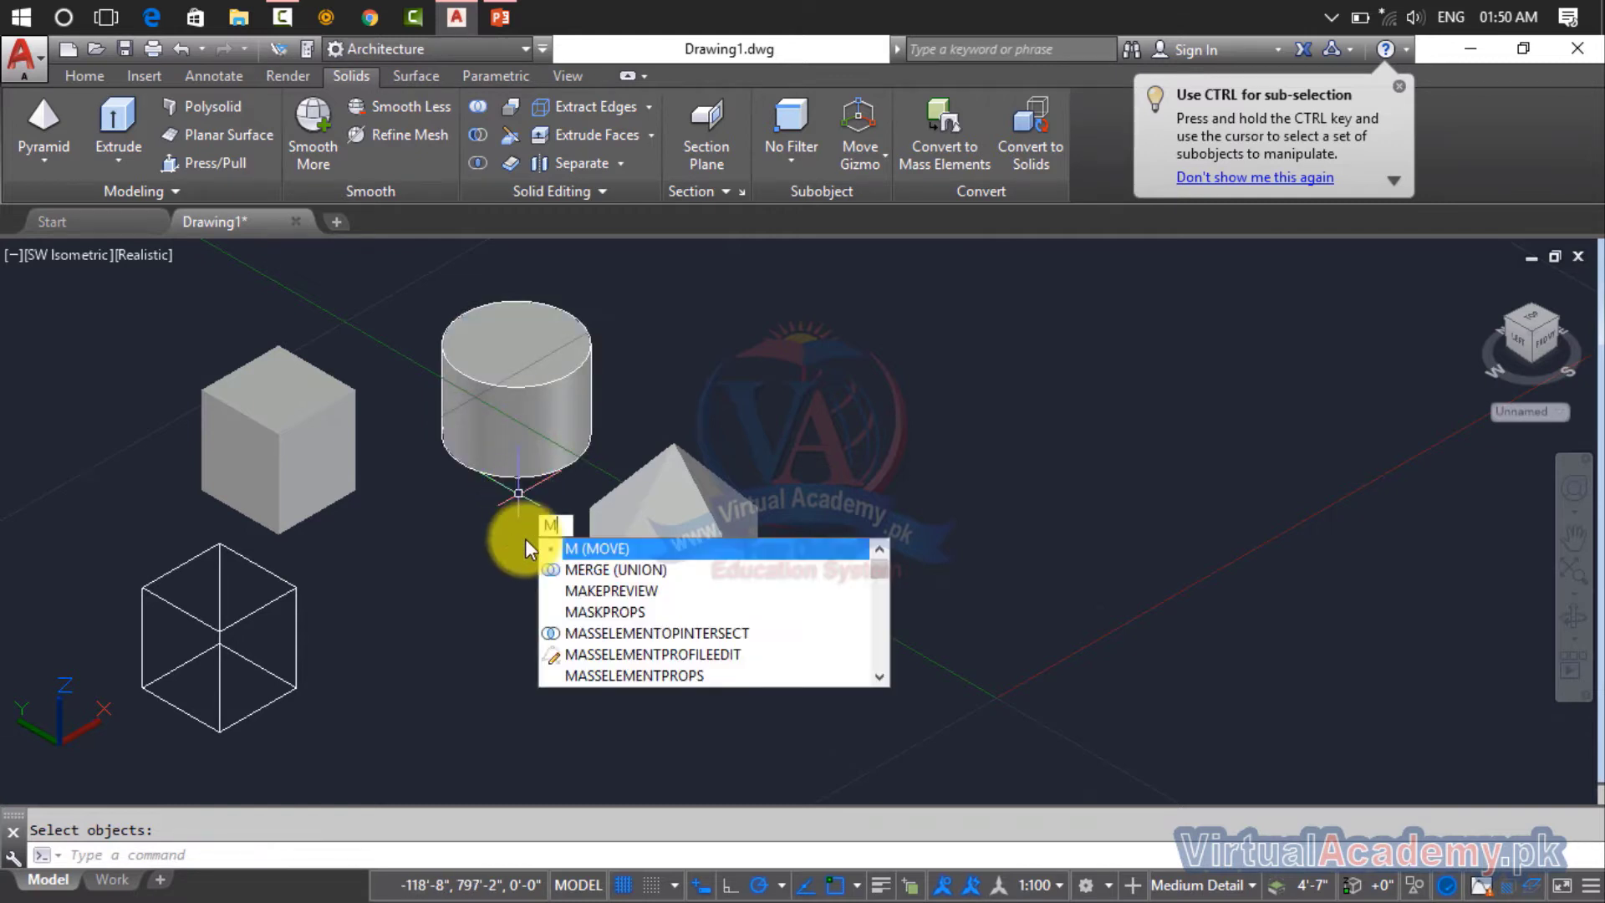
key(Return)
click(519, 428)
key(Return)
click(525, 429)
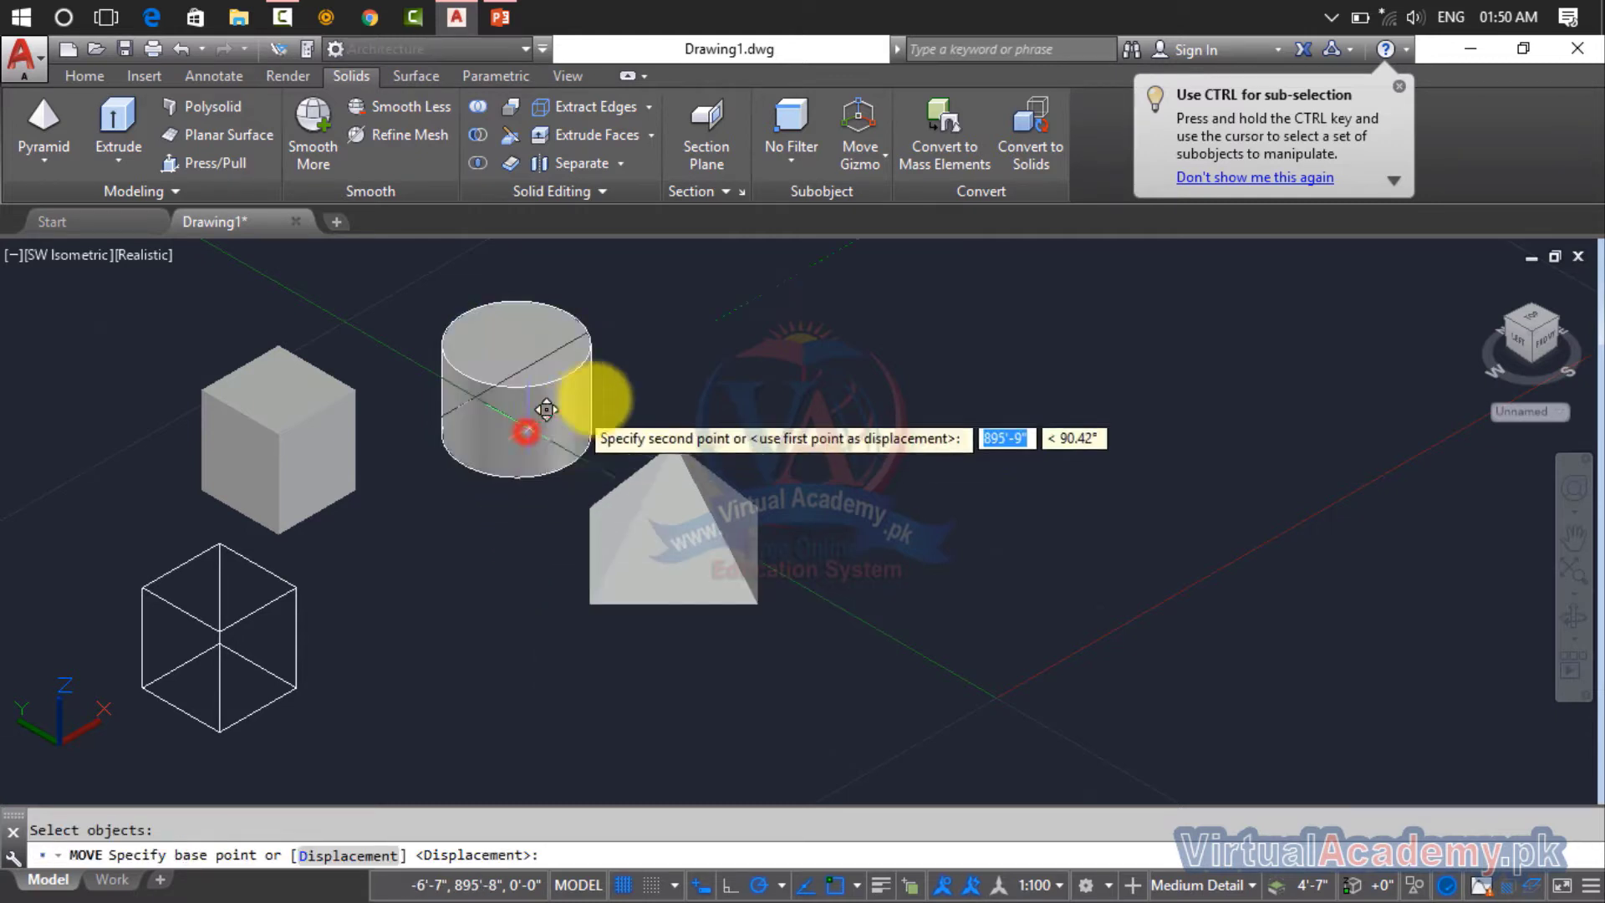
click(733, 331)
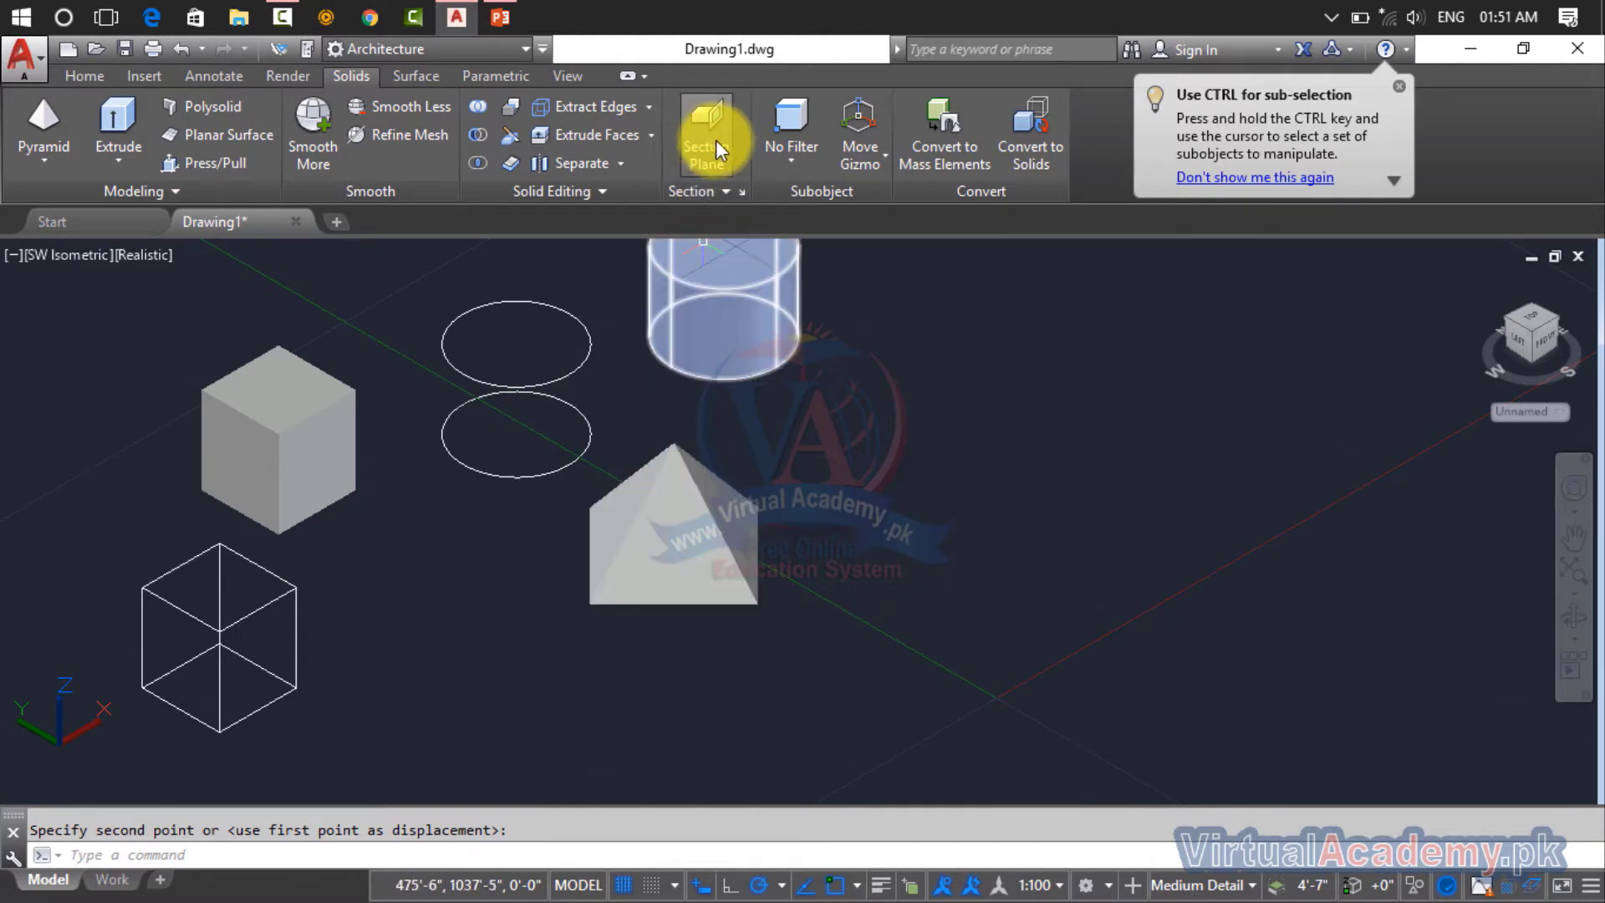
- Extract the pyramid's edges and move the pyramid solid up and right of its outline
click(629, 117)
click(665, 539)
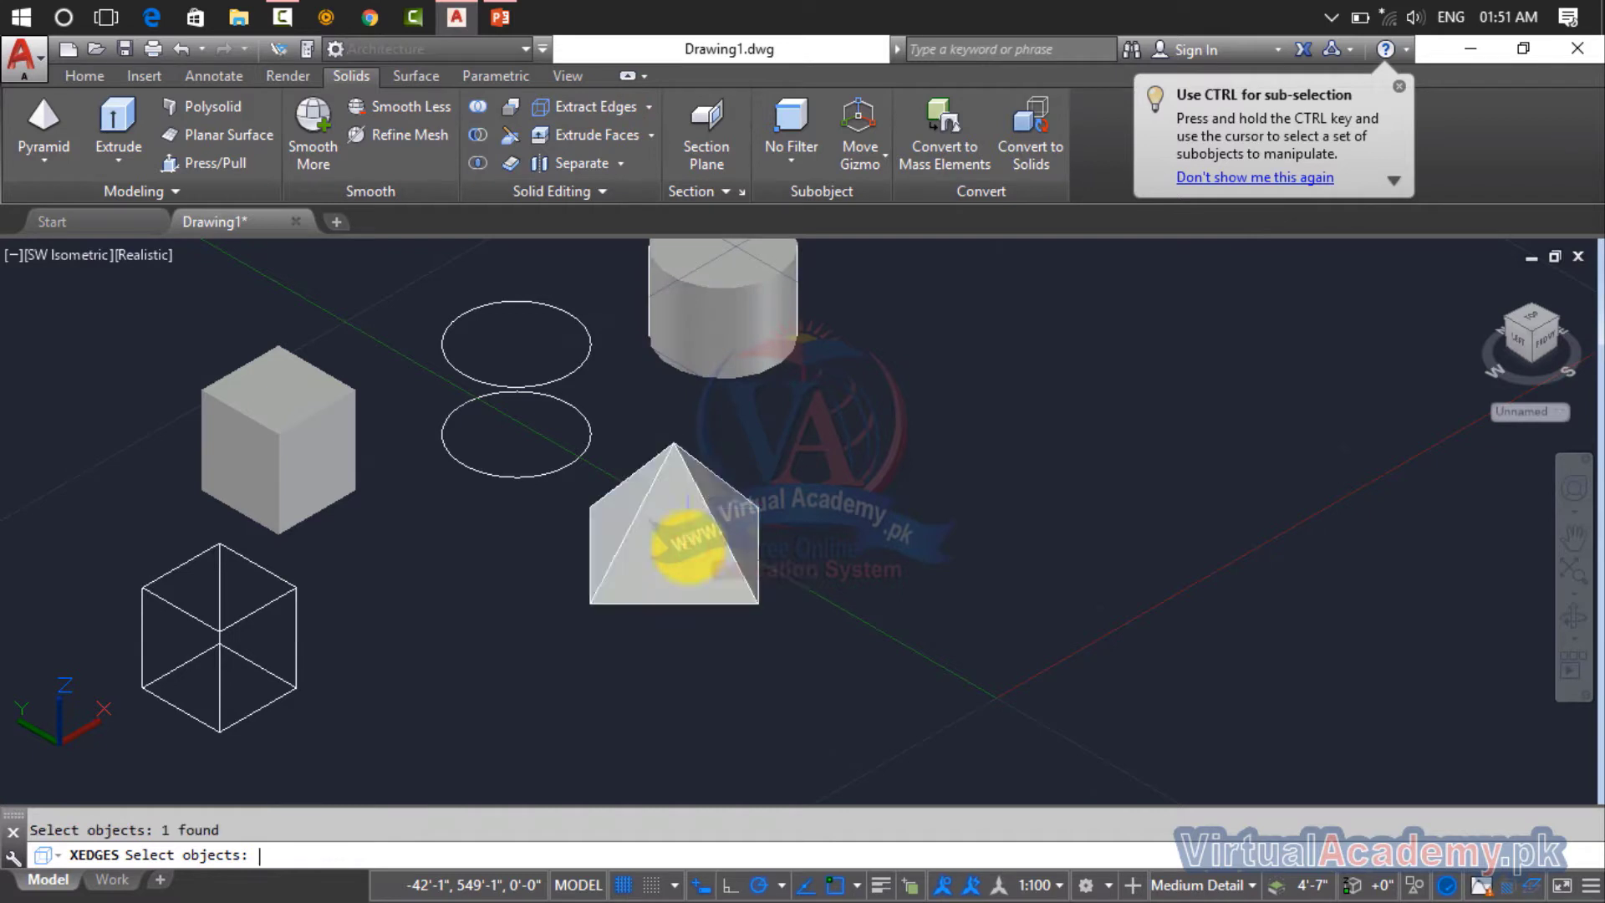
key(Return)
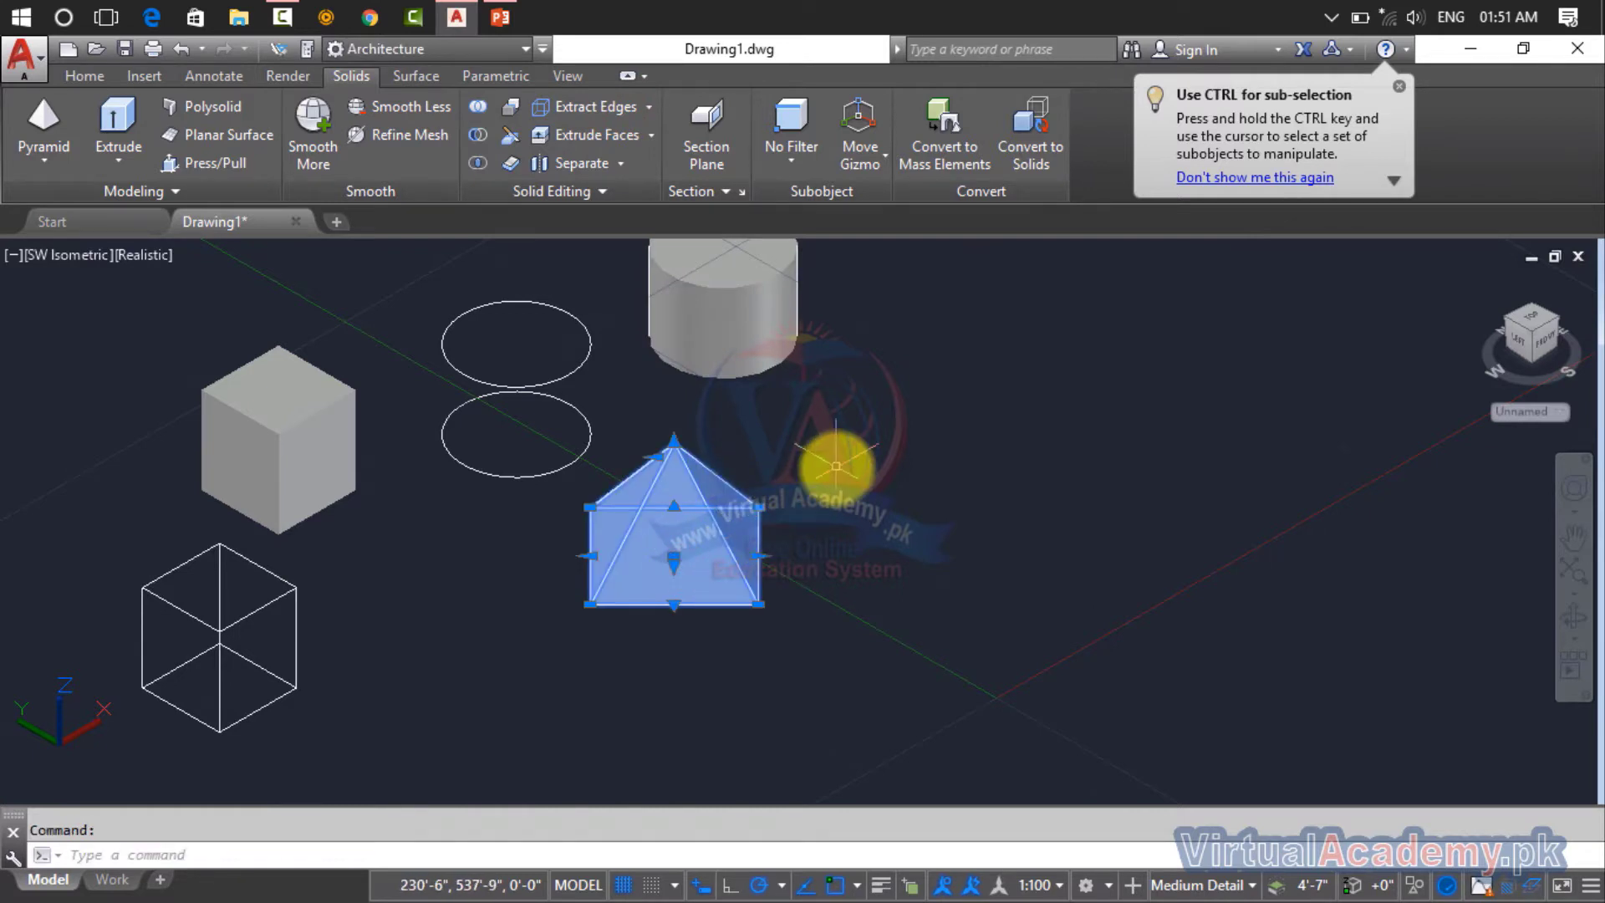
key(Escape)
text(m)
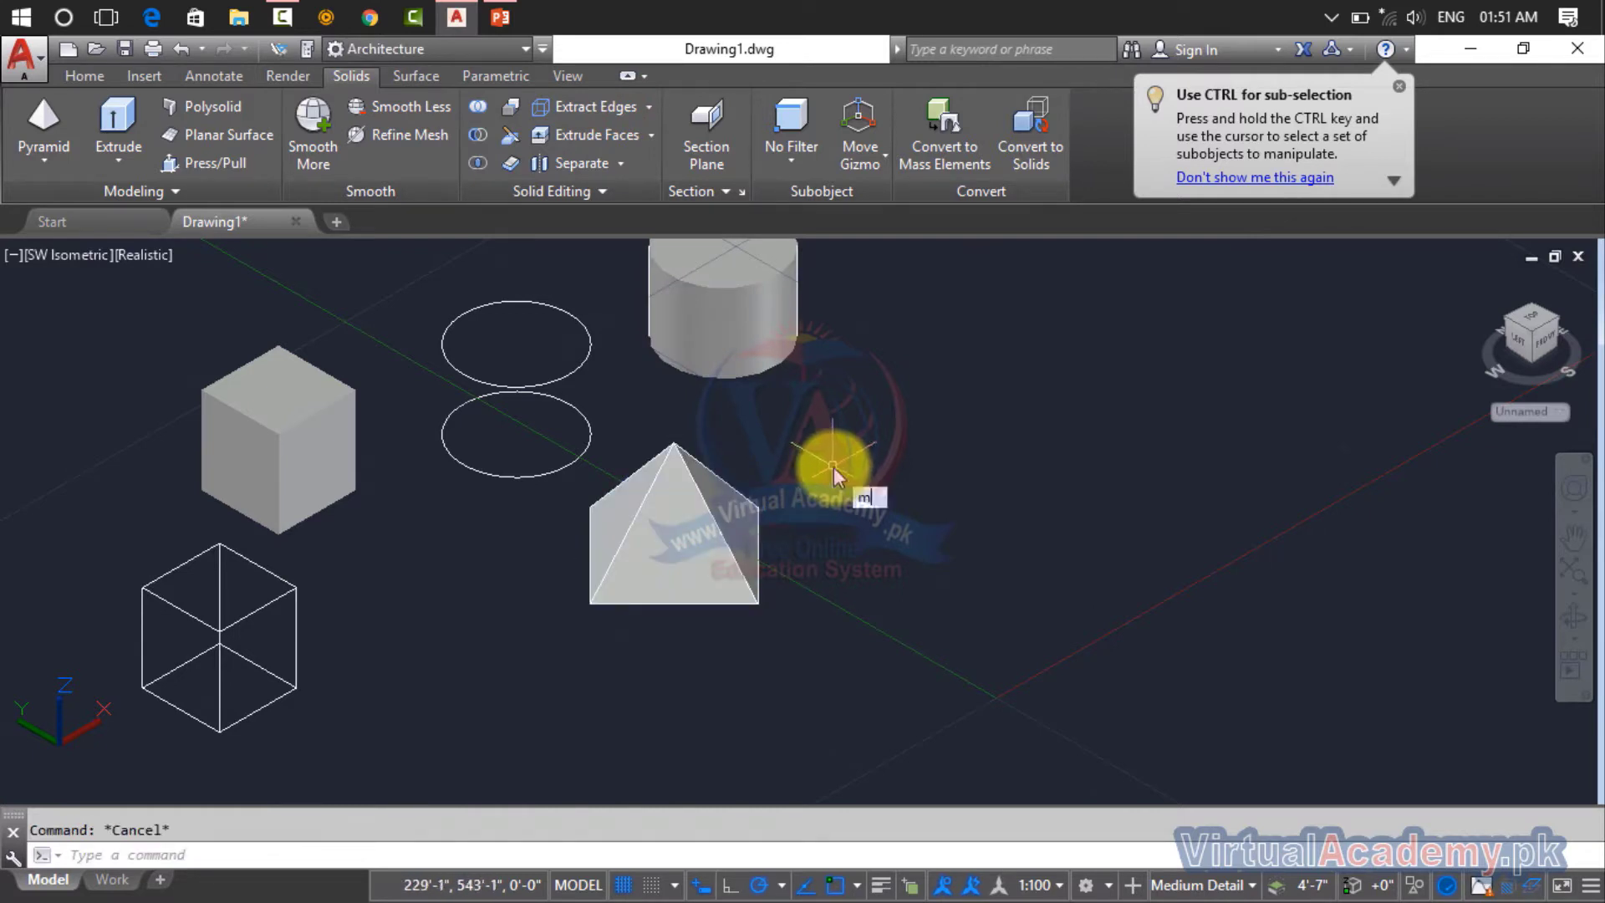
key(Return)
click(681, 544)
key(Return)
click(706, 547)
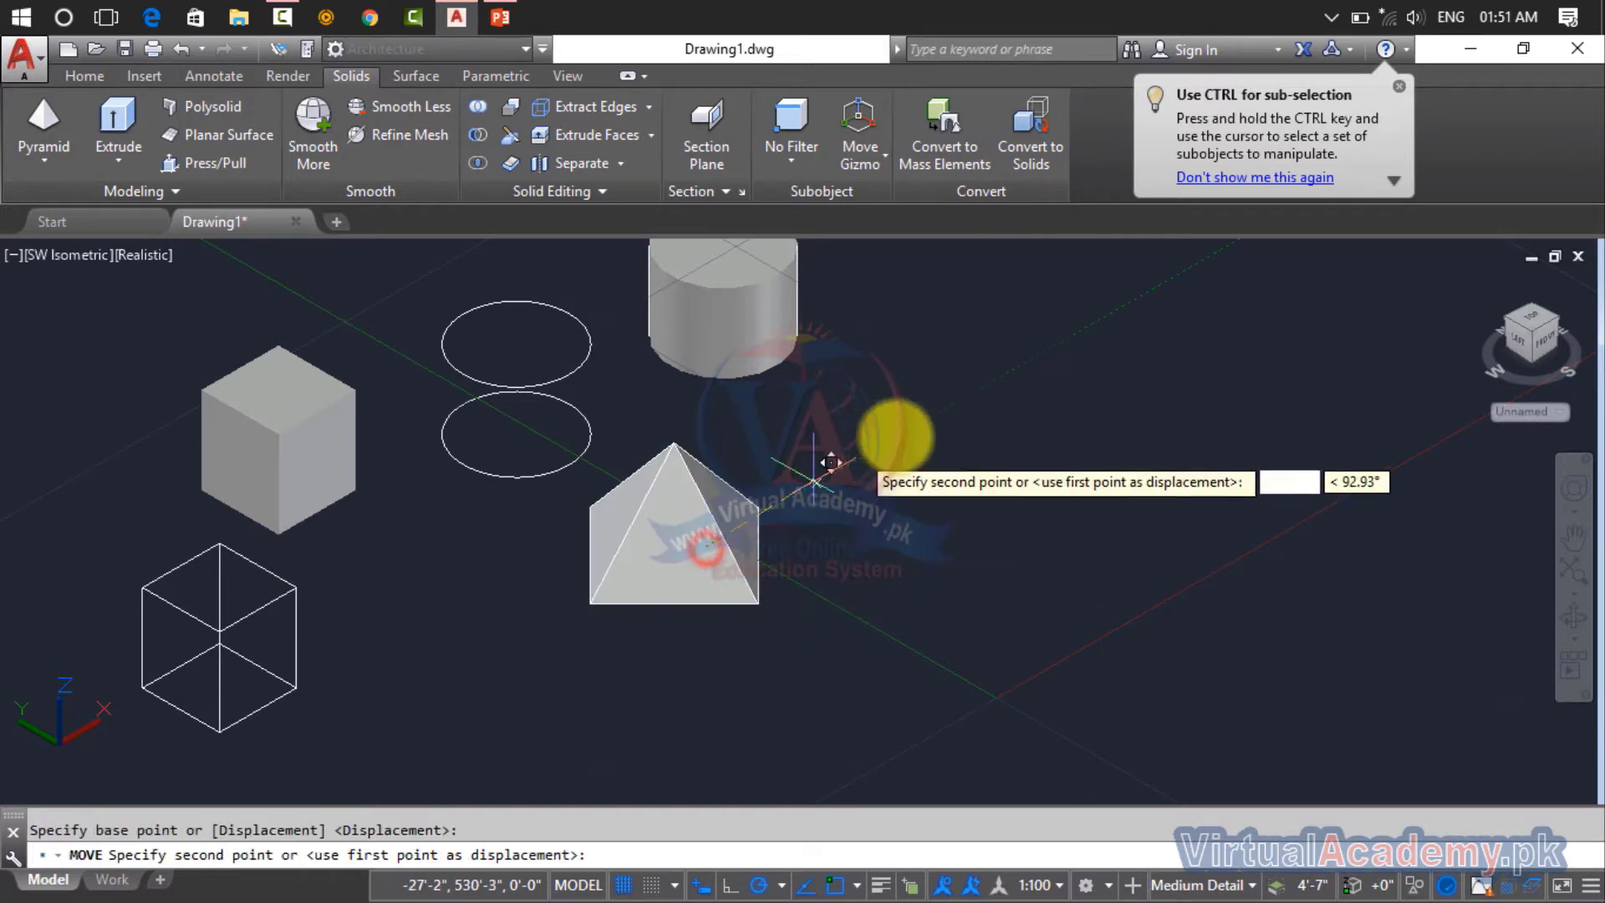
click(914, 428)
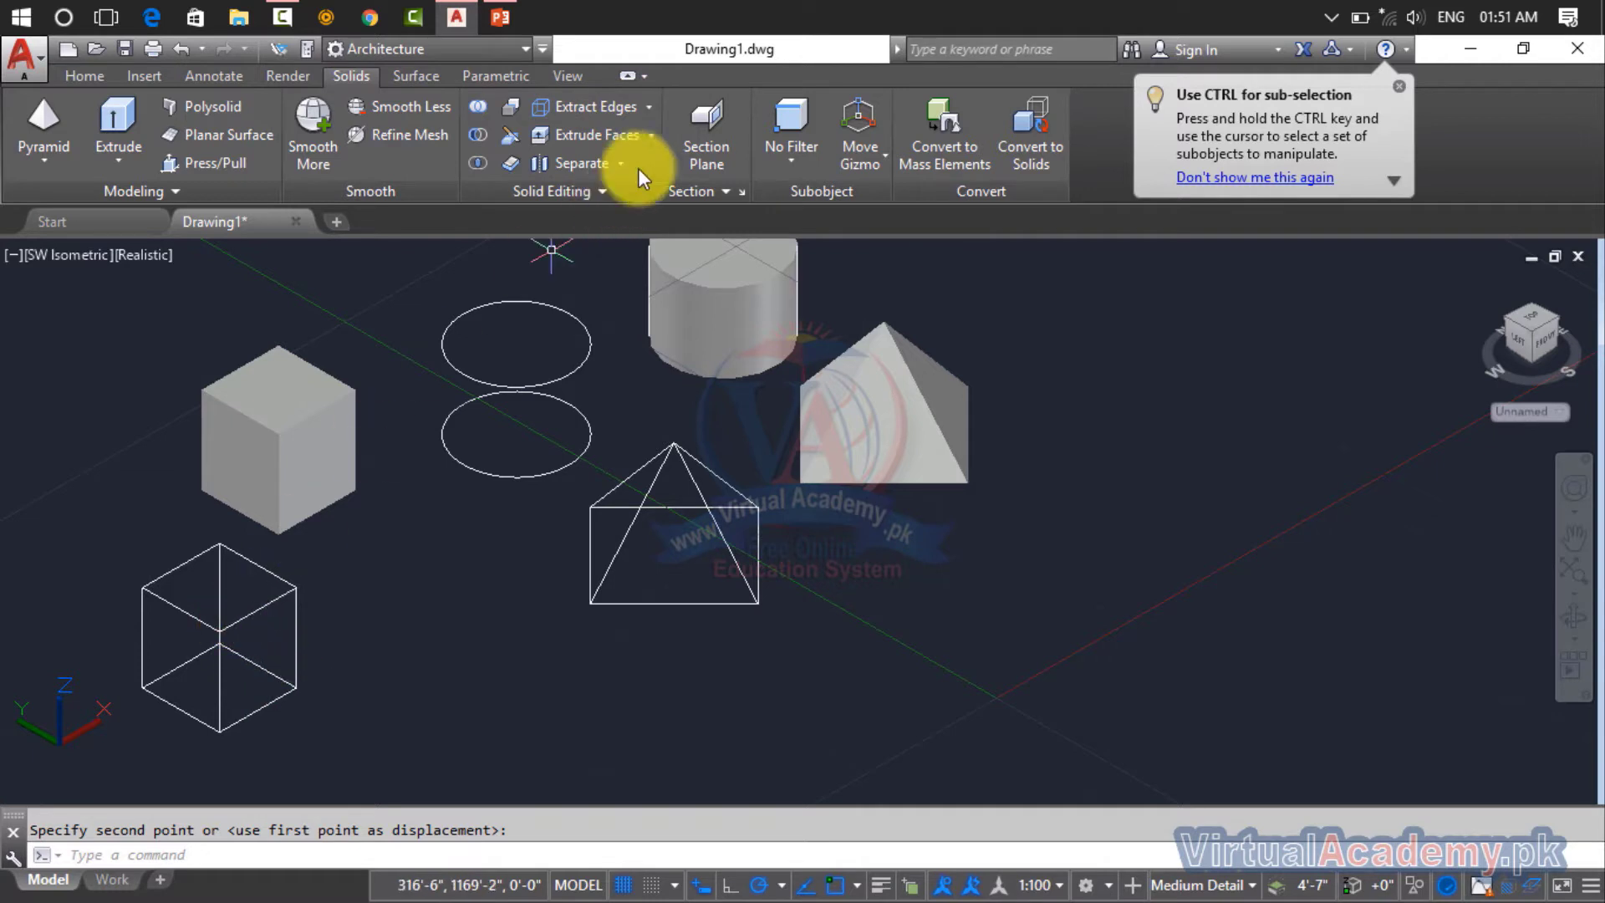
click(650, 107)
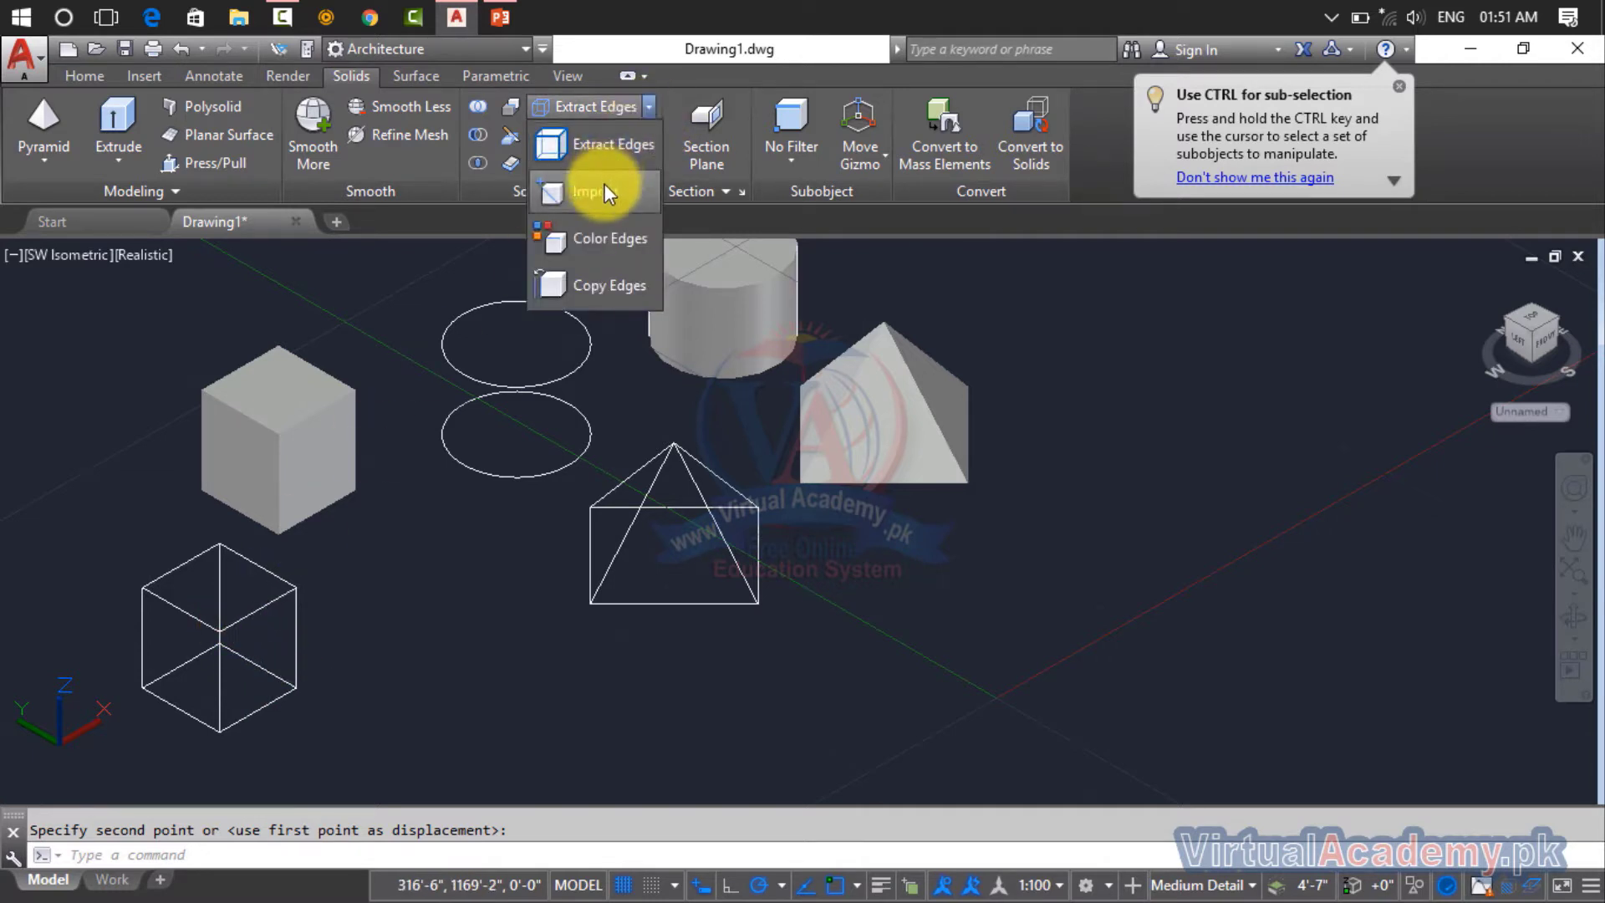
key(Escape)
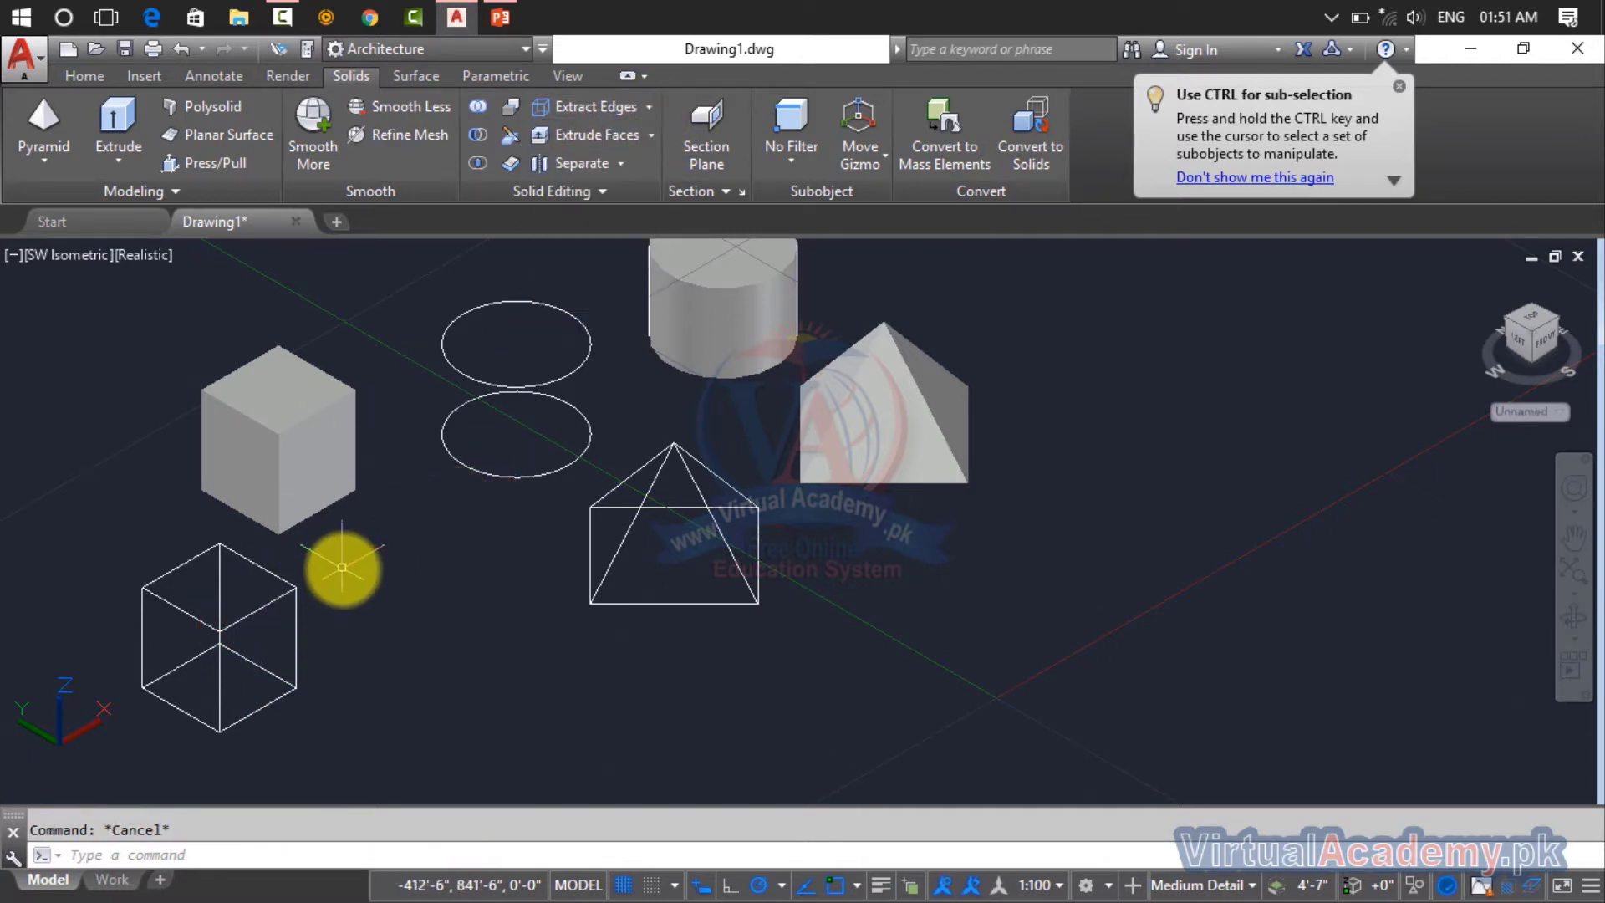
click(341, 569)
click(168, 753)
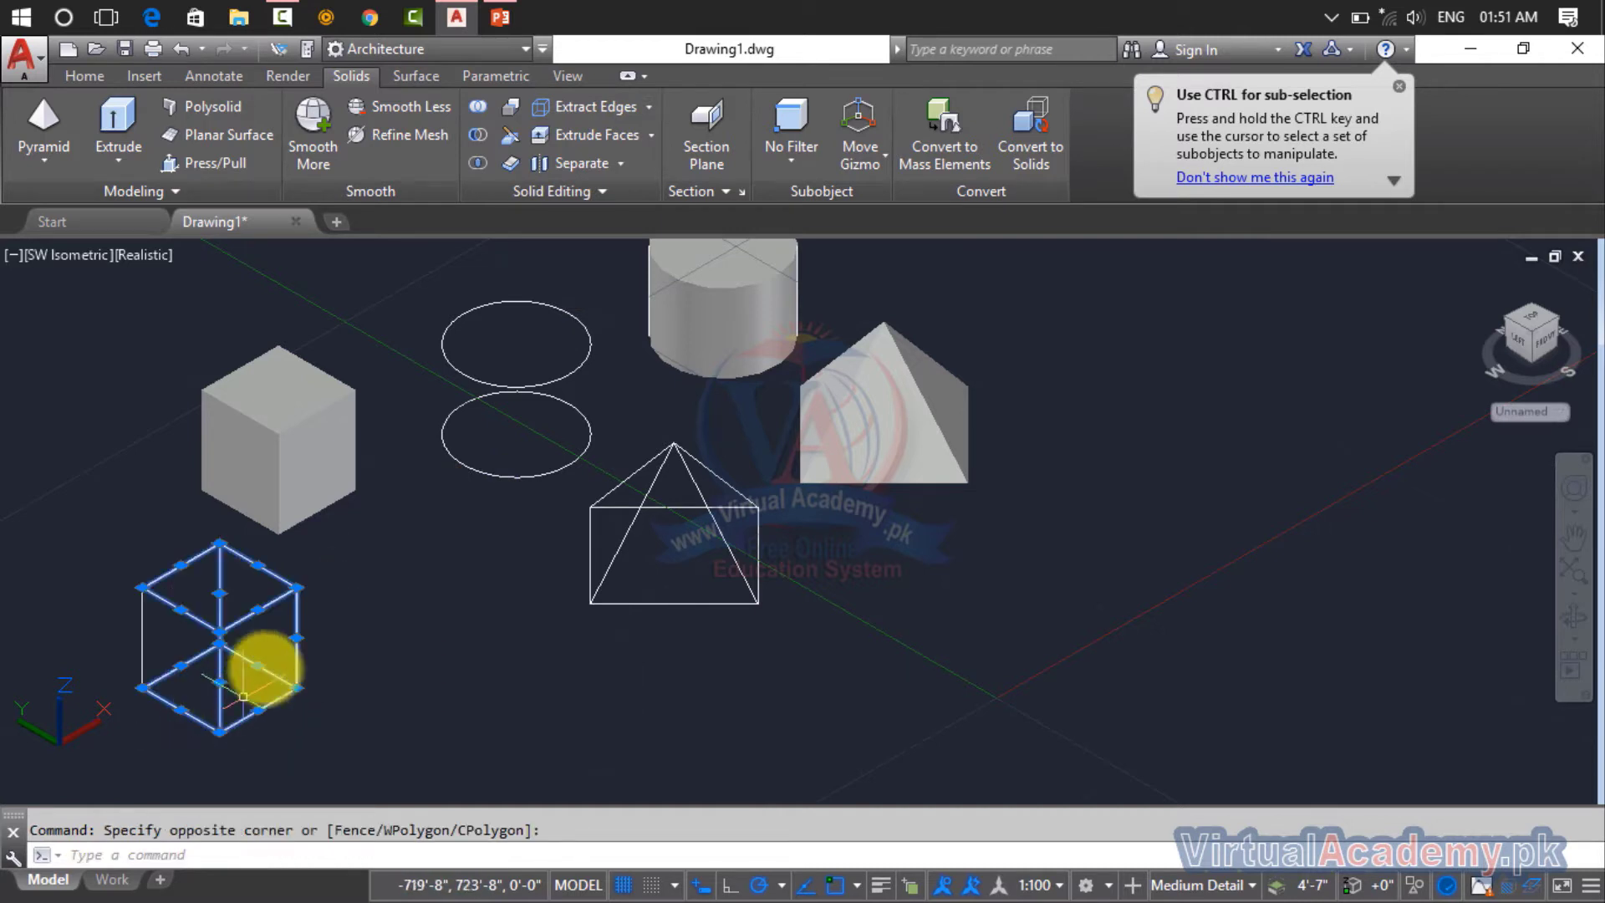
key(Escape)
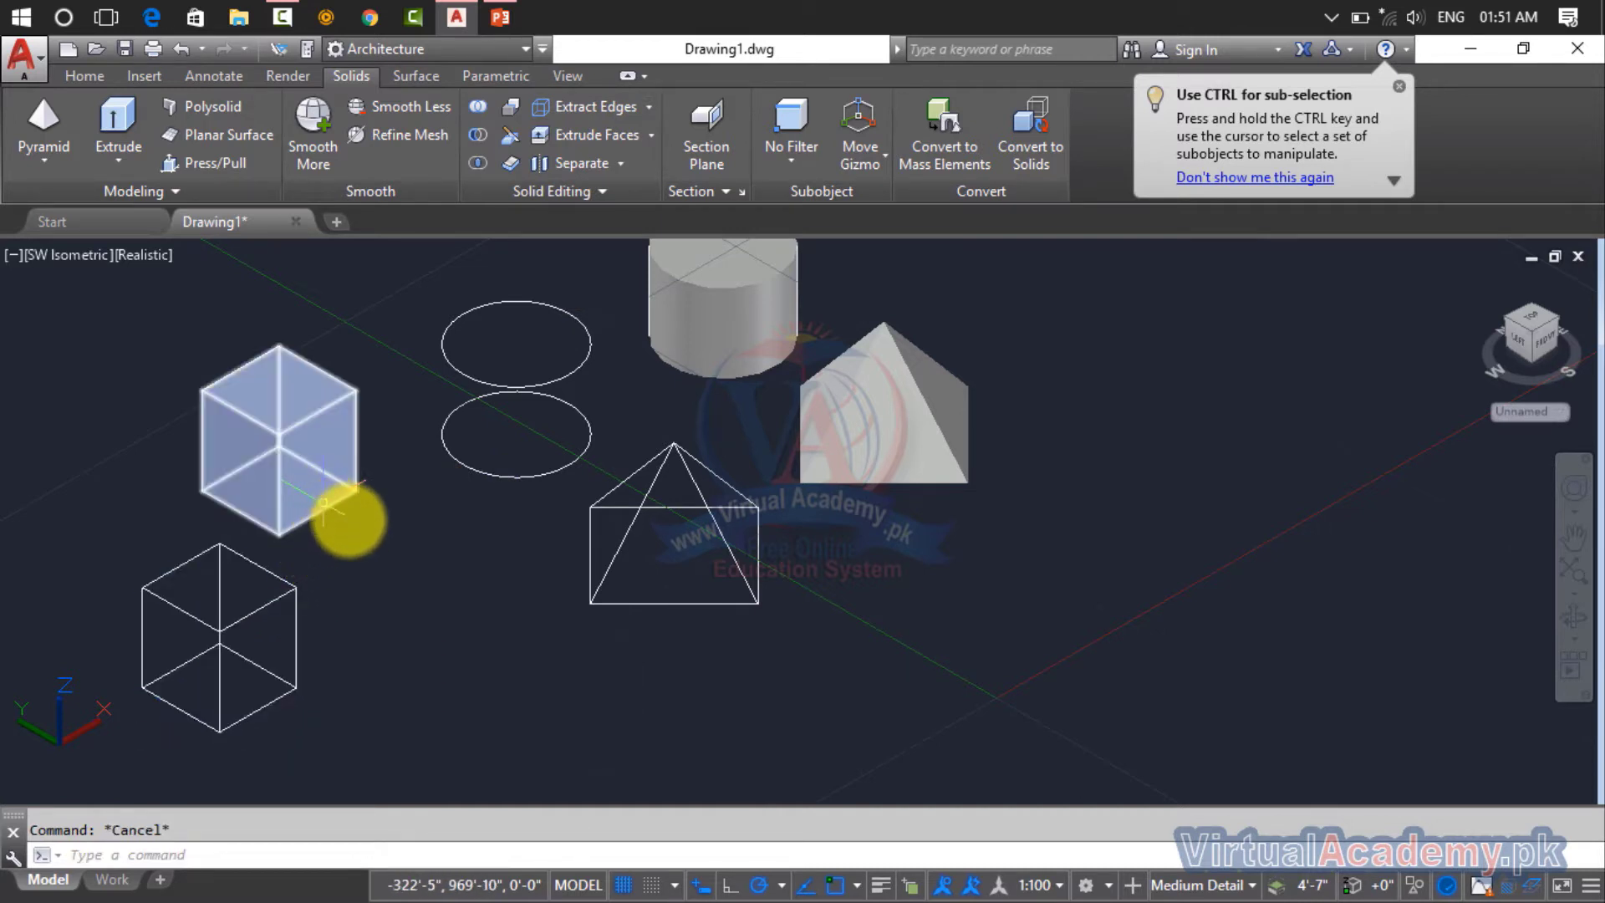
mouse_move(326, 442)
middle_down()
mouse_move(580, 565)
mouse_move(763, 716)
mouse_move(688, 620)
middle_up()
scroll(581, 565, up, 1)
scroll(548, 548, up, 5)
scroll(765, 687, down, 3)
scroll(681, 610, up, 2)
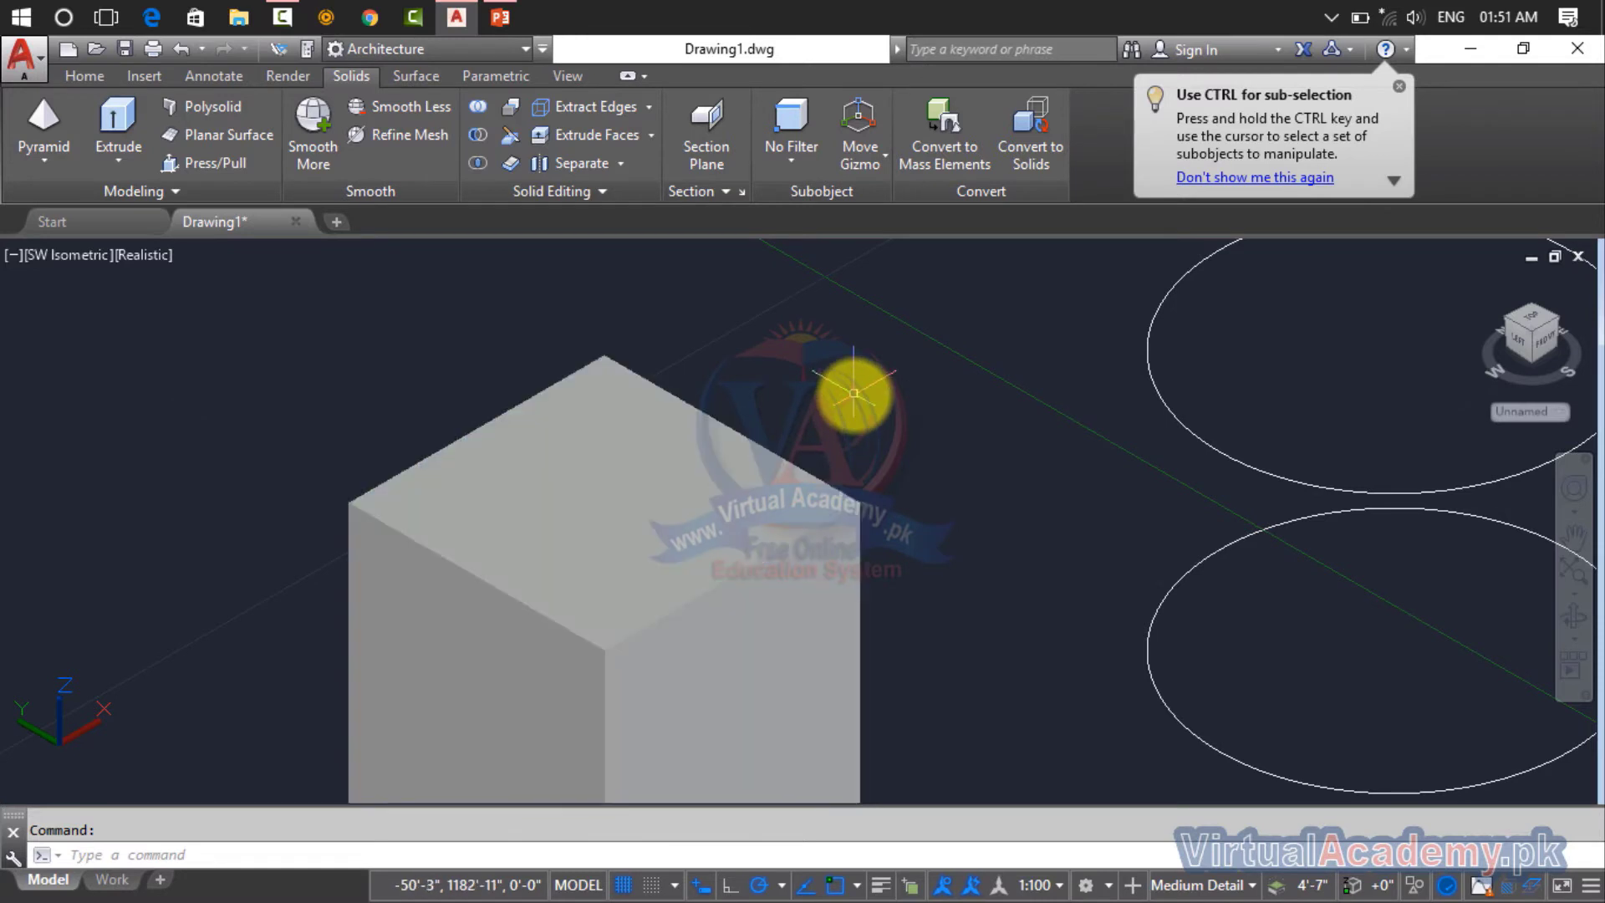
scroll(853, 393, down, 3)
scroll(1003, 443, down, 1)
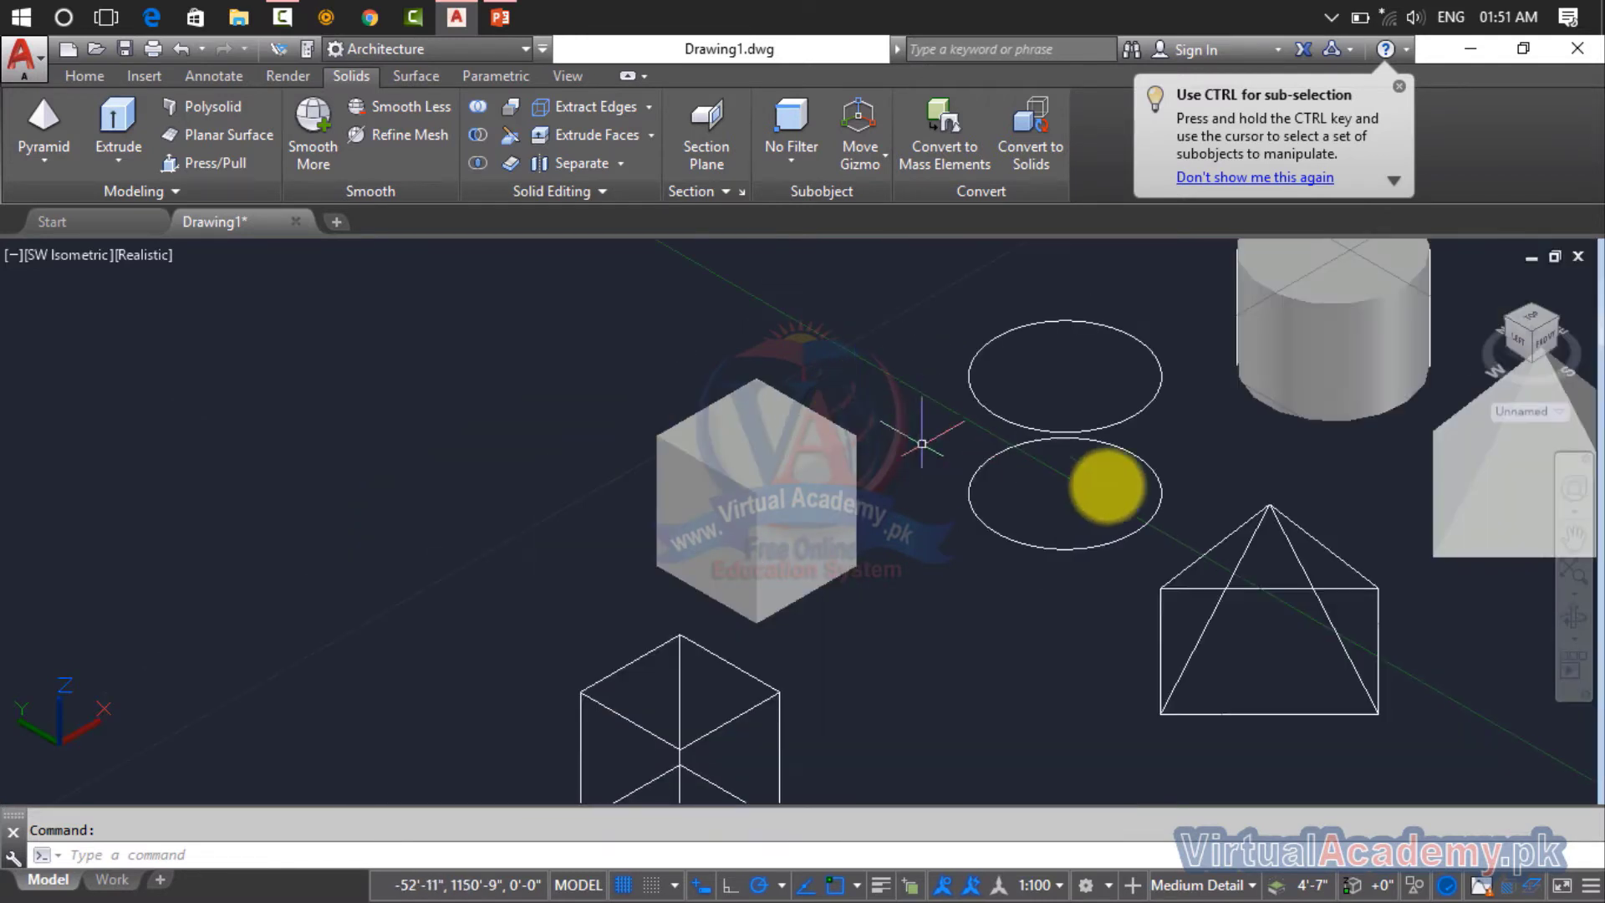
click(1412, 761)
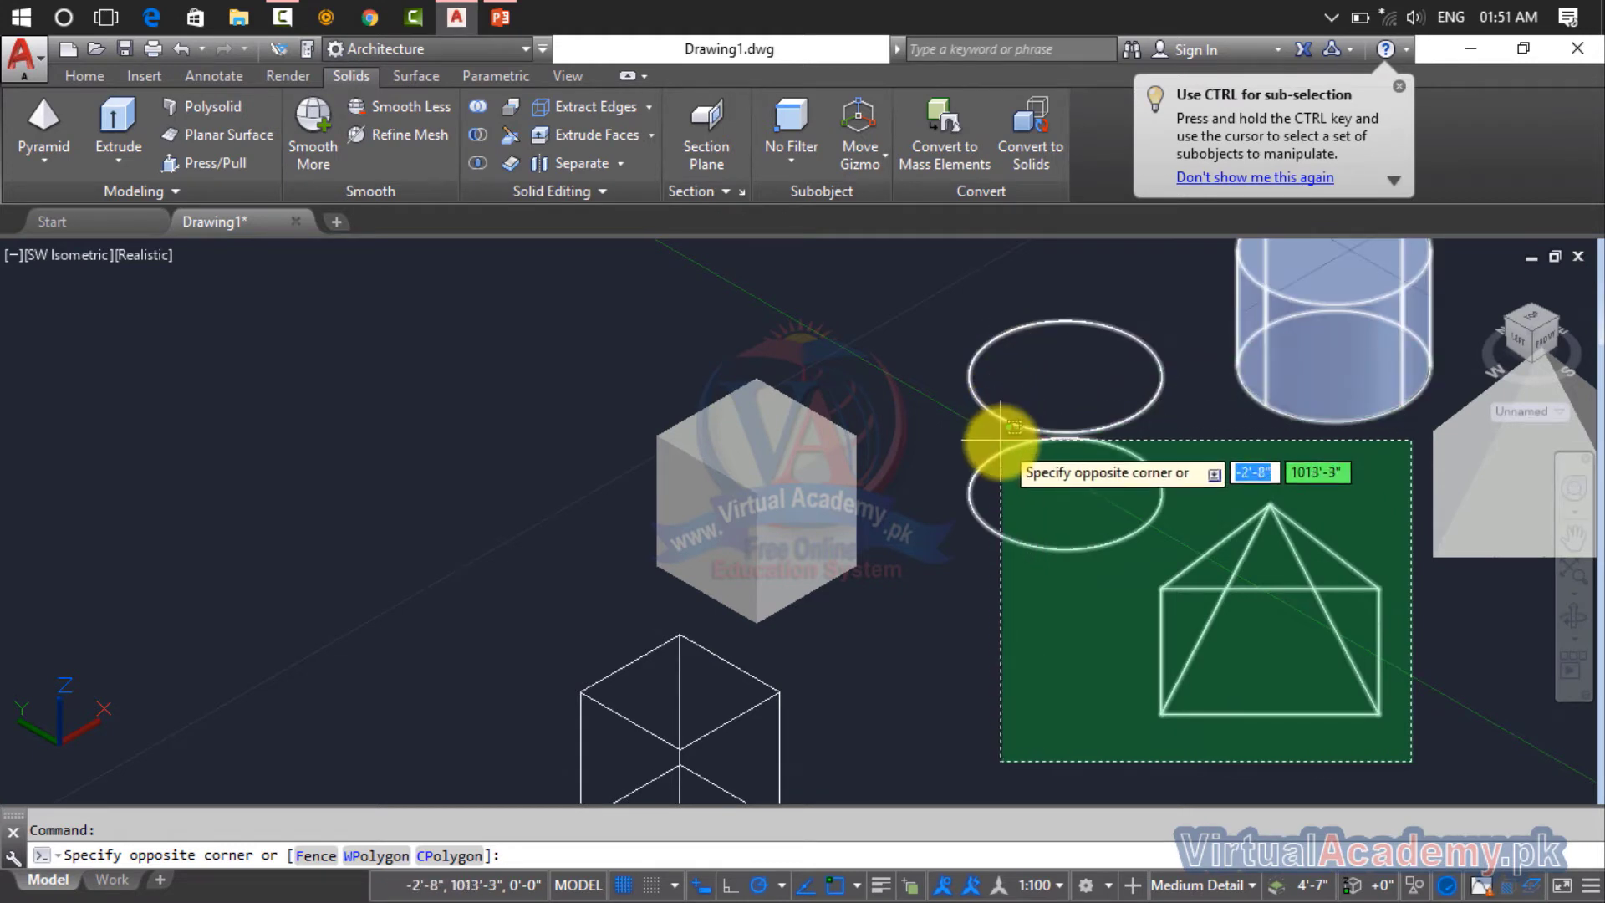
- Delete both cylinder ellipses, the pyramid outline and the wireframe box
click(1004, 510)
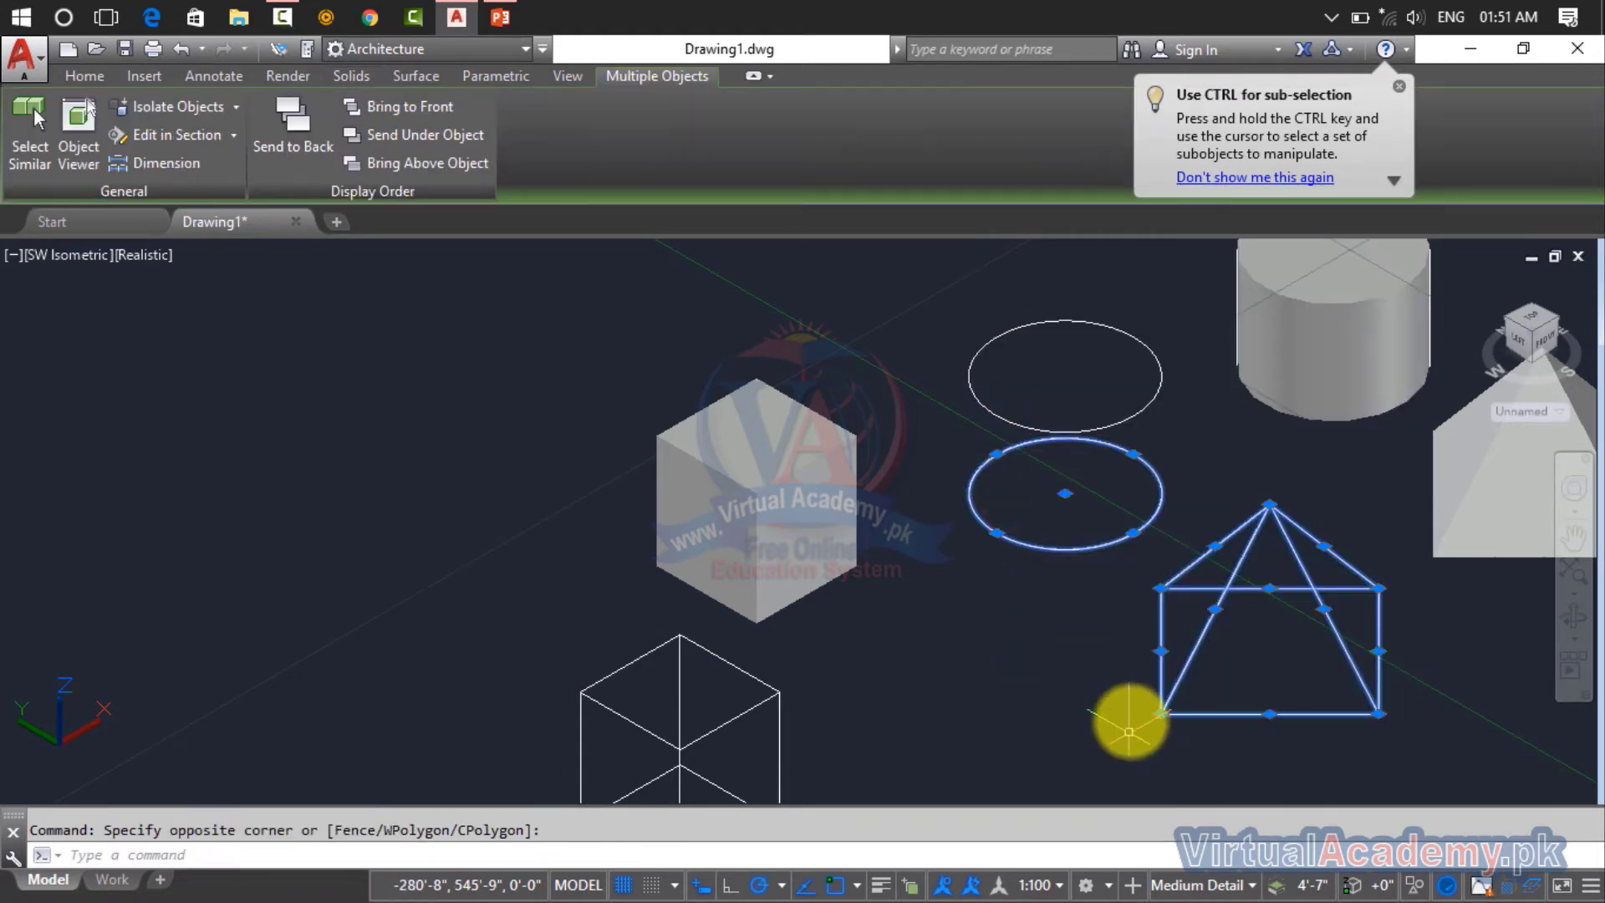
key(Delete)
click(1092, 435)
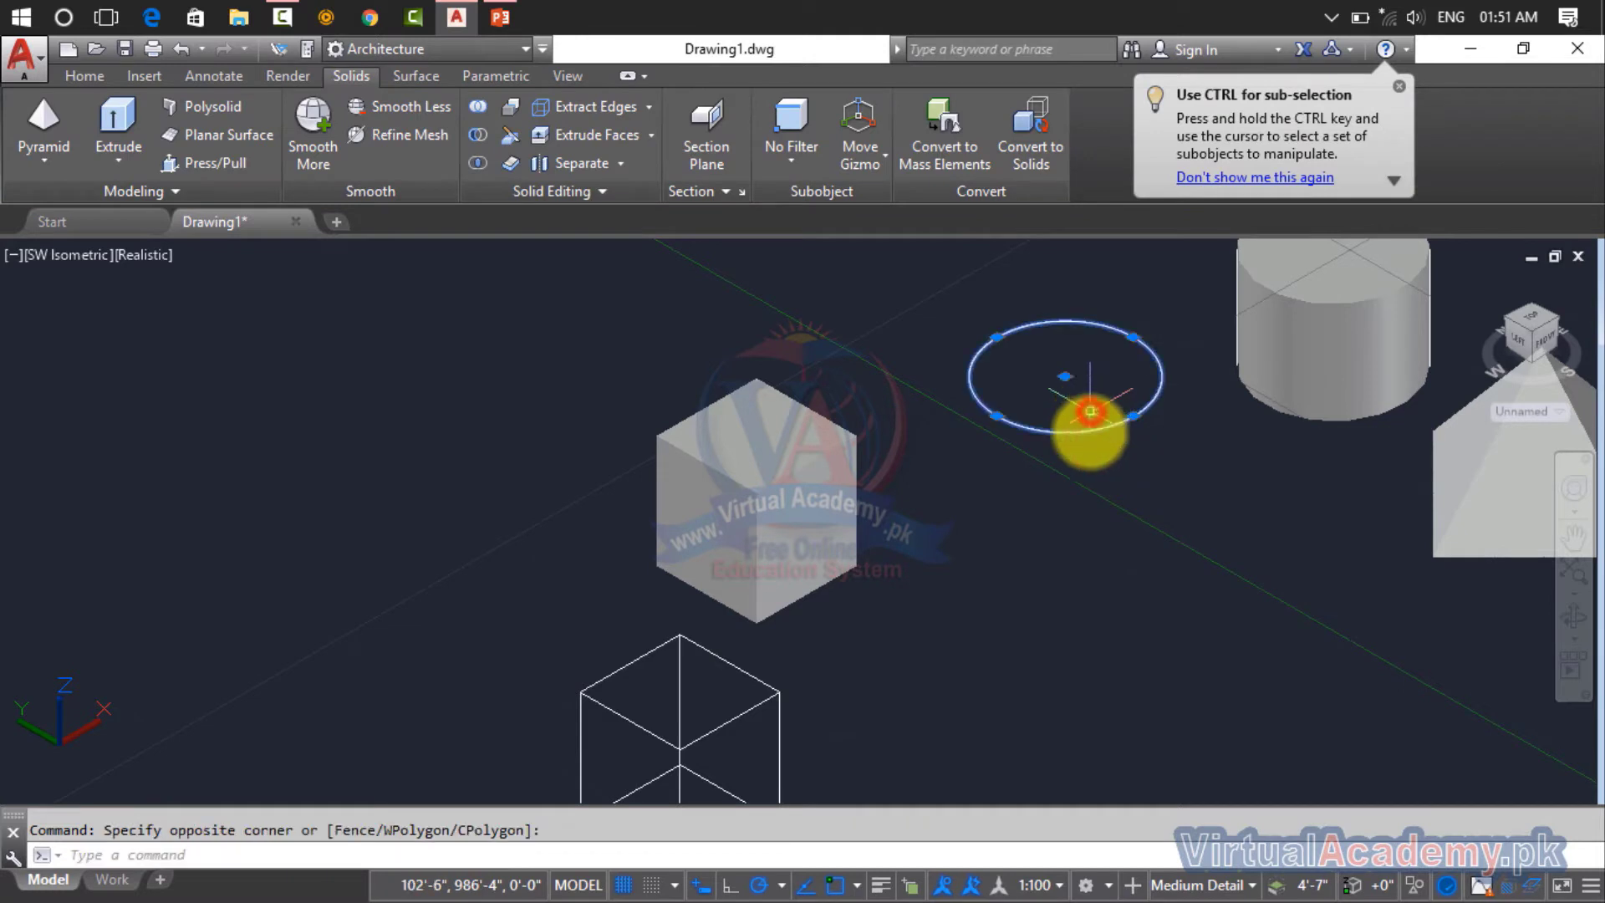
key(Delete)
scroll(1045, 552, down, 5)
scroll(1028, 537, down, 3)
scroll(917, 592, up, 6)
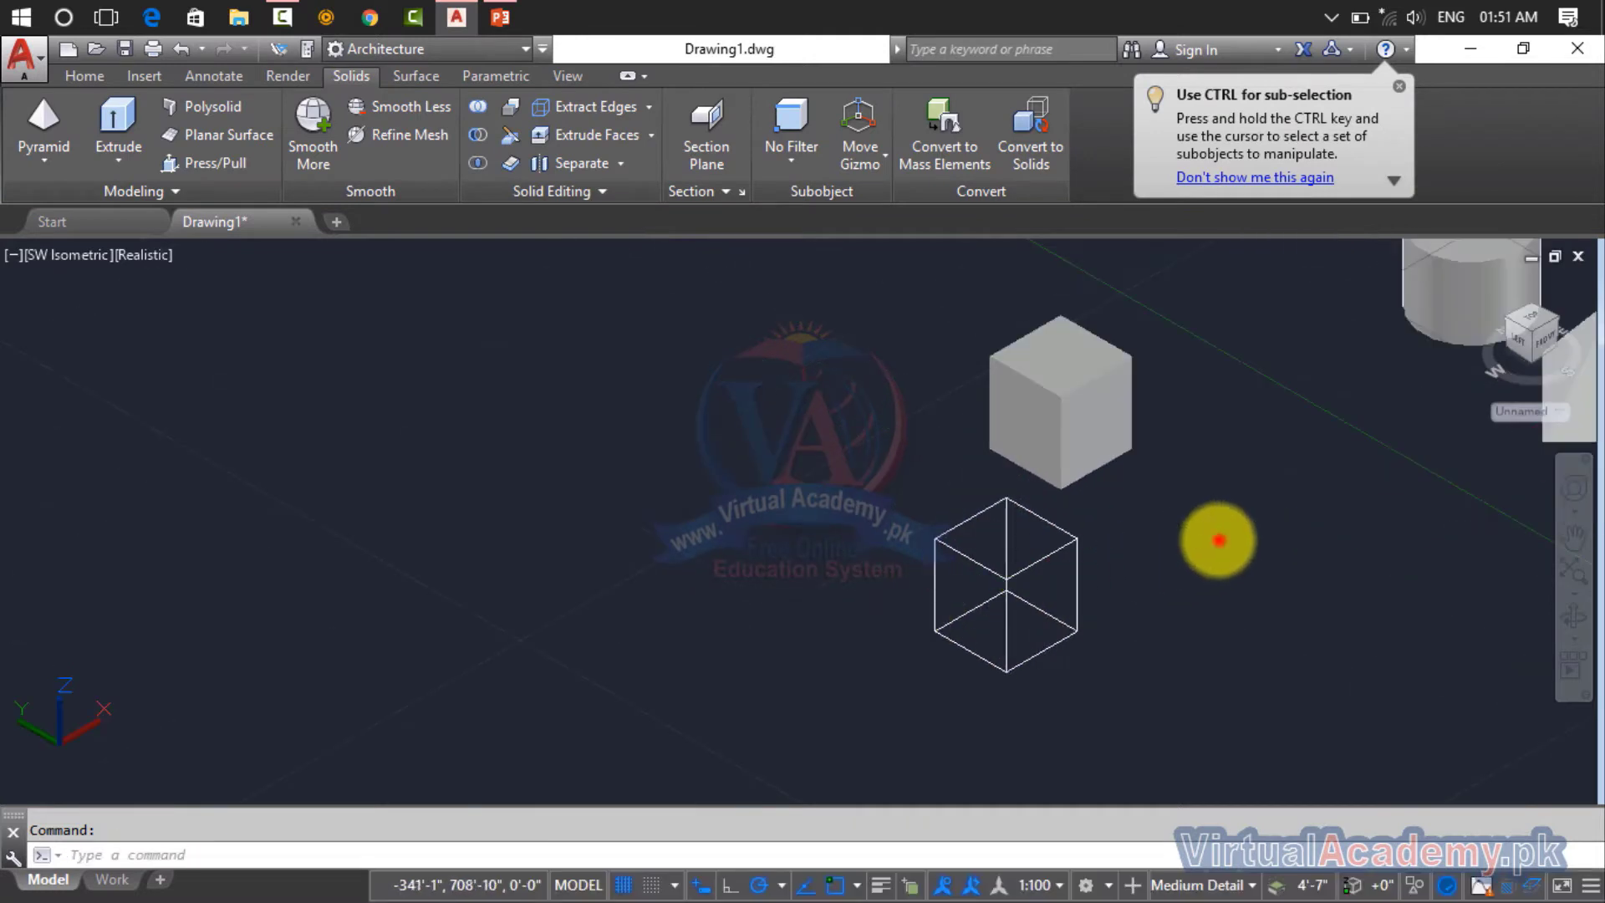
click(1218, 540)
click(878, 763)
key(Delete)
- Pan to the solid box and select it, showing one 3D Solid on layer 0
middle_drag(1111, 469, 440, 762)
scroll(459, 663, up, 4)
scroll(510, 616, up, 3)
scroll(562, 626, up, 1)
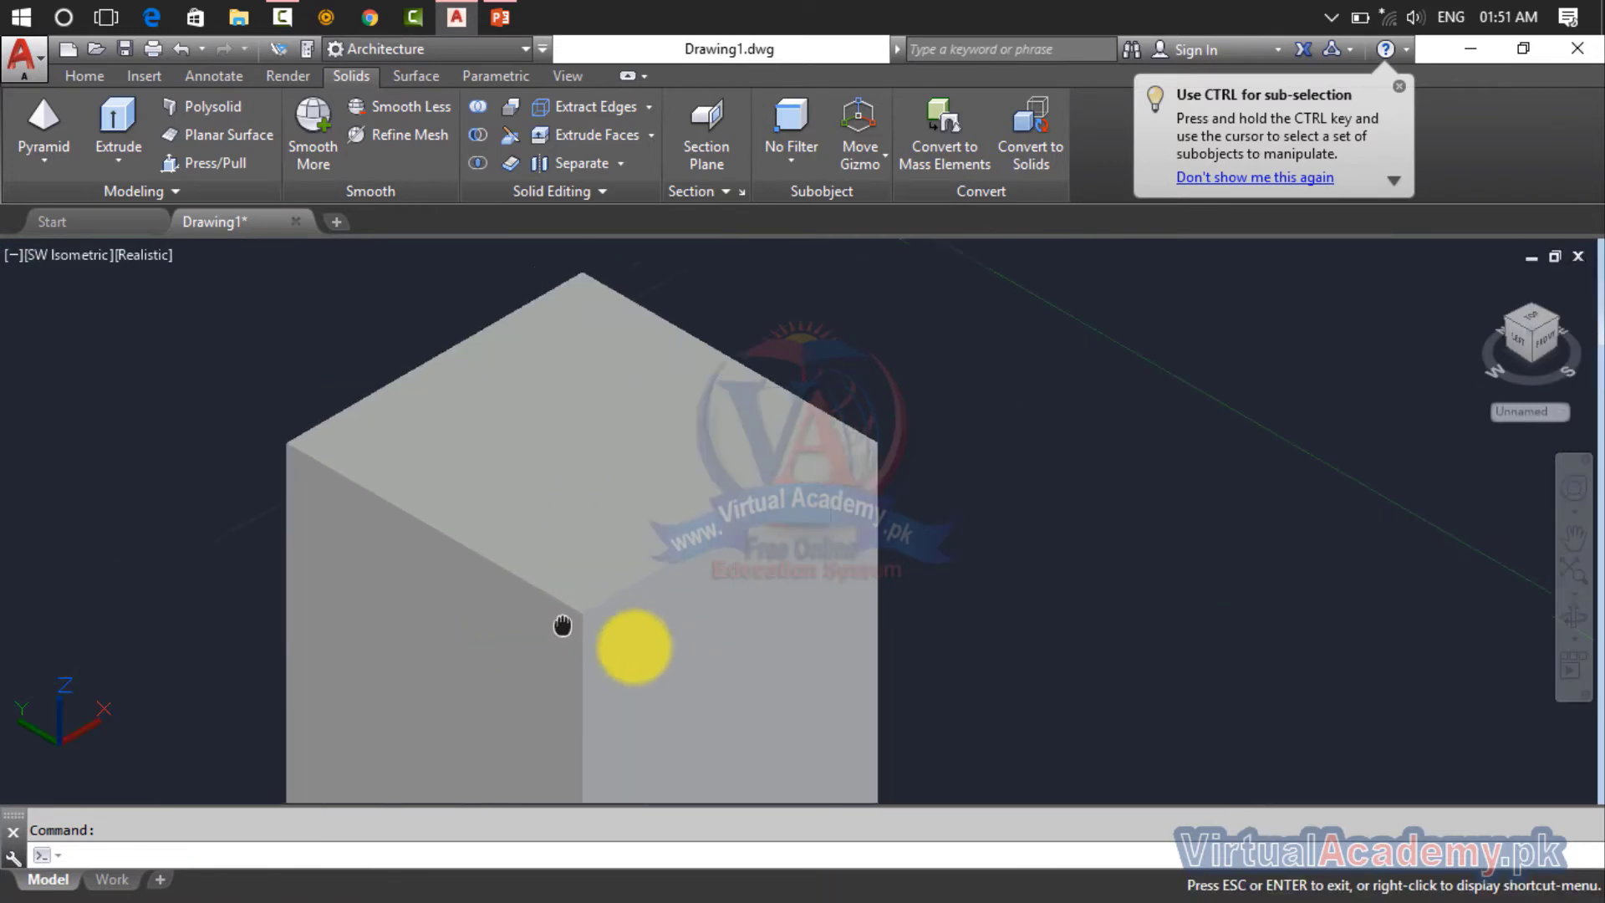
middle_drag(562, 626, 674, 651)
click(679, 642)
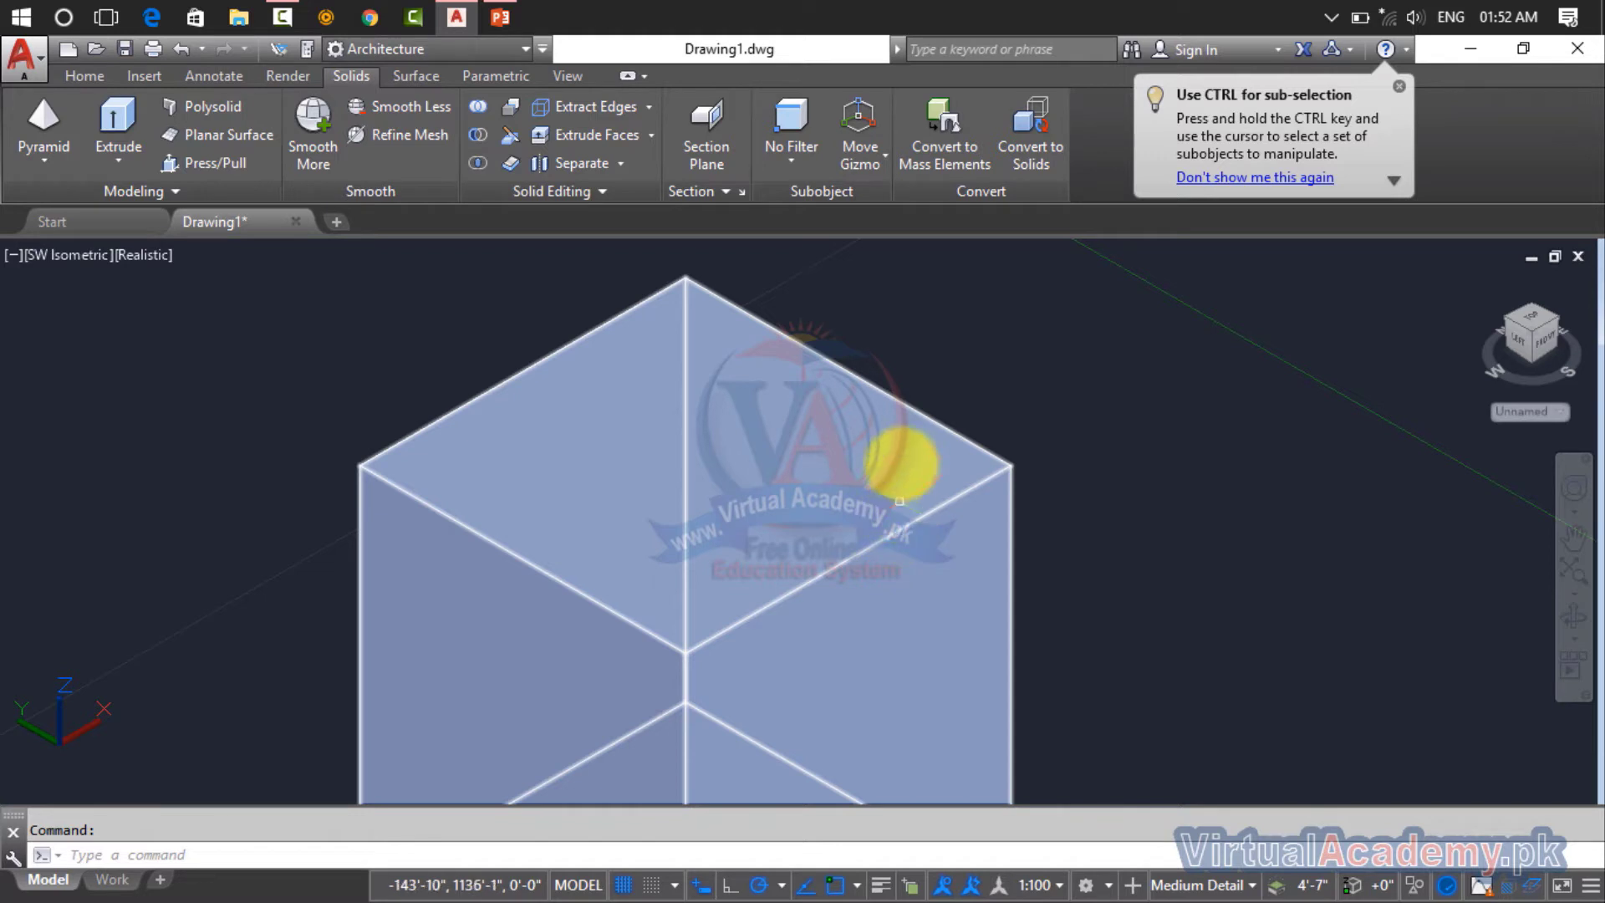
key(Escape)
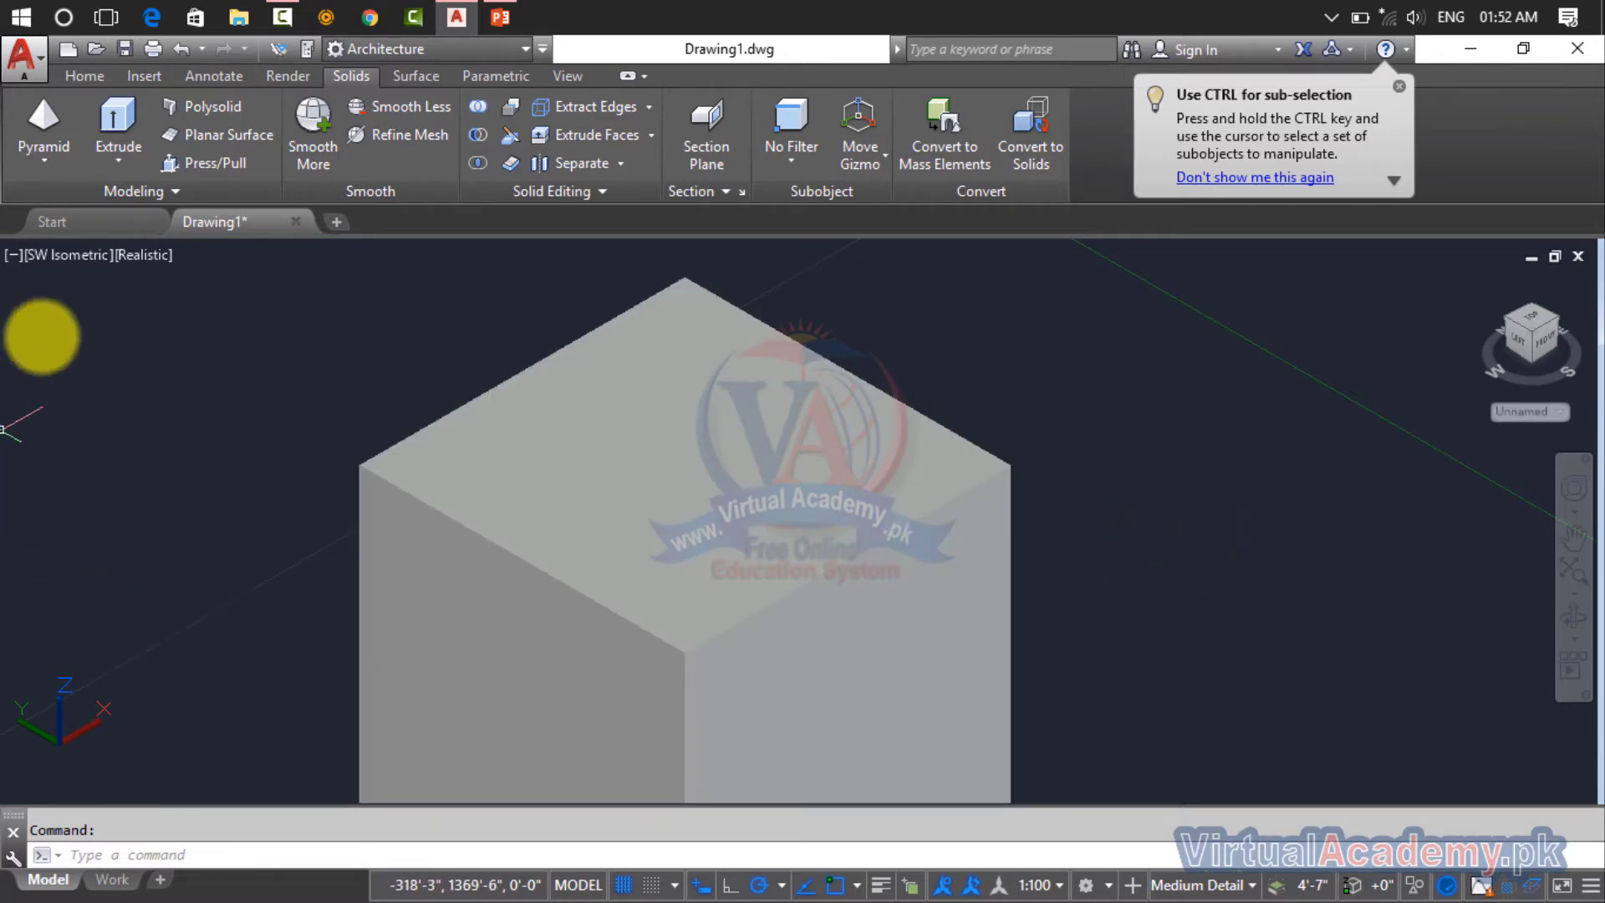
click(840, 694)
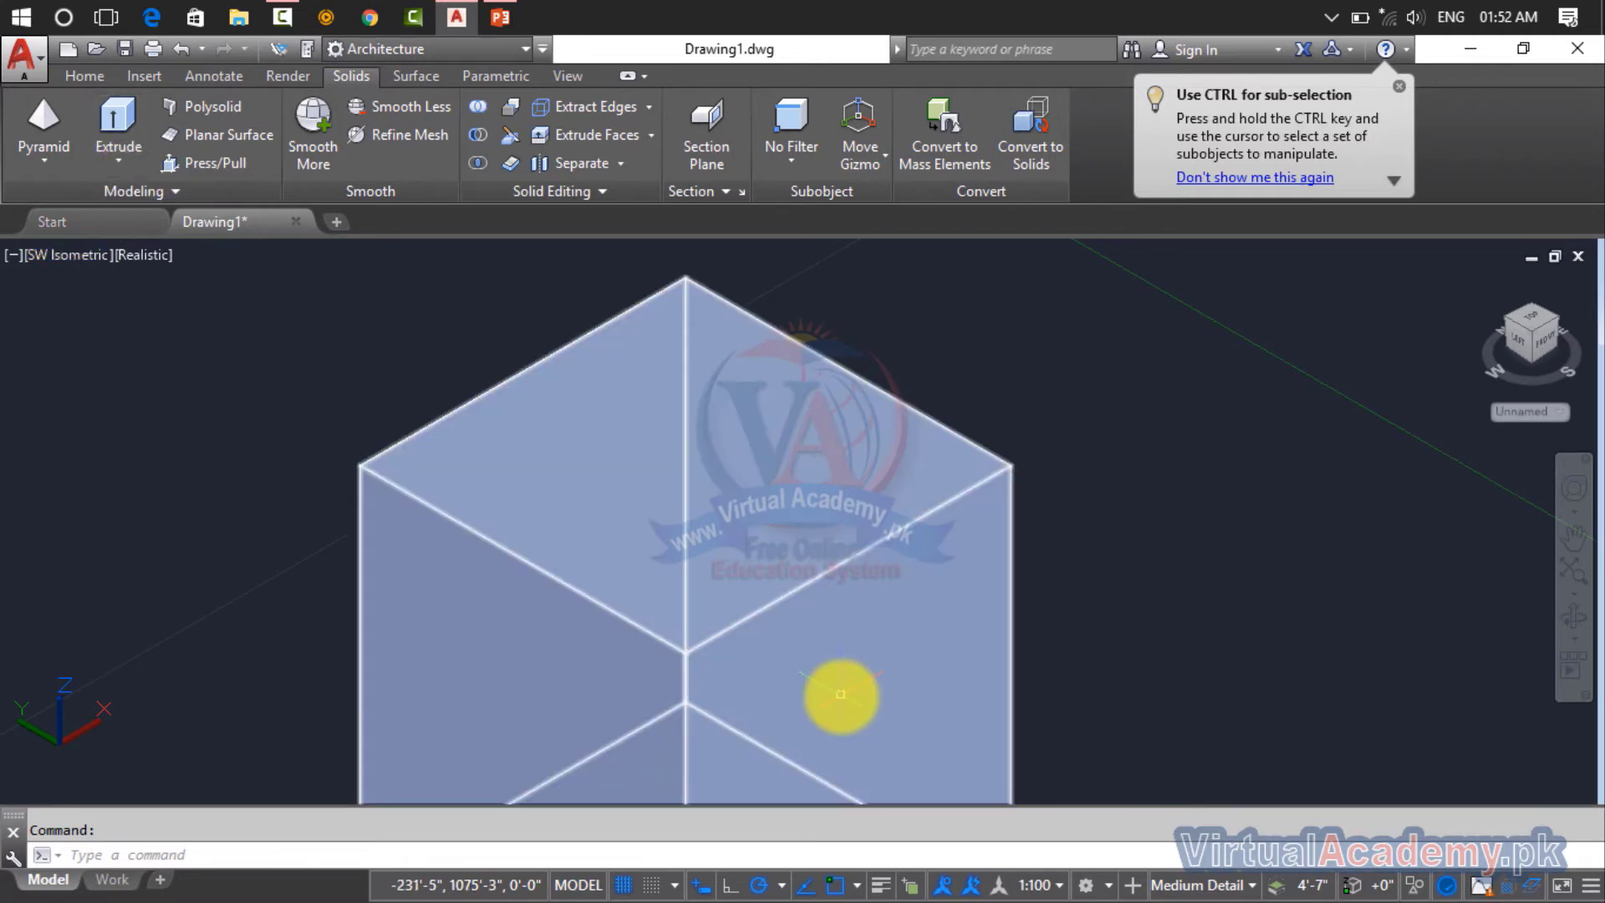
- Use LINE to draw a line from the box's top-left edge to the opposite top edge
text(line)
key(Return)
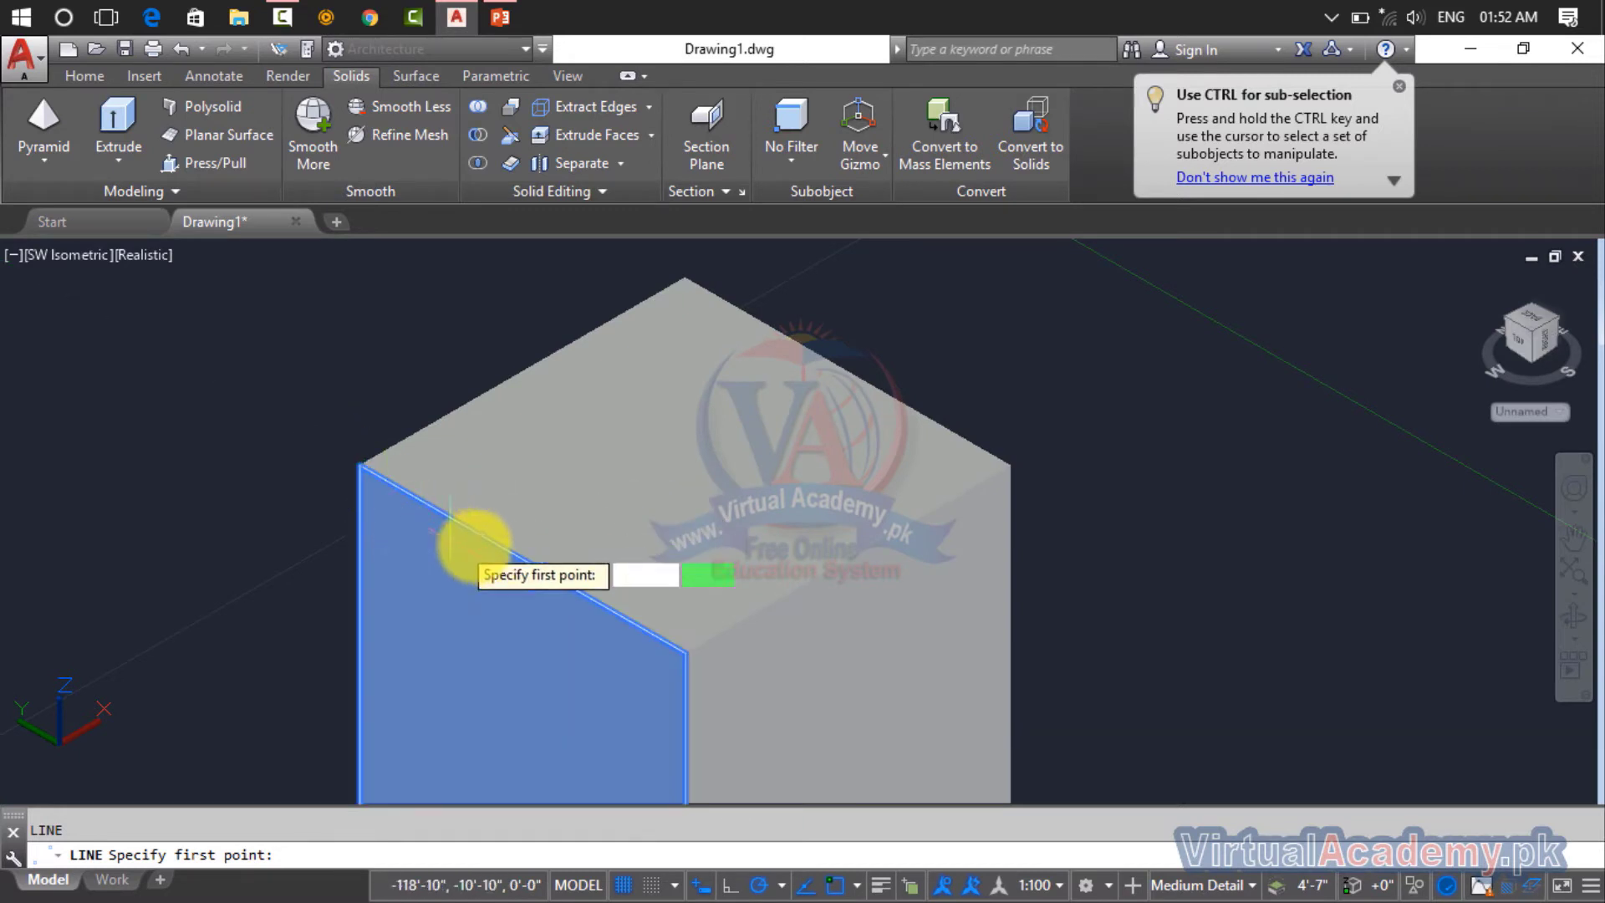
click(519, 556)
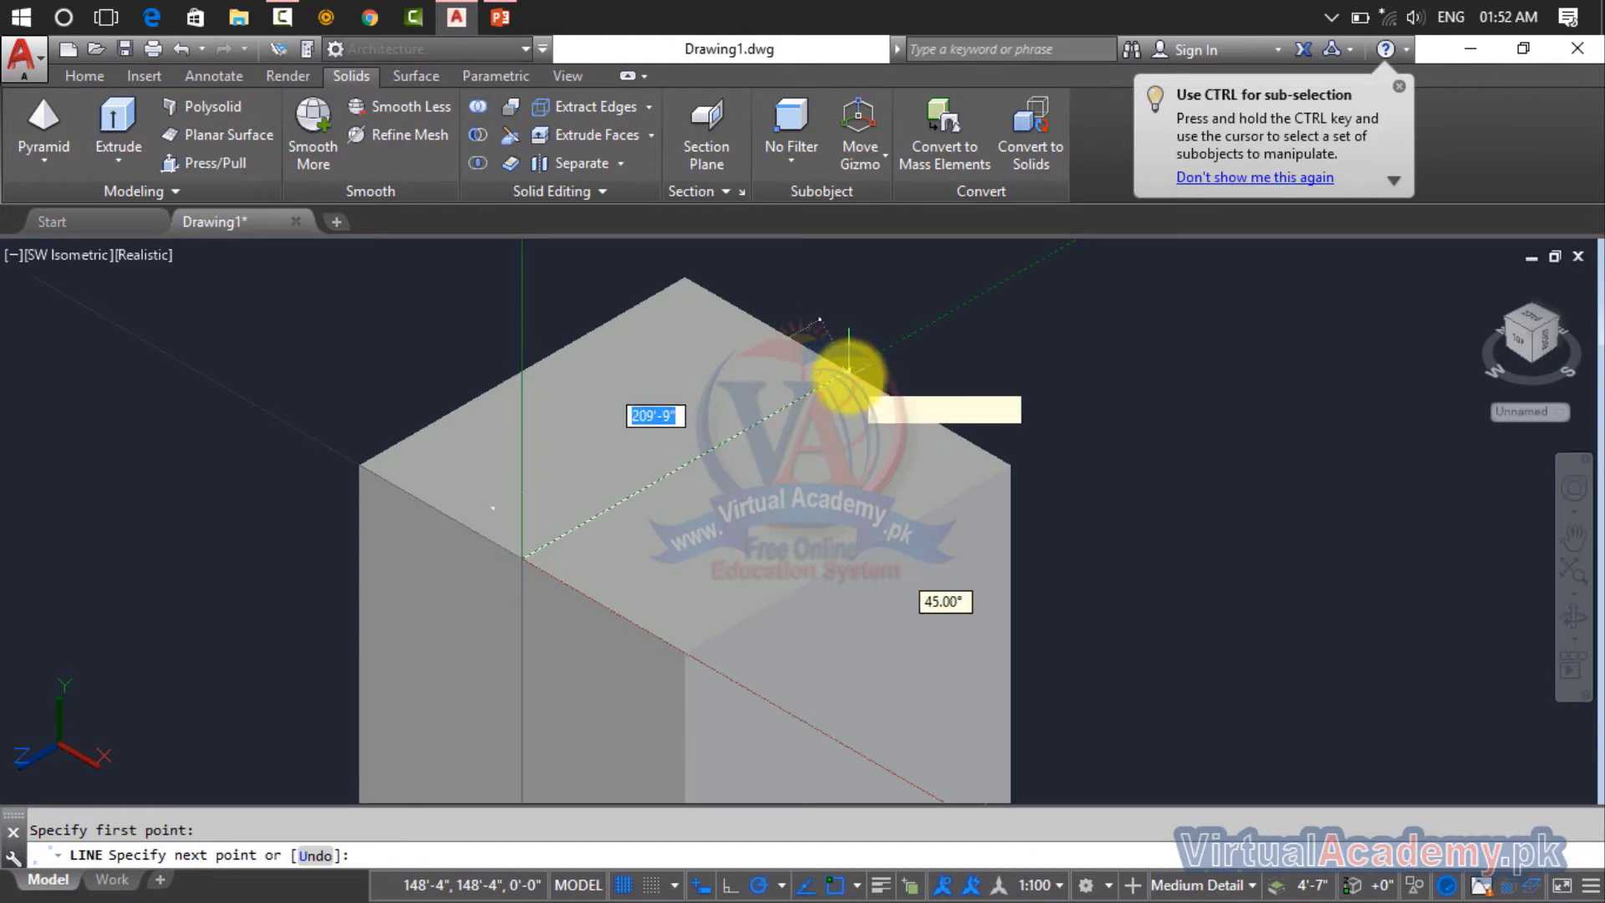
scroll(845, 369, up, 4)
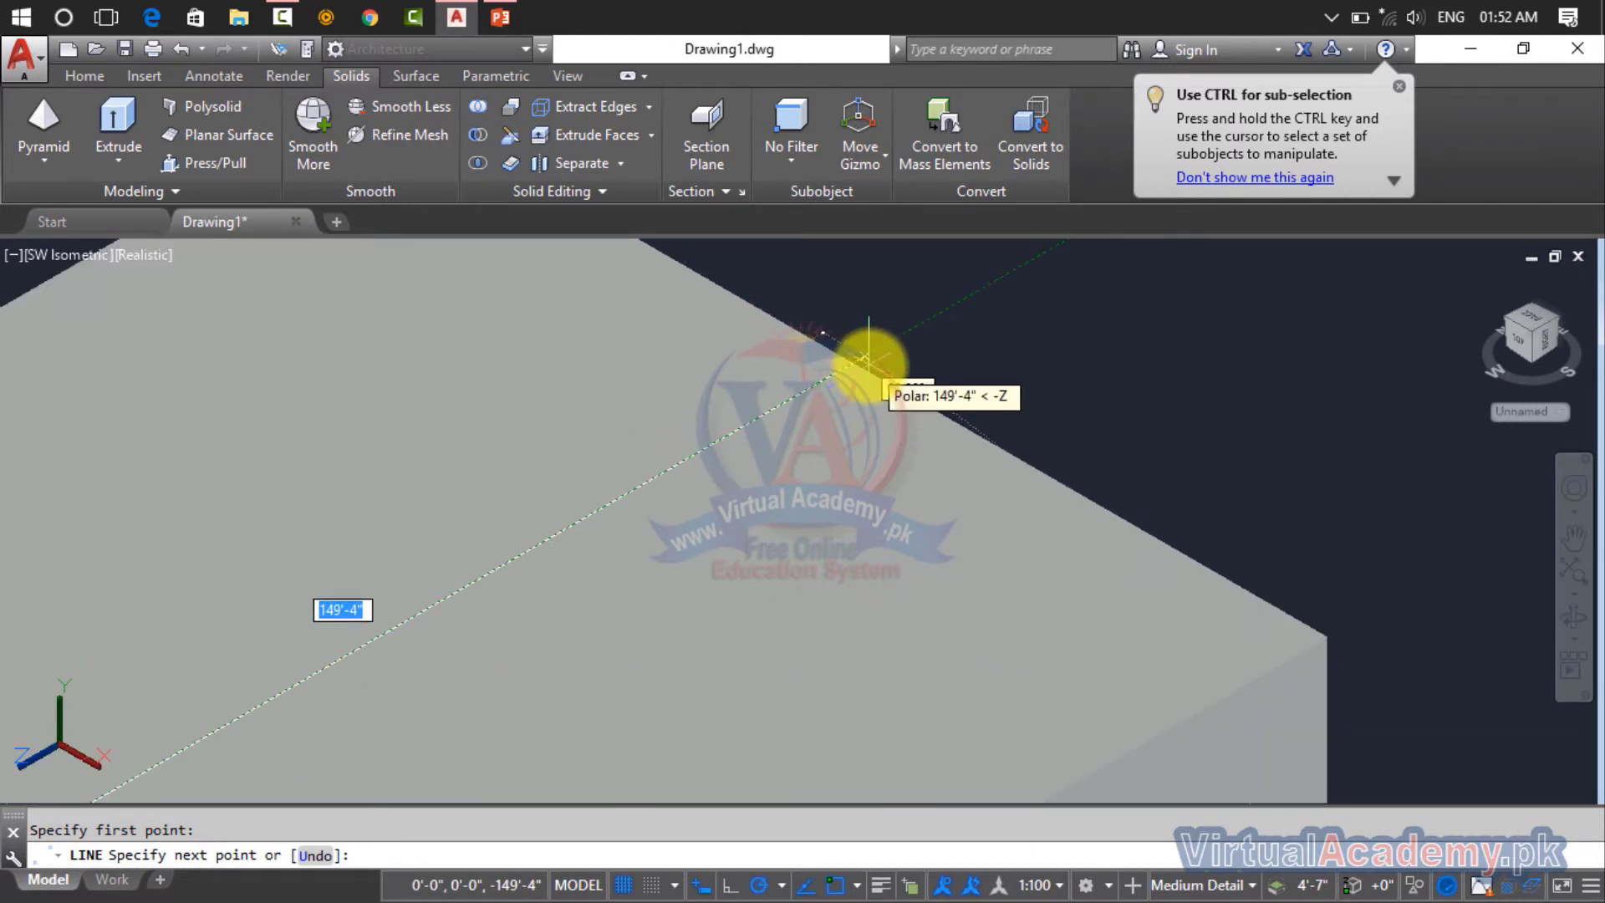
click(854, 362)
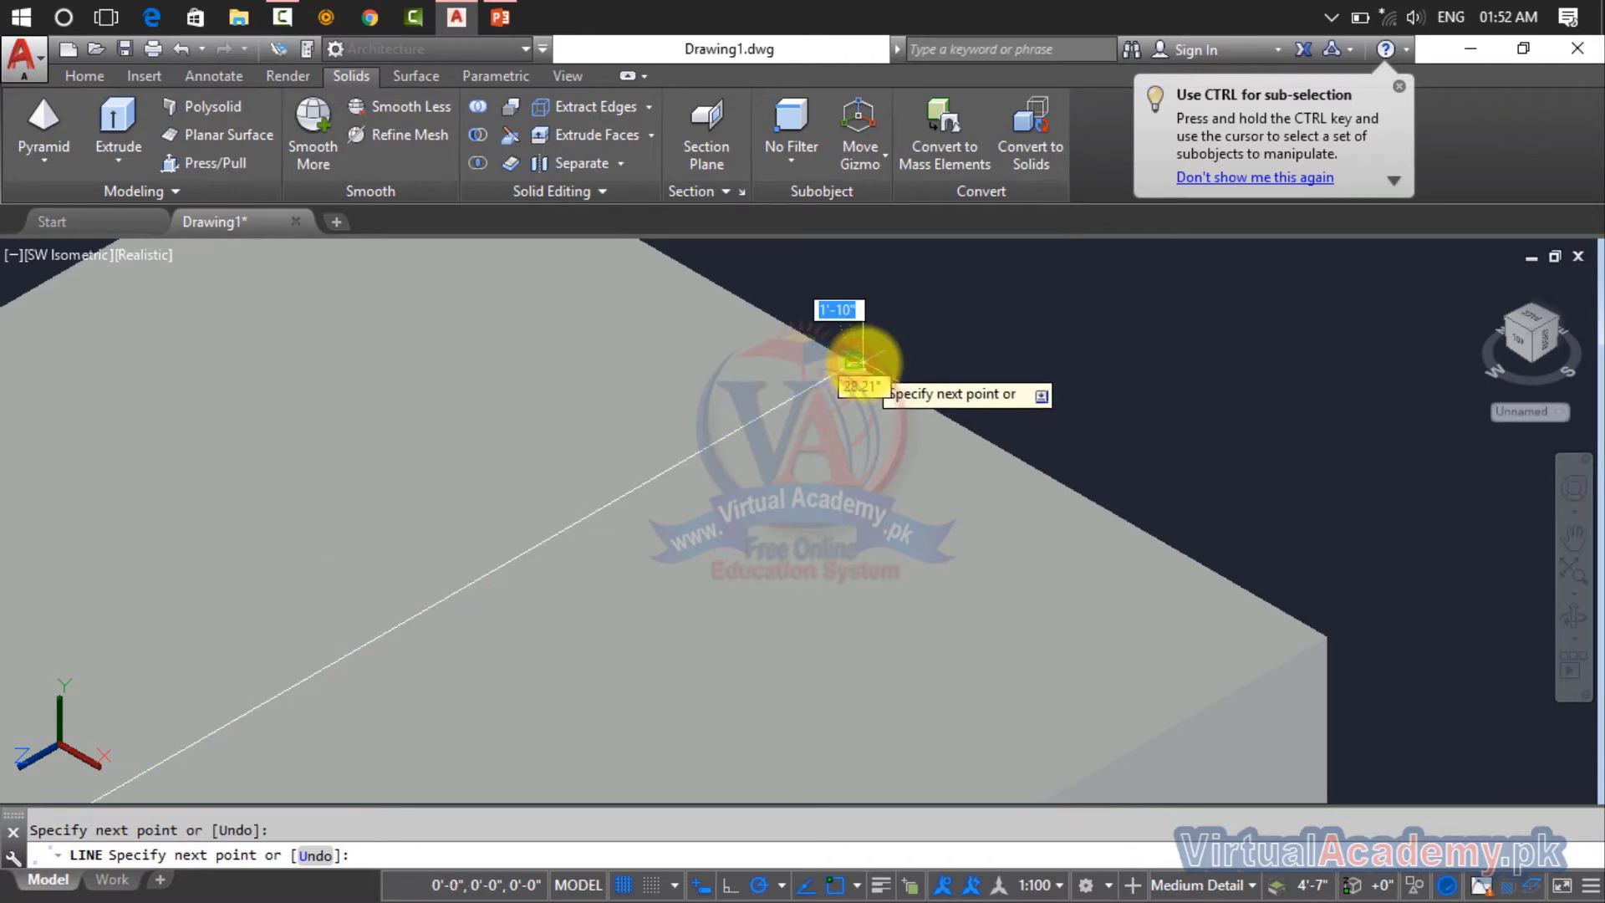
scroll(855, 362, down, 3)
scroll(846, 401, down, 2)
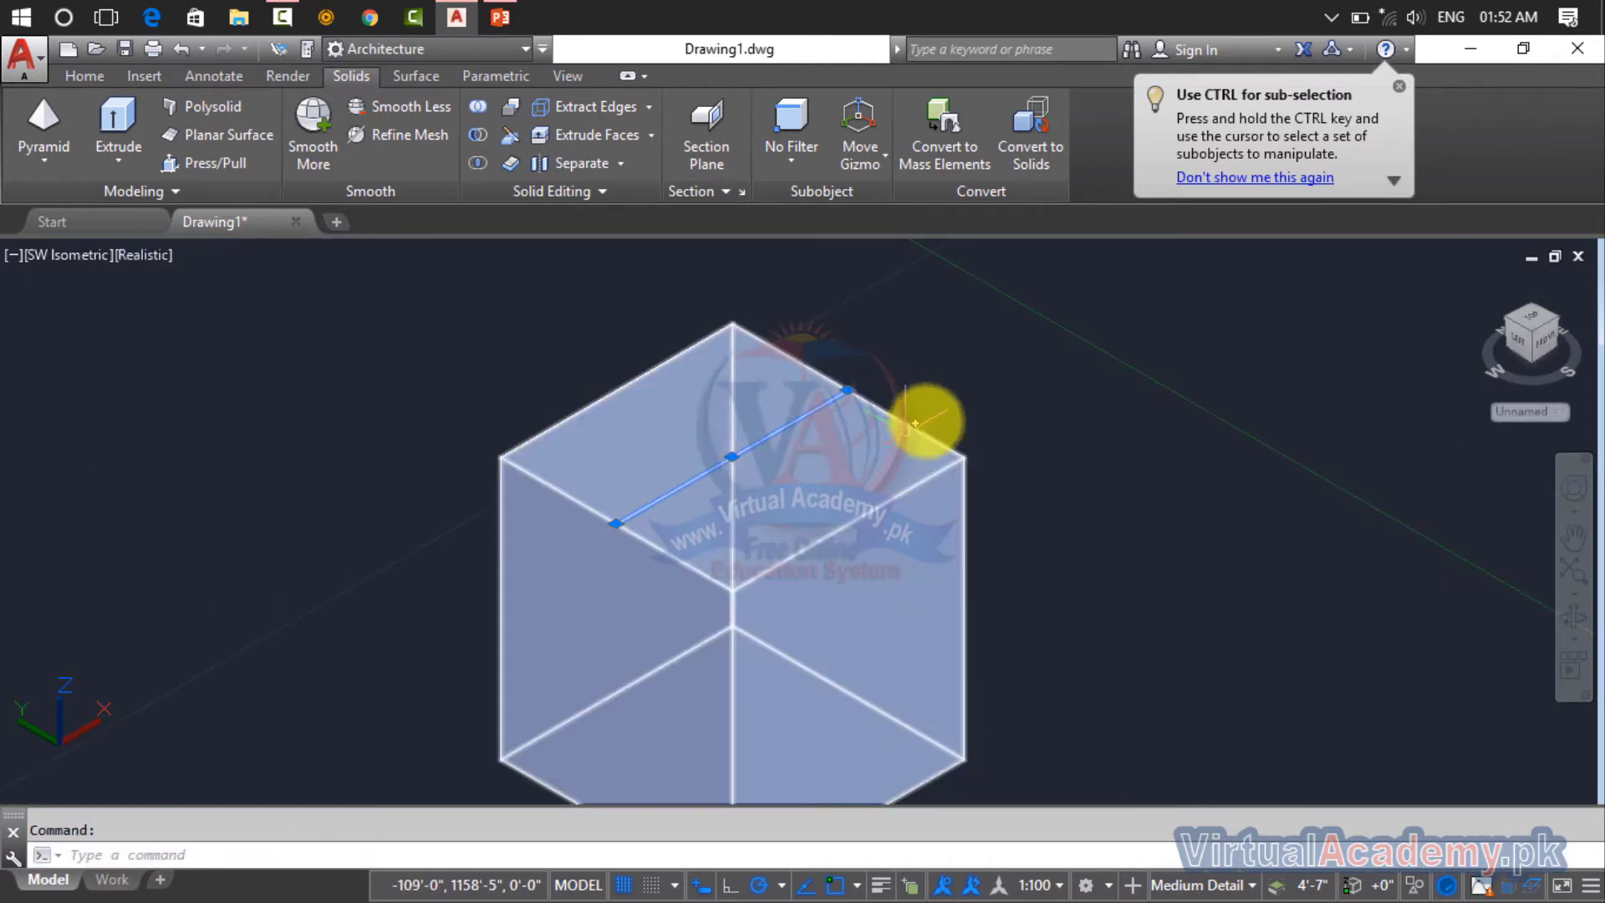
key(Escape)
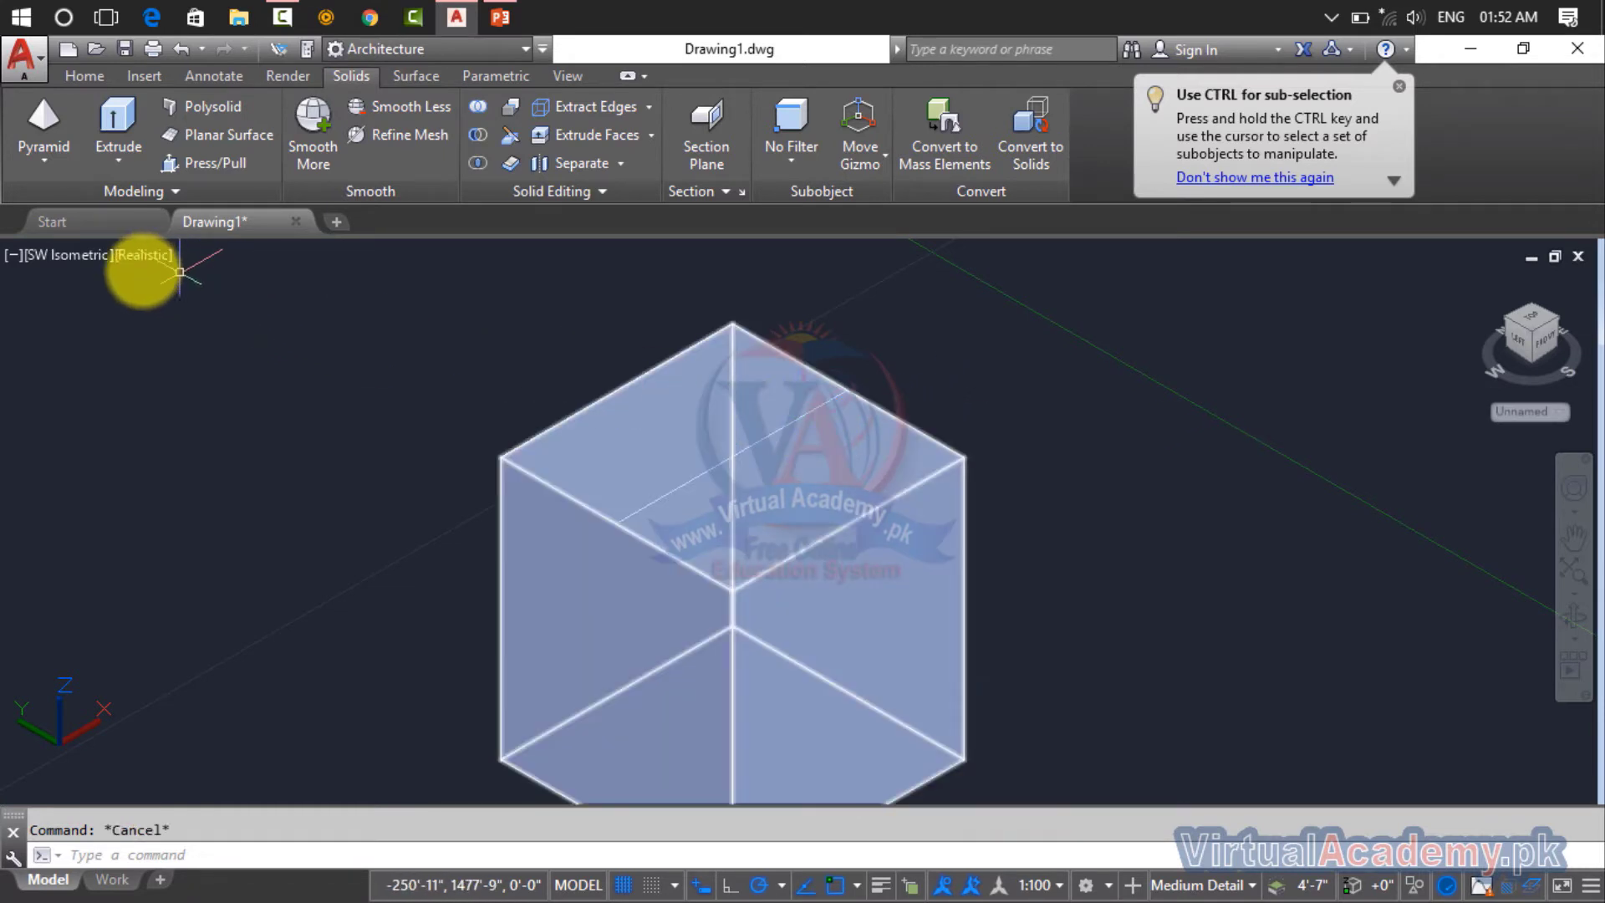
- Switch the viewport to the 2D Wireframe visual style
click(133, 254)
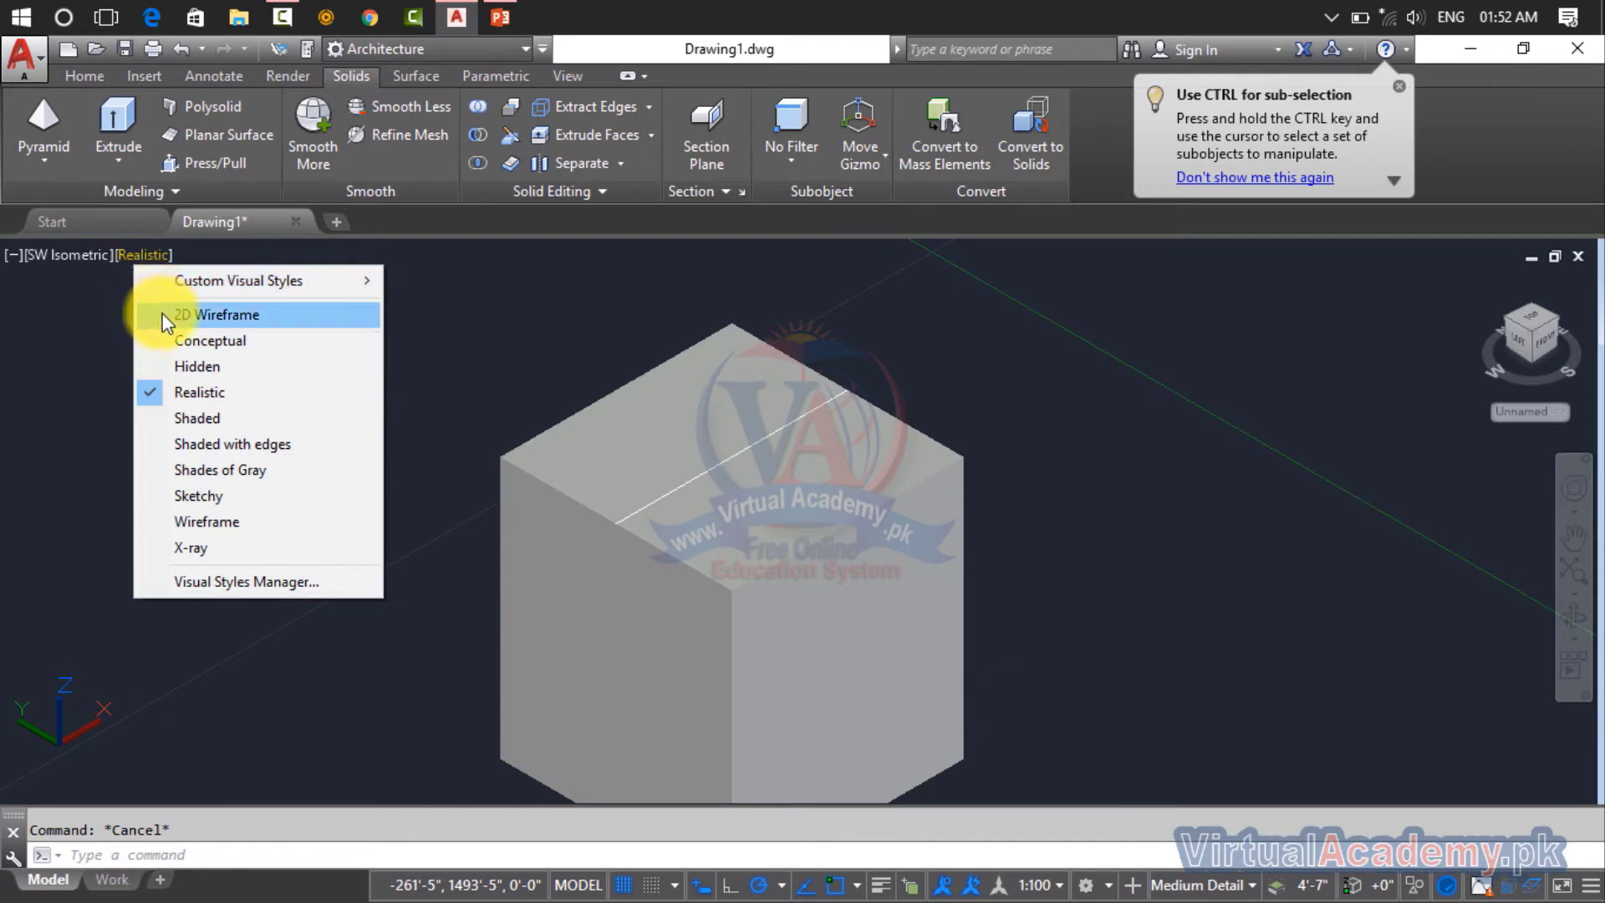
click(164, 317)
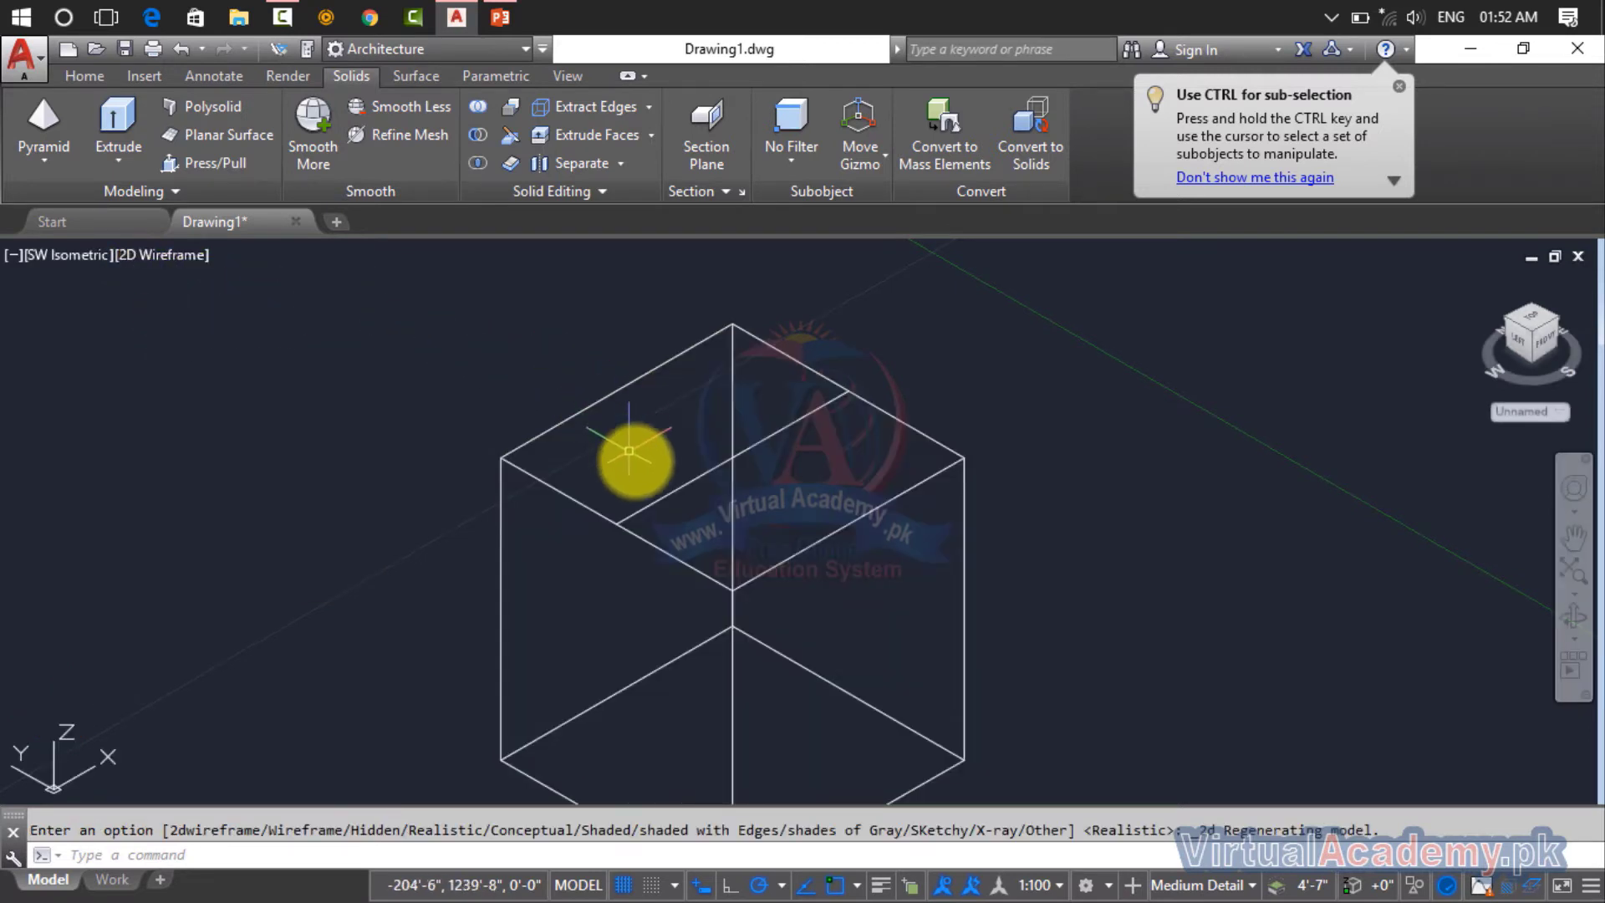
scroll(662, 489, up, 4)
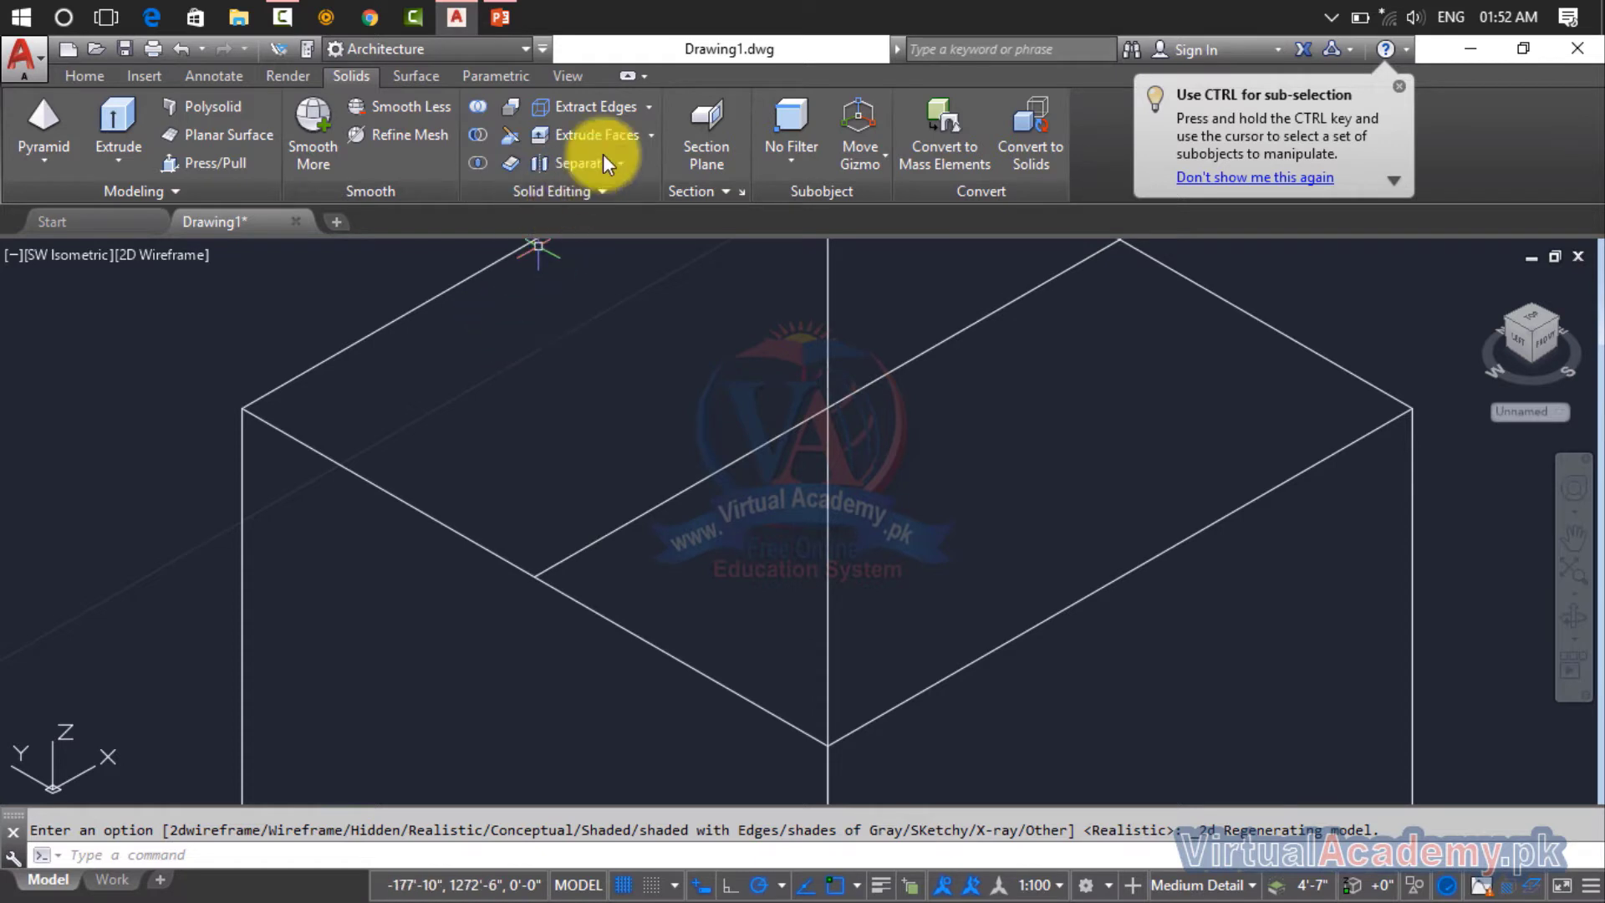
- Imprint the line onto the box's top face, deleting the source line
click(646, 108)
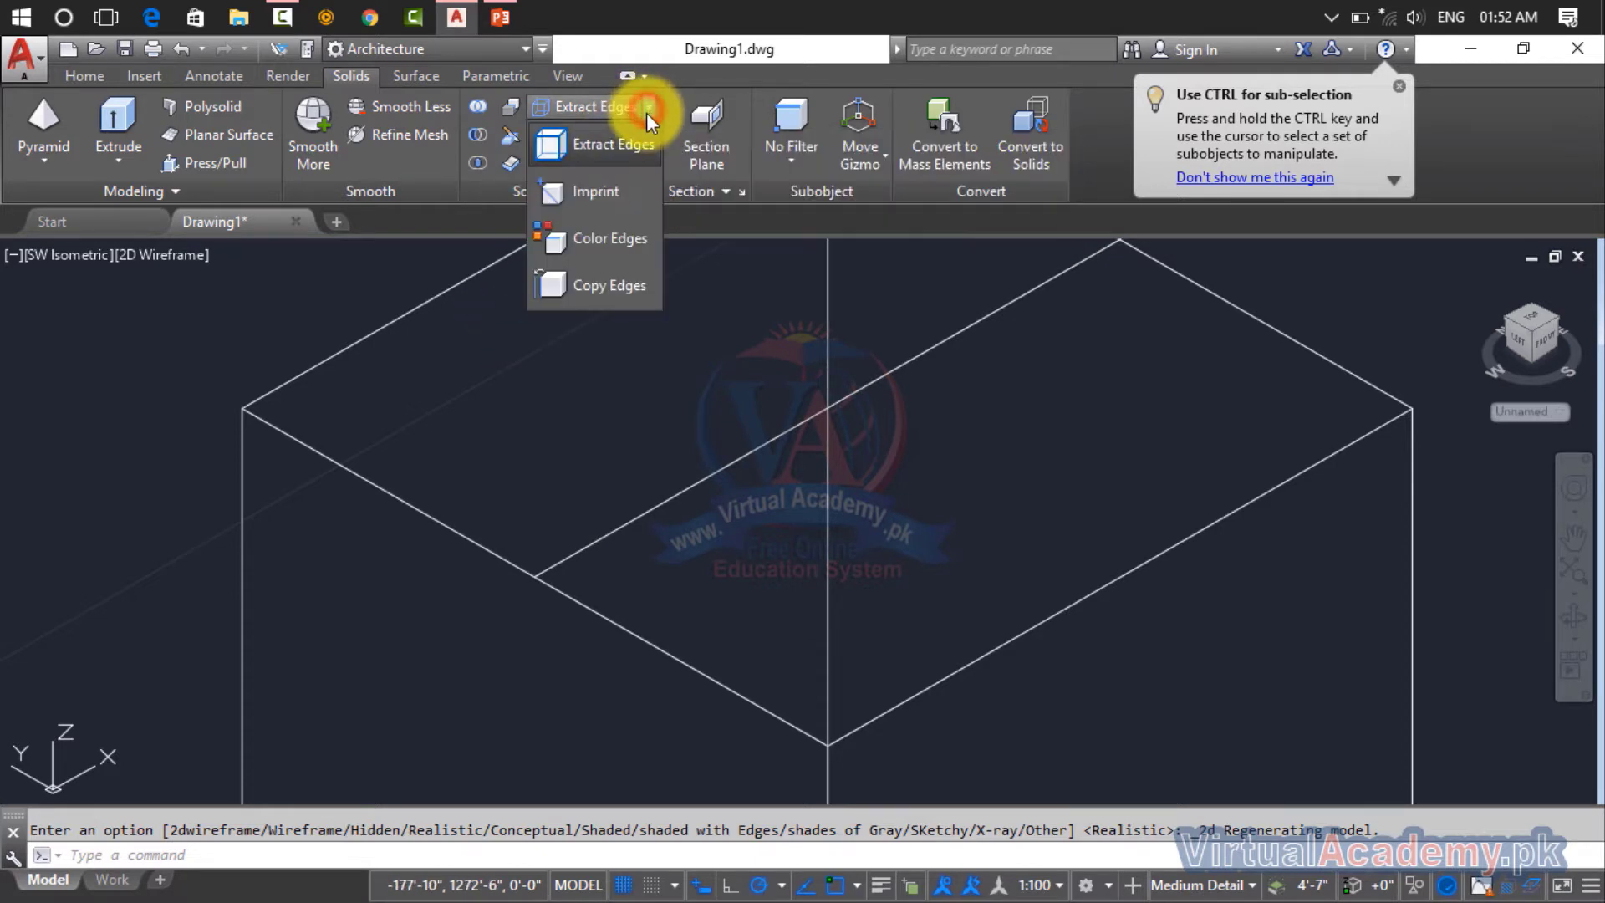
click(614, 194)
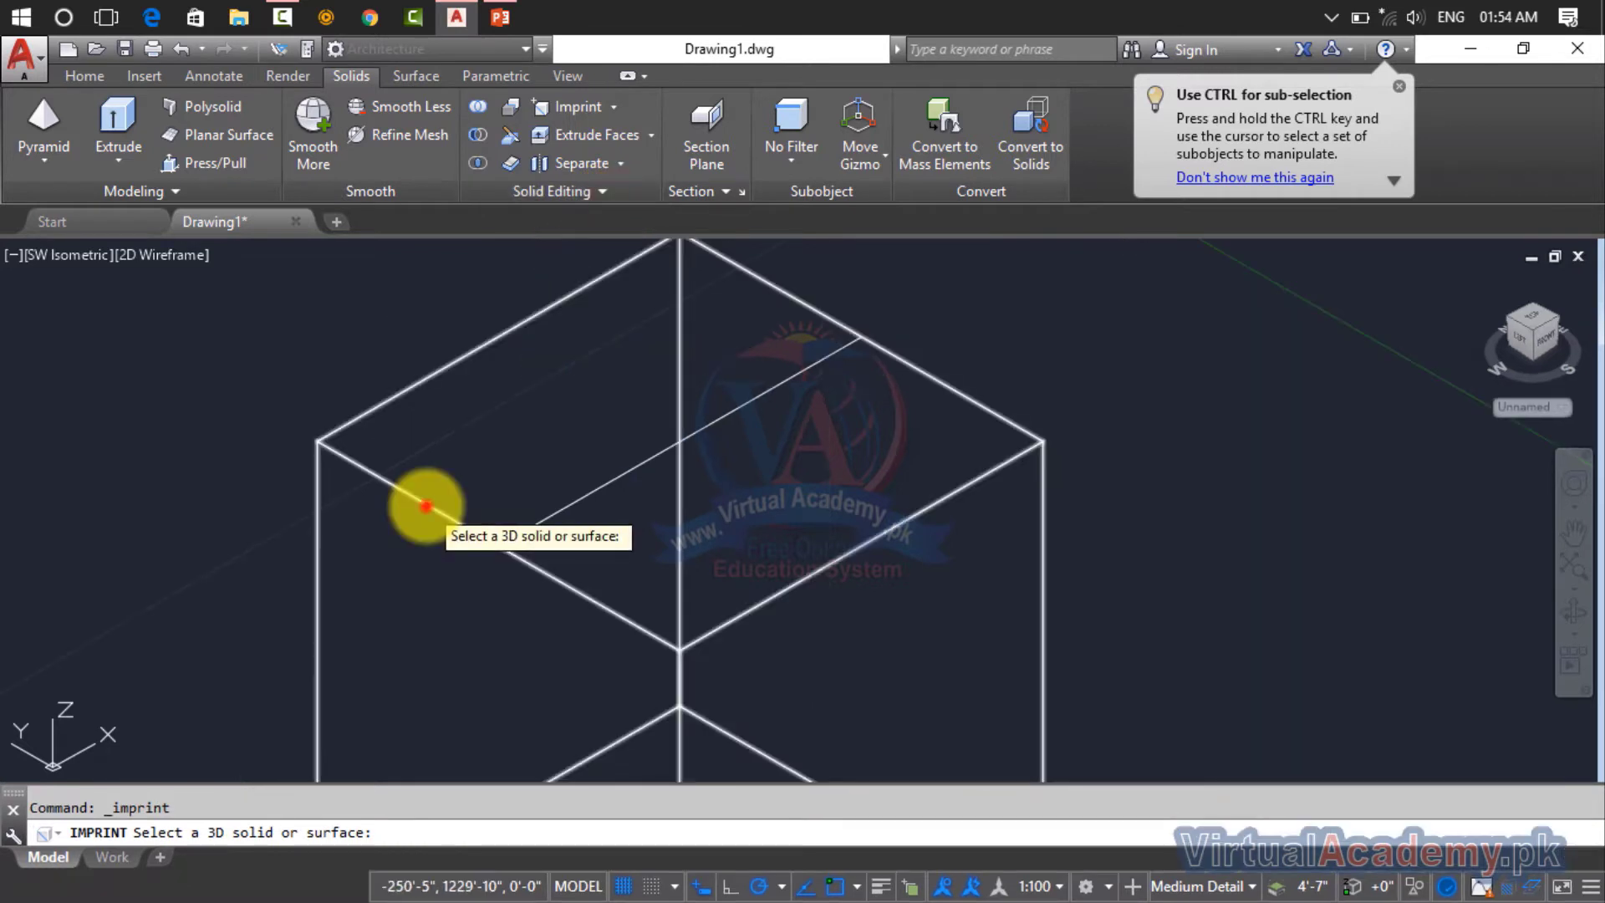
click(415, 504)
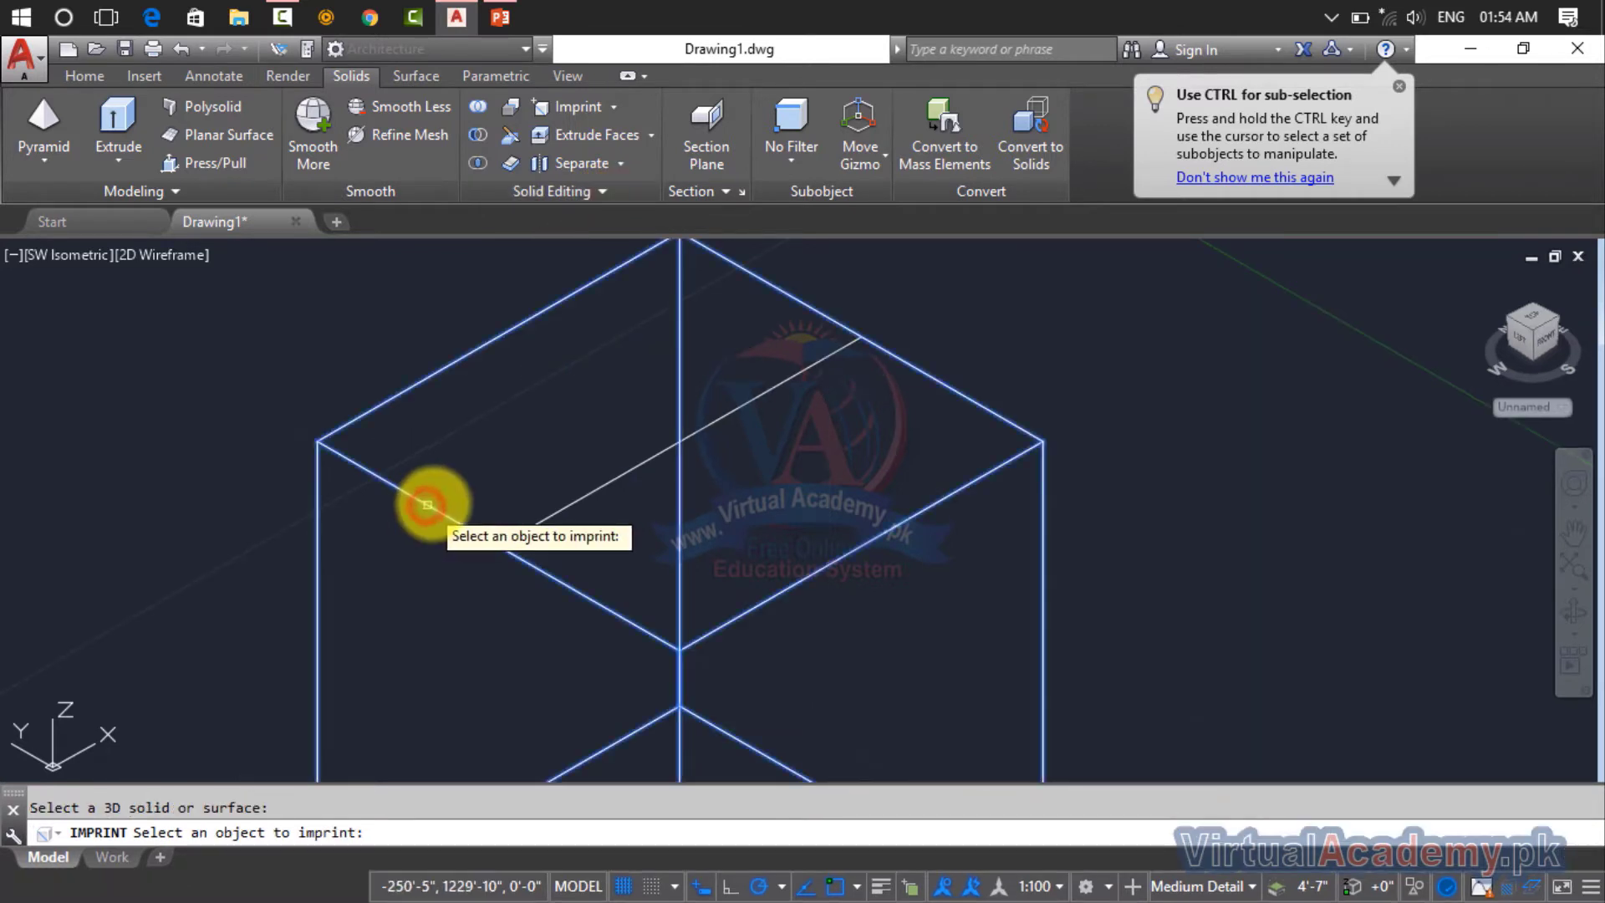
click(541, 519)
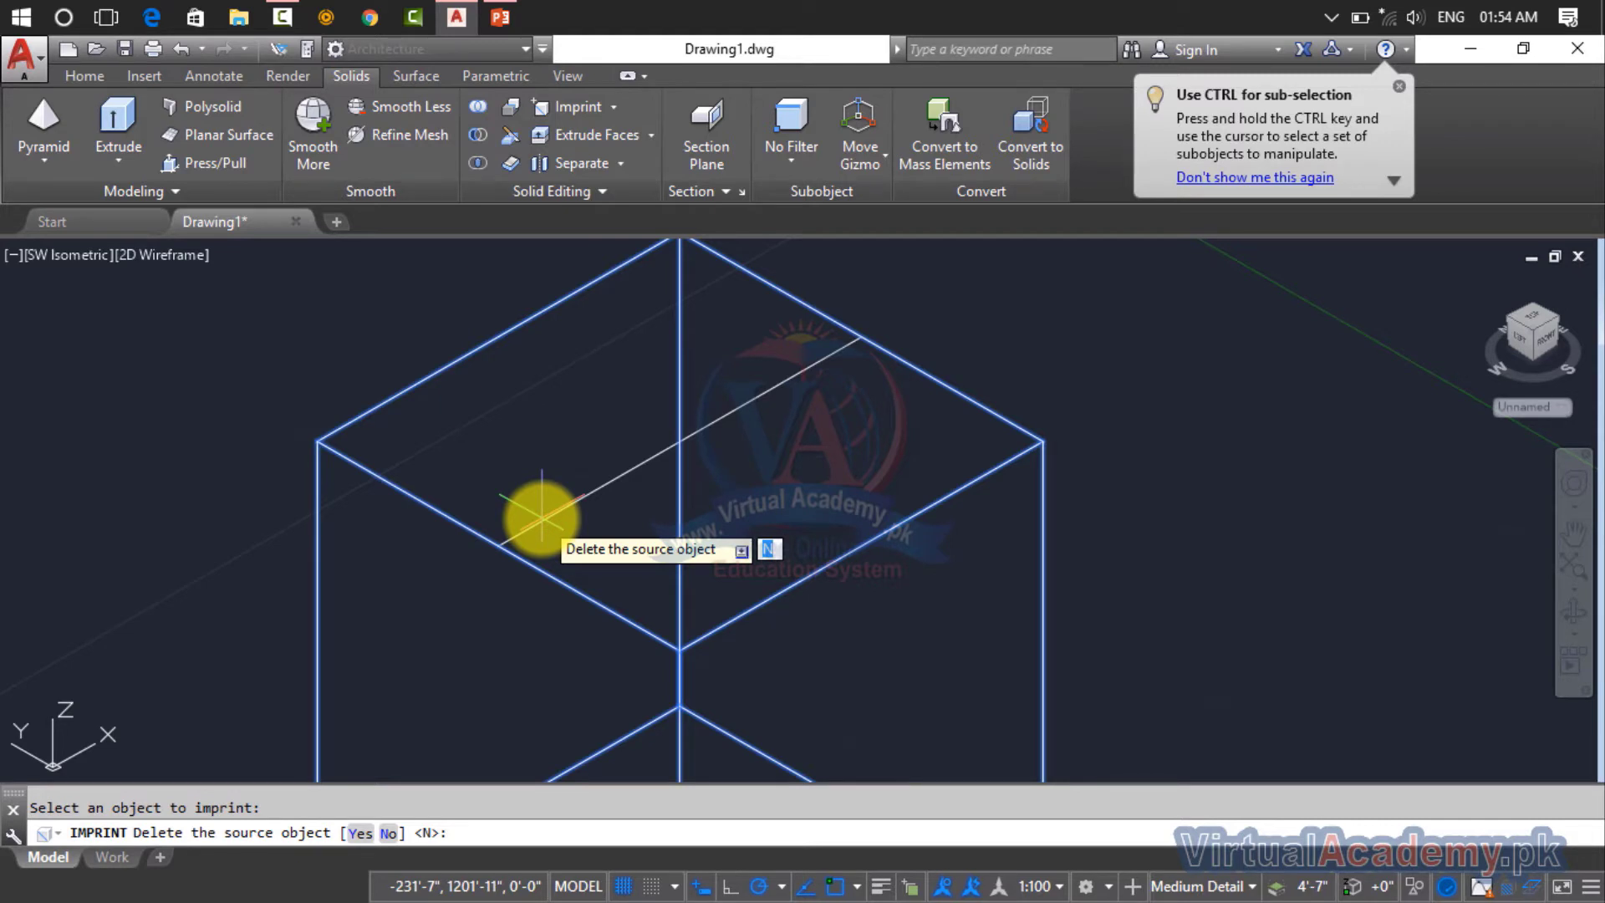
key(Return)
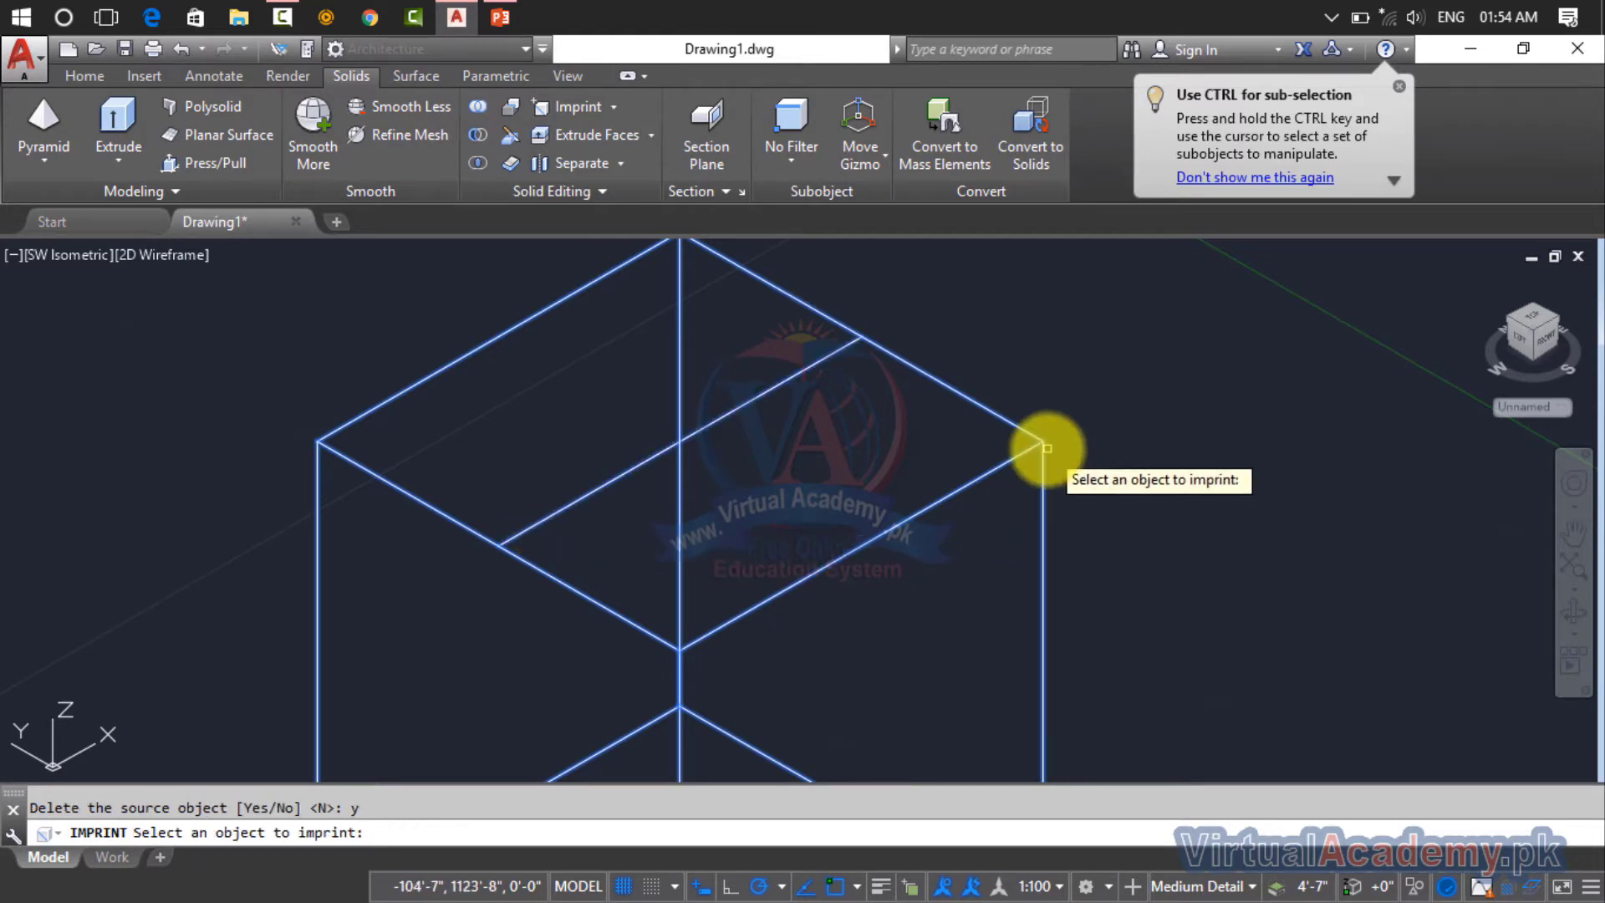
key(Escape)
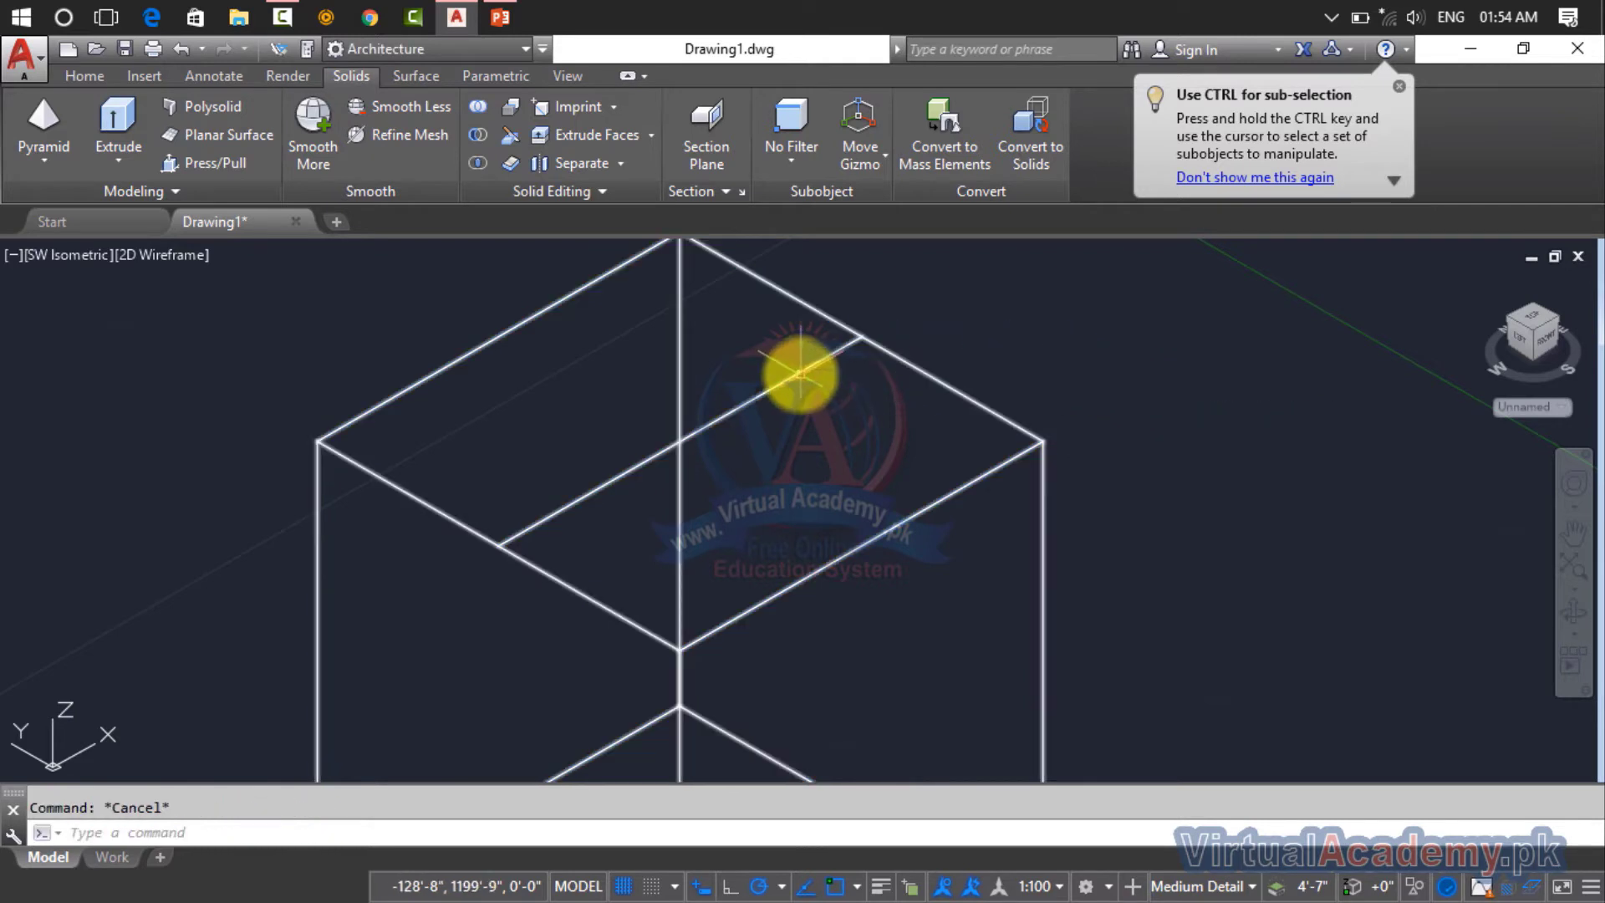
key(Escape)
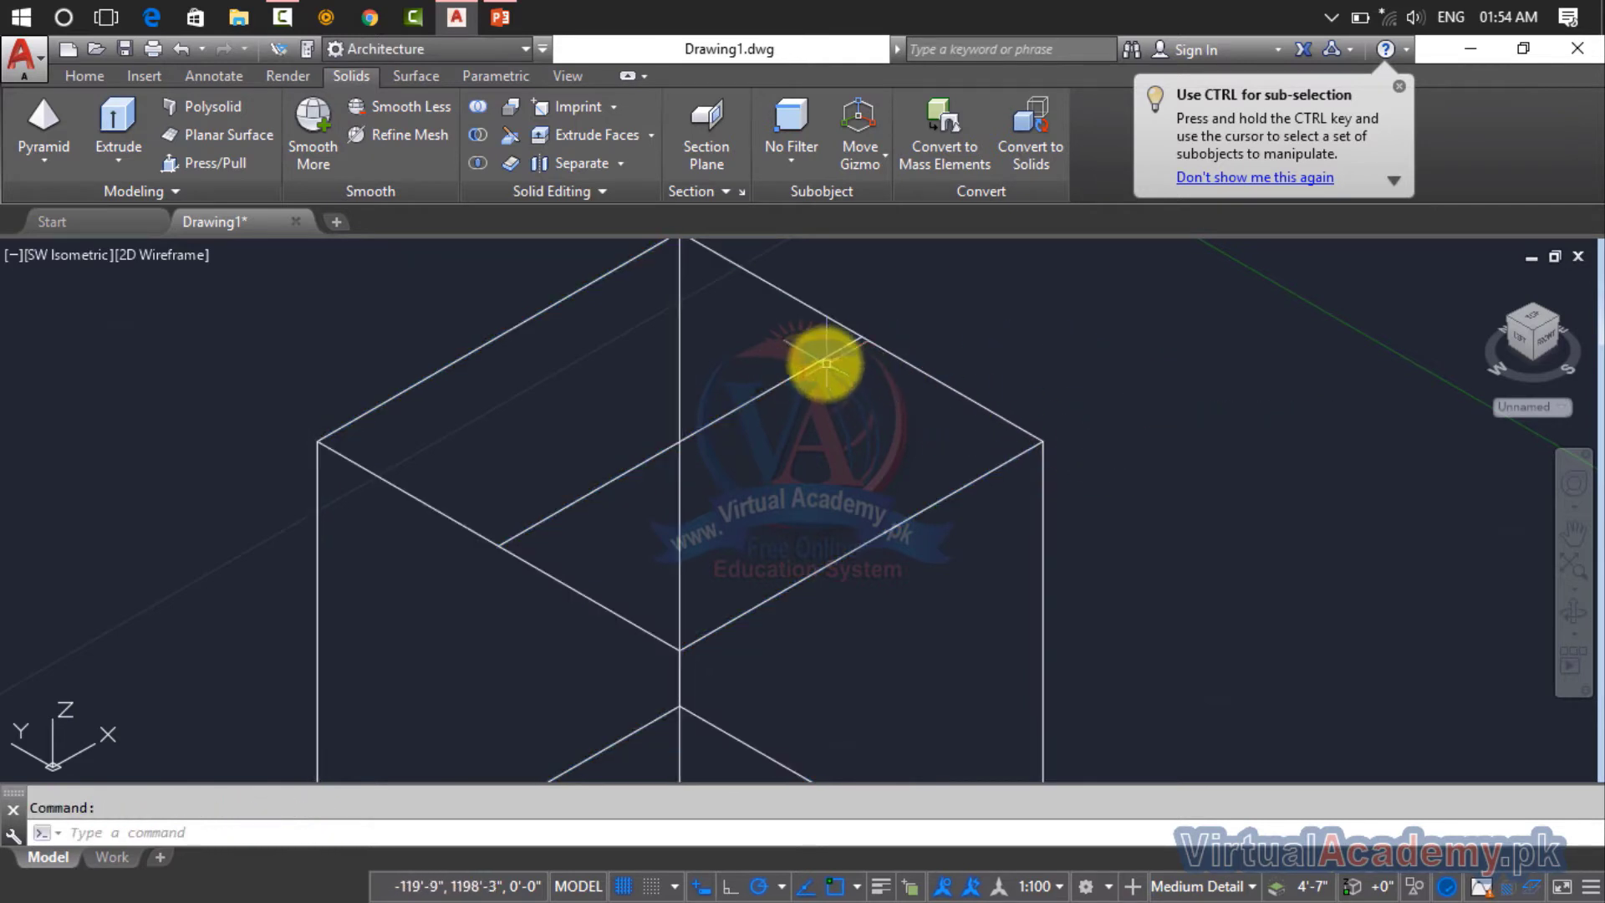
click(824, 359)
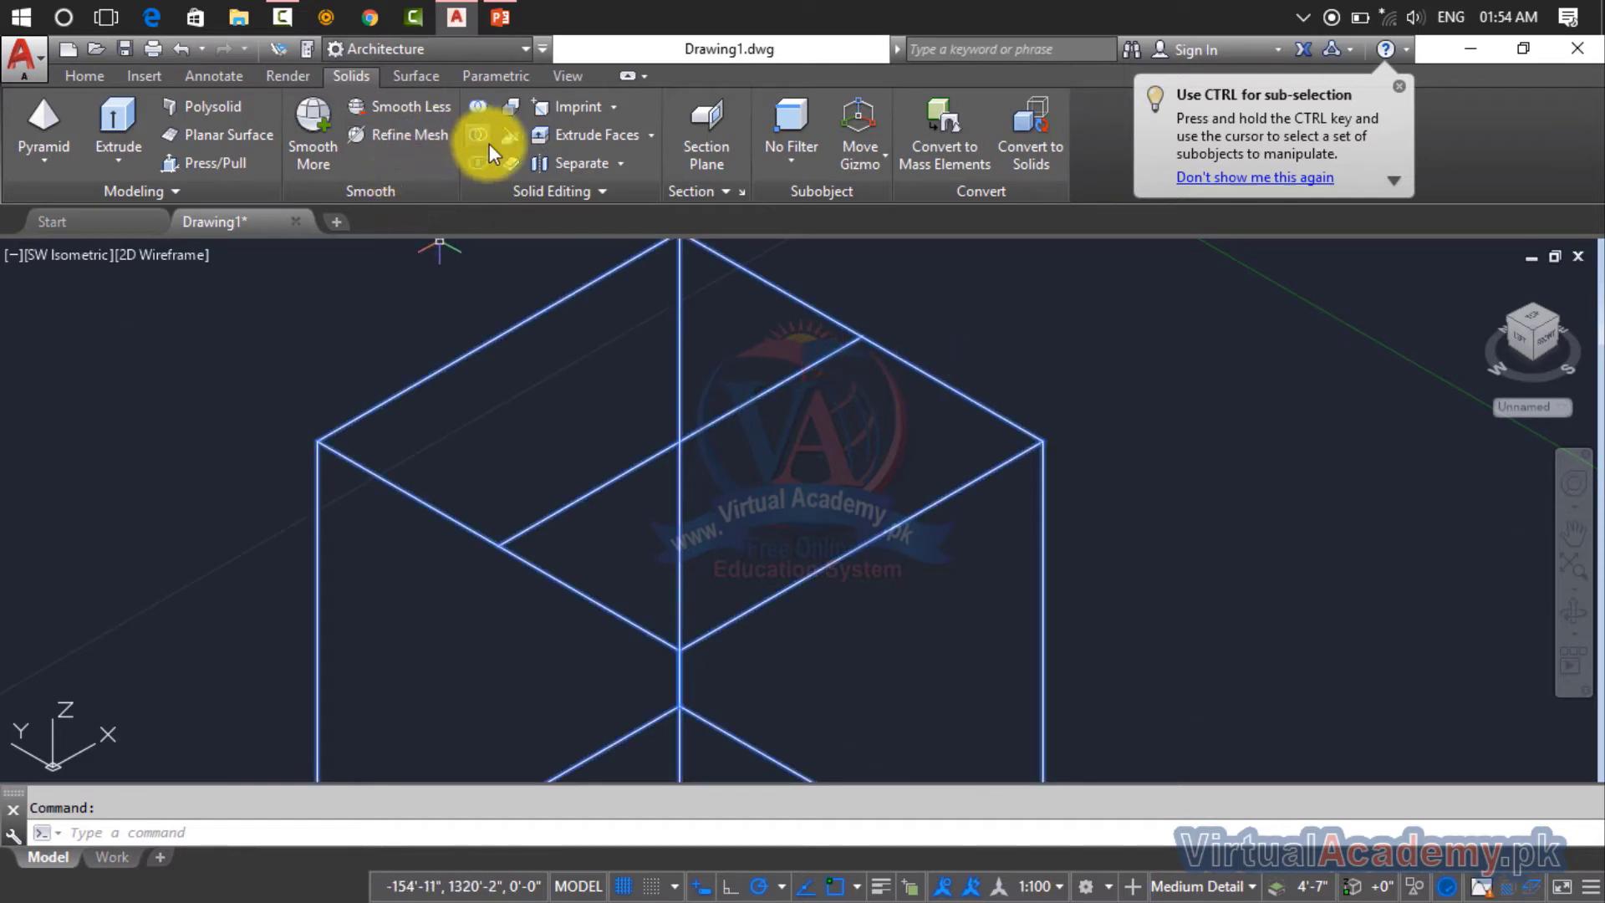
click(172, 259)
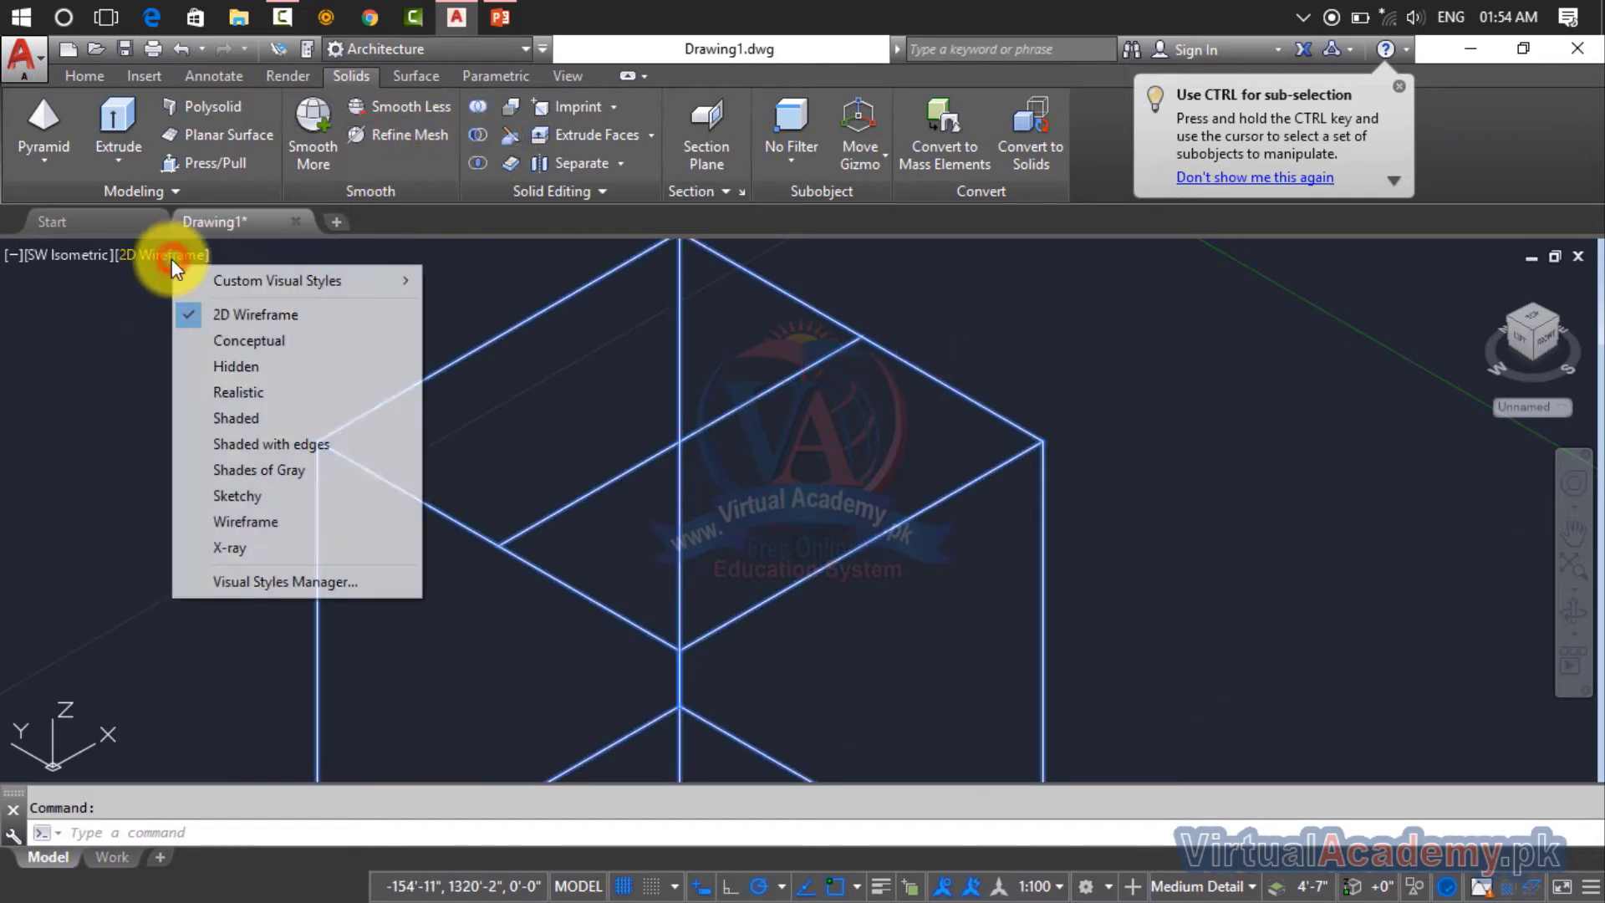
click(259, 398)
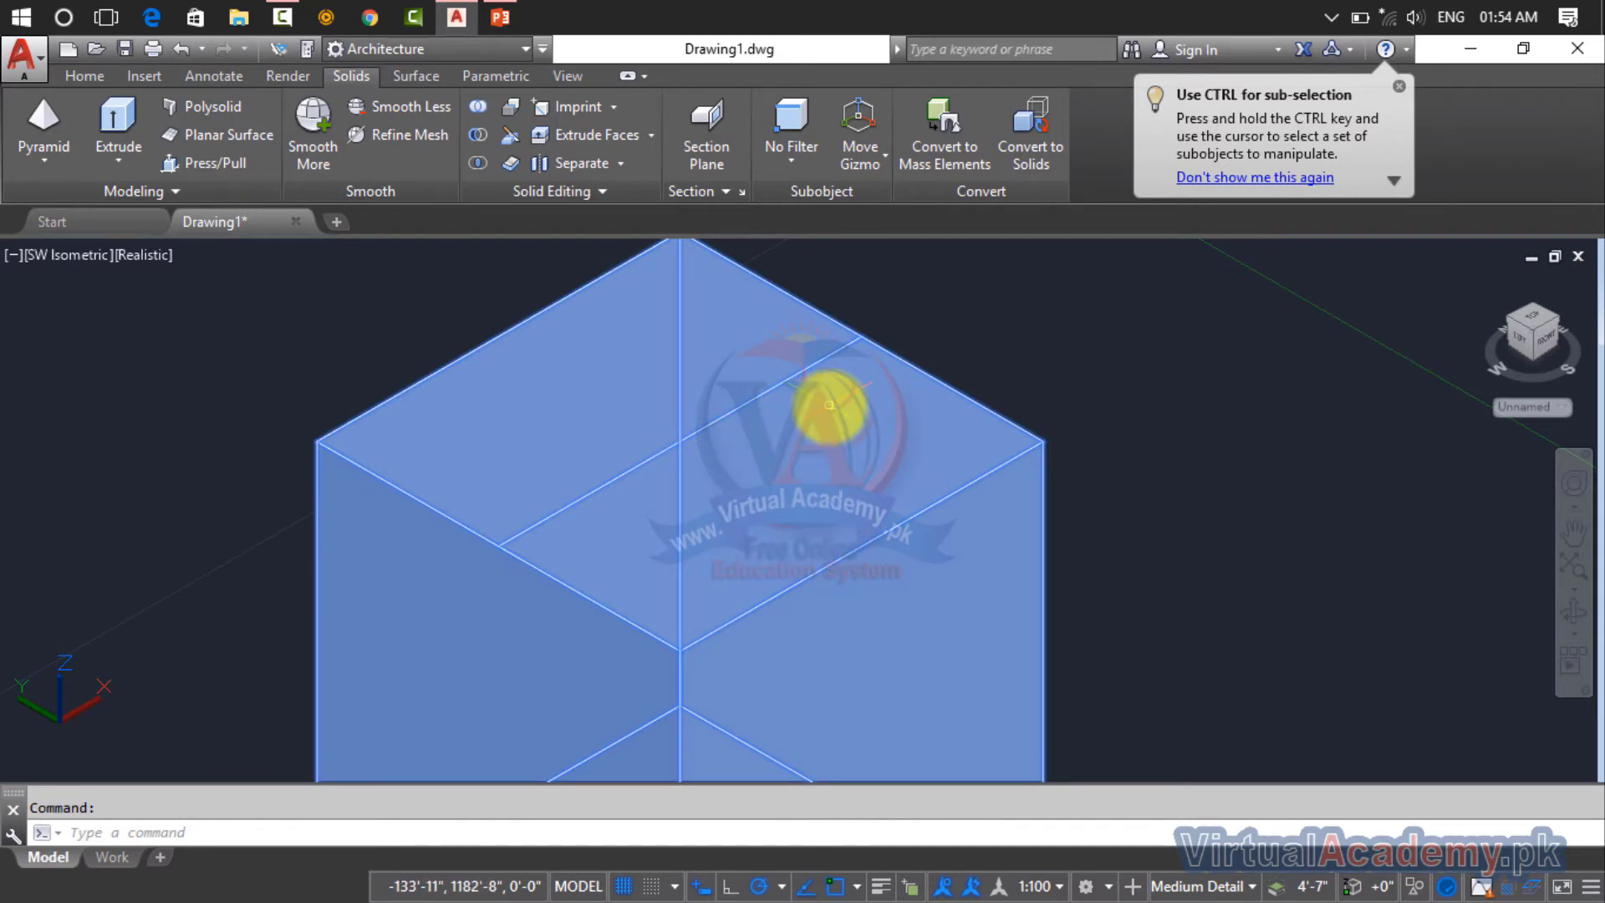
key(Escape)
scroll(844, 502, down, 3)
scroll(803, 519, down, 3)
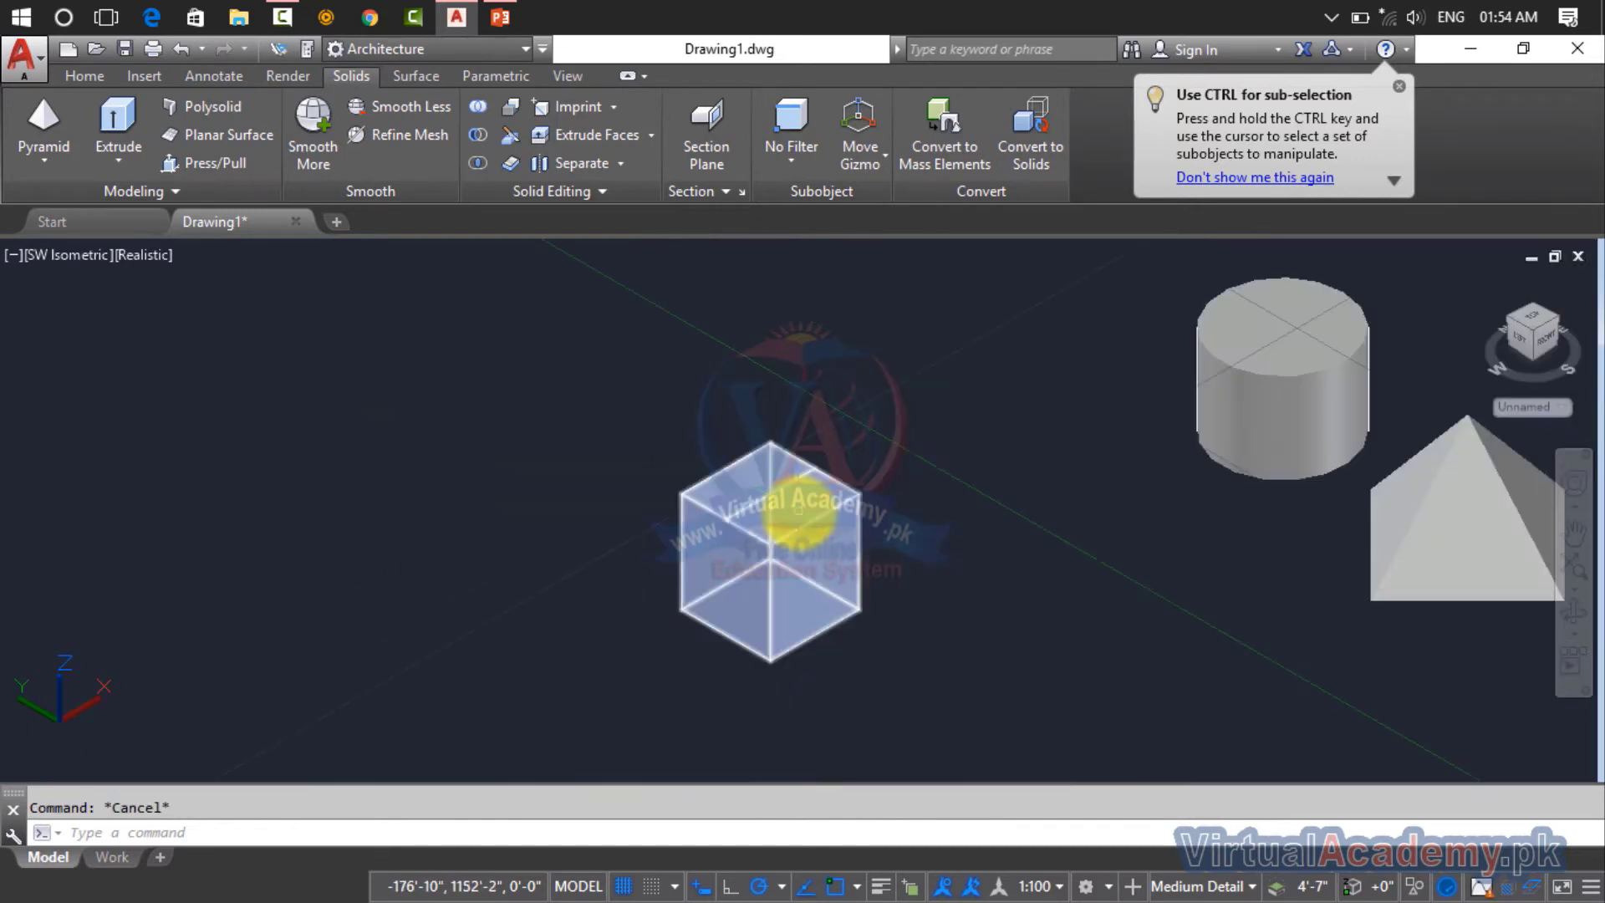
middle_drag(799, 510, 801, 409)
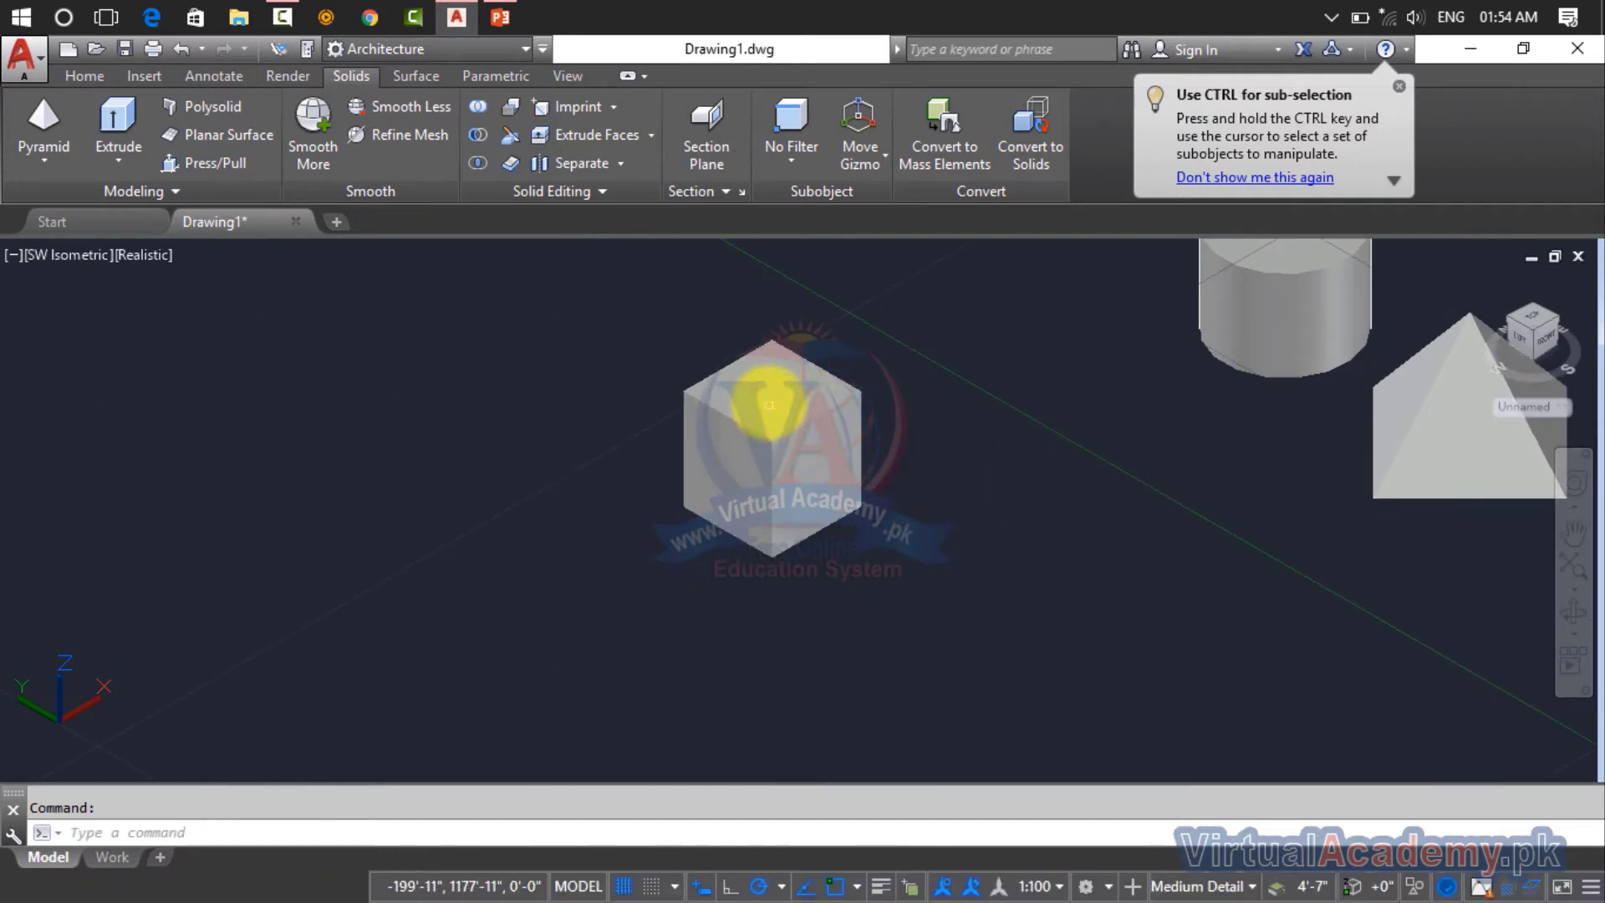
scroll(770, 406, up, 6)
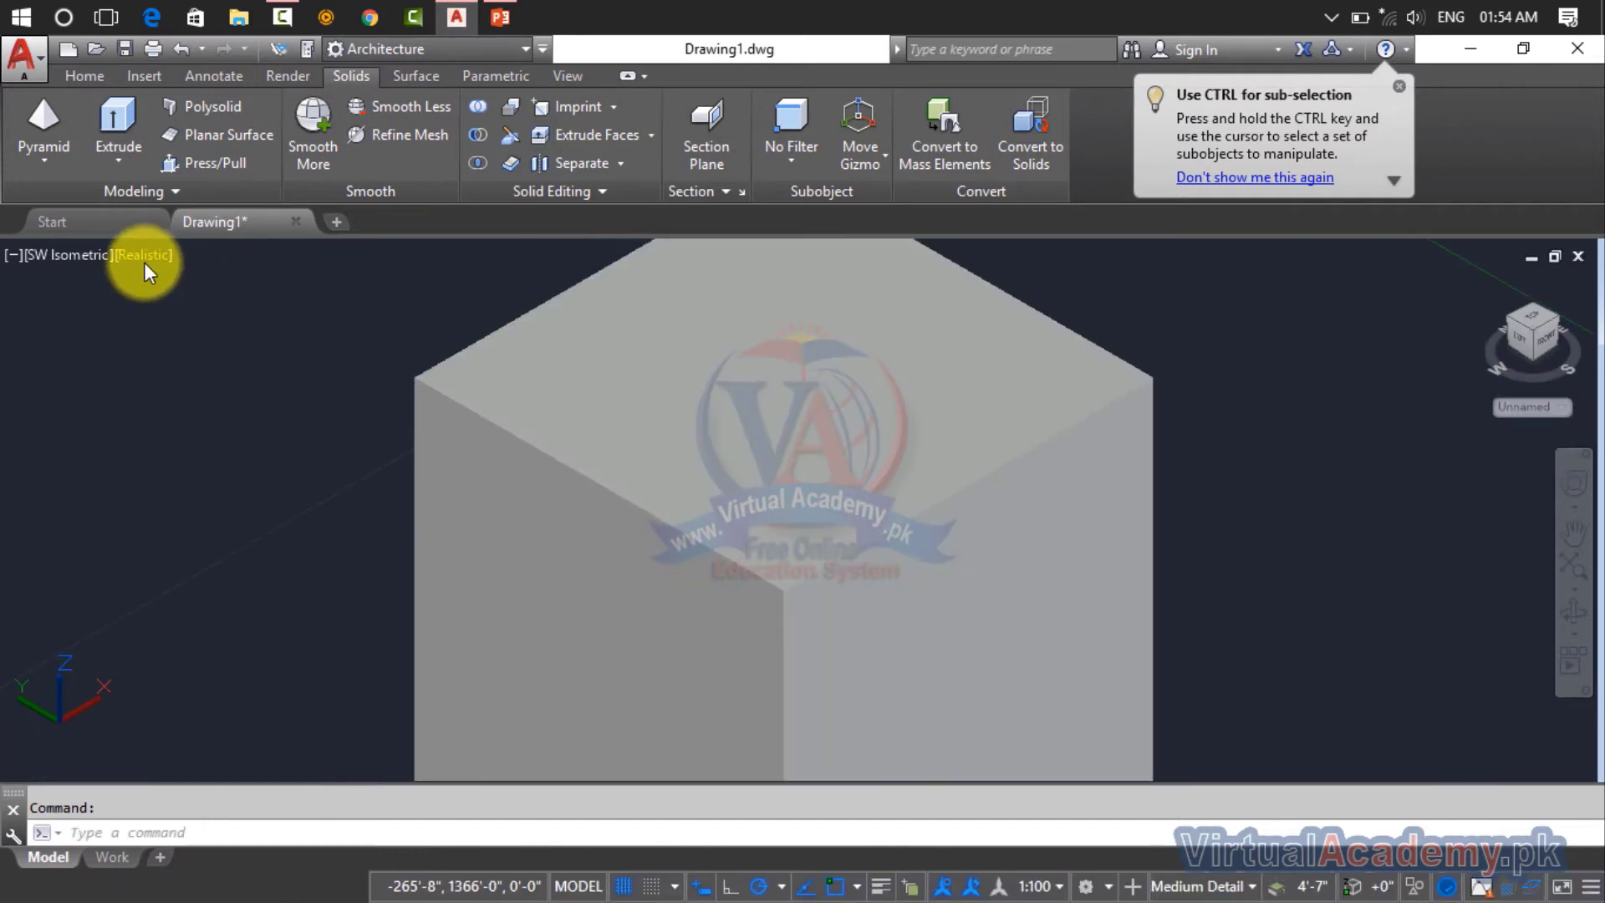
click(144, 262)
click(143, 312)
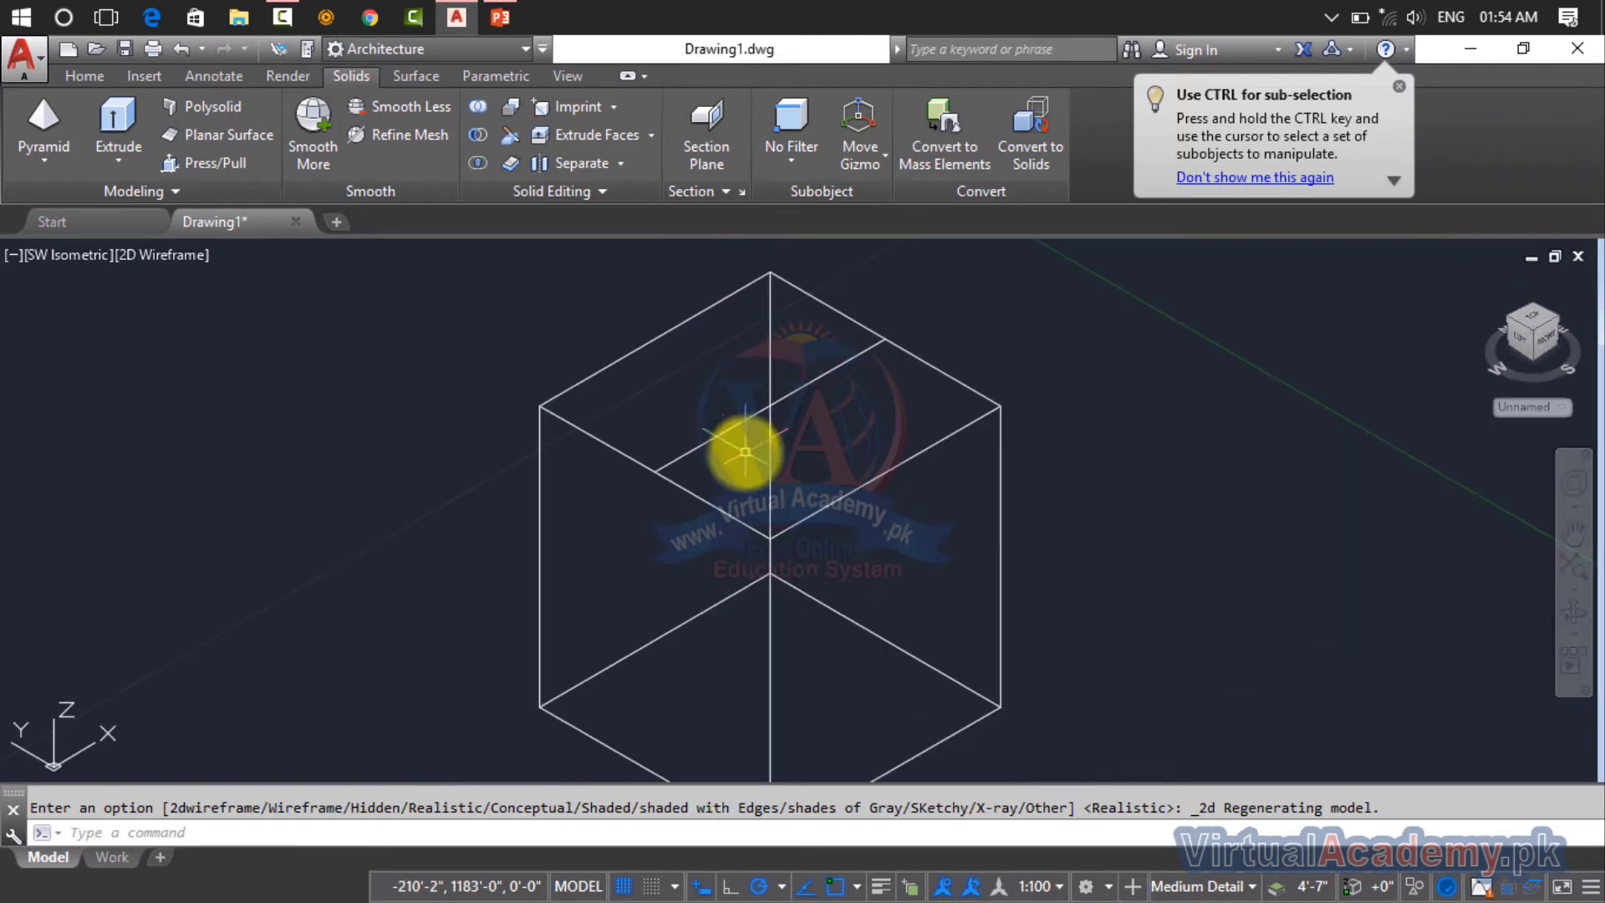
click(734, 426)
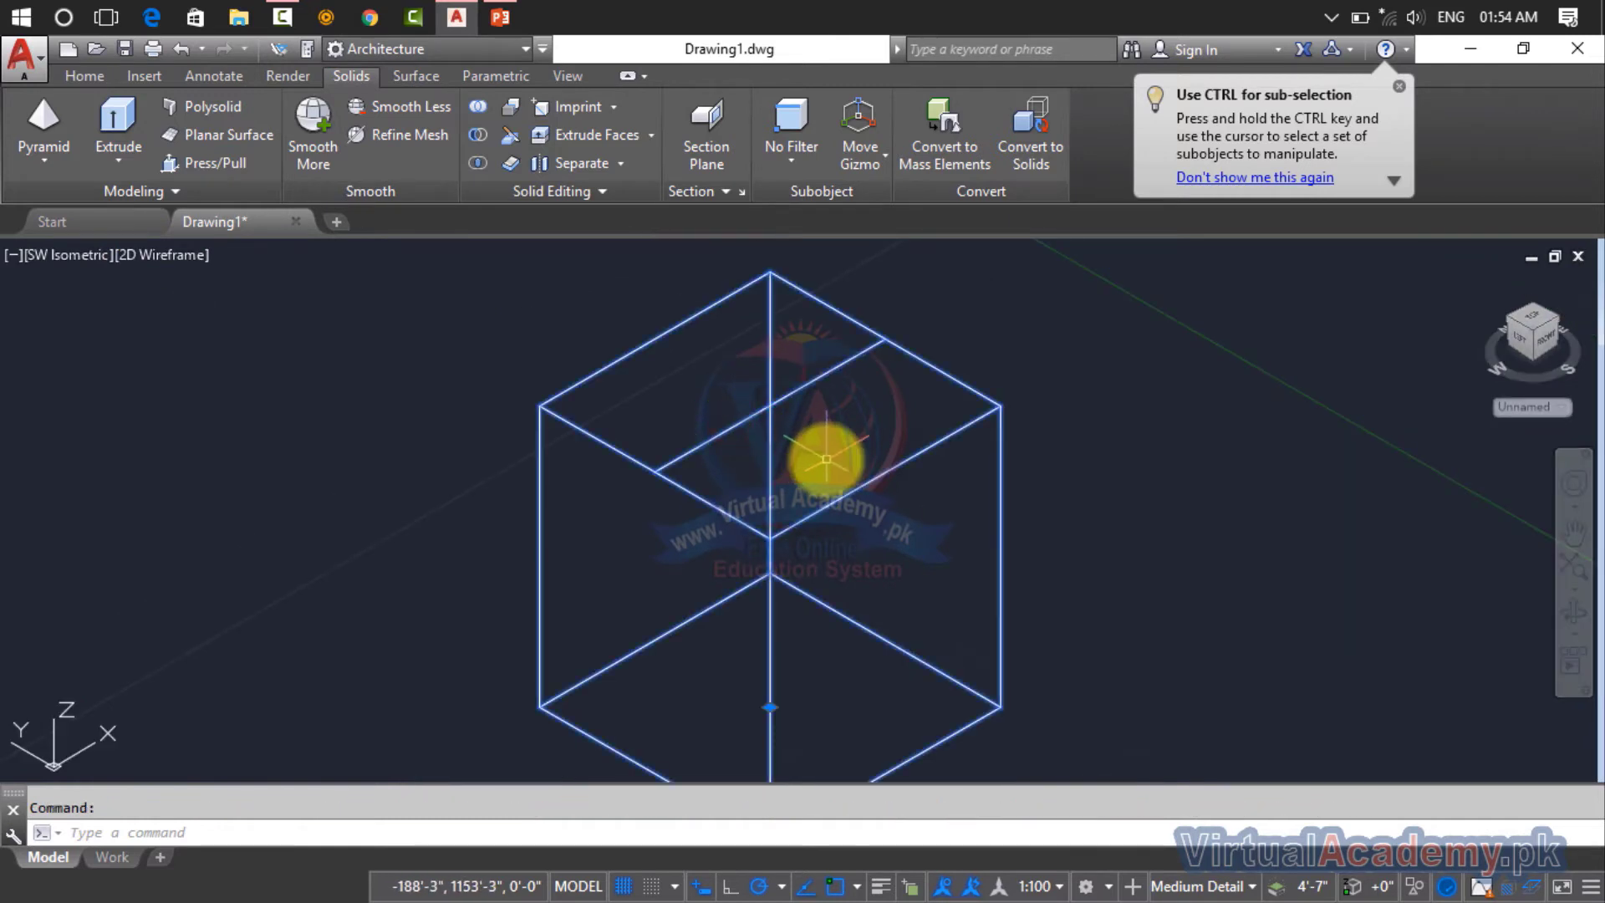
key(Escape)
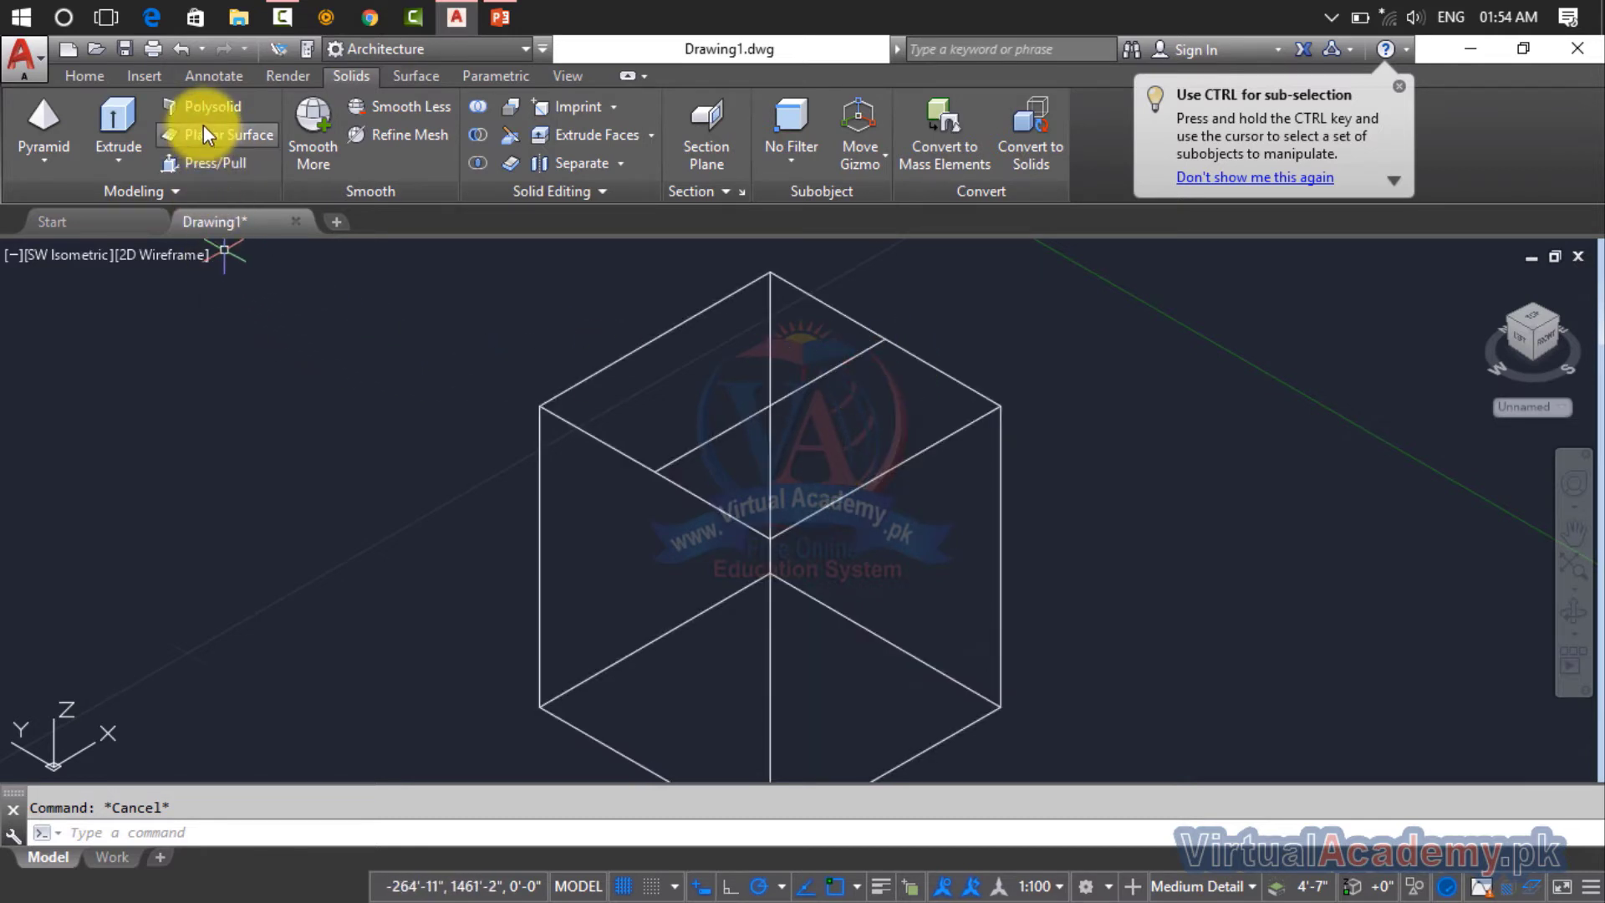
- Press/Pull half of the box's top face into a step, forming an L-shaped solid
click(199, 164)
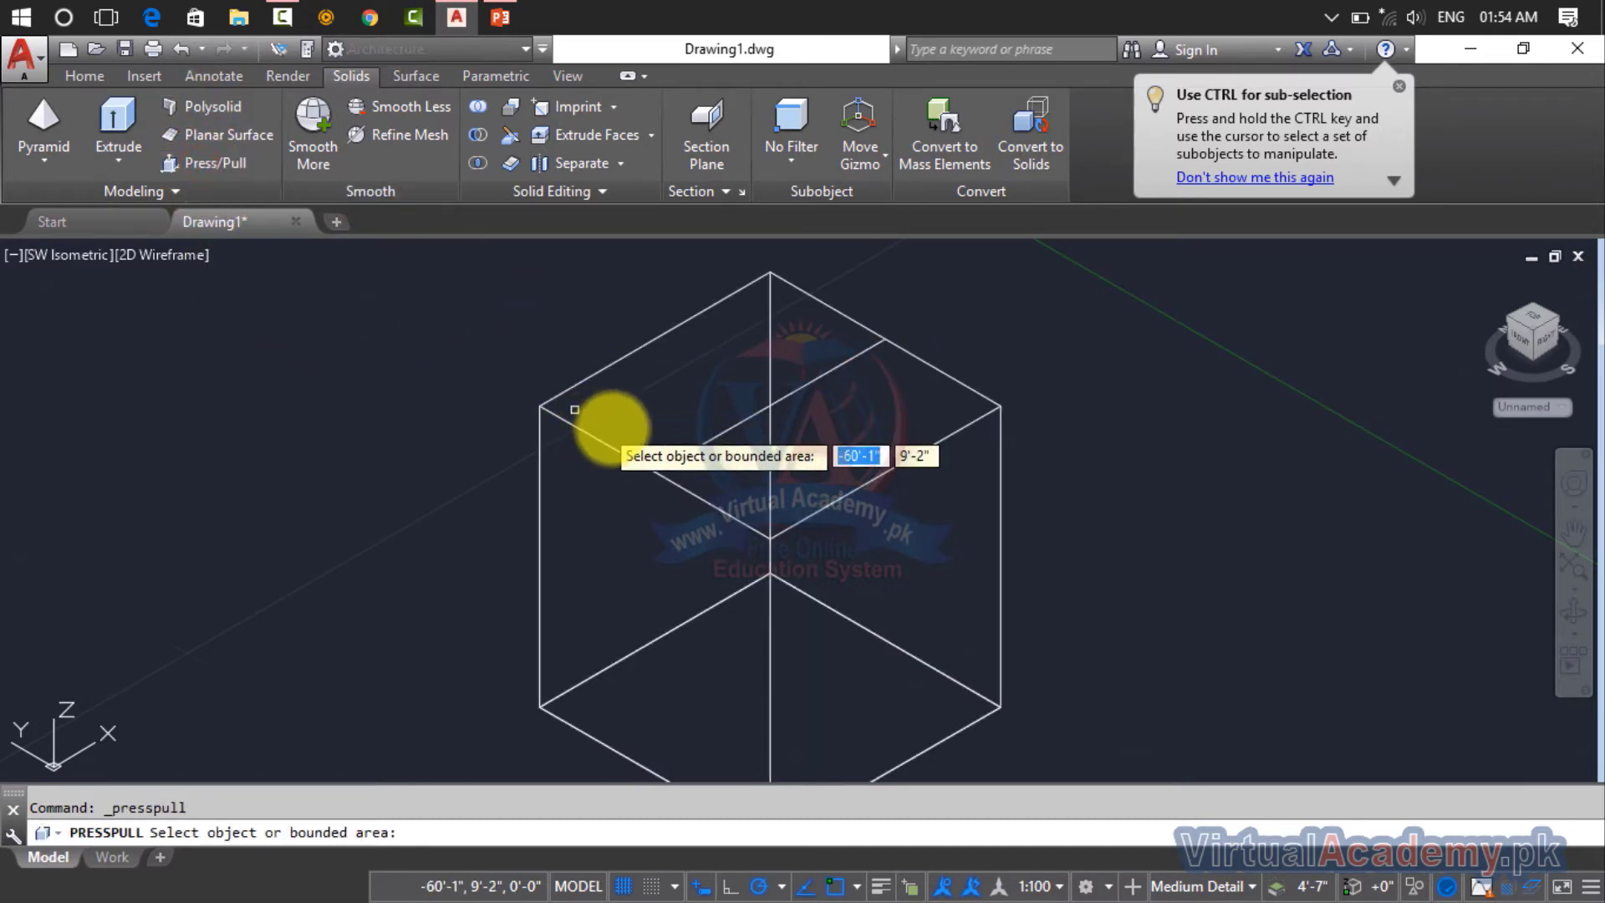
click(649, 430)
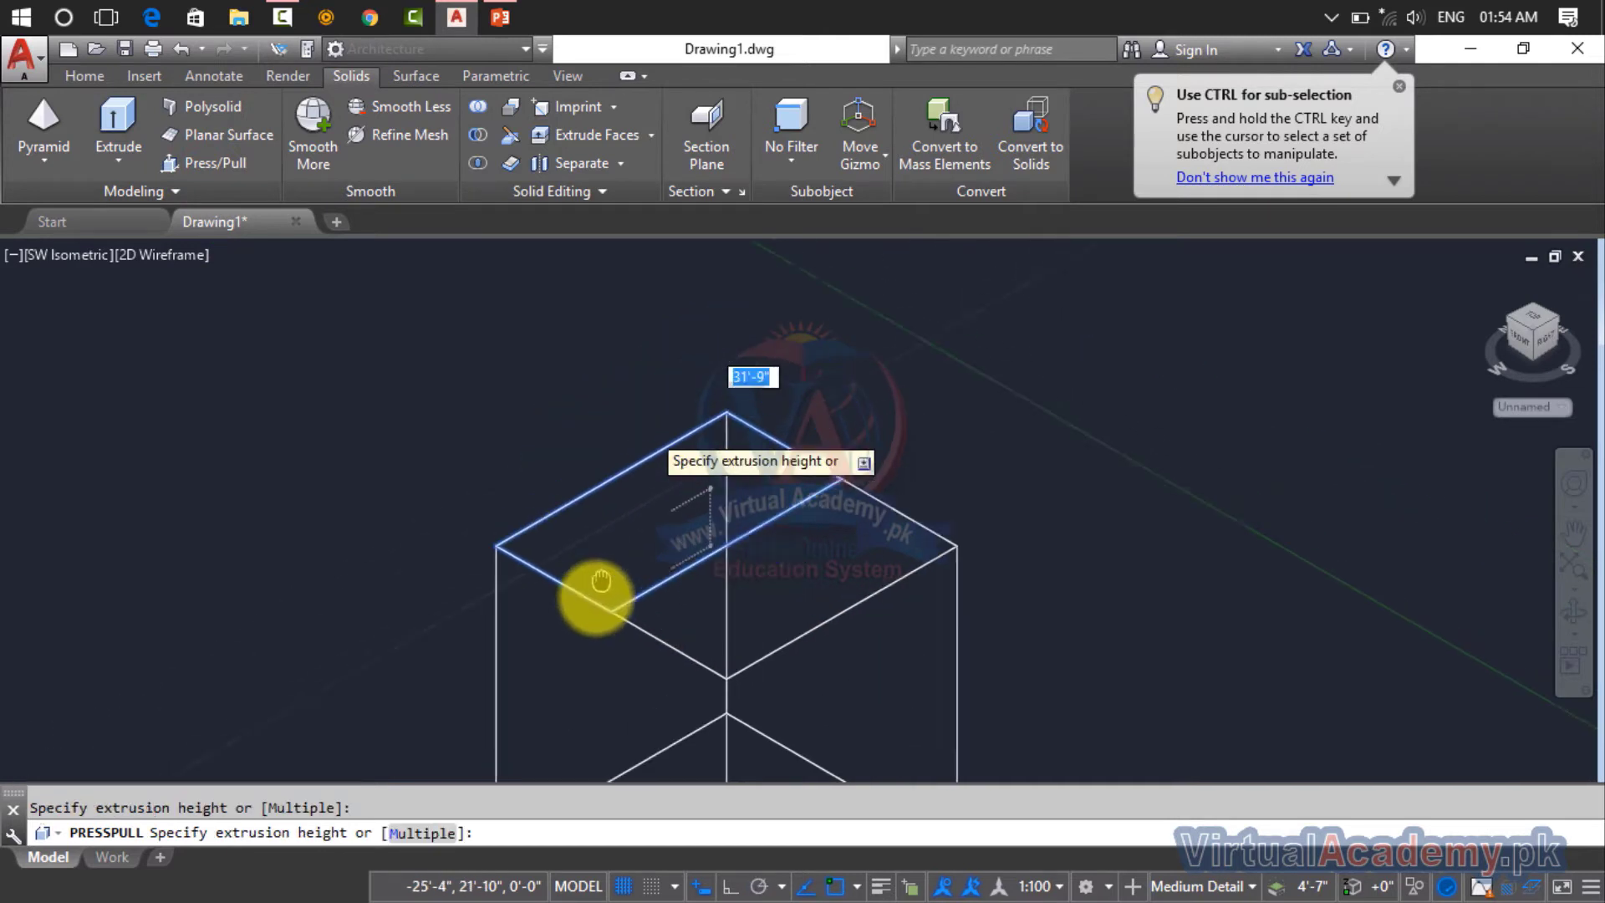
click(655, 362)
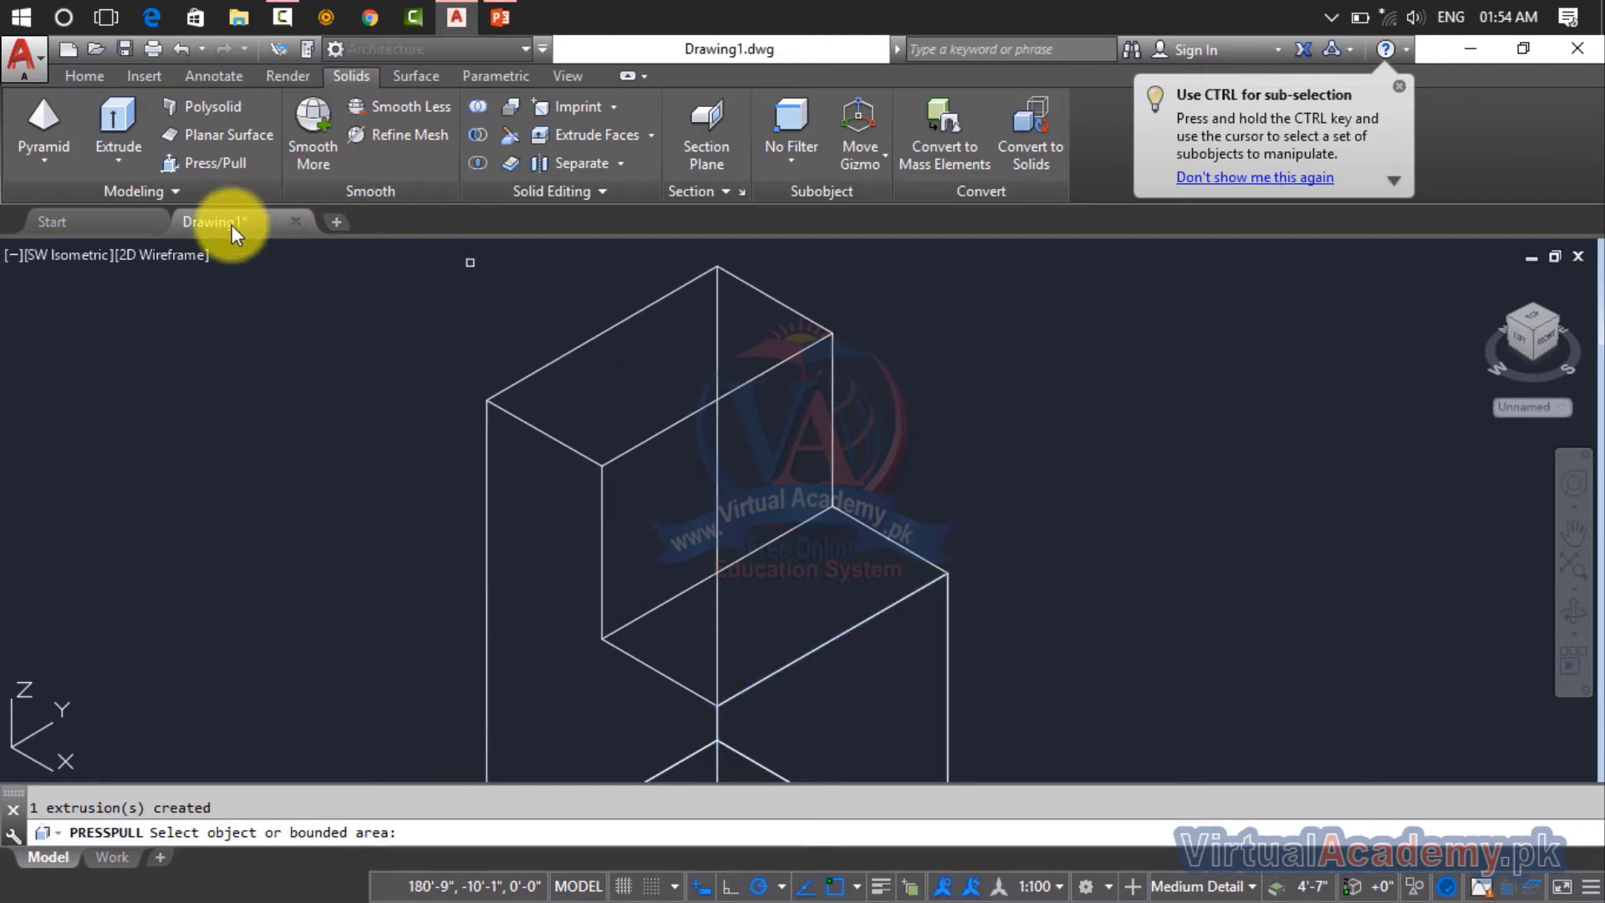
- Shade the L-shaped solid in the Realistic visual style
click(178, 255)
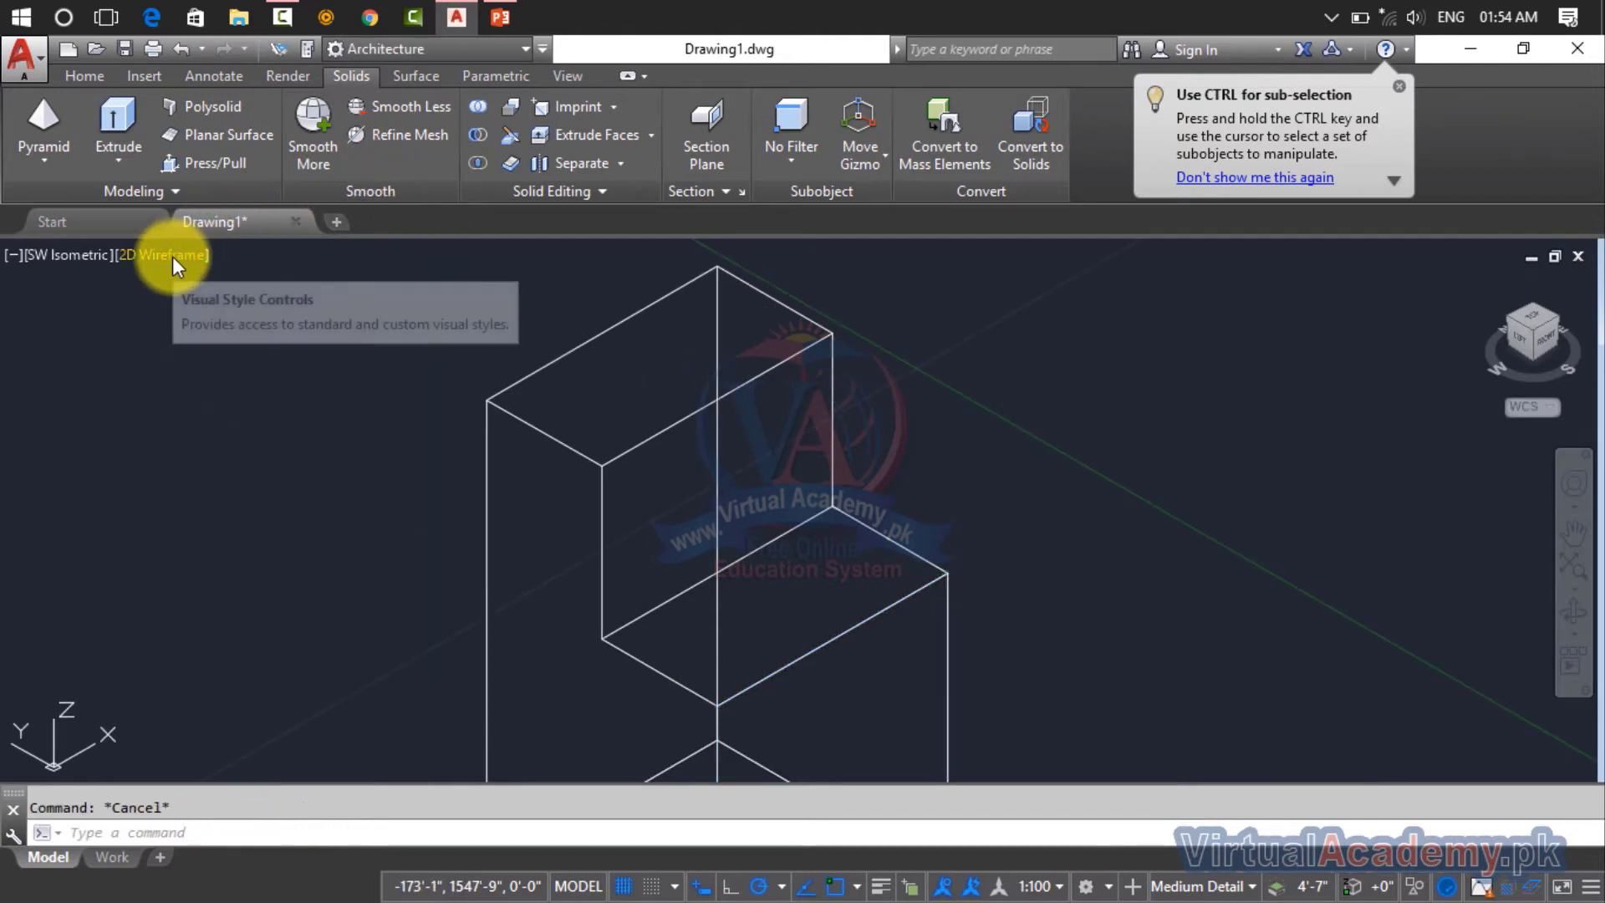
click(172, 256)
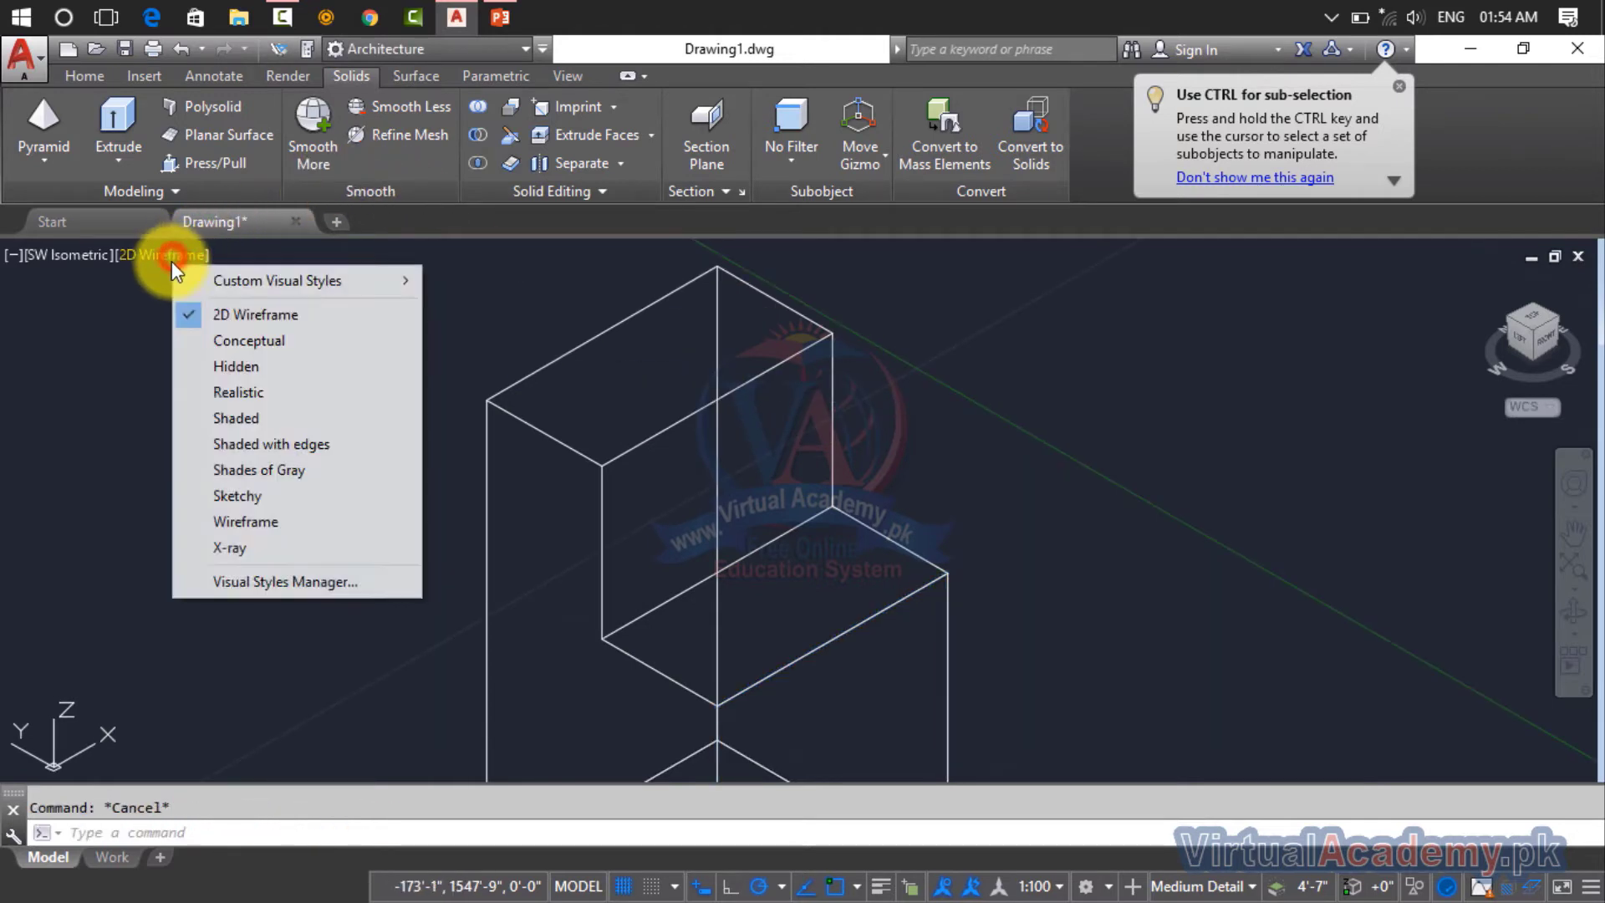
click(229, 393)
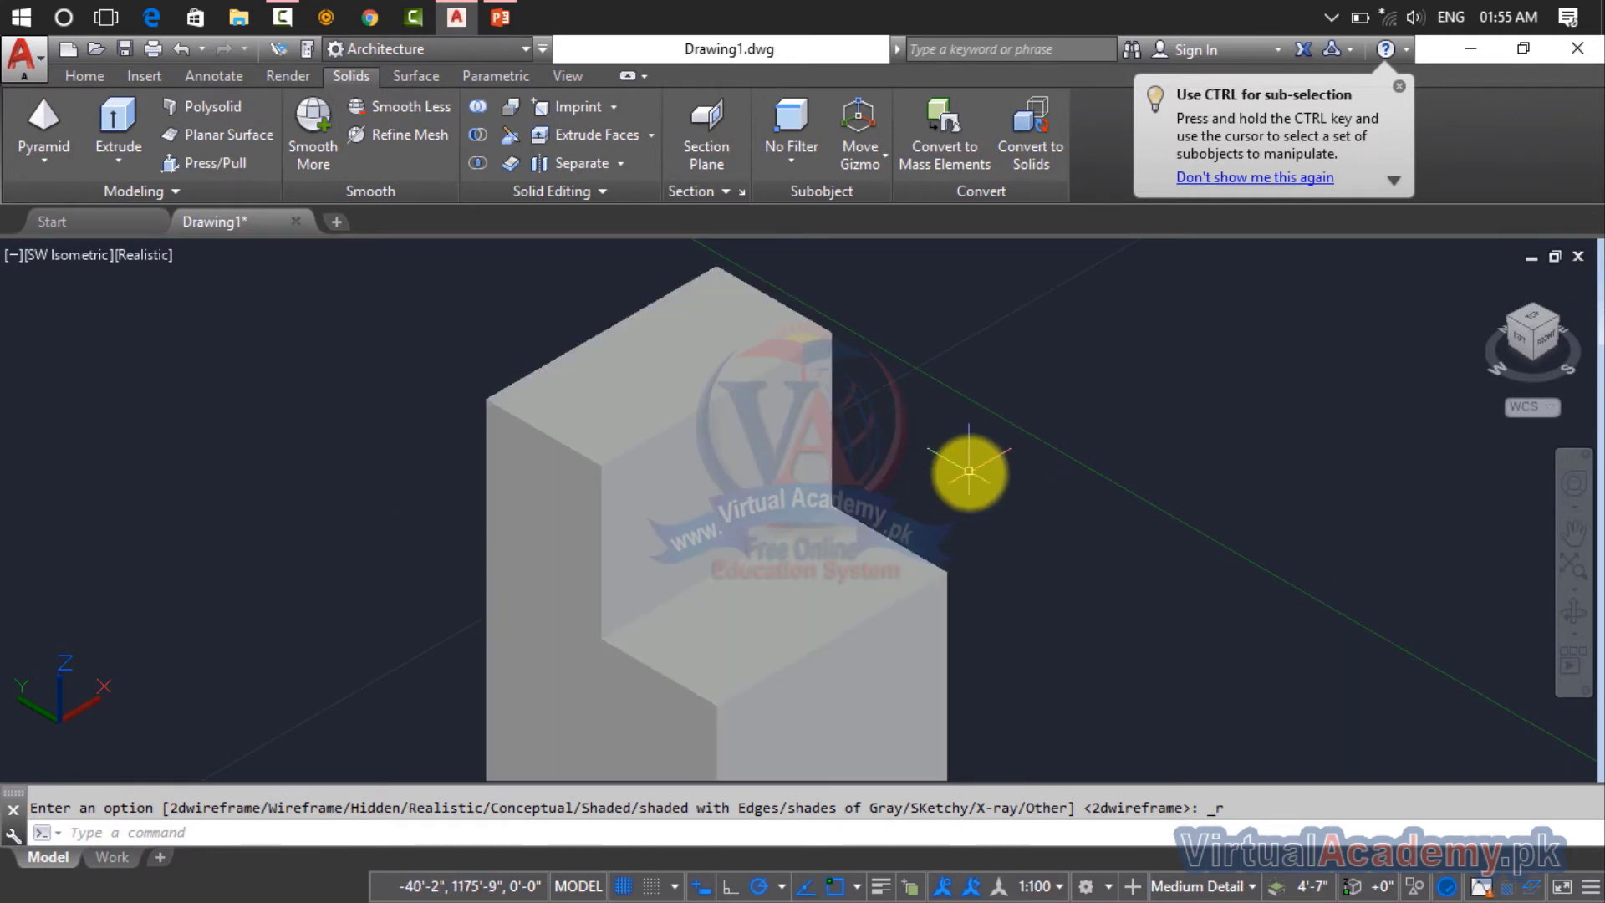
- Zoom and pan to the cylinder, then display it in the 2D Wireframe visual style
scroll(968, 470, down, 3)
scroll(770, 401, down, 3)
scroll(769, 401, down, 2)
middle_drag(770, 402, 862, 412)
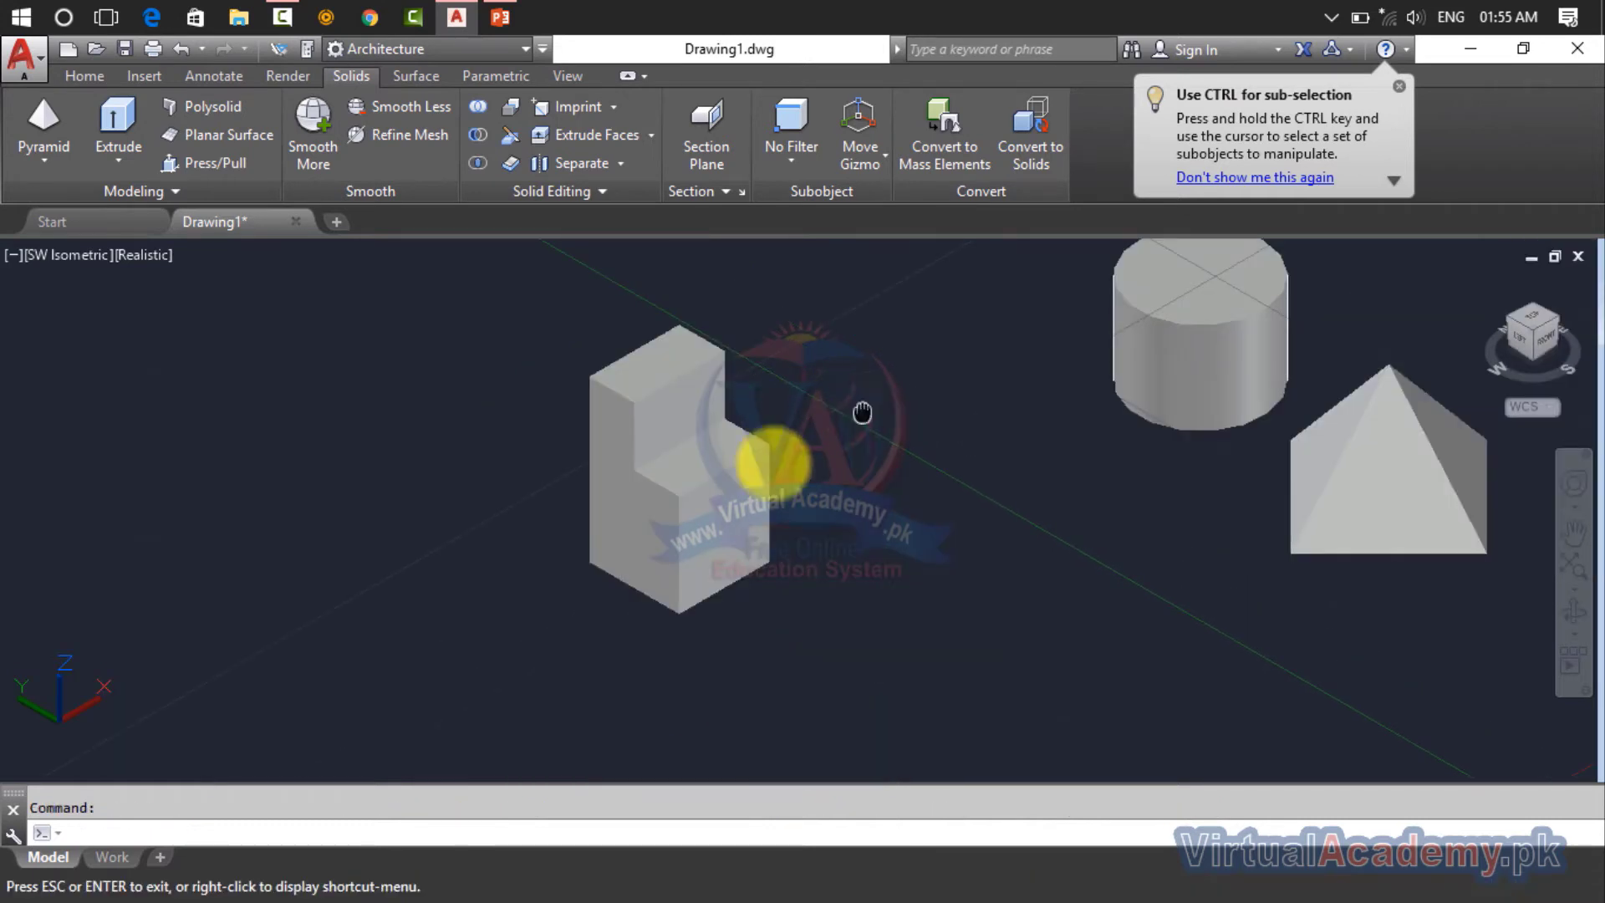
drag(862, 412, 440, 548)
key(Escape)
scroll(799, 390, up, 2)
scroll(799, 389, up, 3)
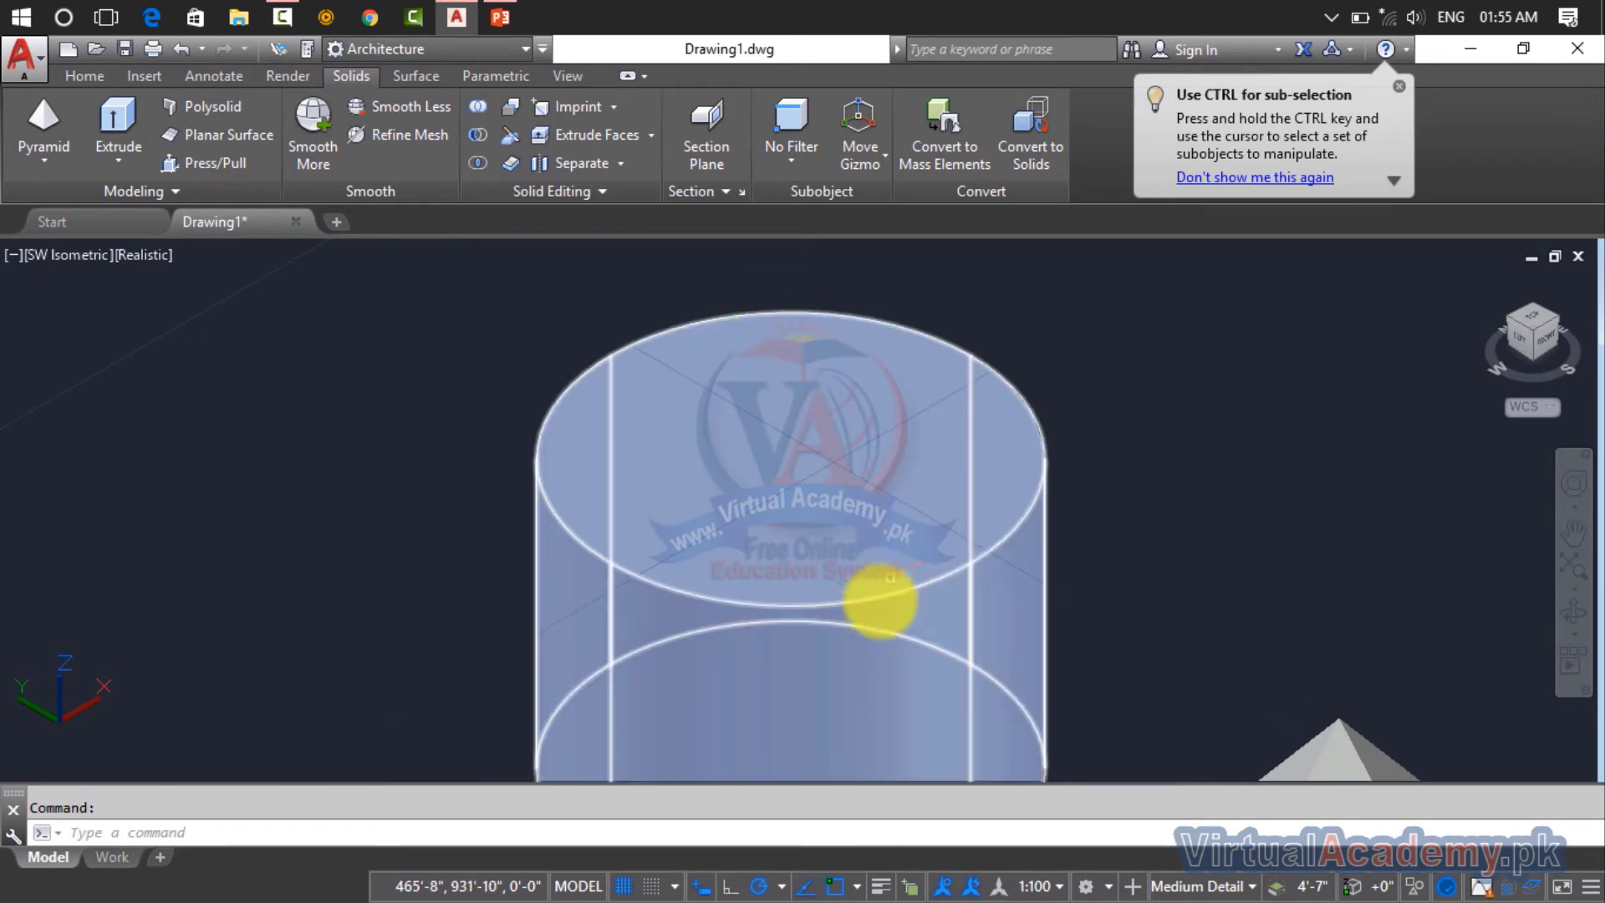
key(Escape)
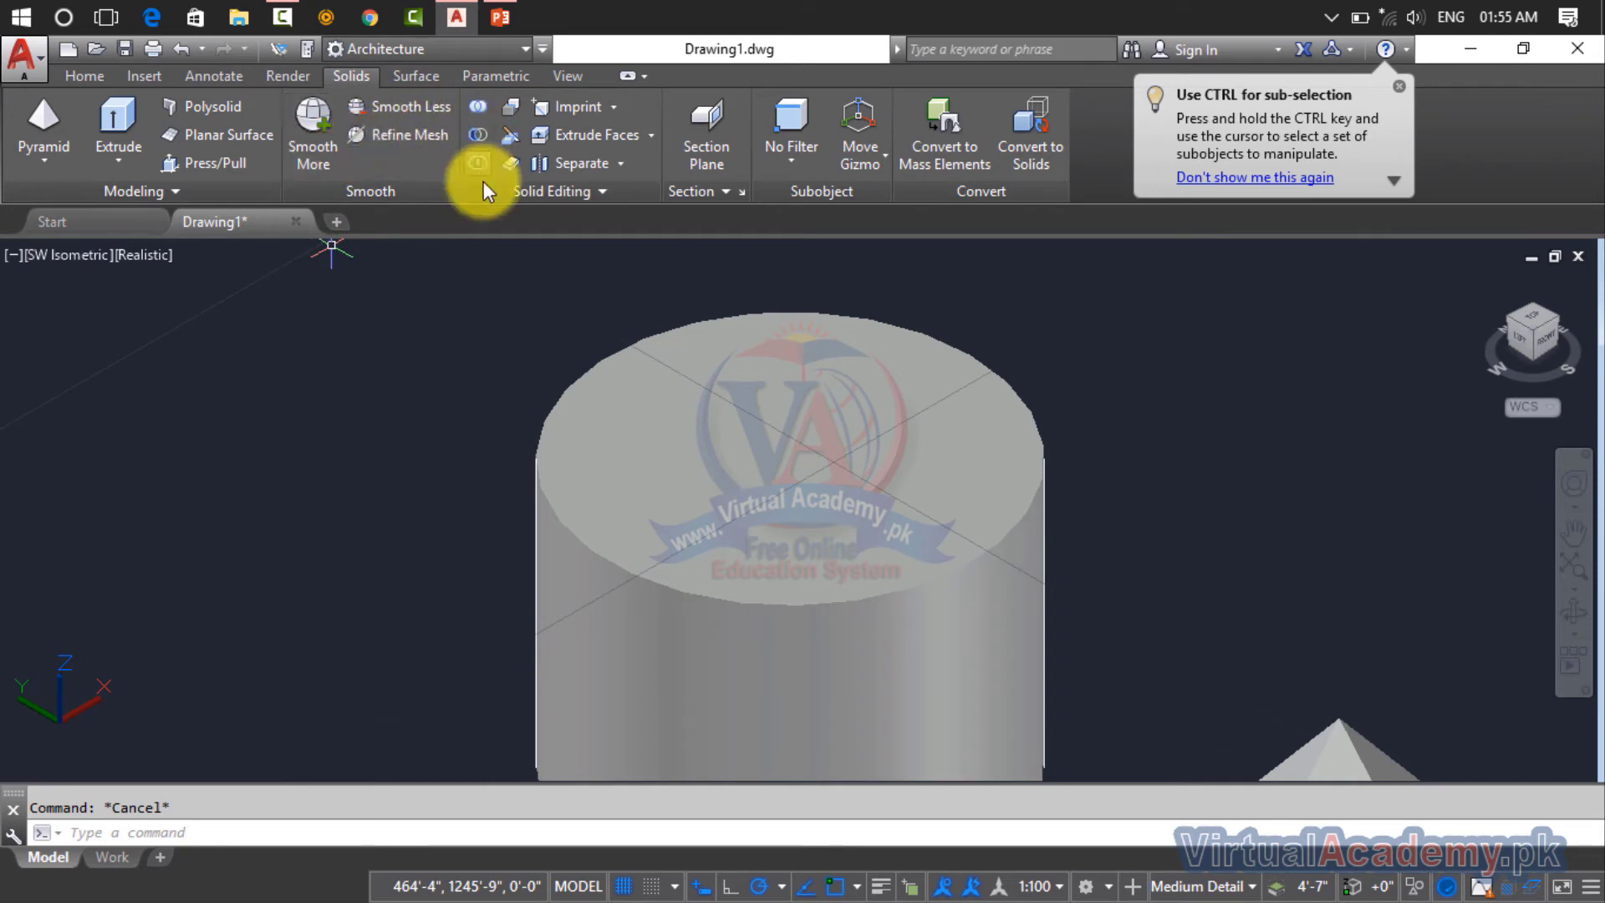
click(135, 254)
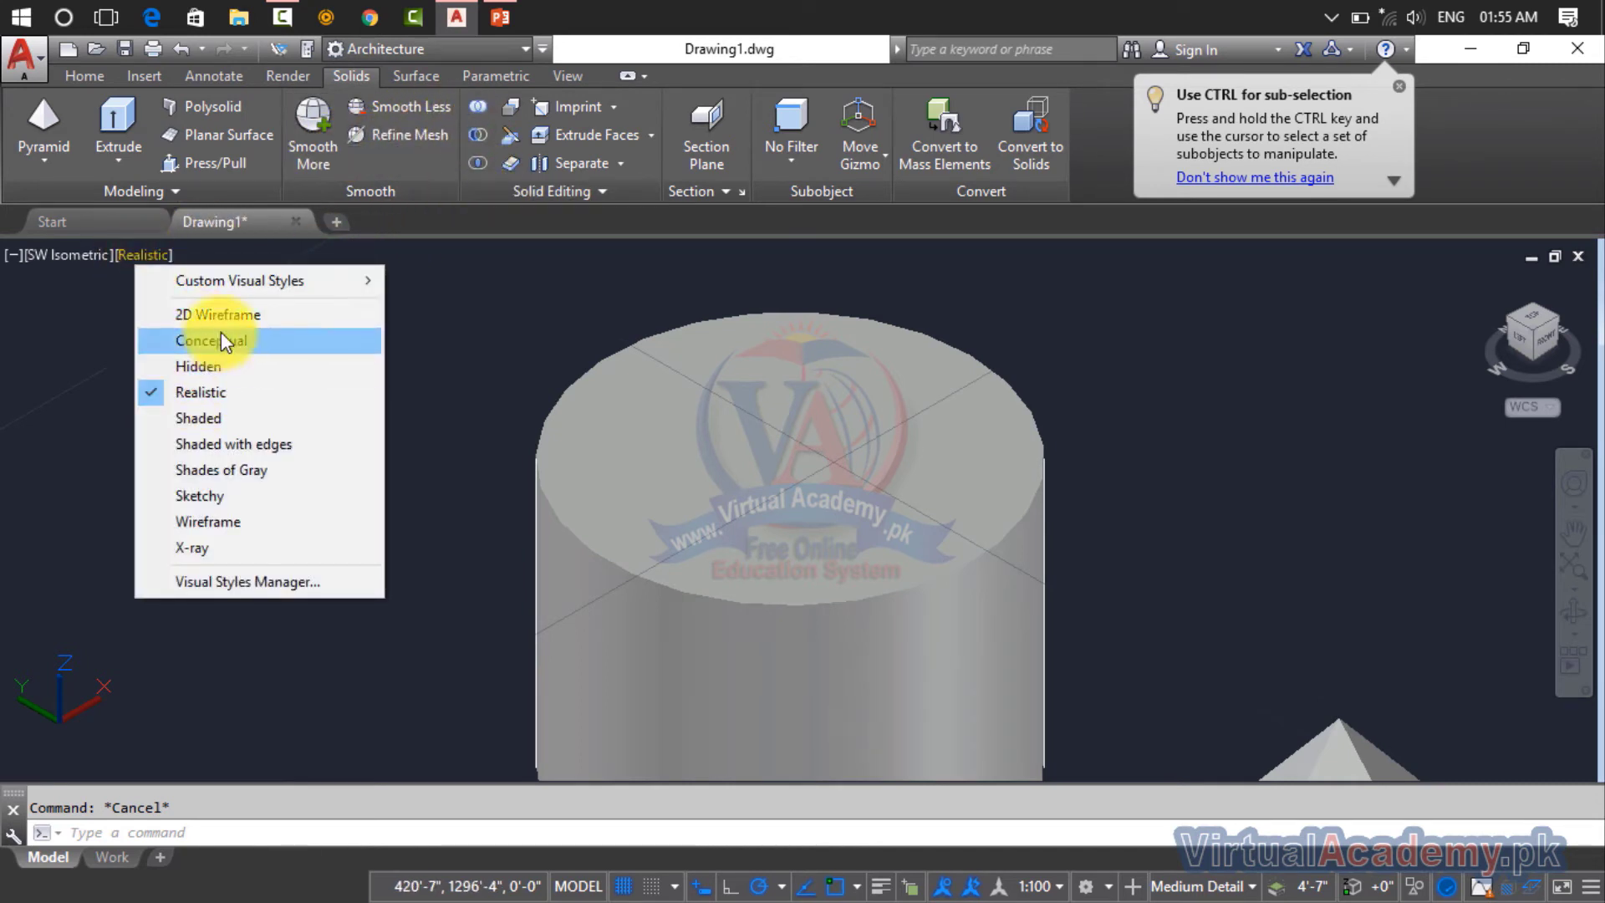
click(220, 318)
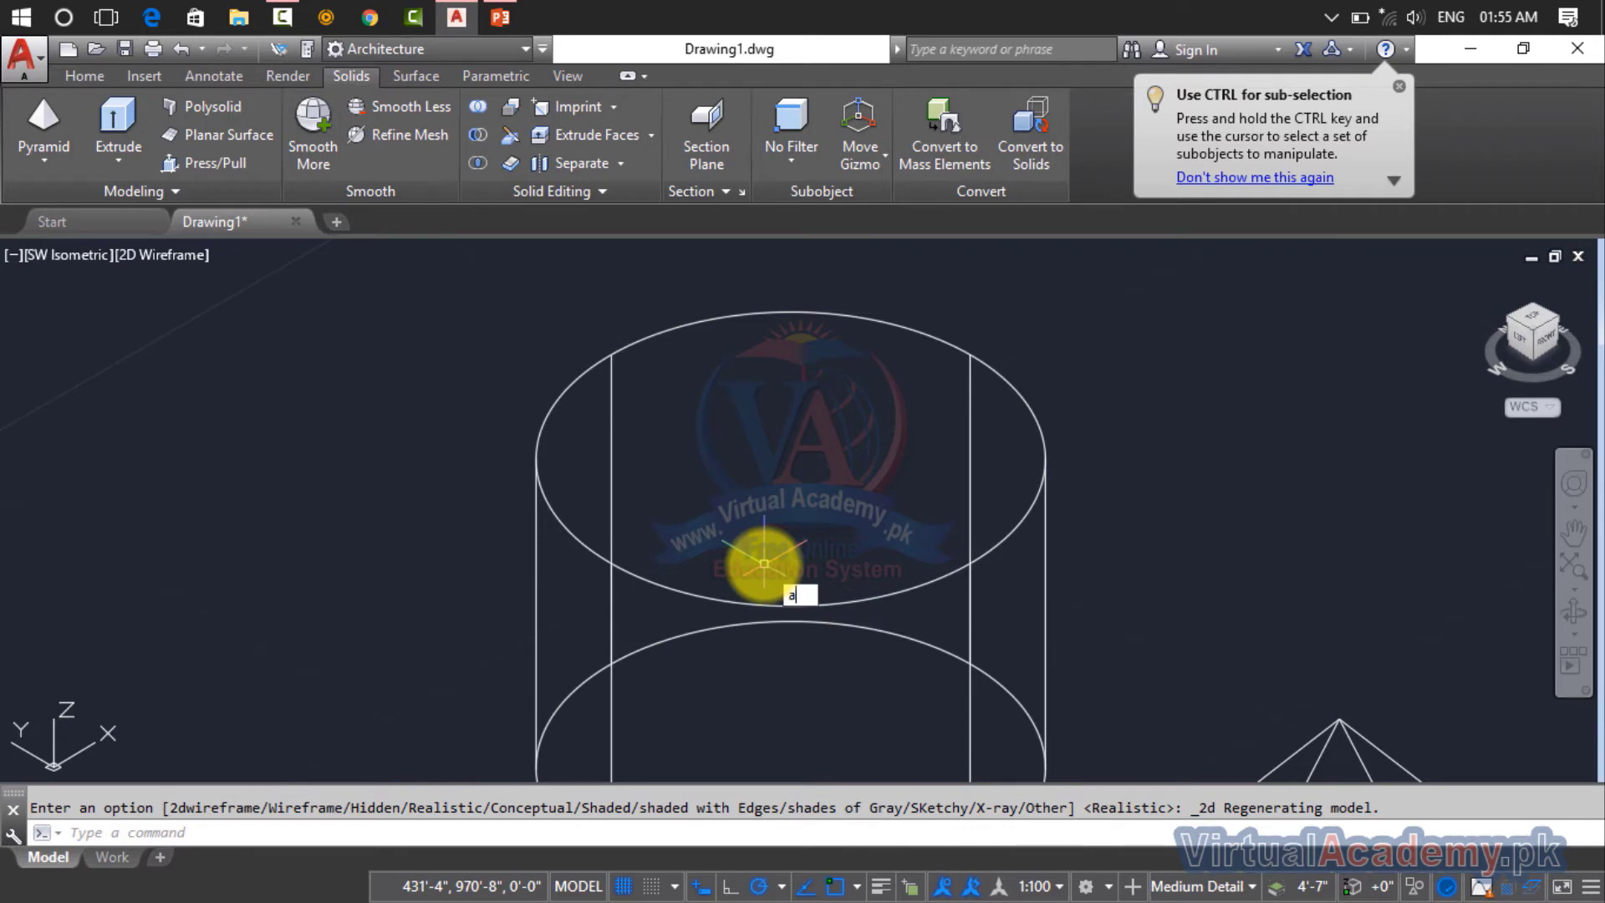
- Draw a three-point arc across the cylinder's top ellipse, from rim to rim
key(Return)
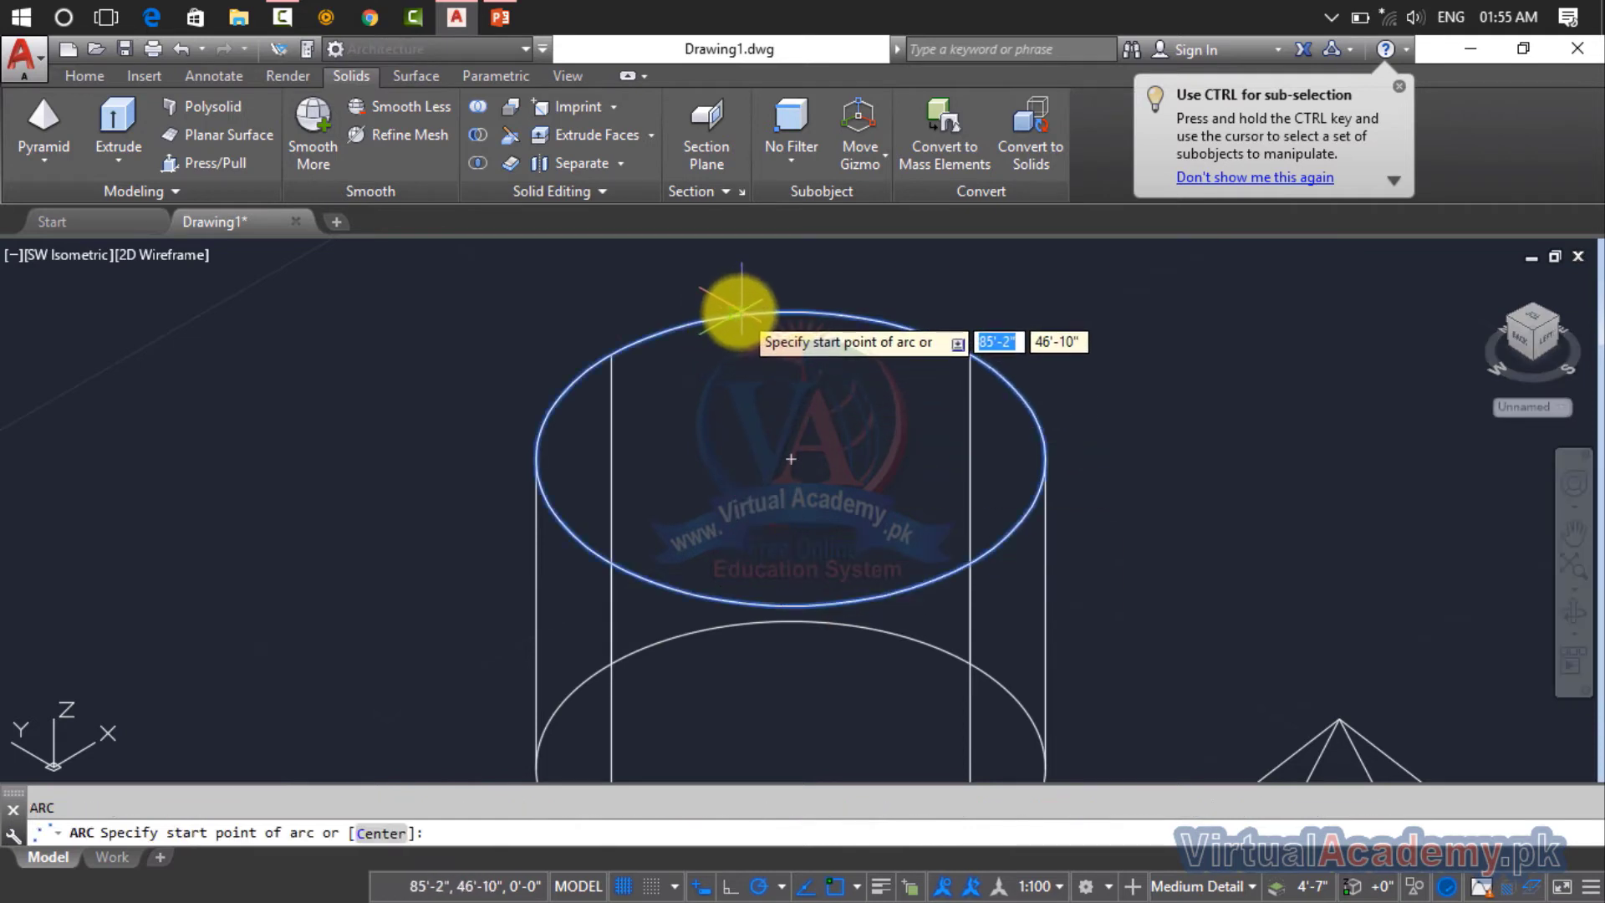
click(734, 315)
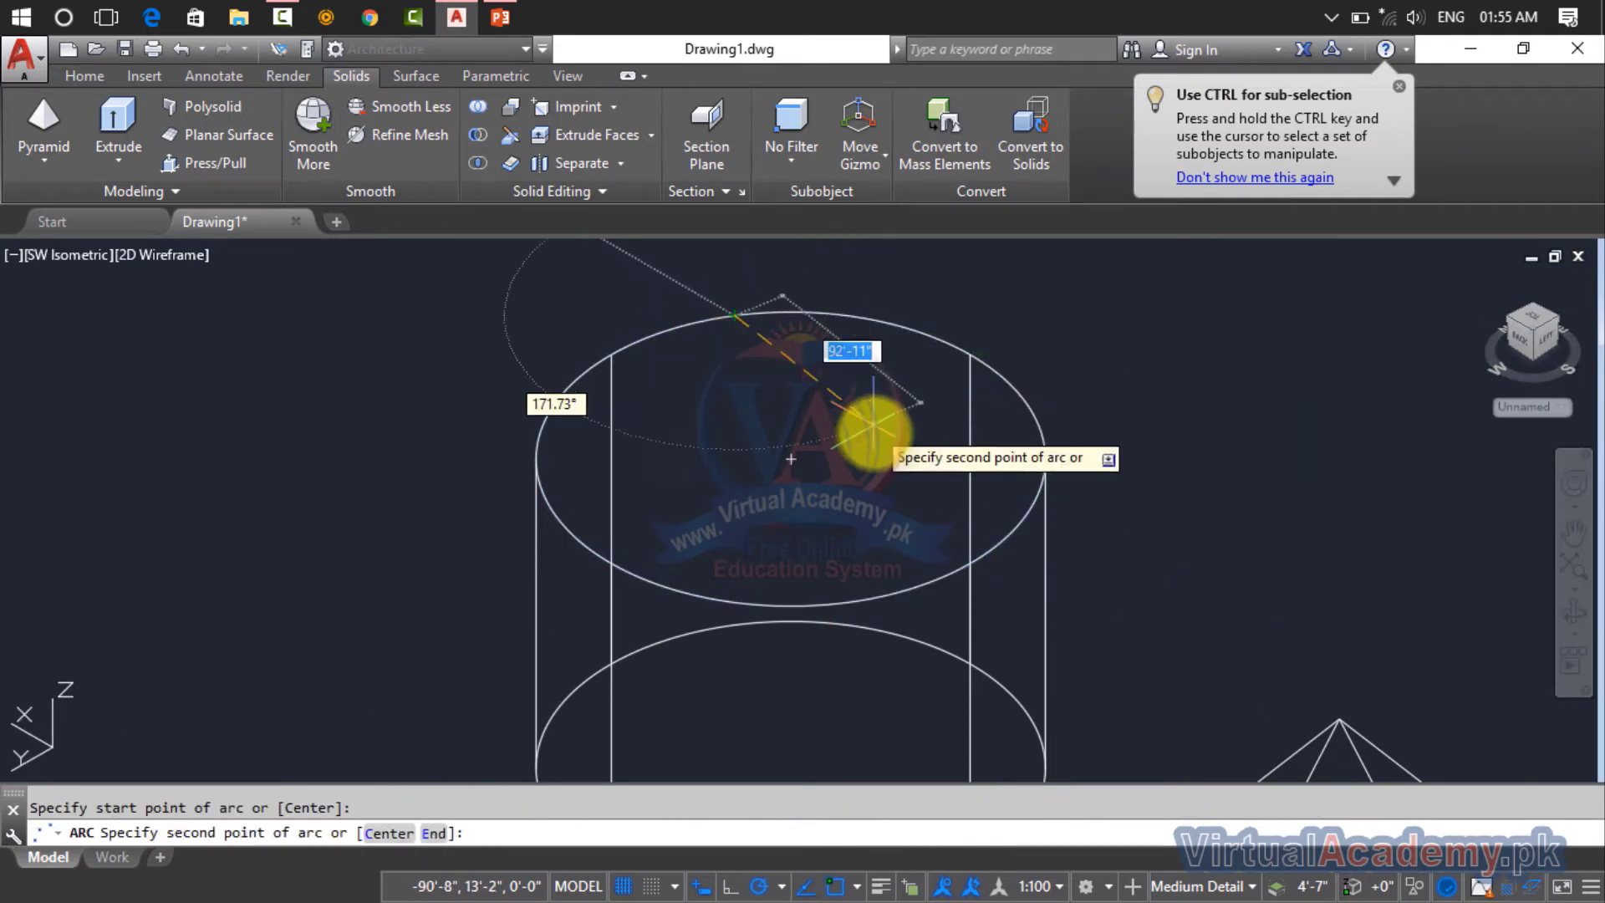
click(855, 398)
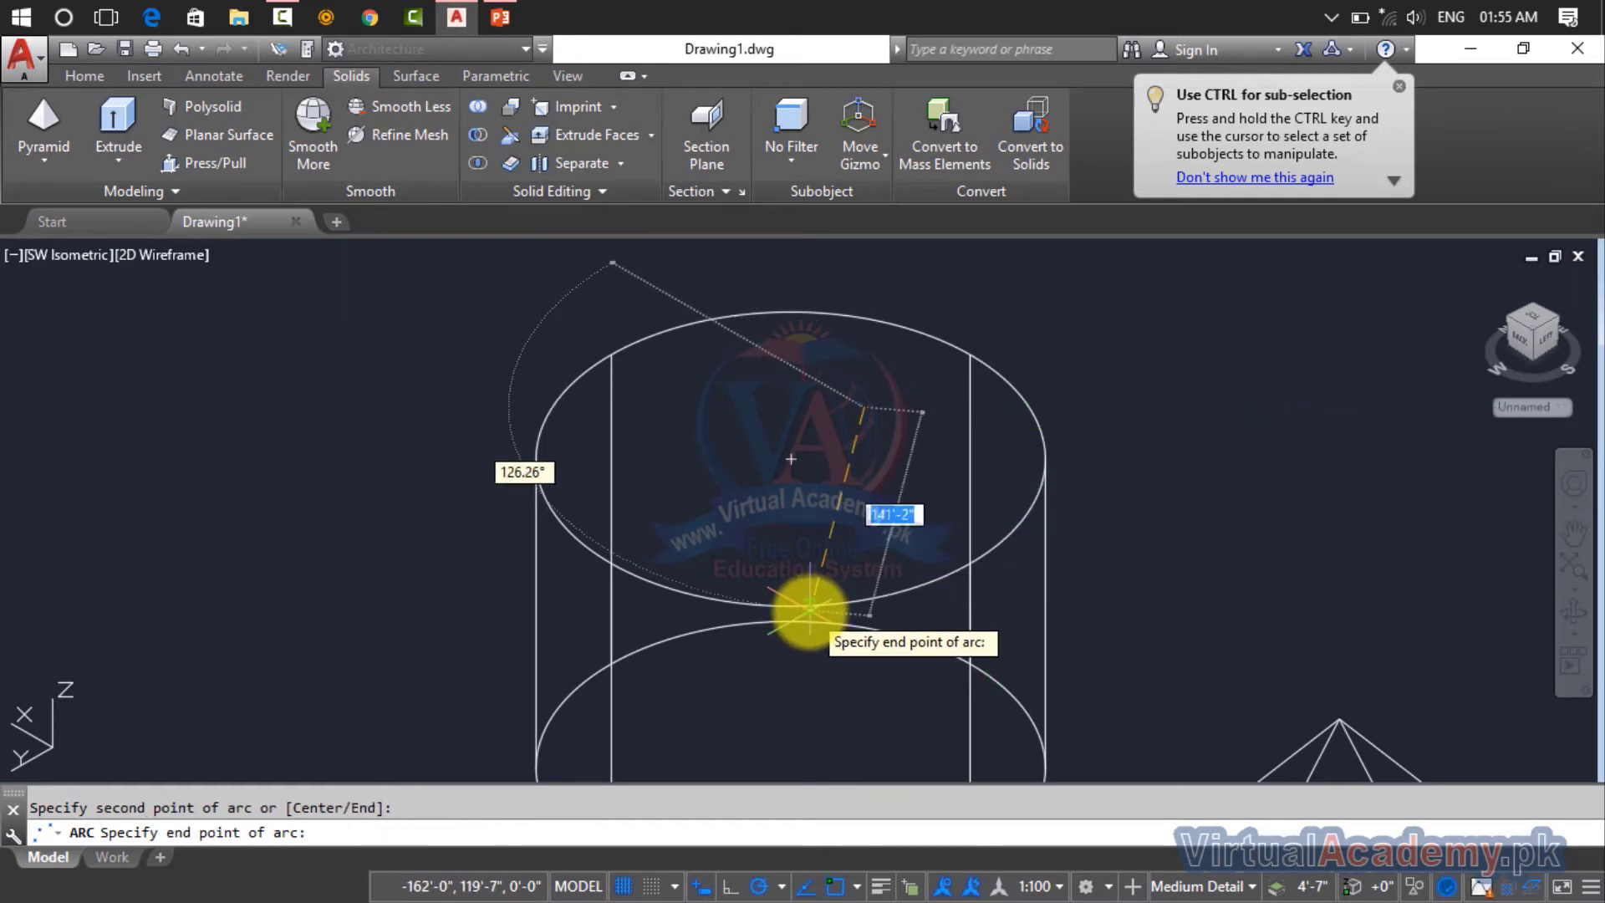
scroll(809, 609, up, 2)
scroll(786, 614, up, 2)
scroll(794, 627, up, 2)
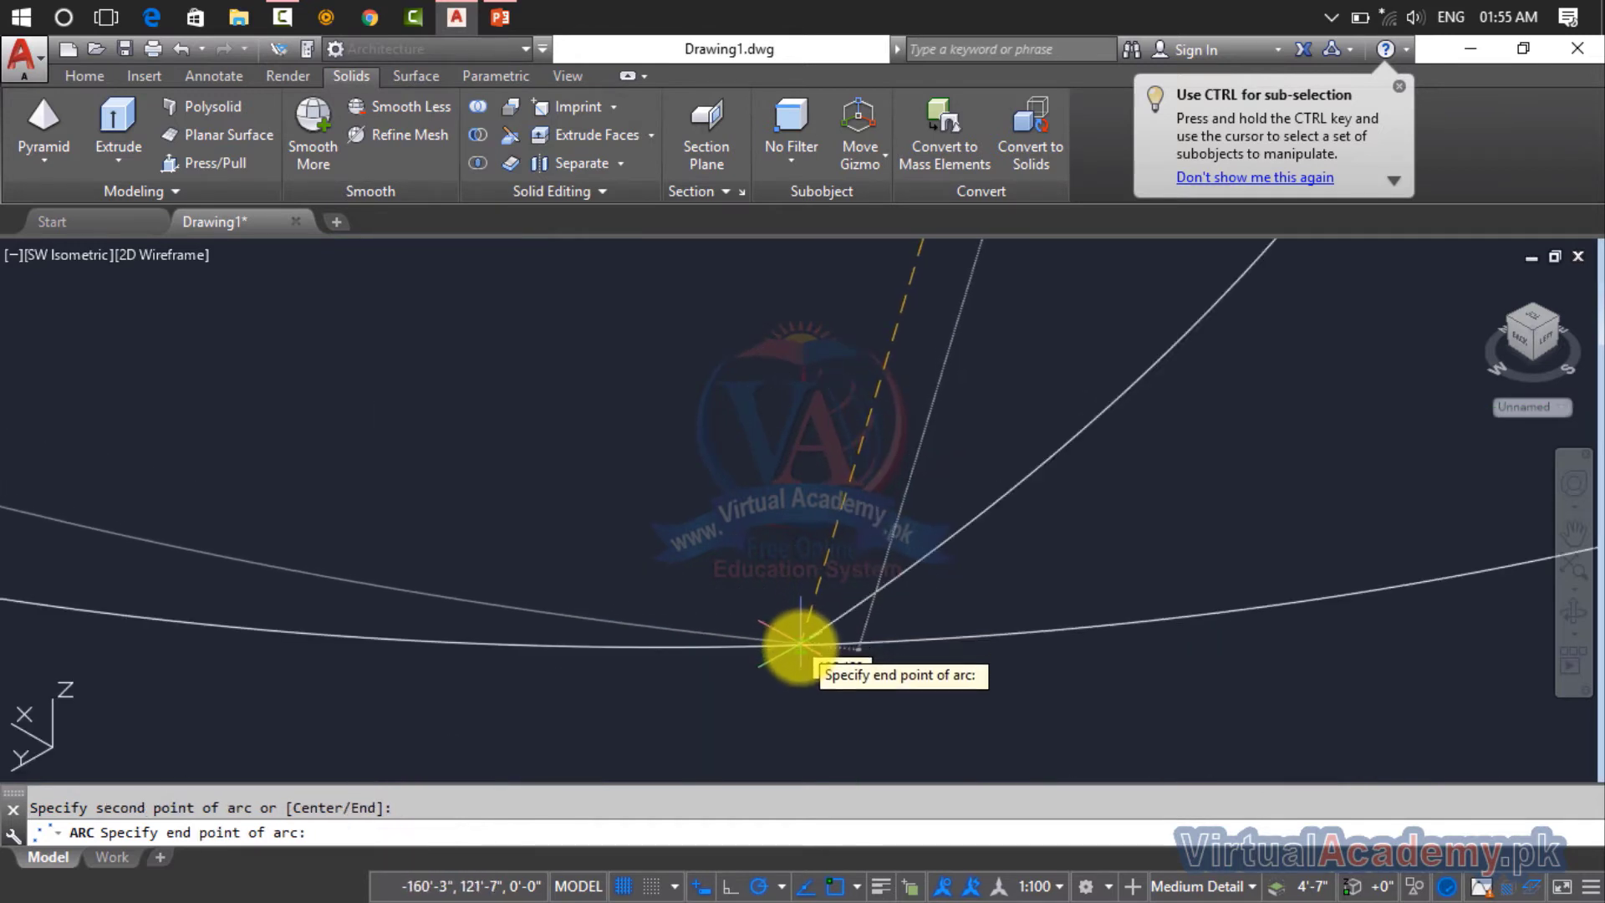
click(800, 643)
scroll(836, 544, down, 3)
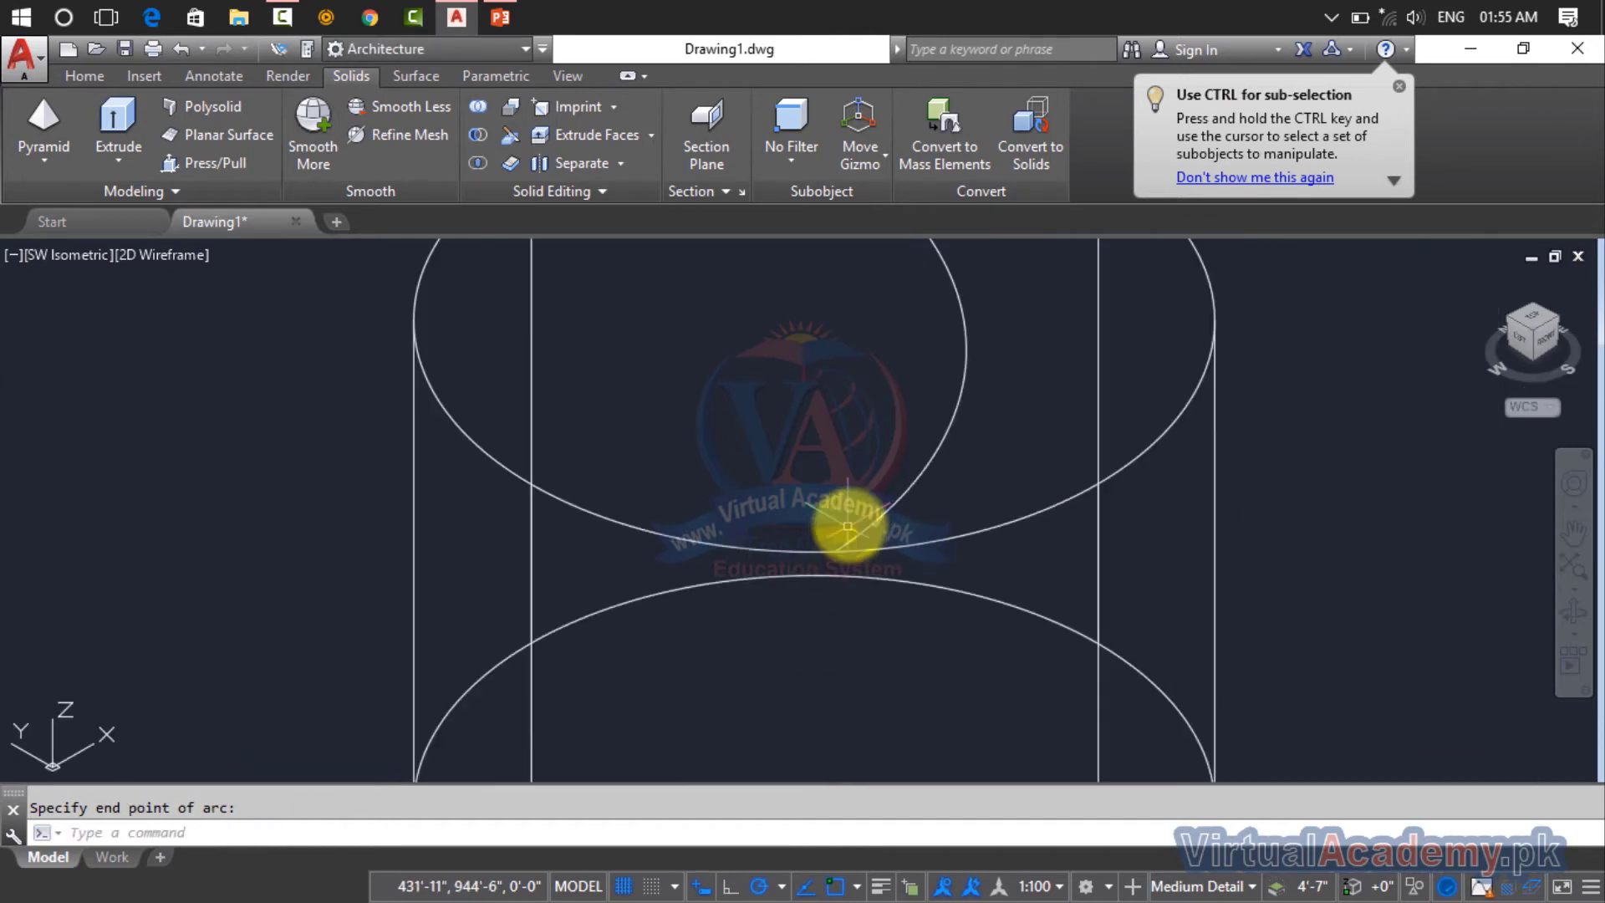
scroll(828, 560, down, 1)
scroll(803, 568, down, 2)
scroll(827, 501, down, 2)
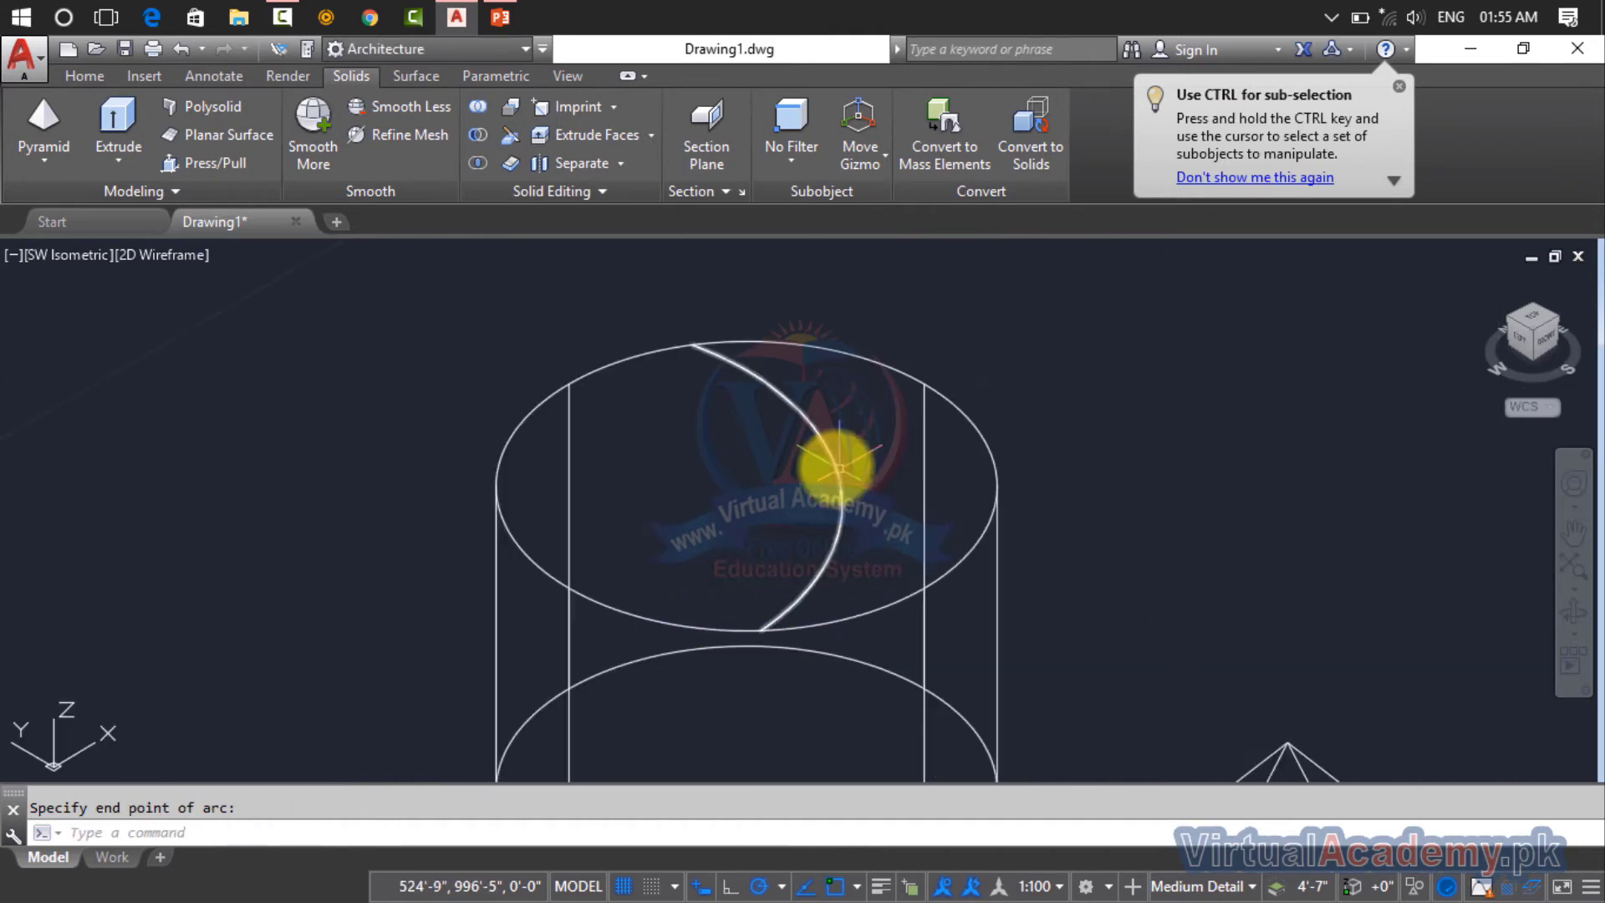
- Imprint the arc onto the cylinder's top face, keeping the source arc
click(558, 109)
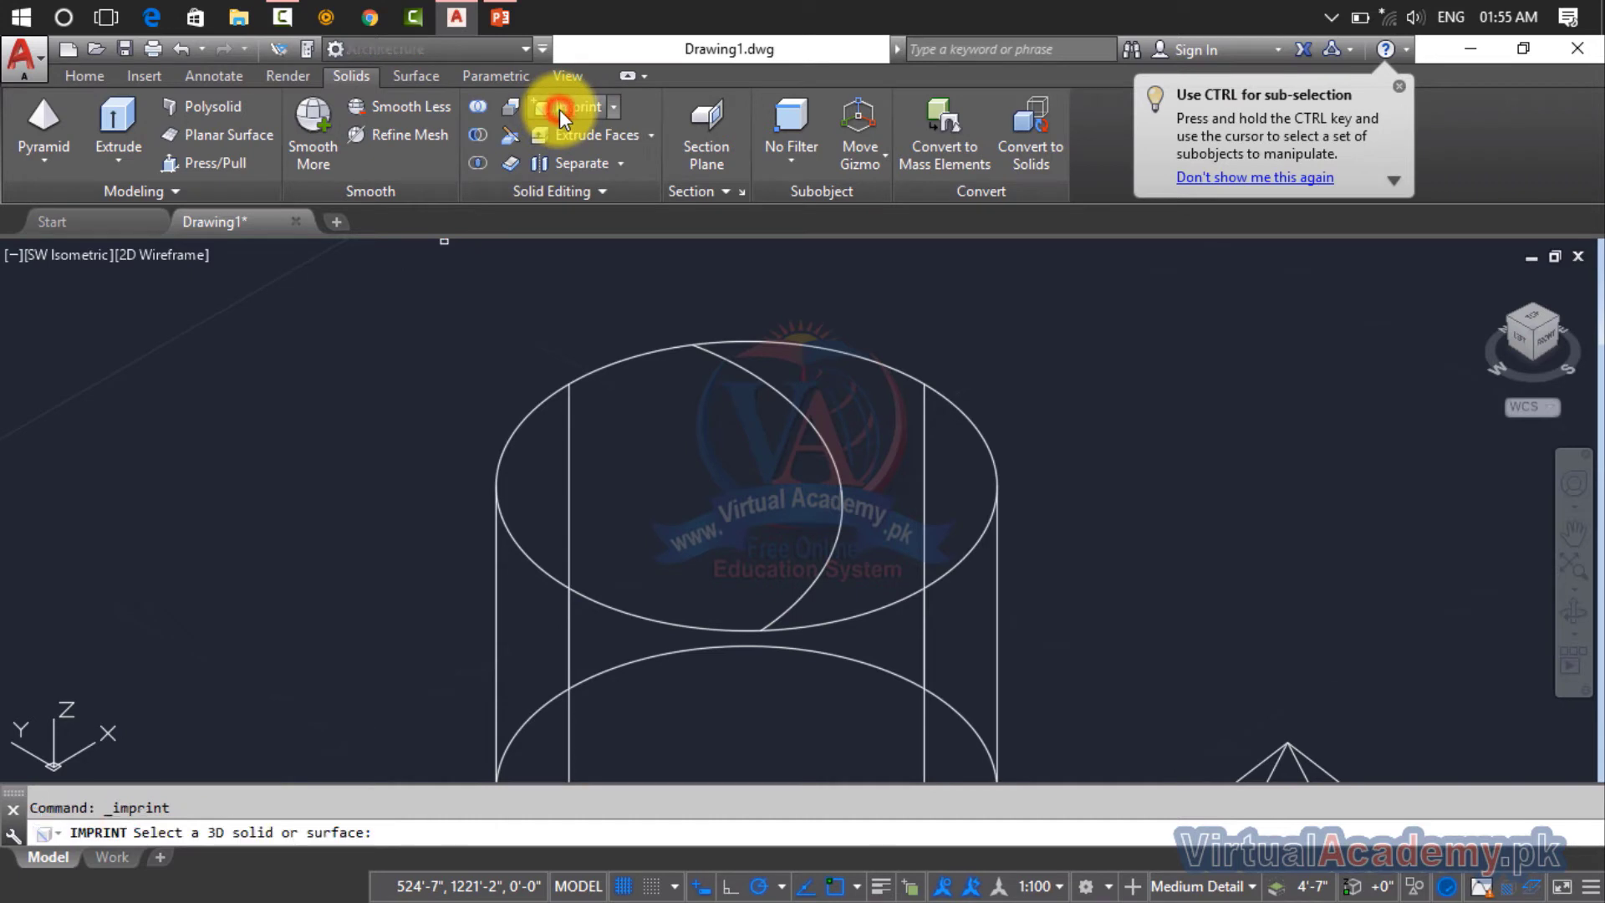
click(966, 420)
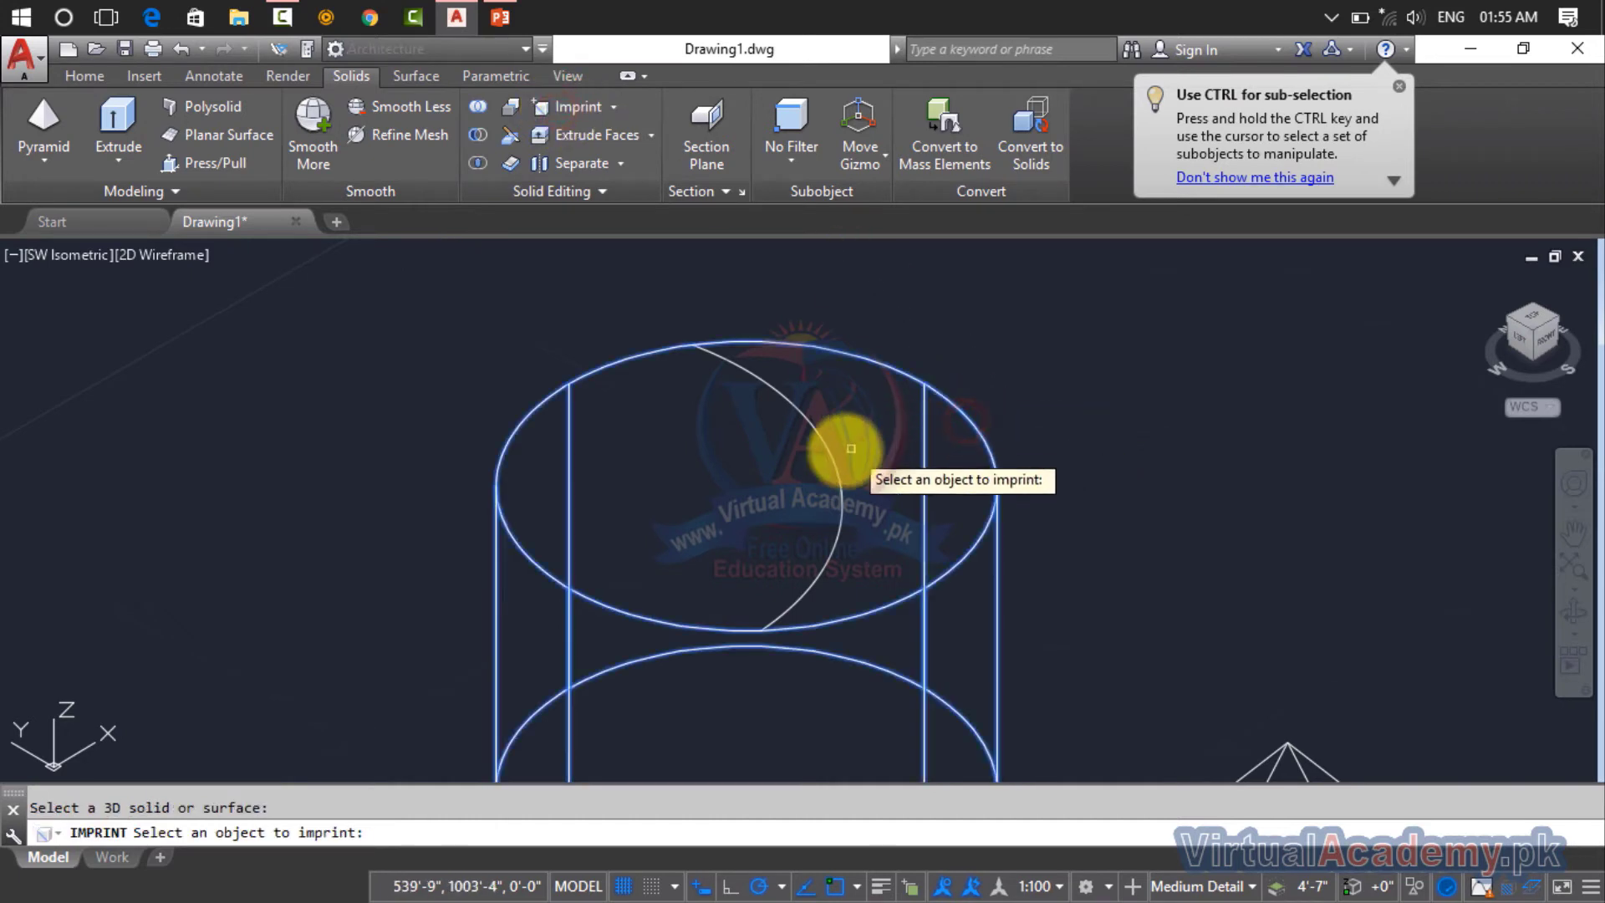
click(822, 453)
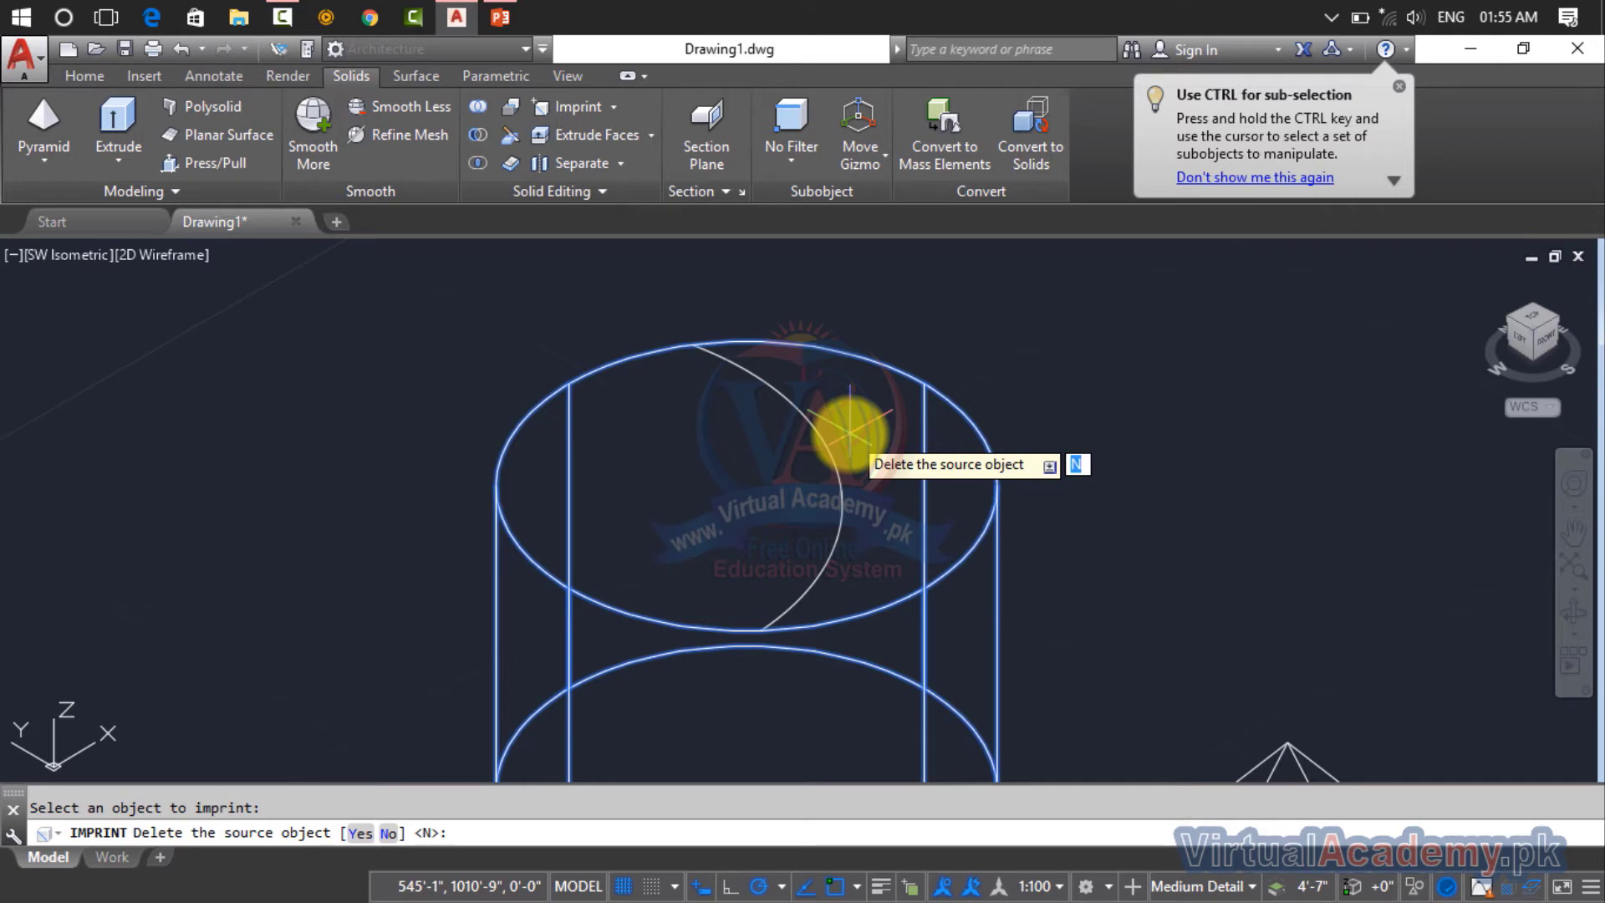
key(Return)
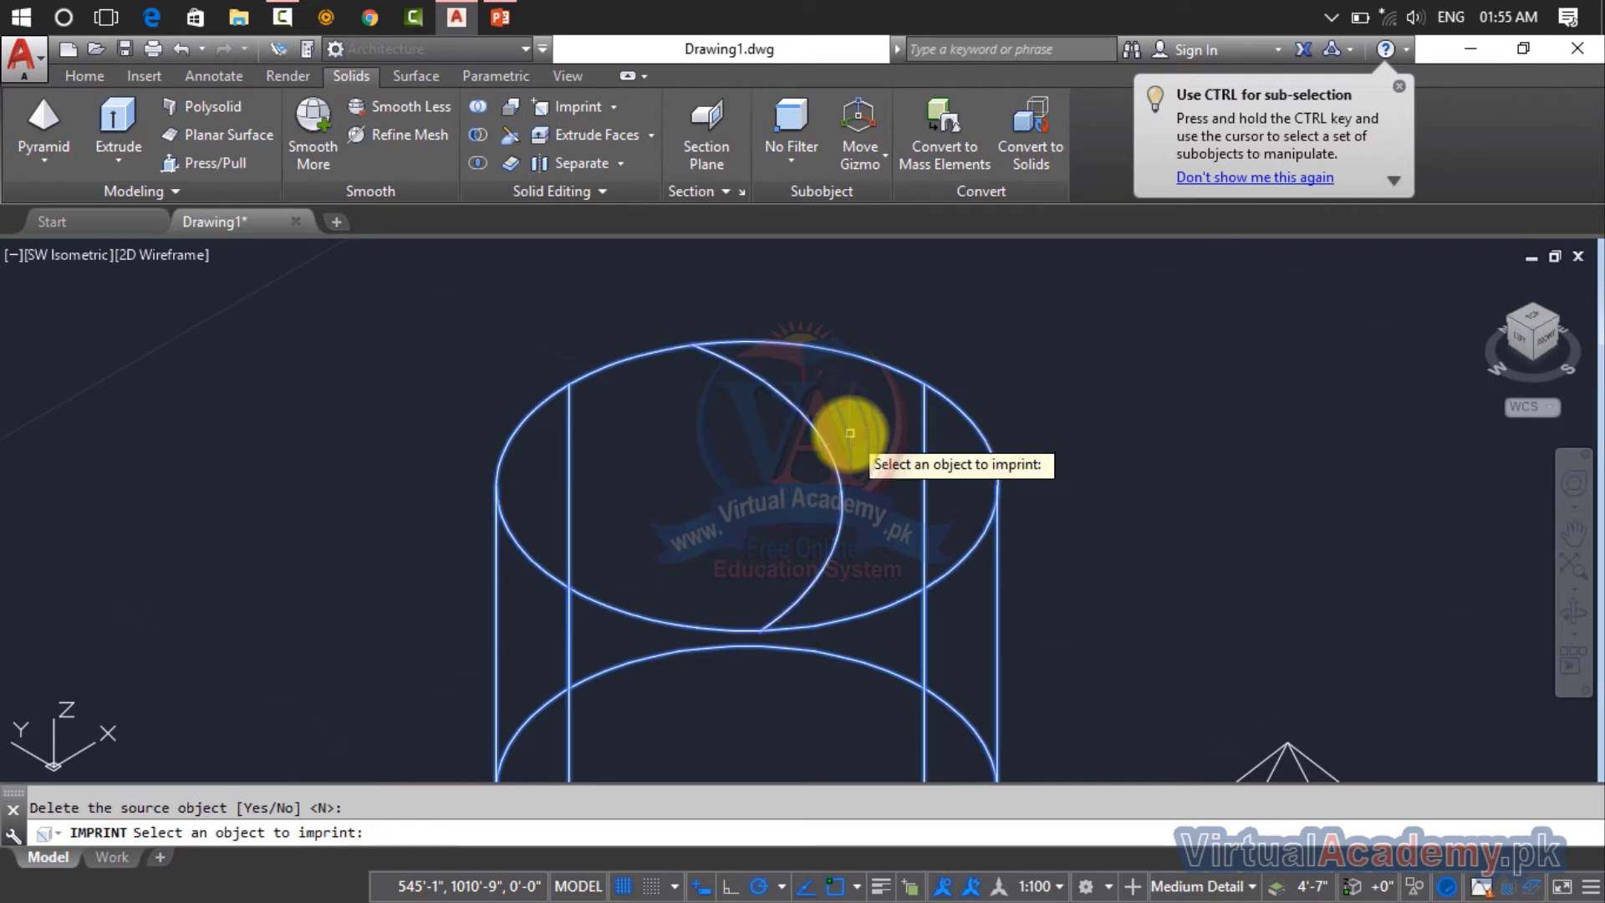
key(Return)
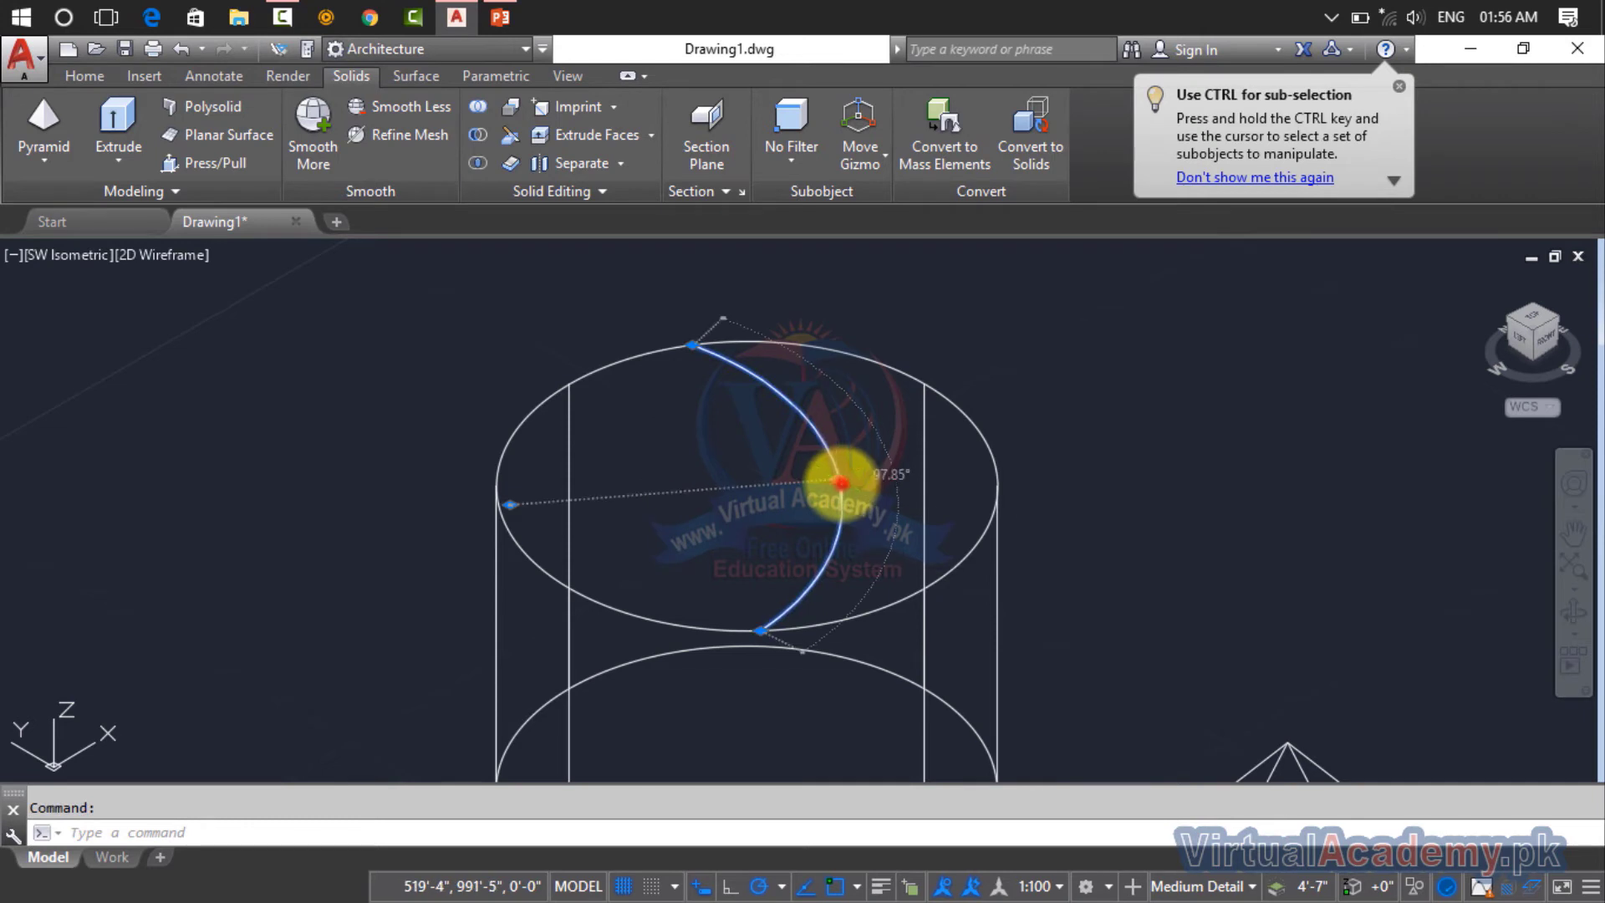
- Undo a trial stretch of the arc, then move the stray arc aside and delete it
click(841, 482)
click(1163, 458)
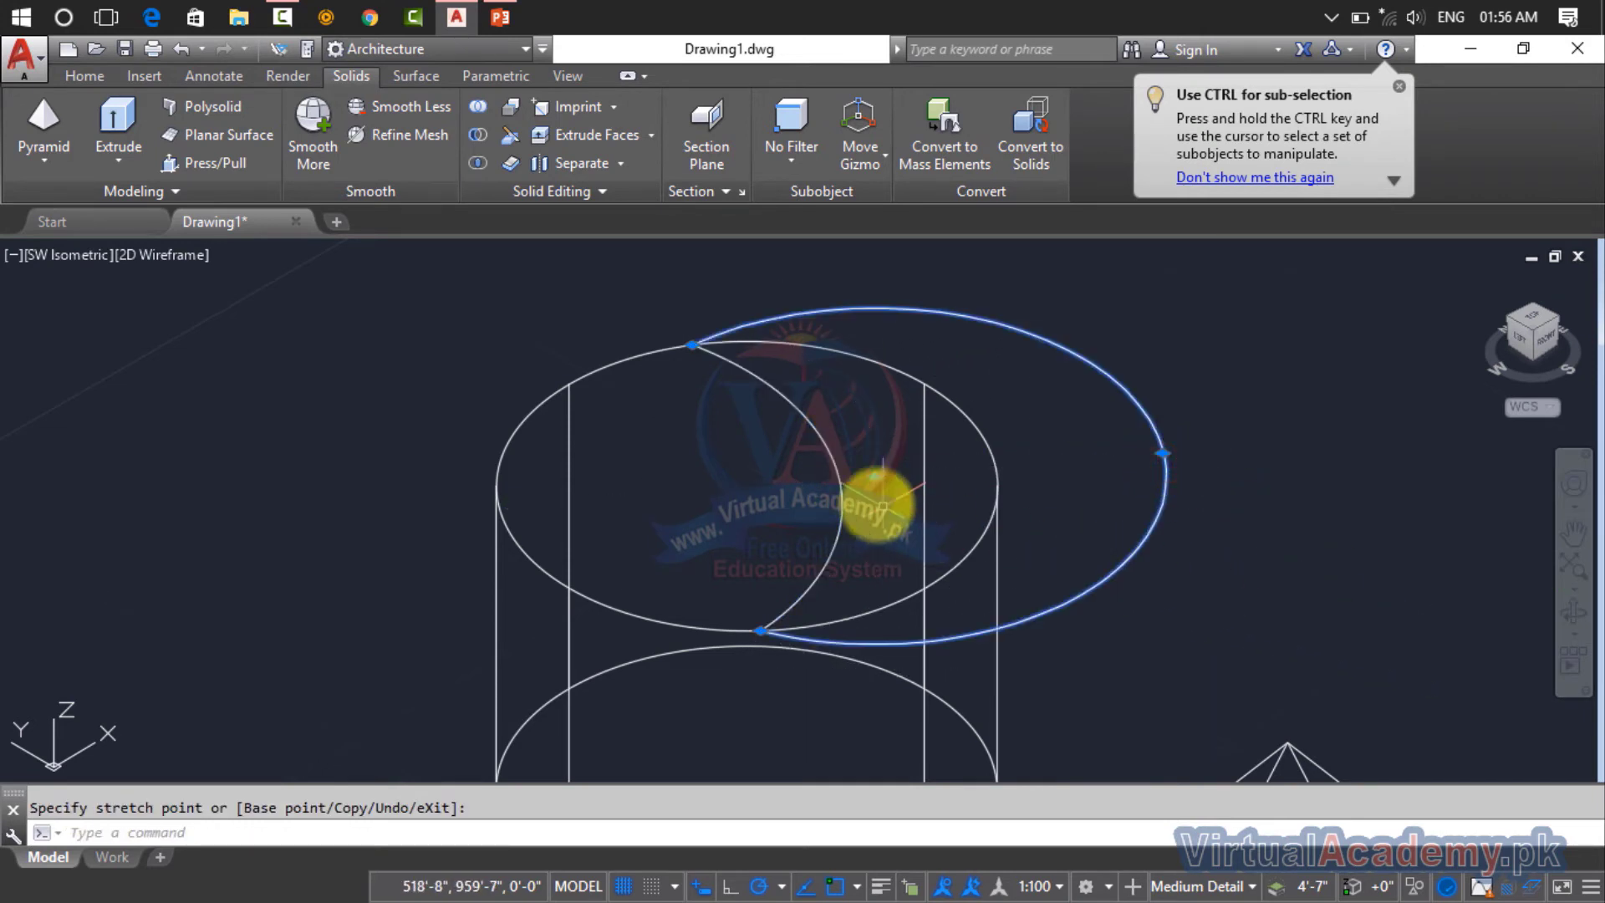
right_click(841, 479)
key(Escape)
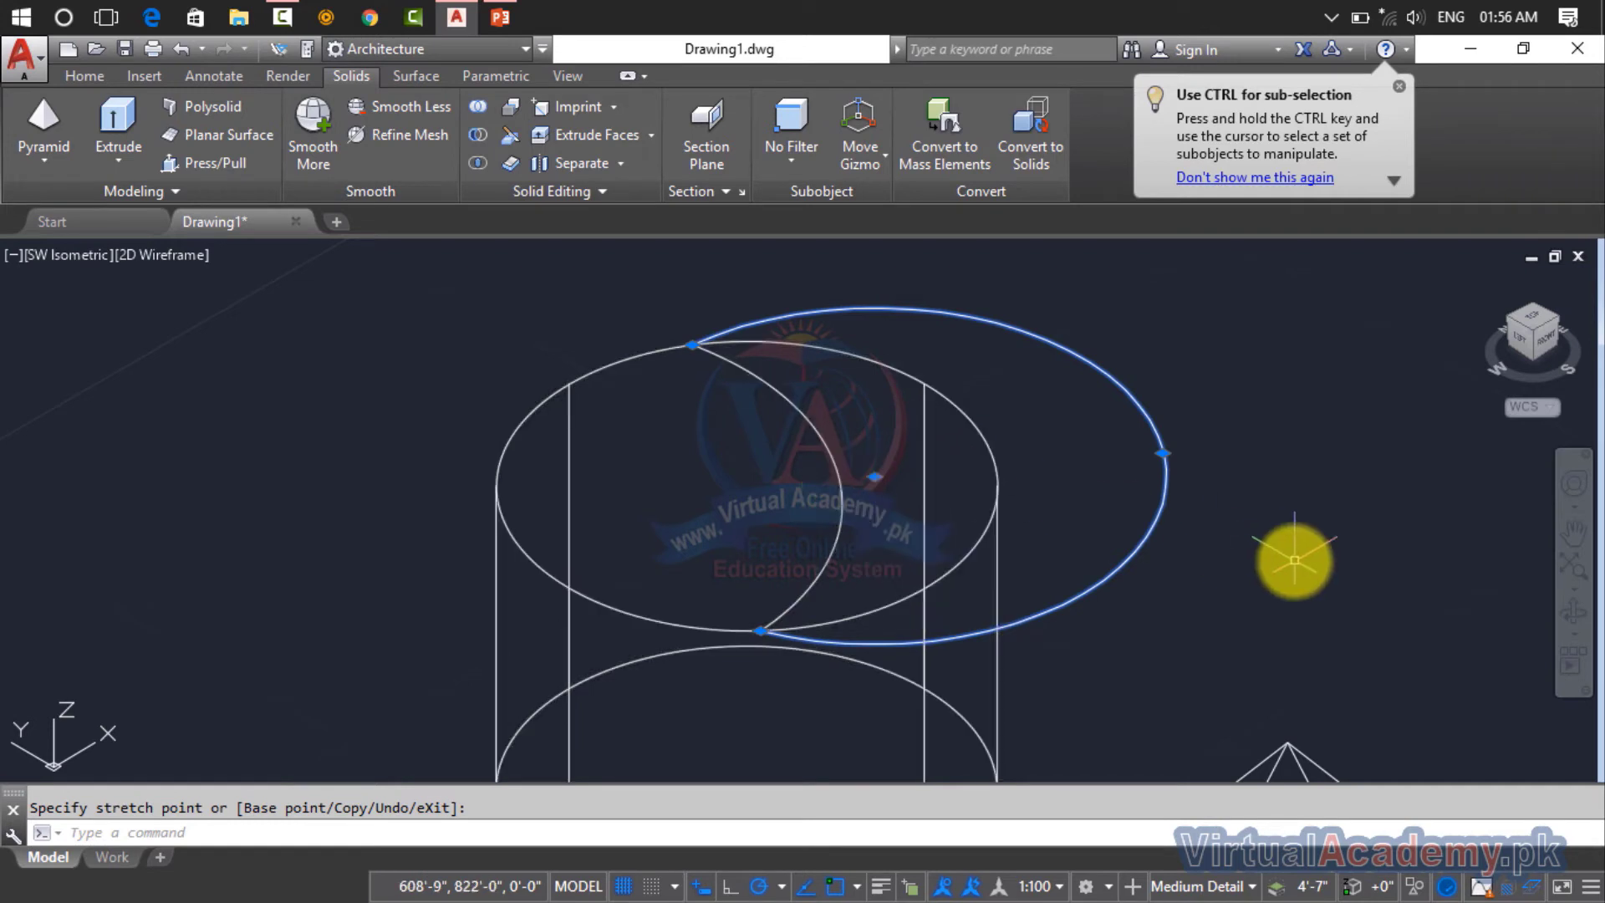
key(ctrl+z)
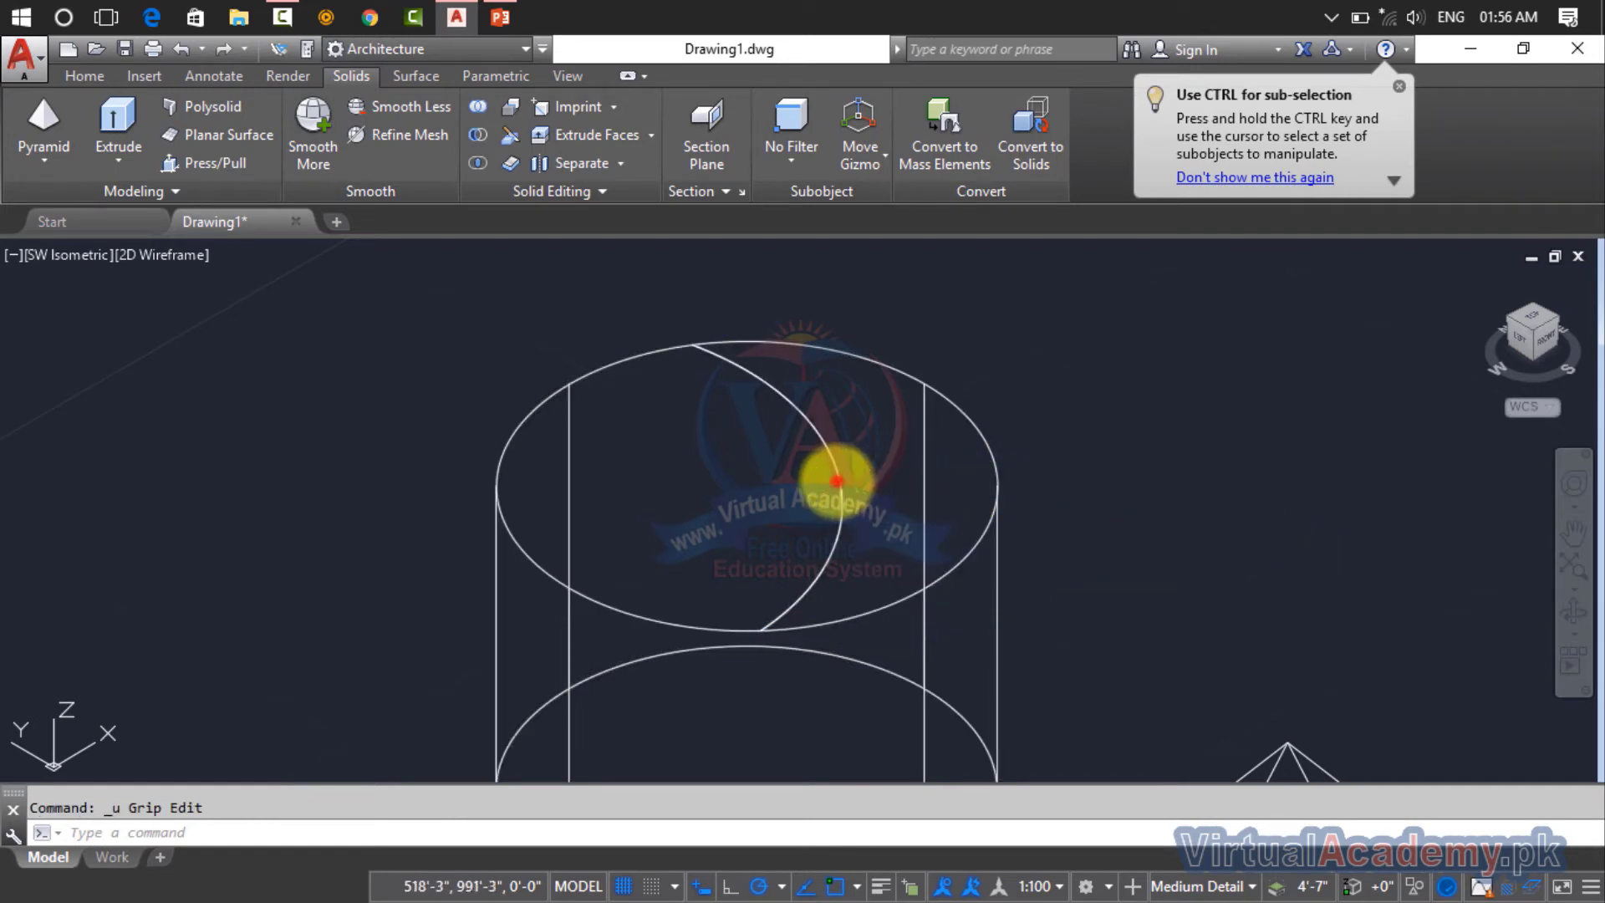
click(837, 480)
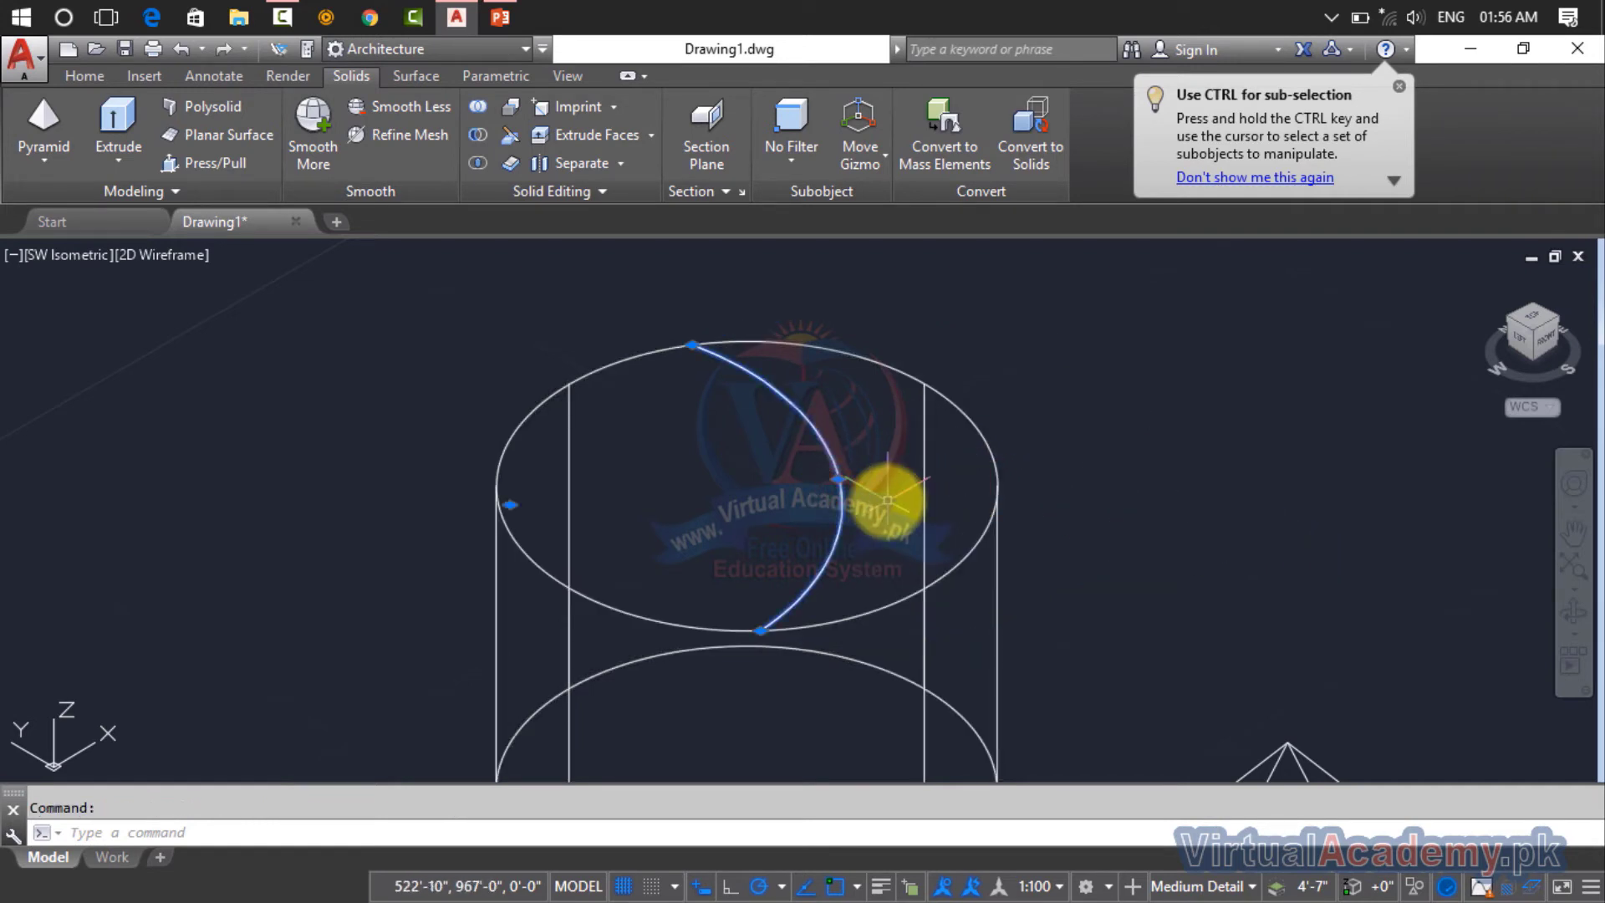
text(m)
key(Return)
click(849, 486)
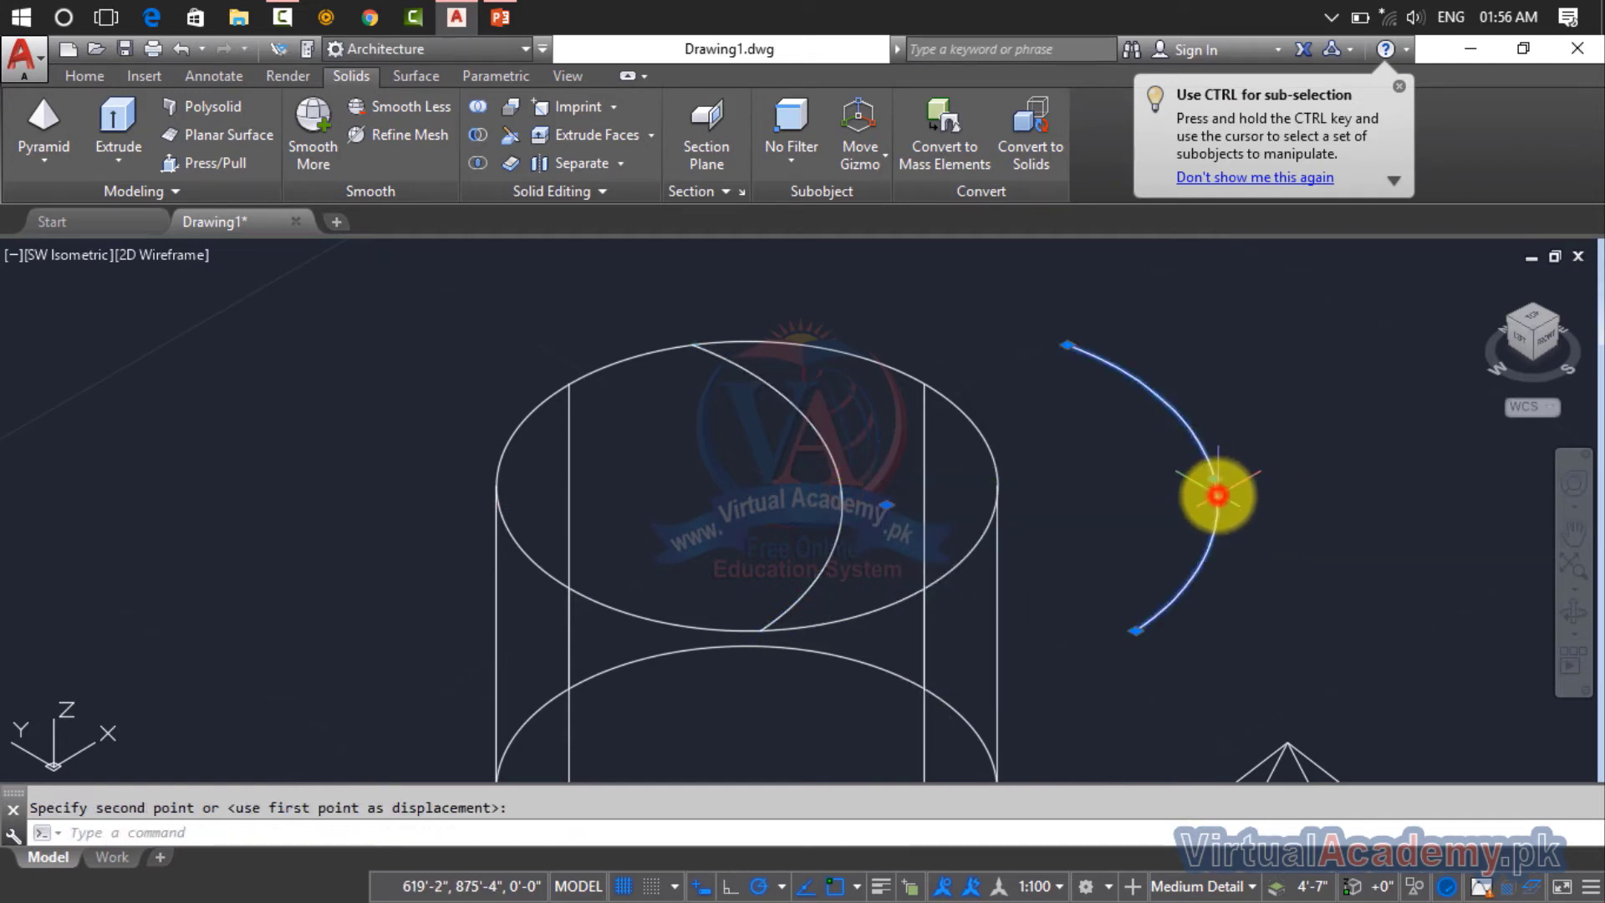
key(Delete)
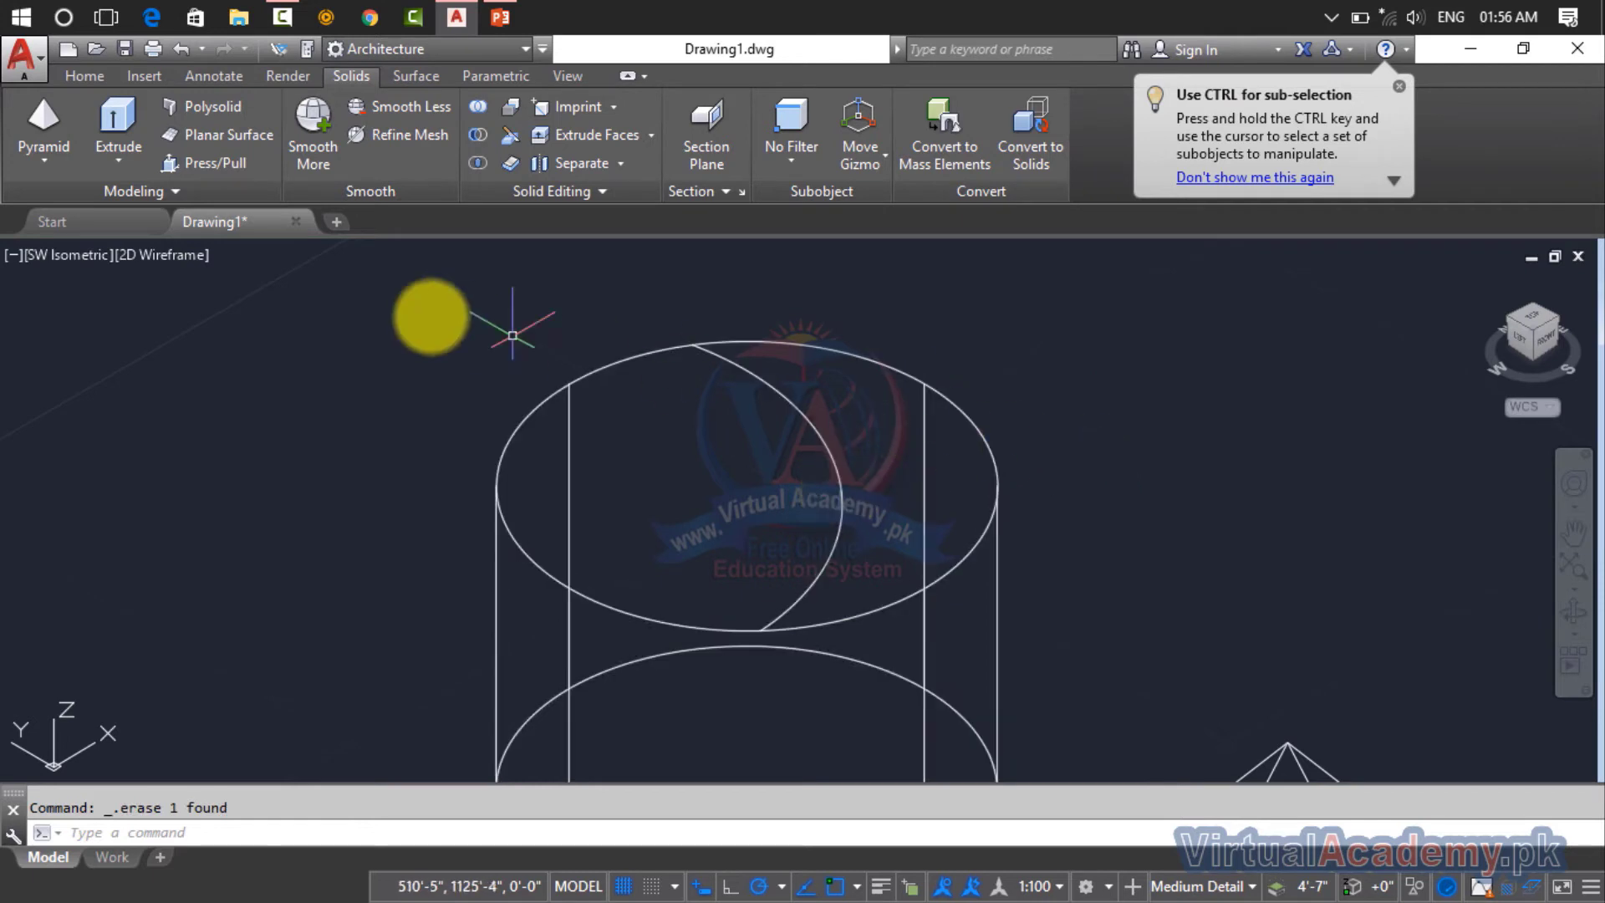
- Press-pull the arc-bounded region of the cylinder top upward into a taller section
click(208, 165)
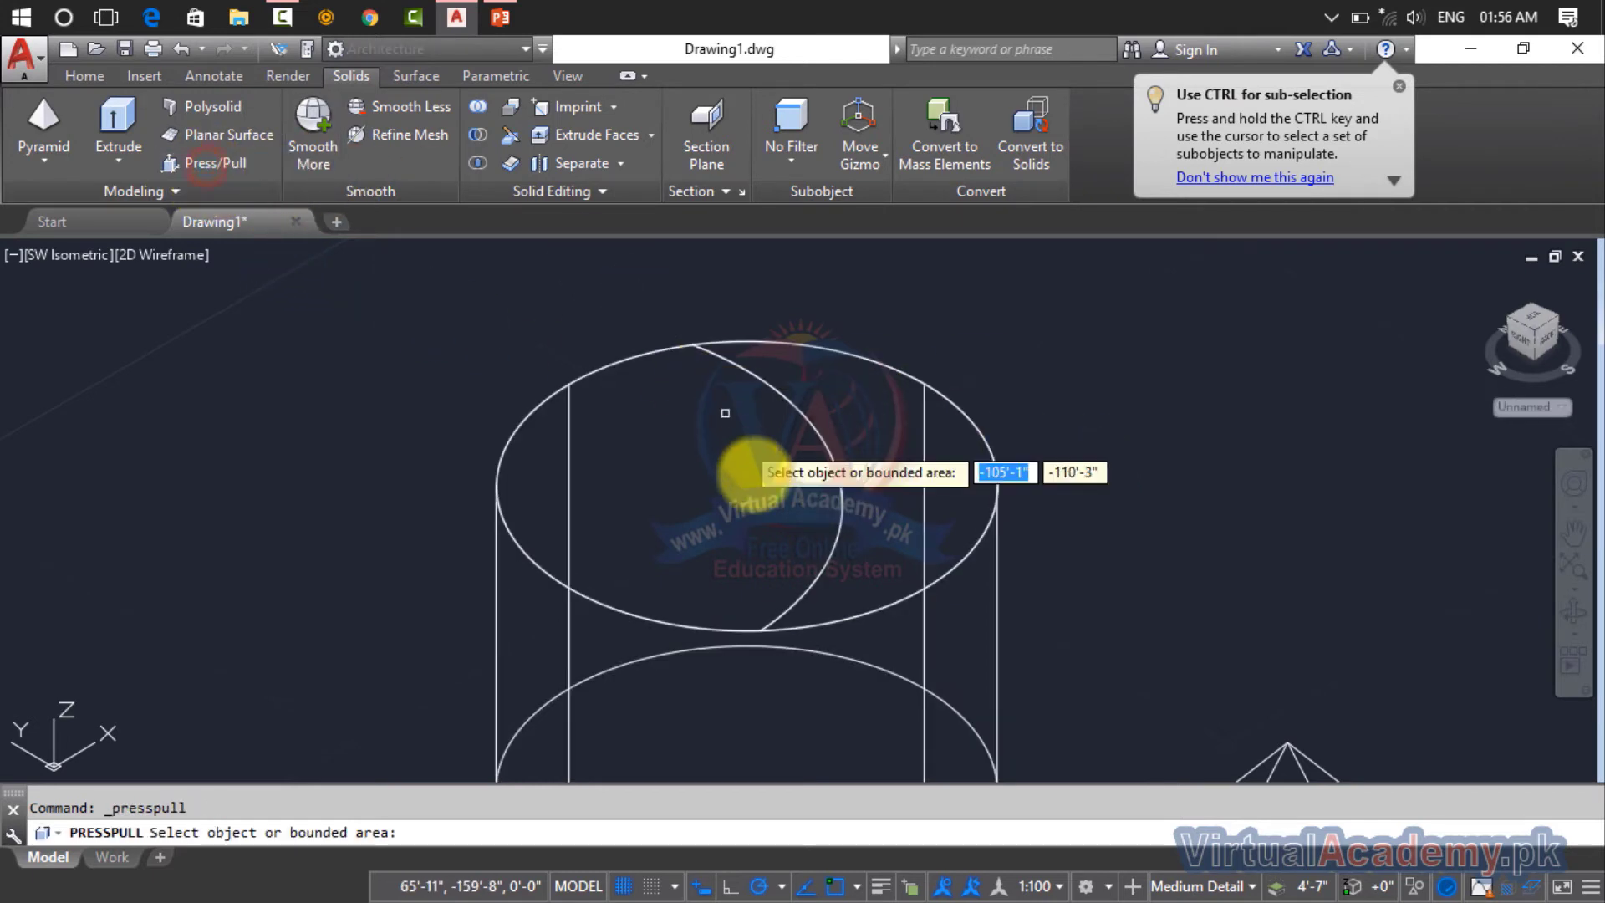
click(913, 477)
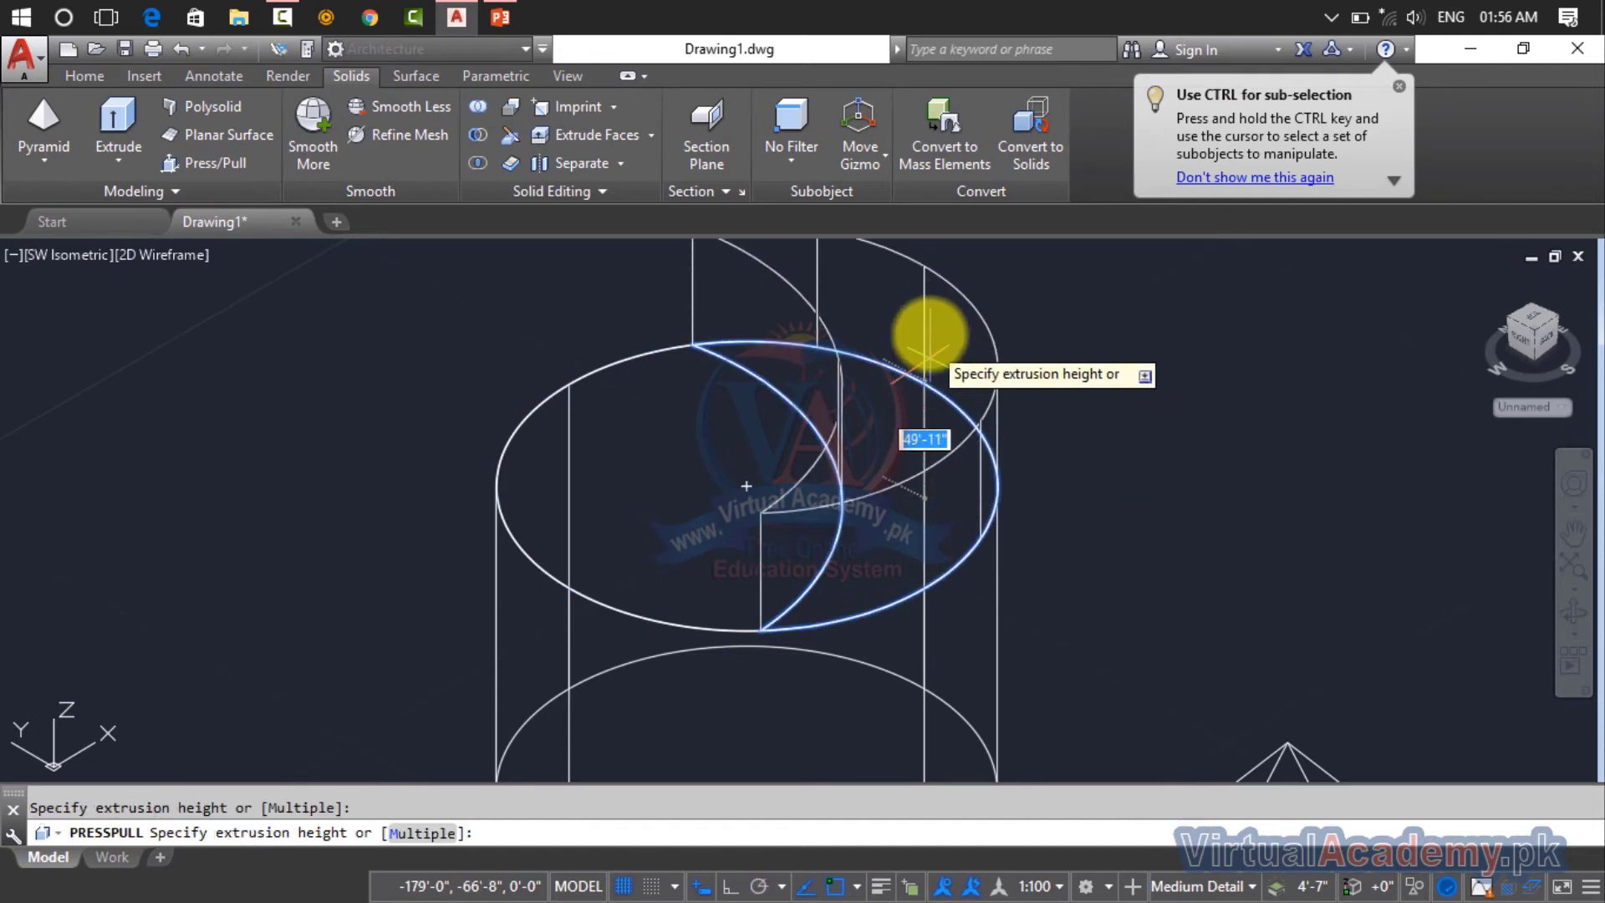
scroll(921, 329, down, 2)
scroll(923, 359, down, 4)
click(930, 376)
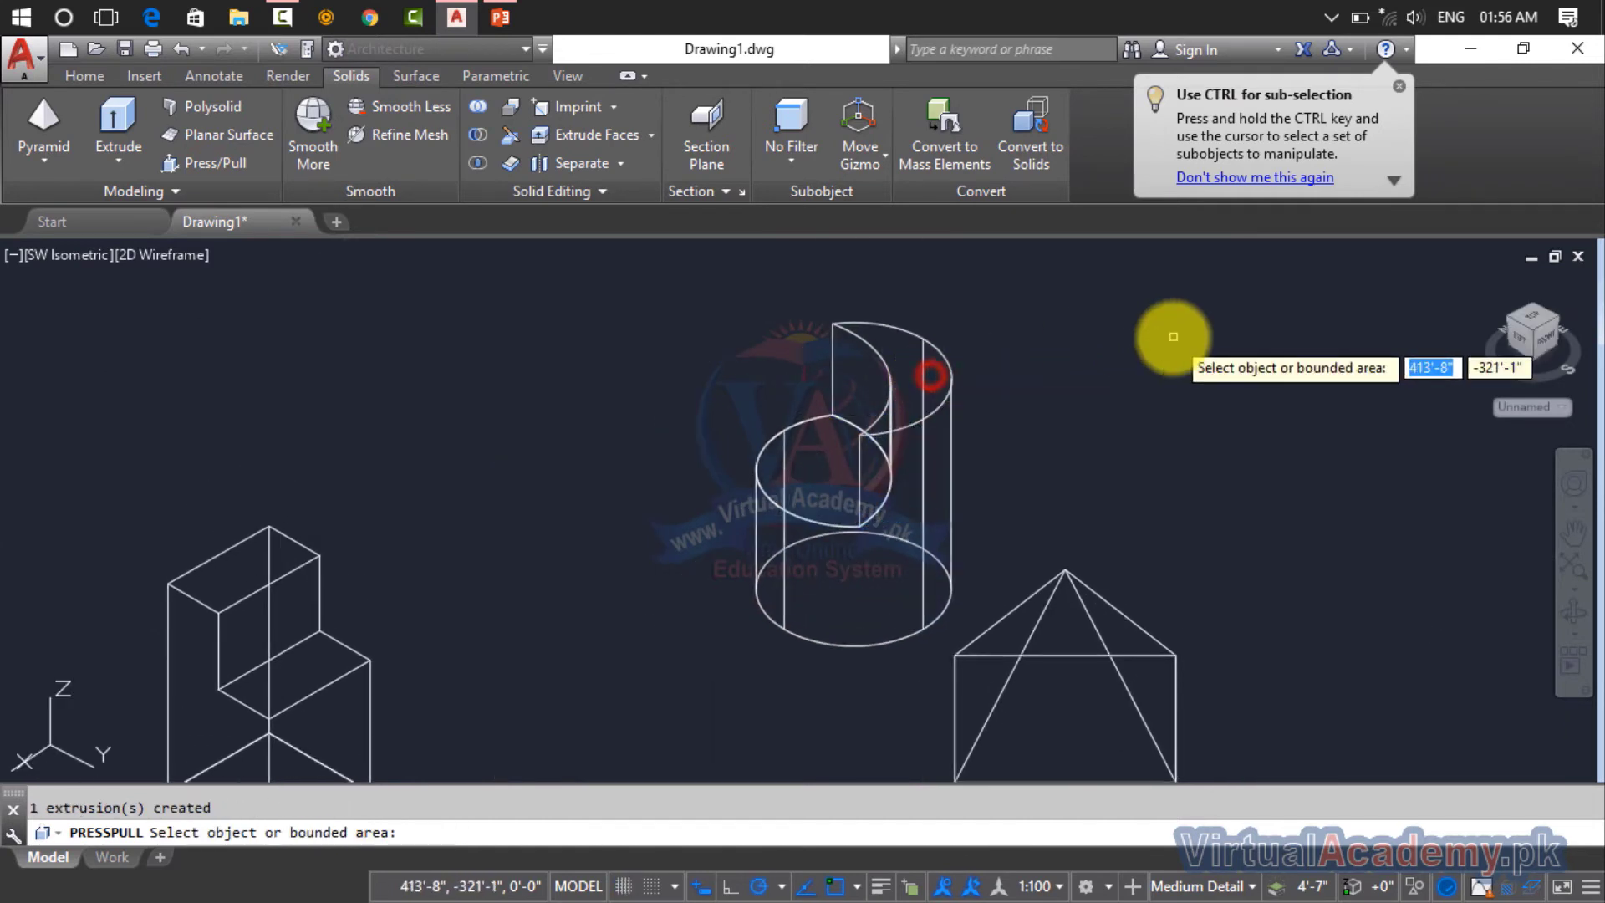
key(Escape)
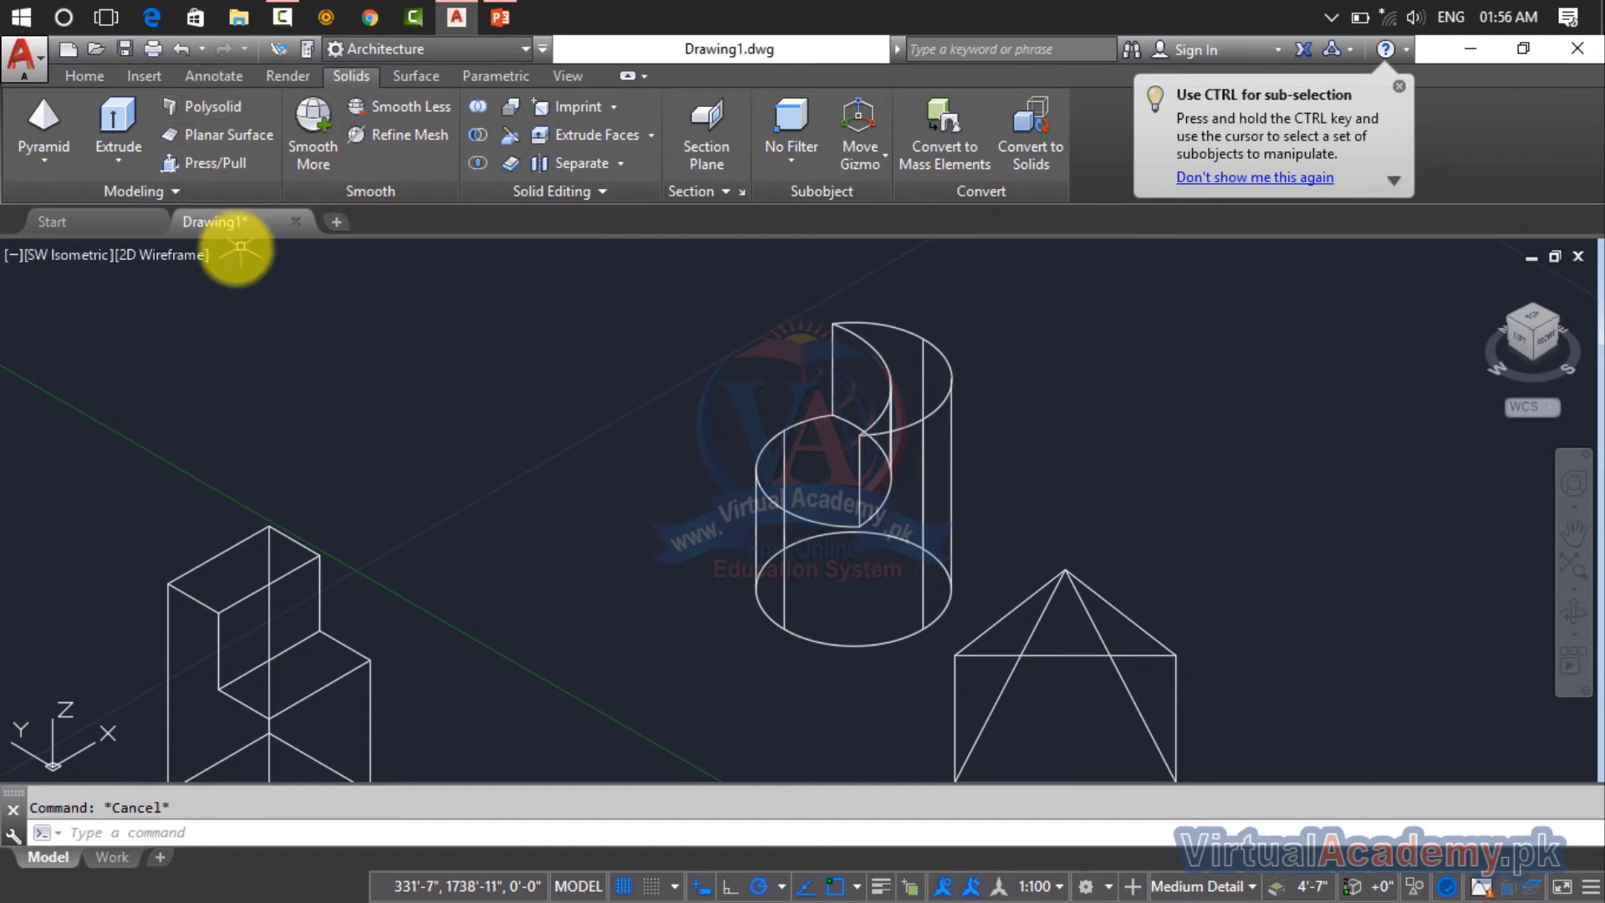
- Set the viewport visual style to Realistic
click(186, 258)
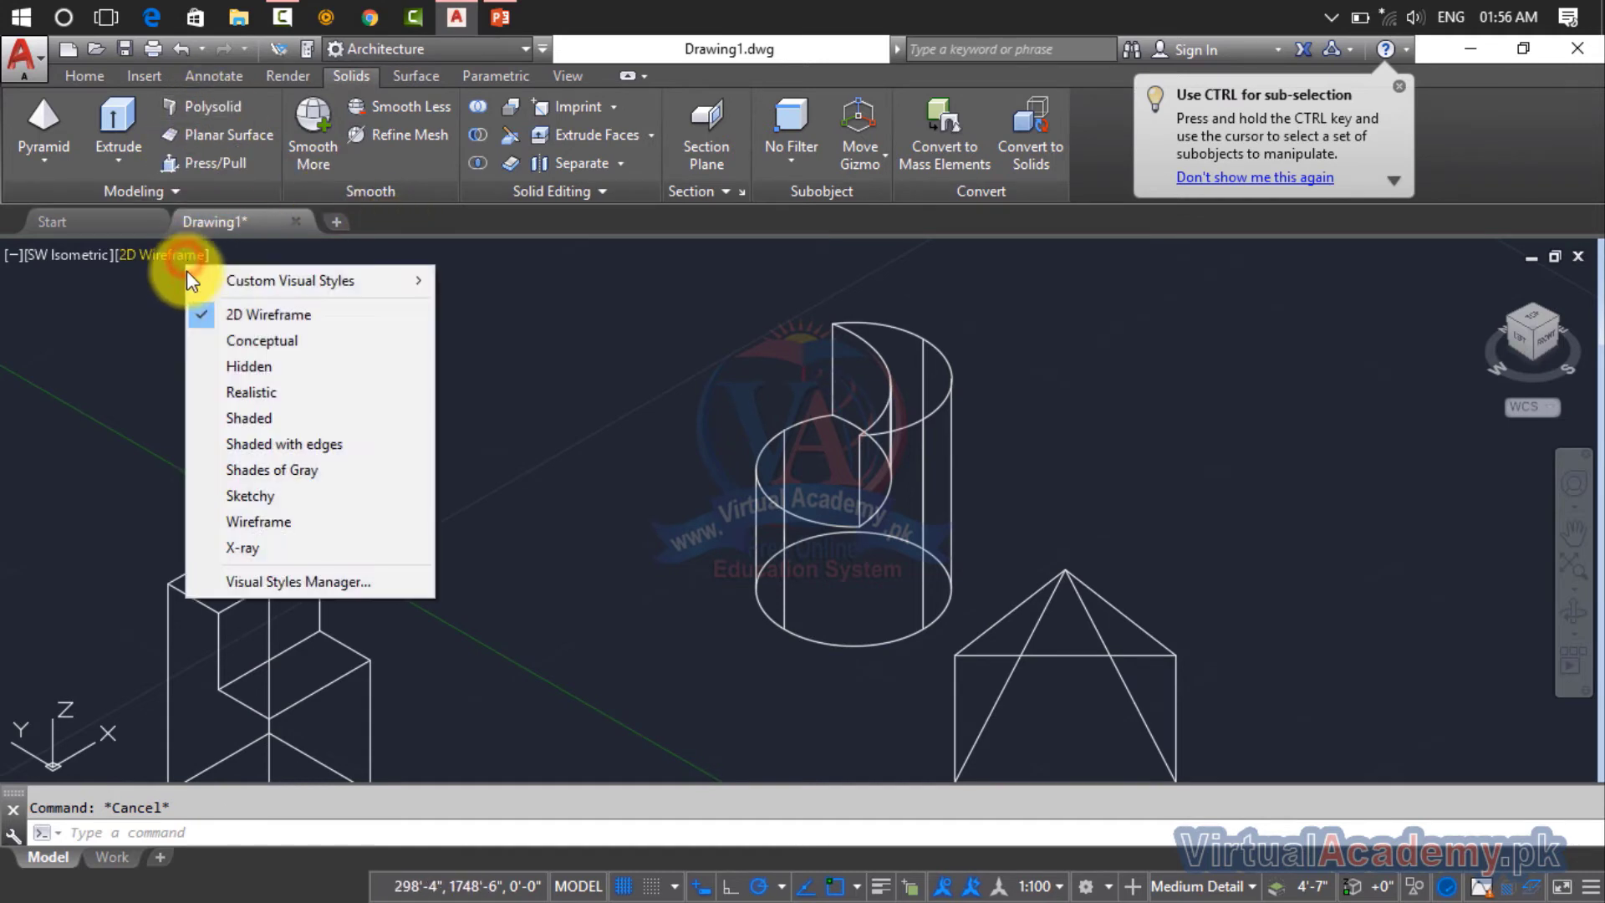
click(257, 399)
scroll(716, 469, down, 2)
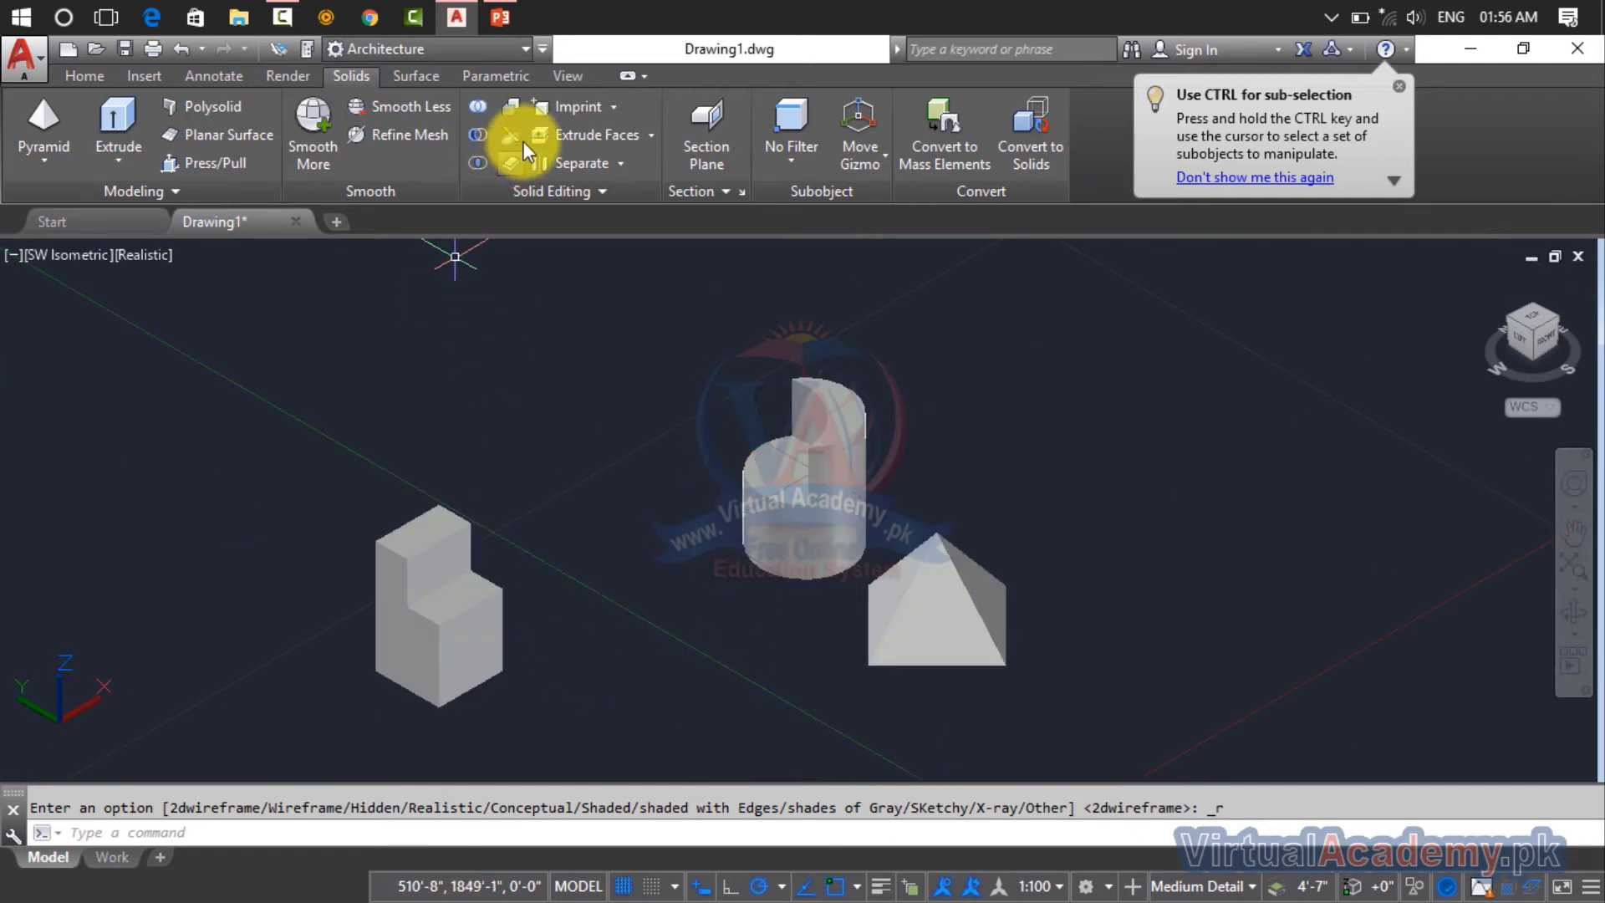
- Start Color Edges and pick the L-shaped solid's front, left and diagonal edges
click(613, 109)
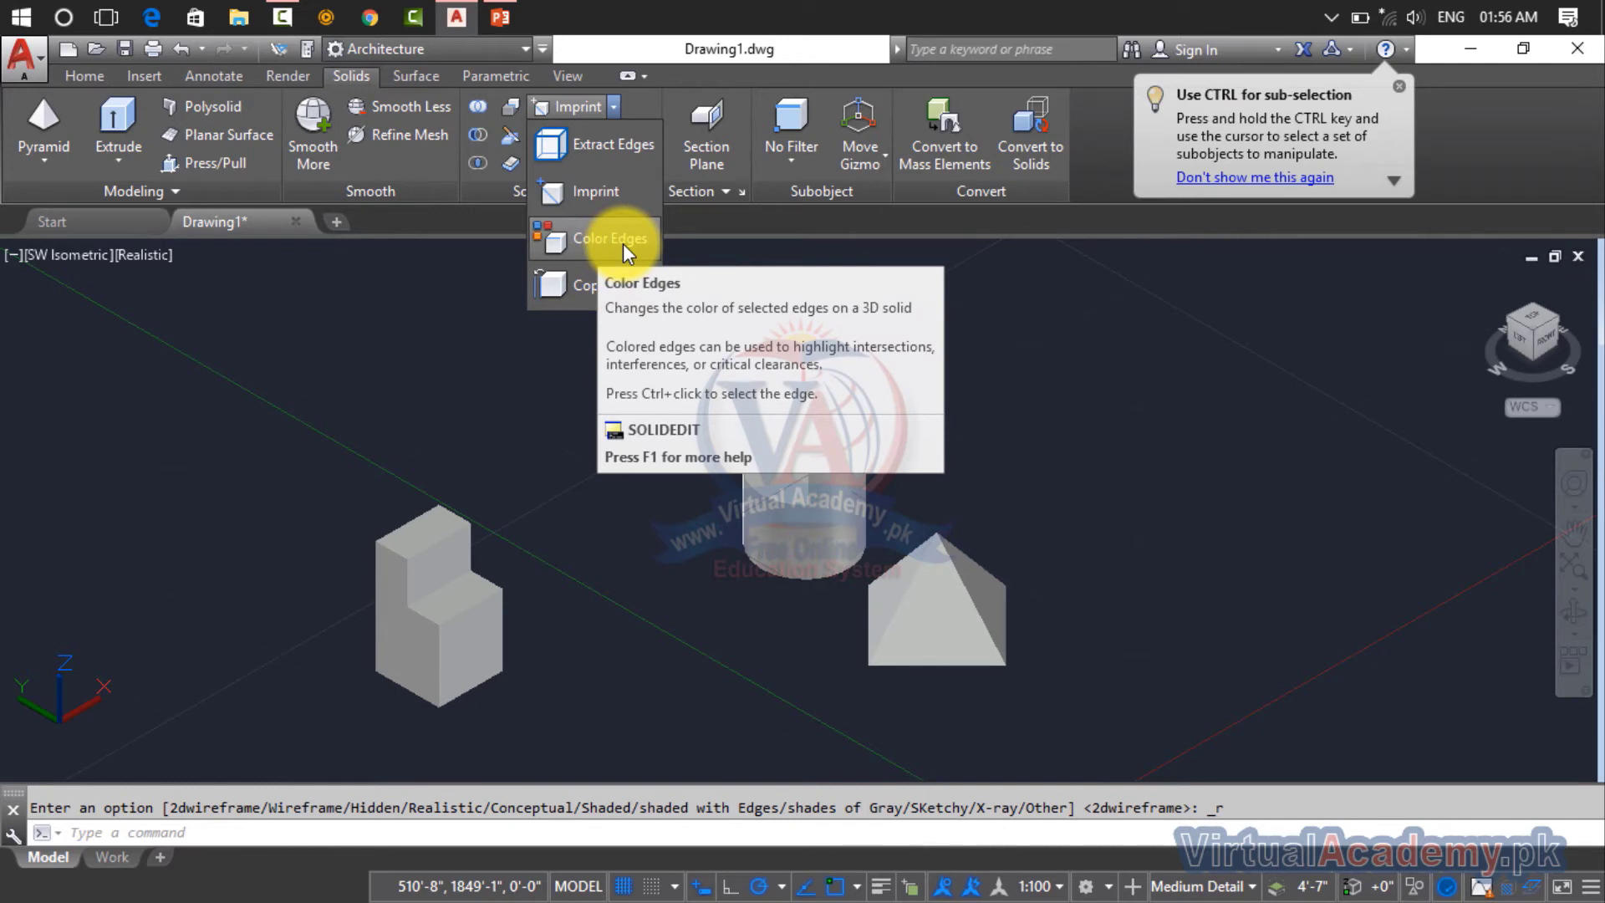
click(624, 240)
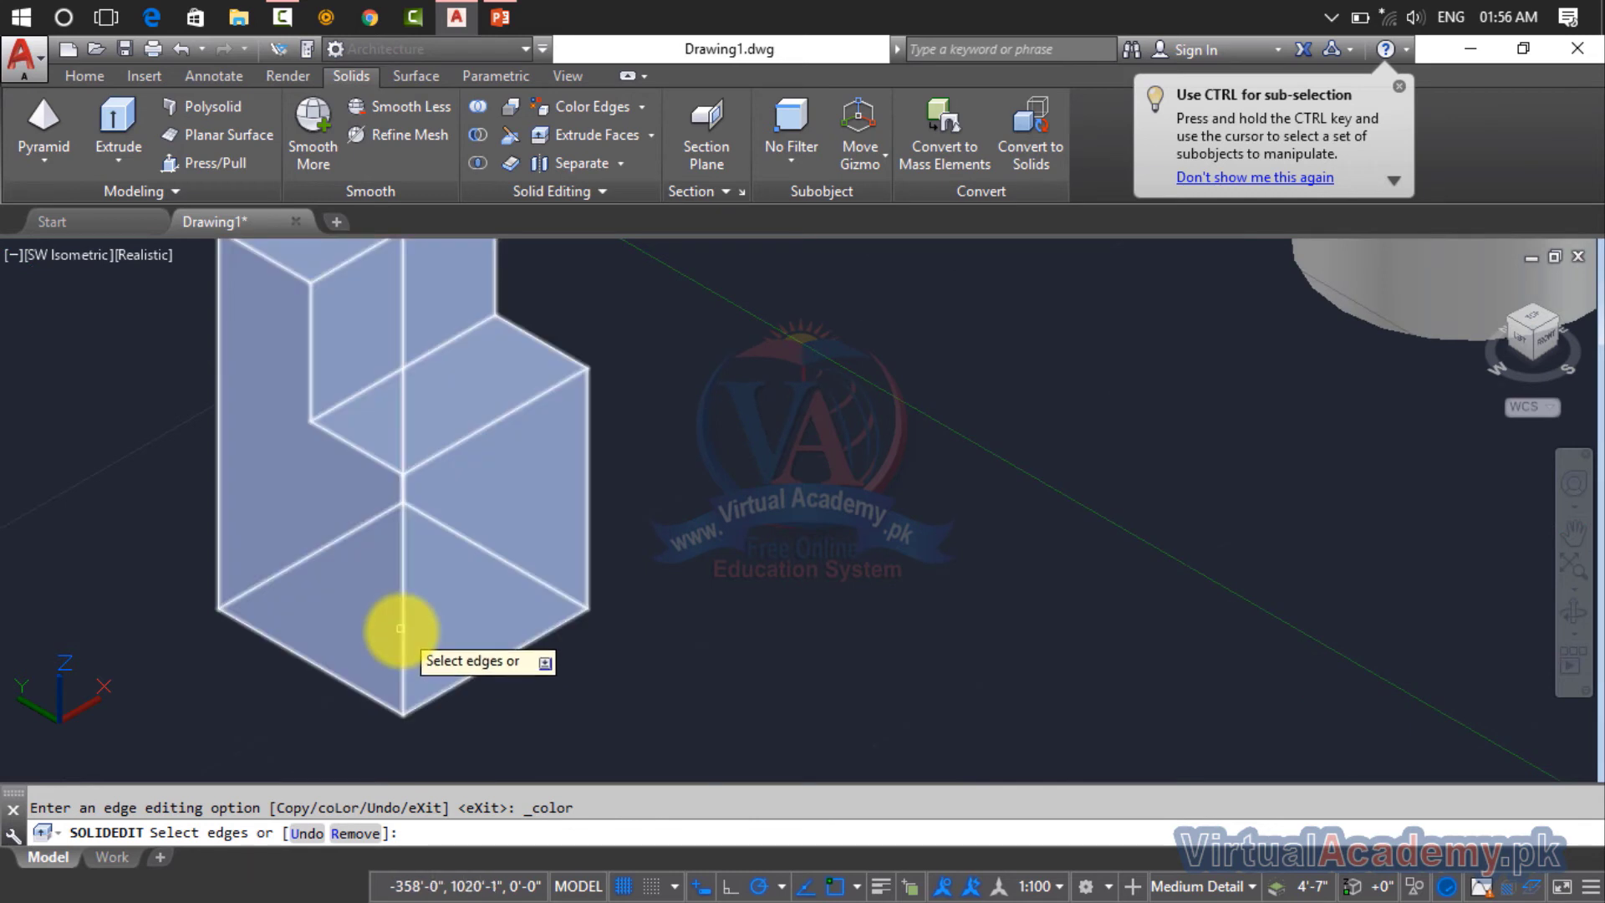
click(400, 627)
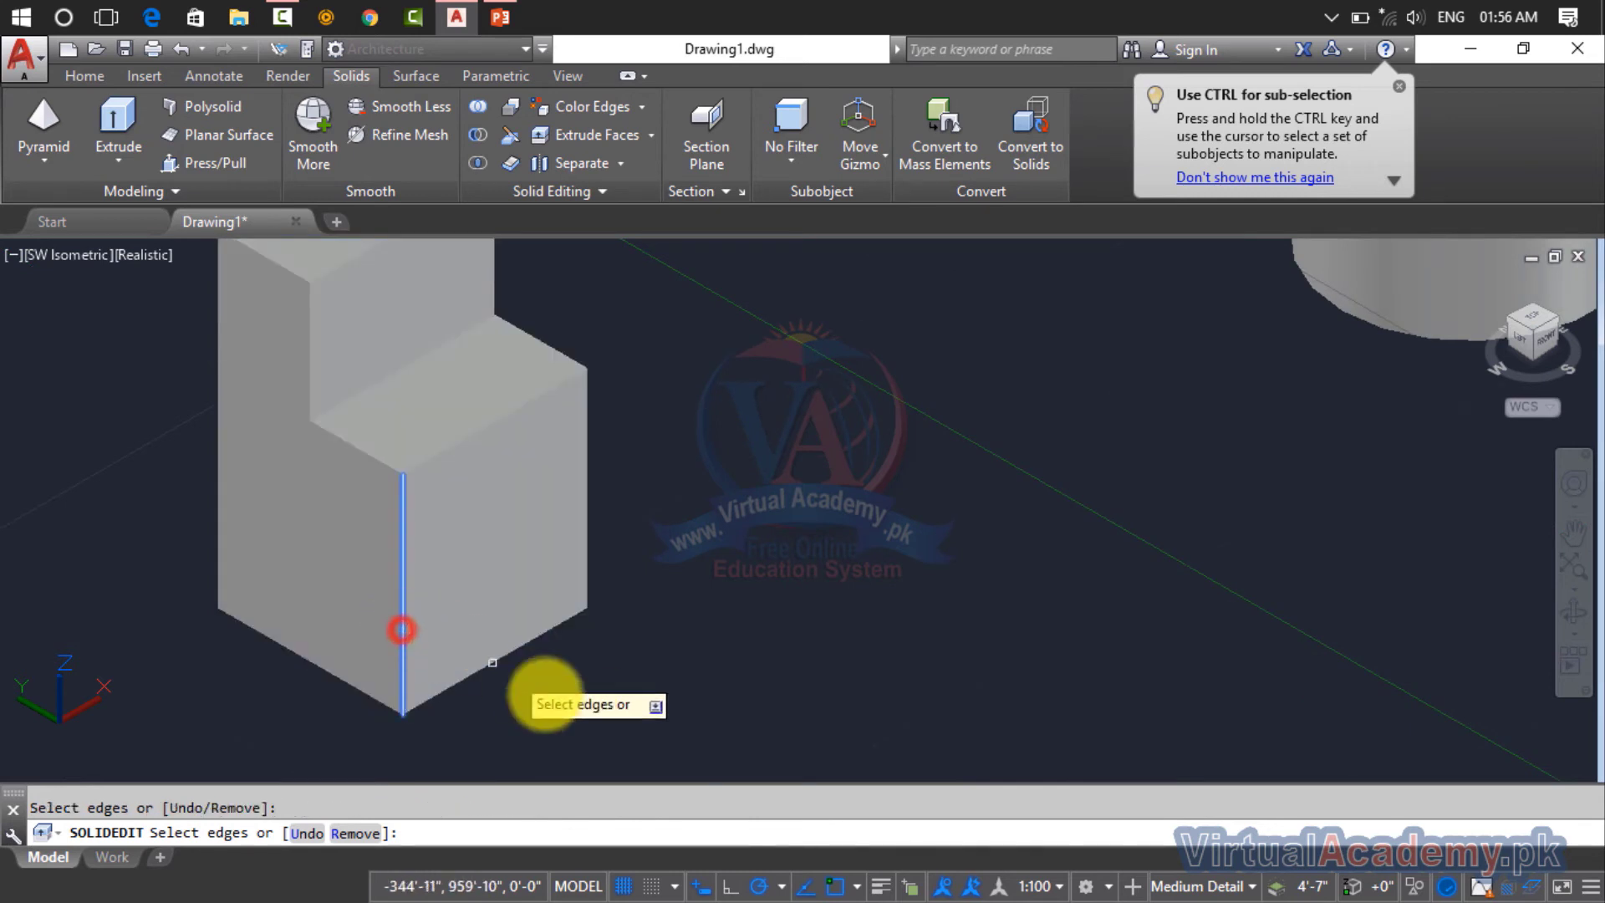
click(449, 449)
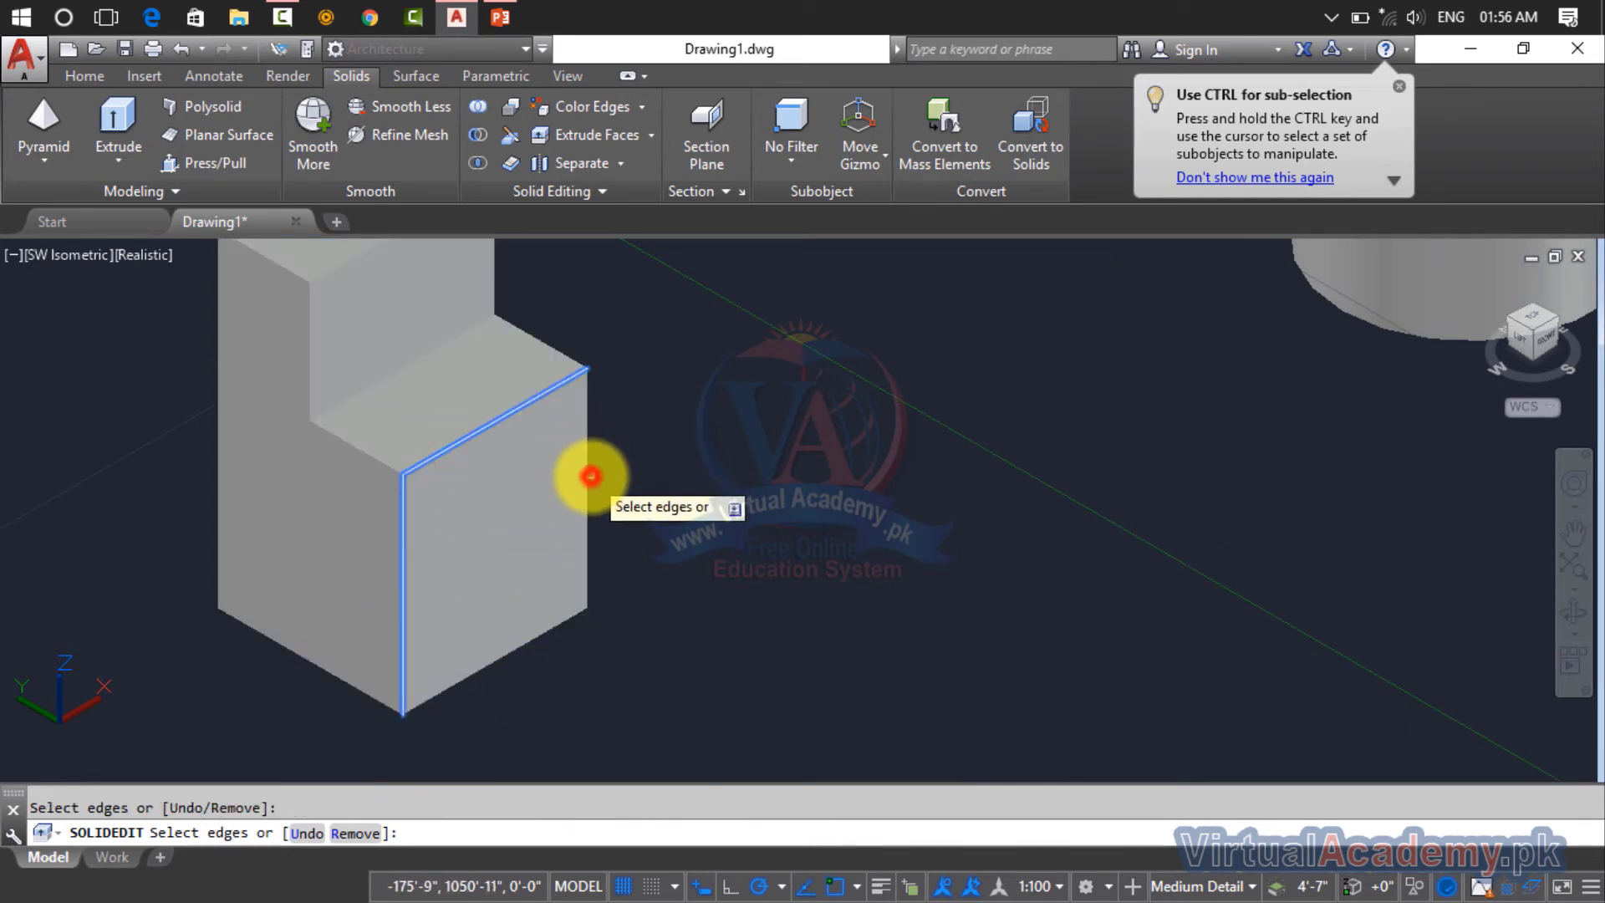
click(538, 639)
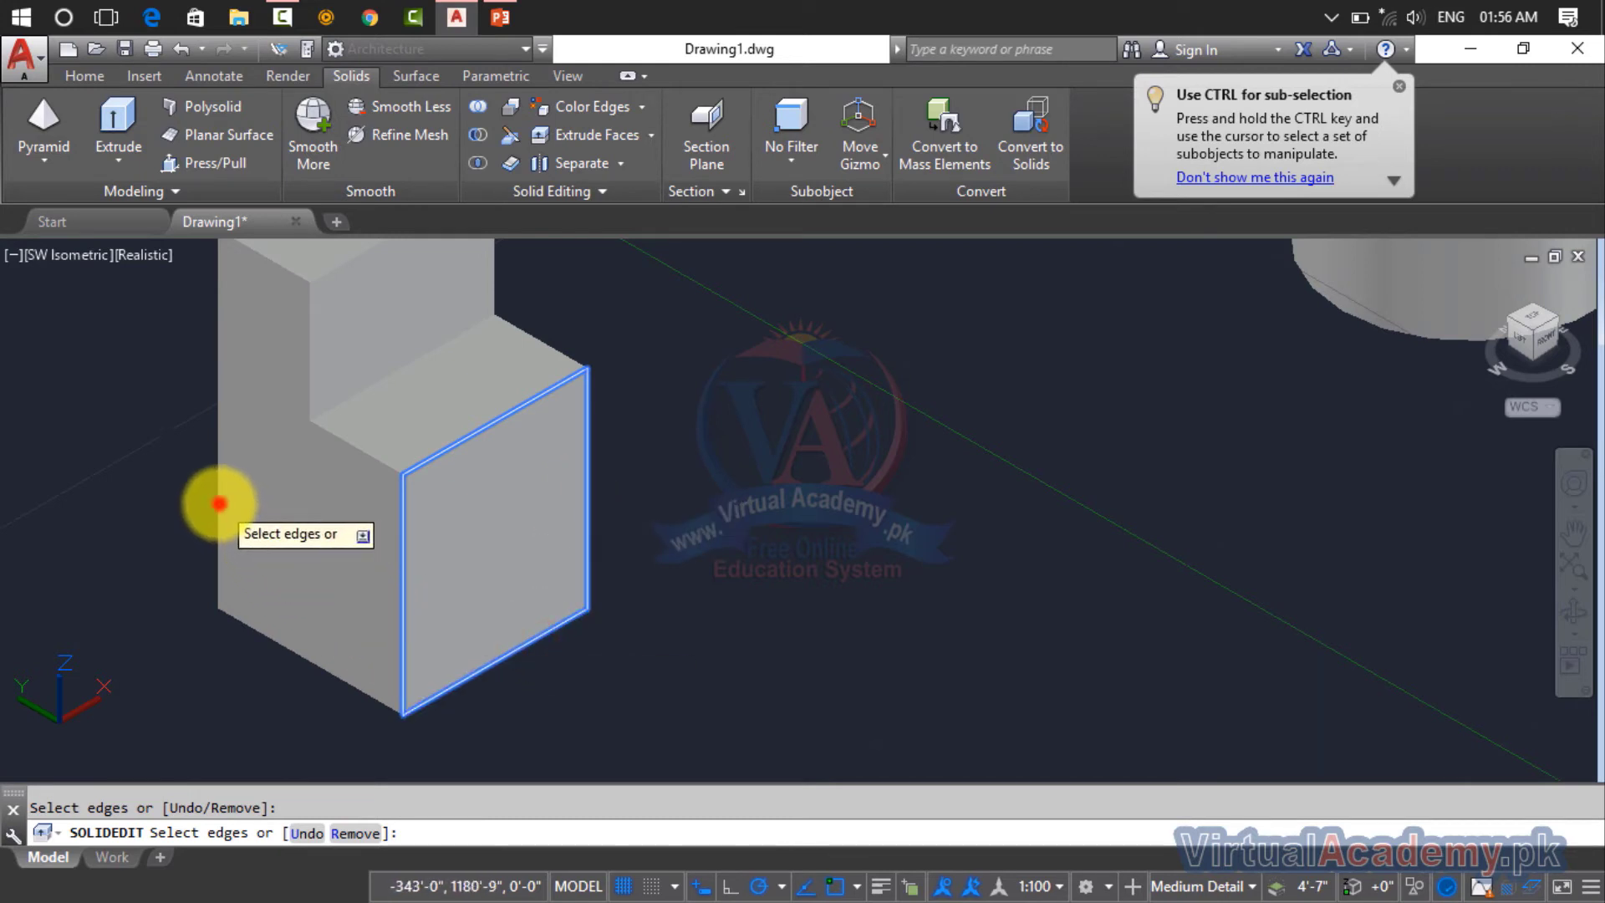
click(219, 504)
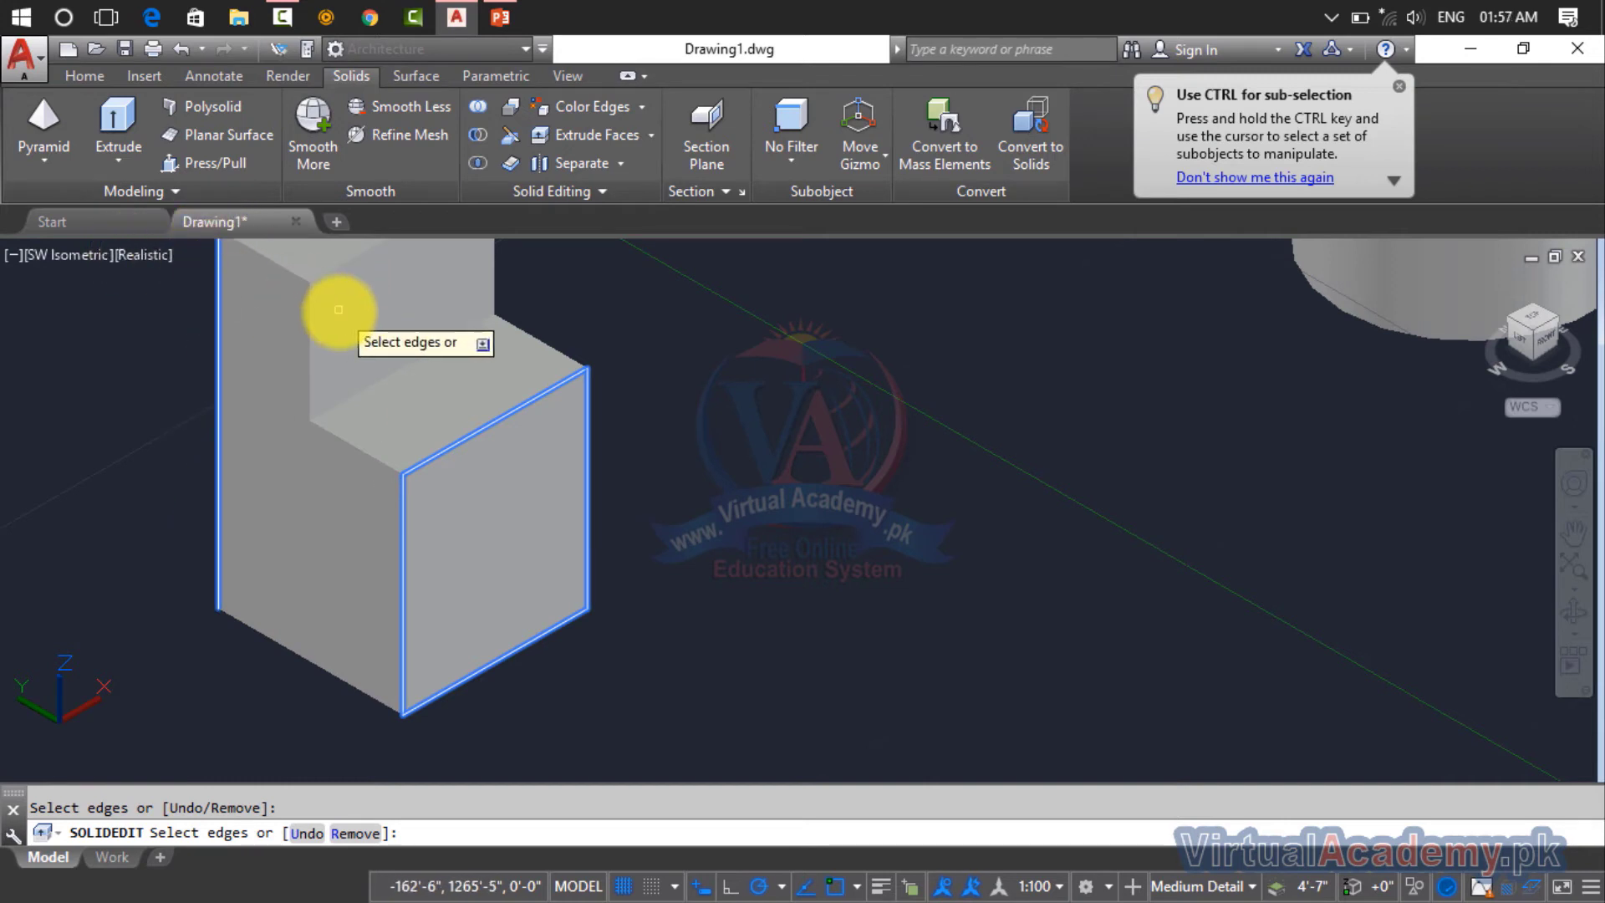
scroll(338, 310, up, 2)
middle_drag(358, 341, 441, 445)
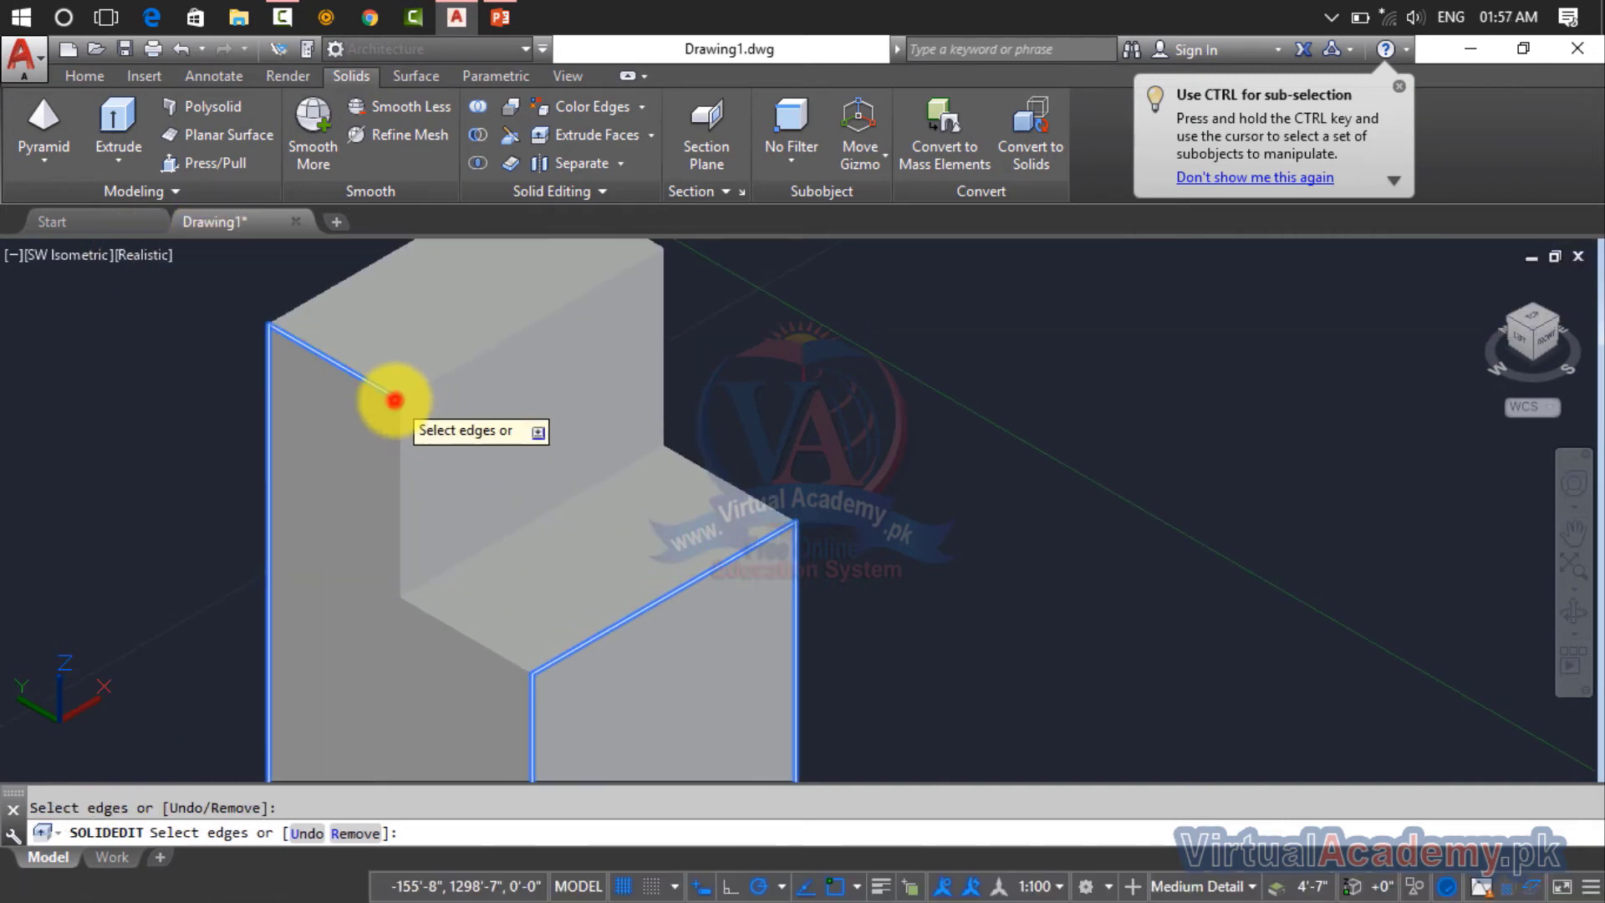
click(394, 400)
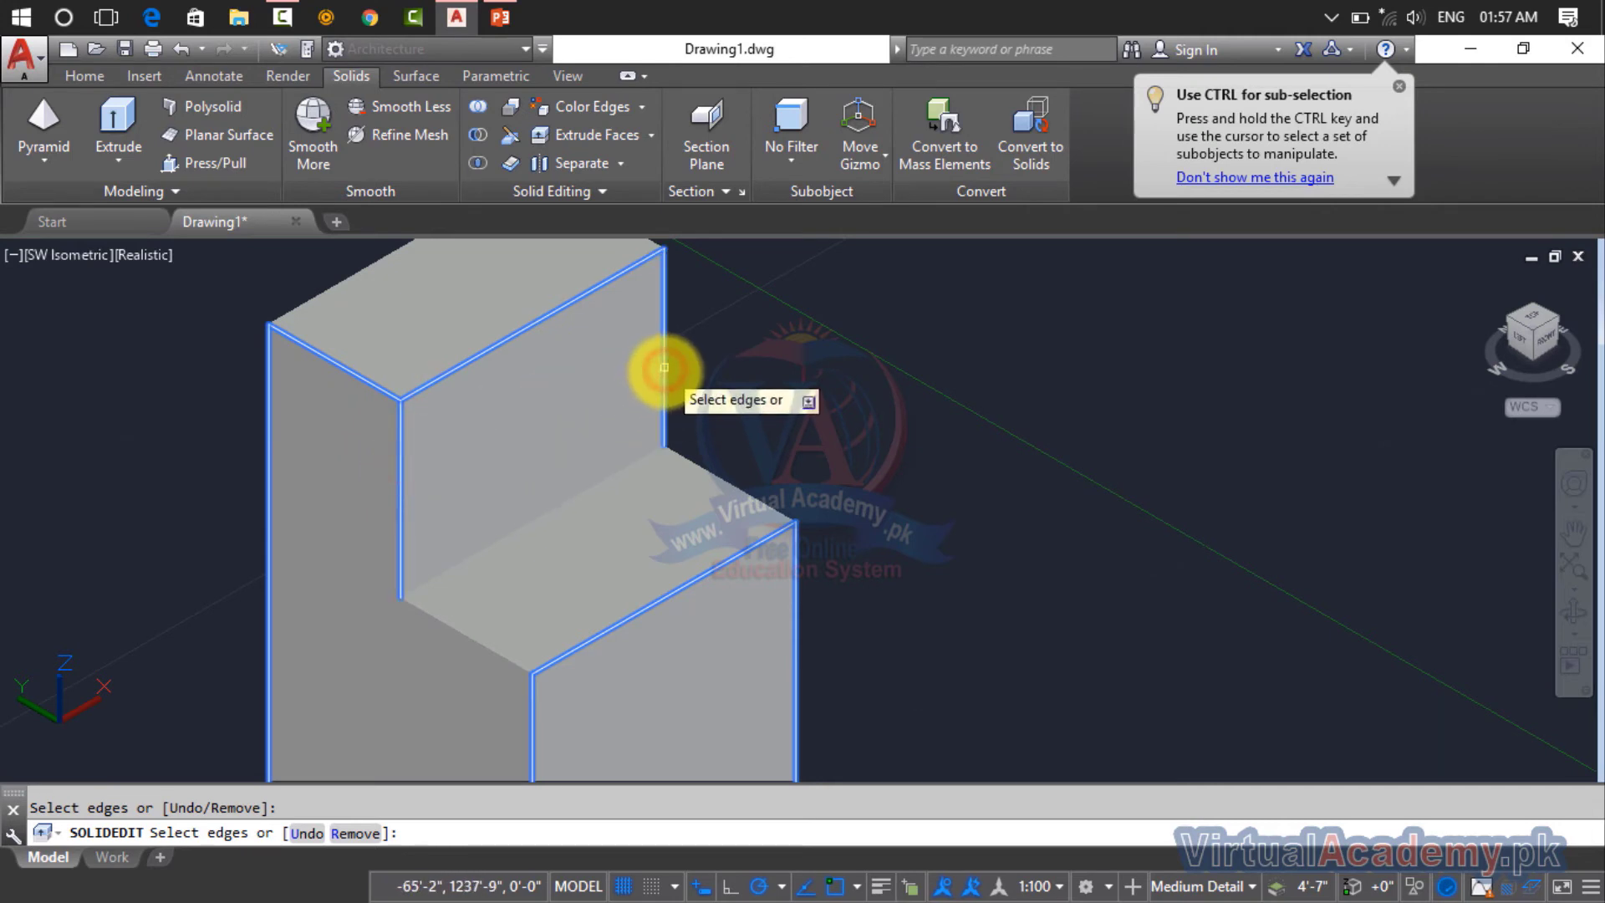
- Add the remaining vertical, inner horizontal, top and bottom edges to the selection
middle_drag(664, 367, 658, 505)
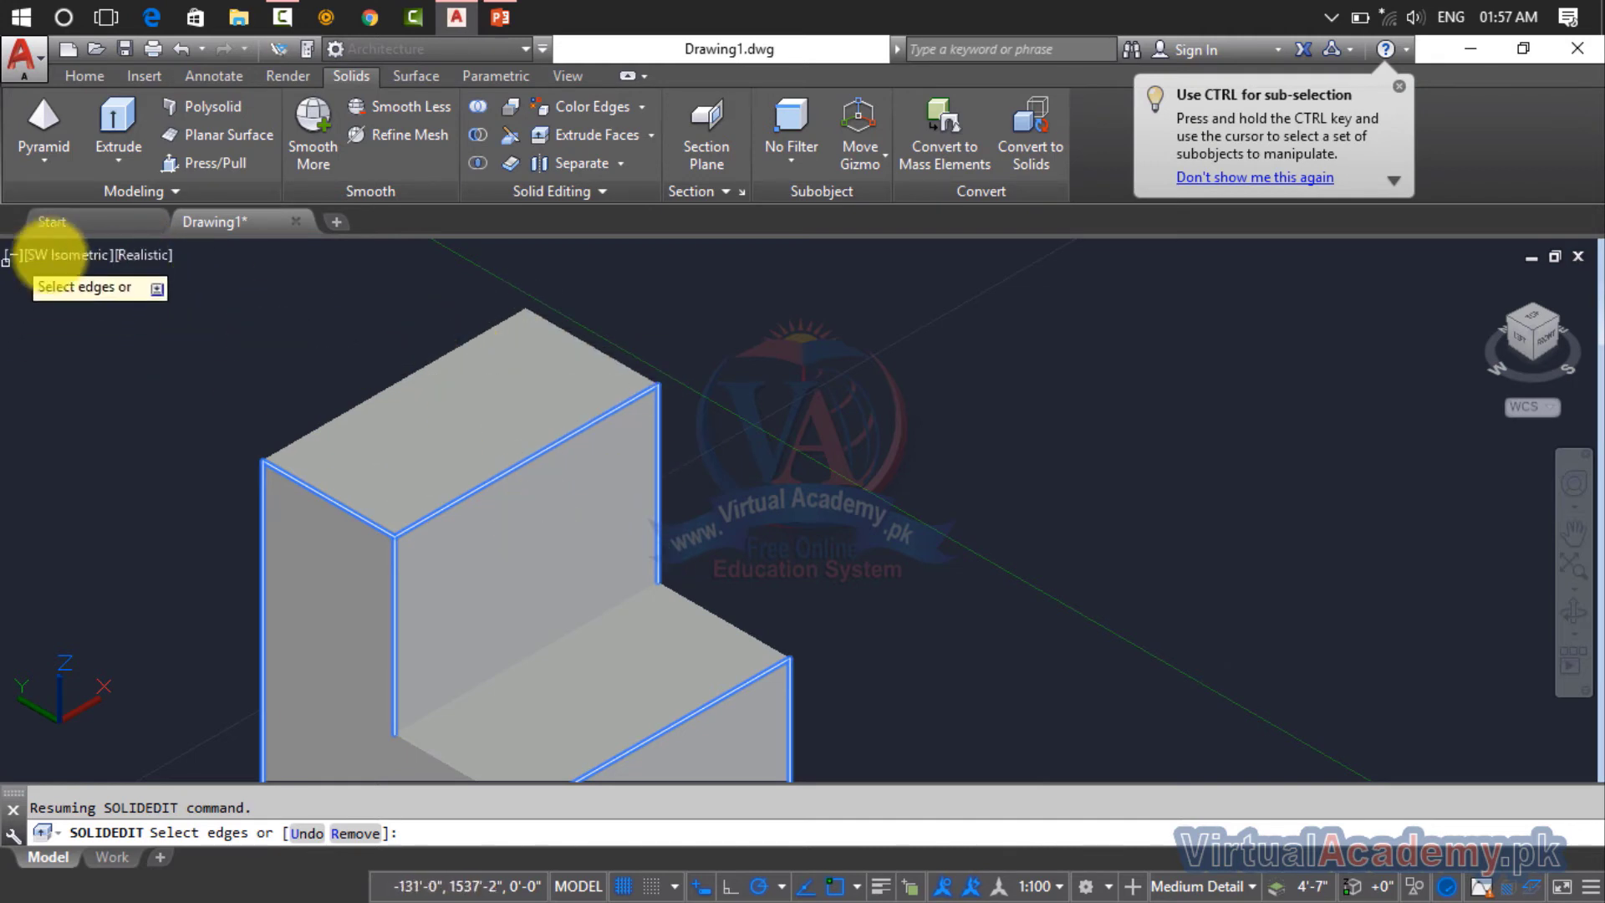
click(528, 328)
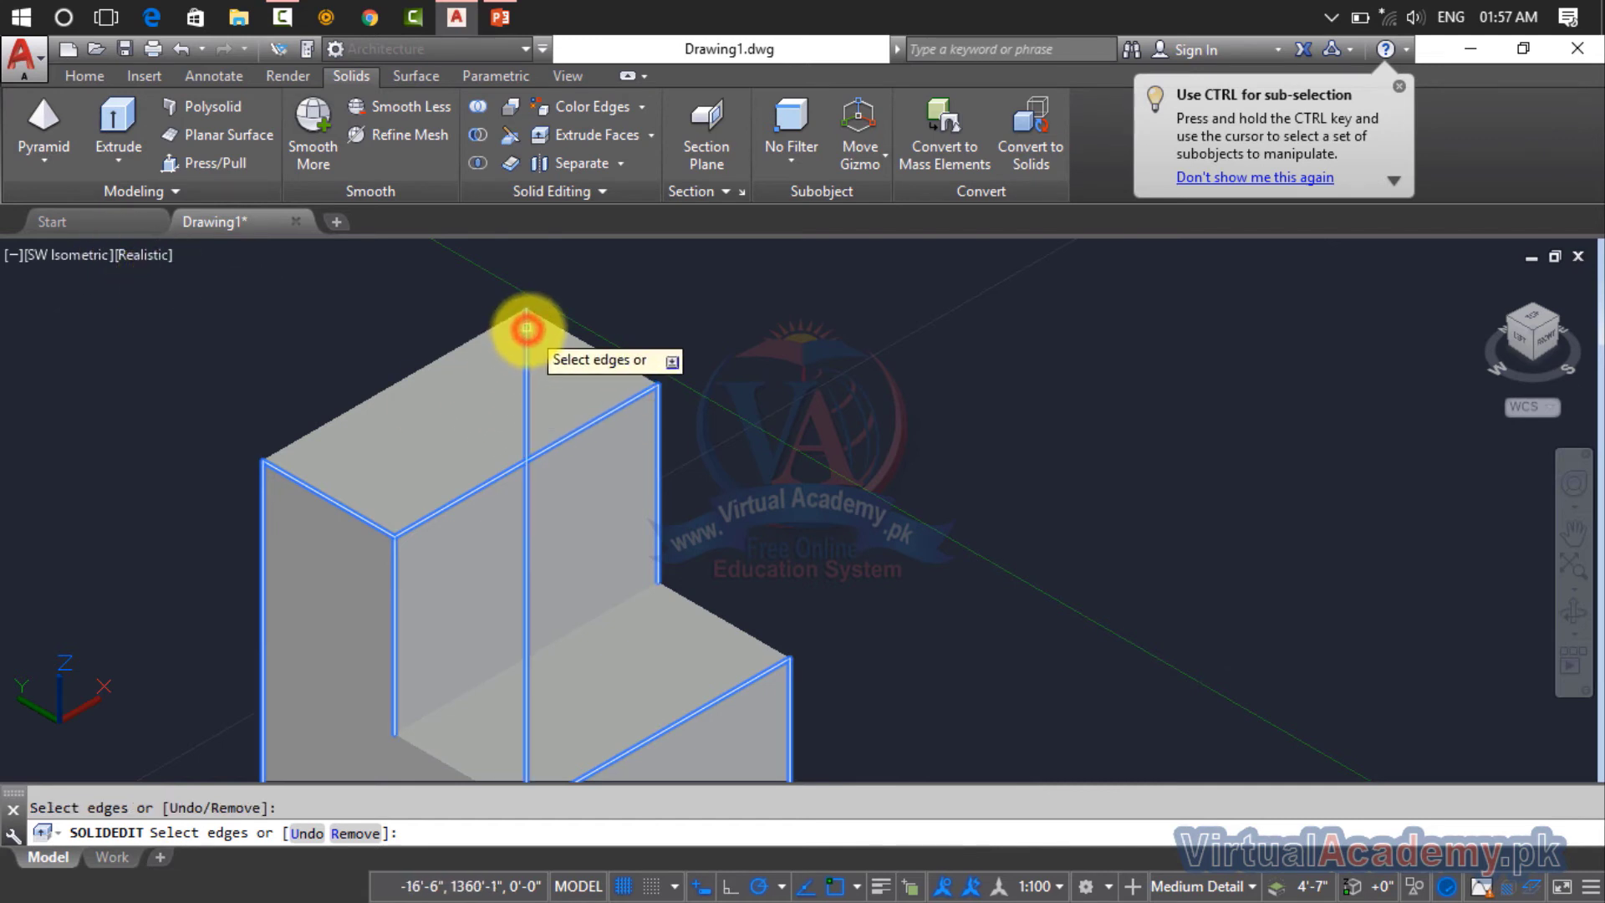
scroll(552, 468, down, 4)
scroll(493, 560, up, 1)
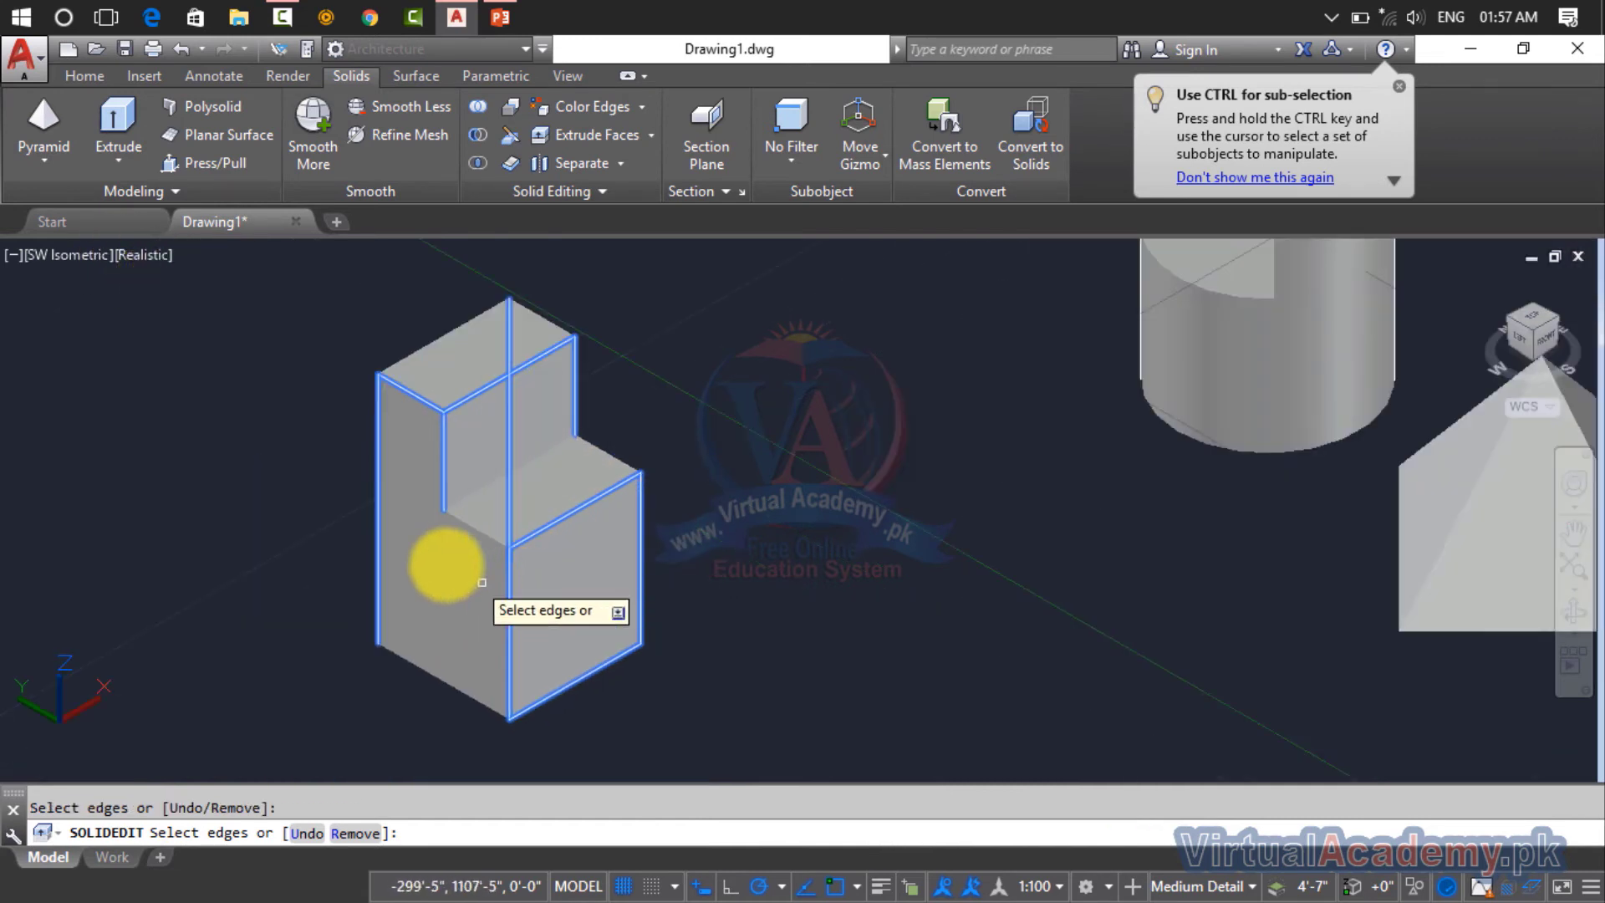
click(472, 526)
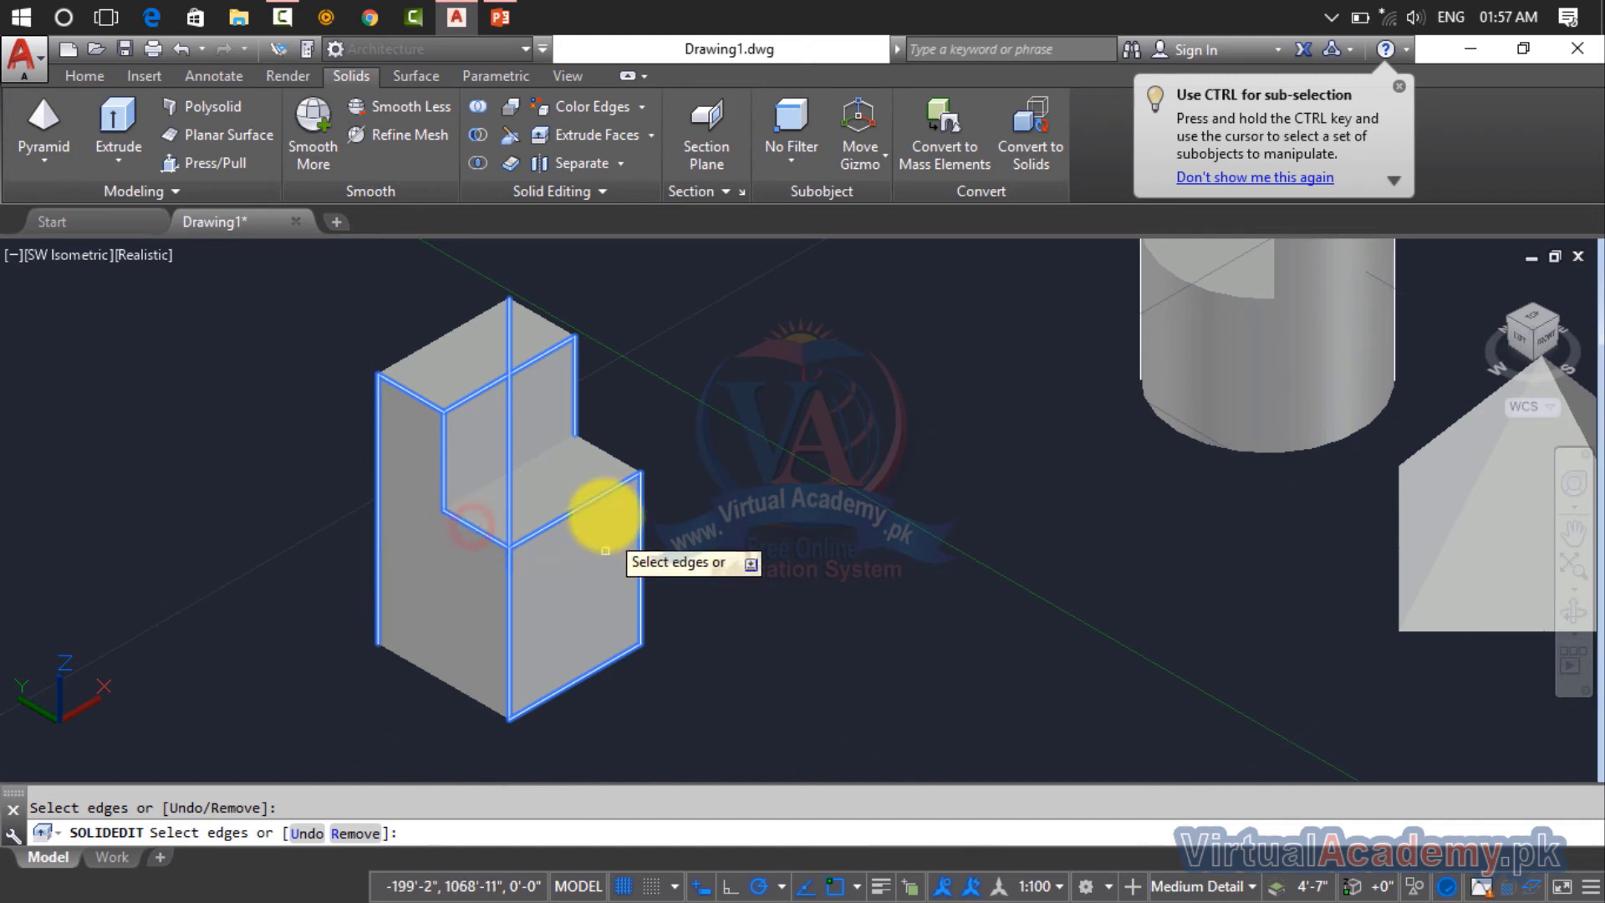
click(600, 449)
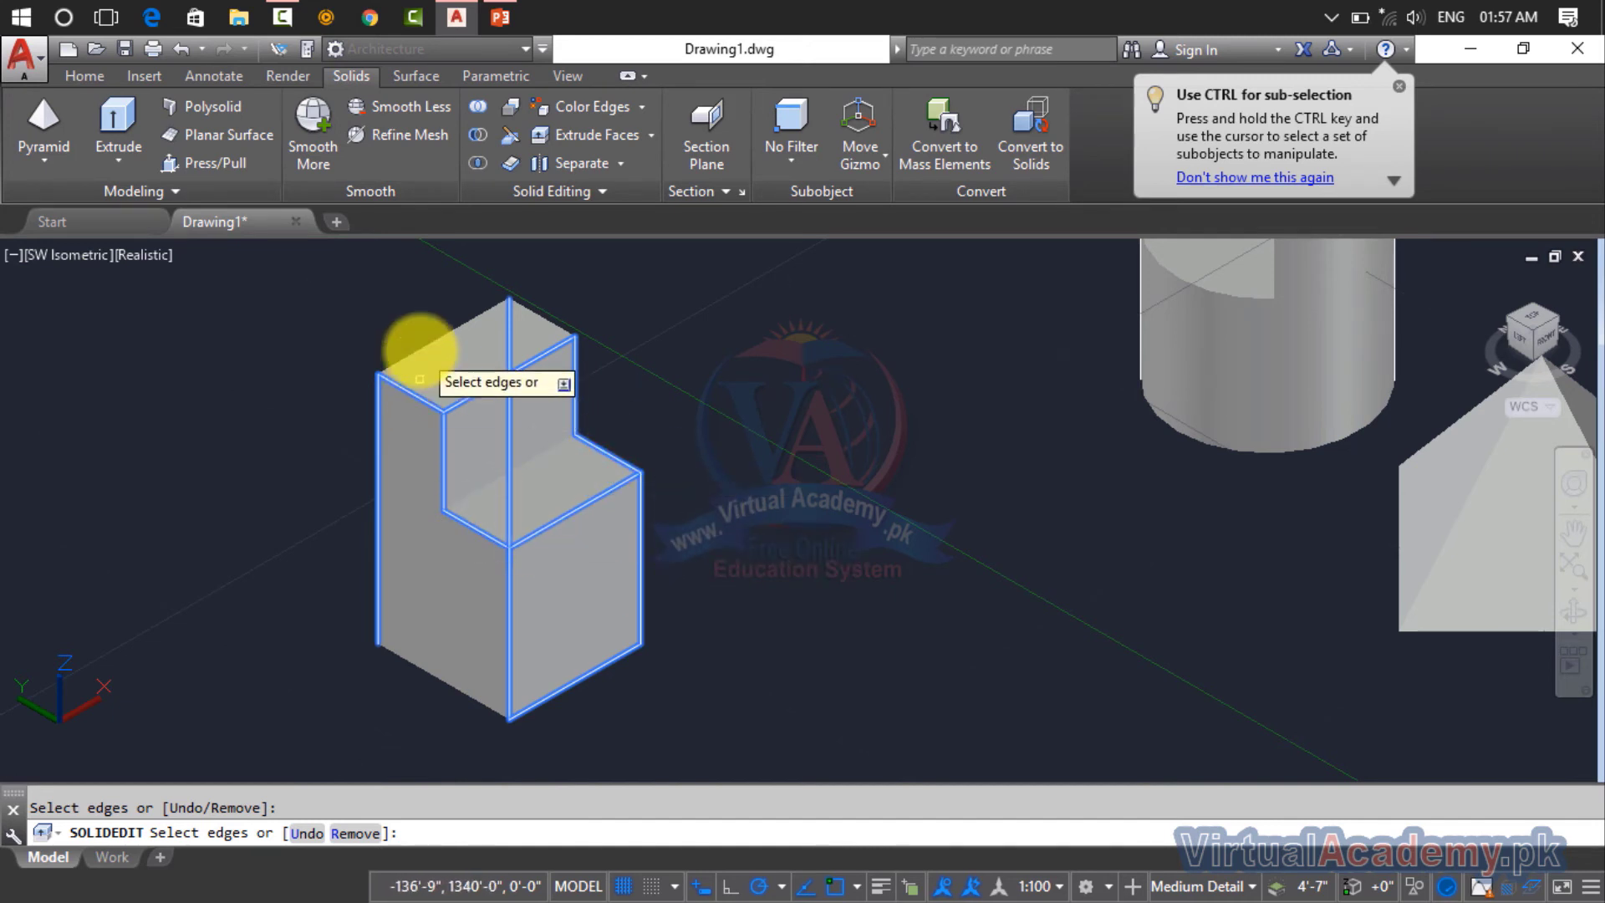
click(420, 346)
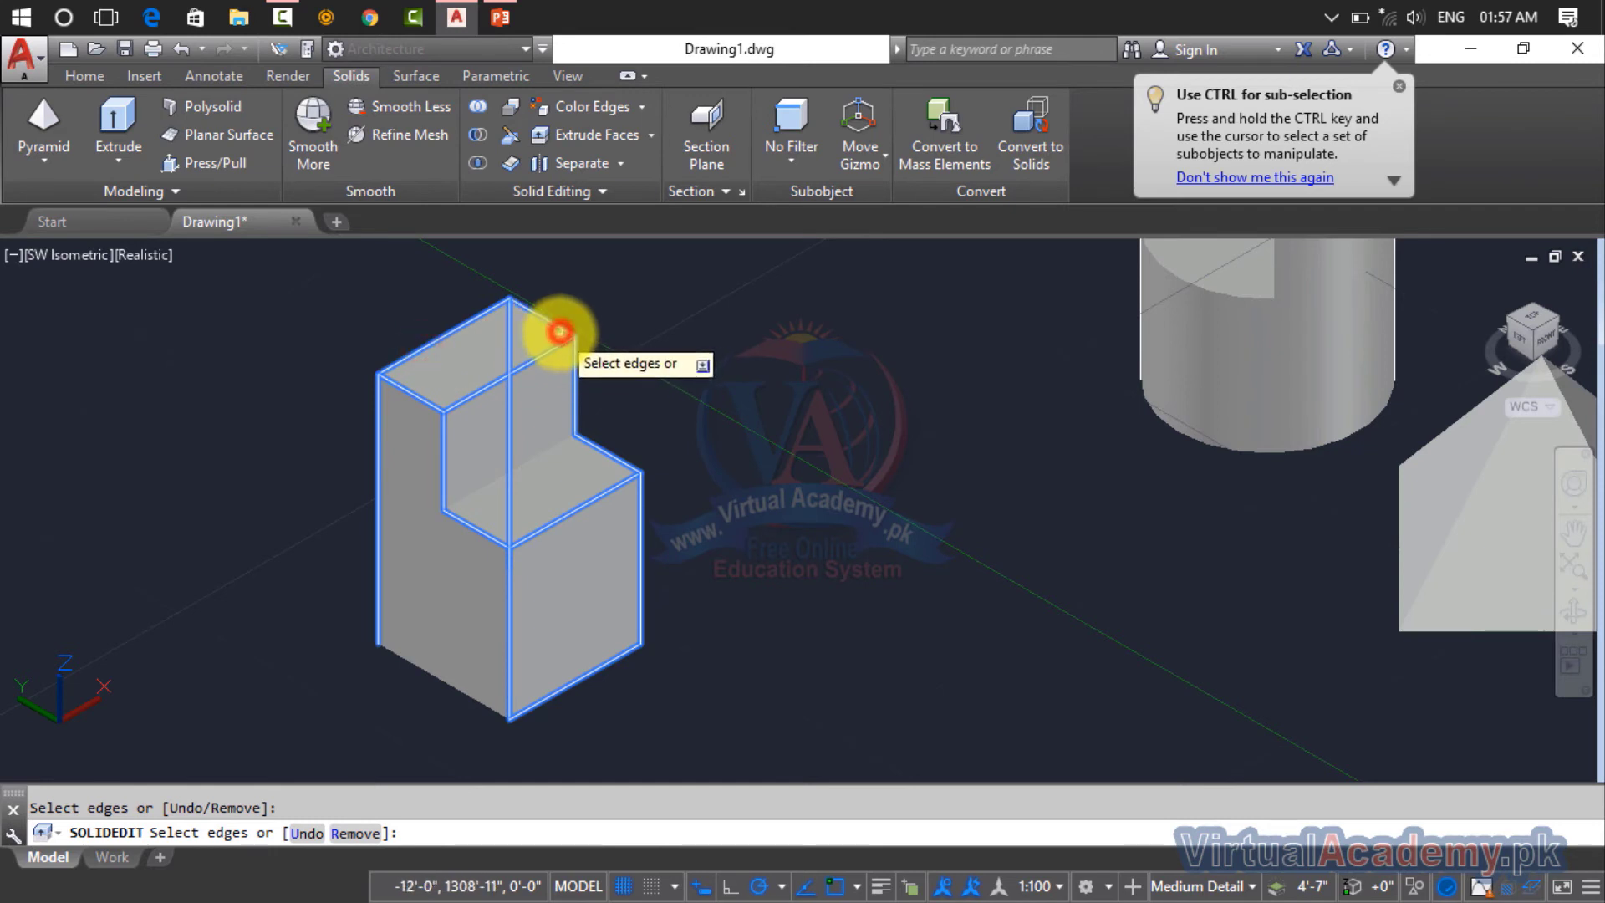
click(560, 332)
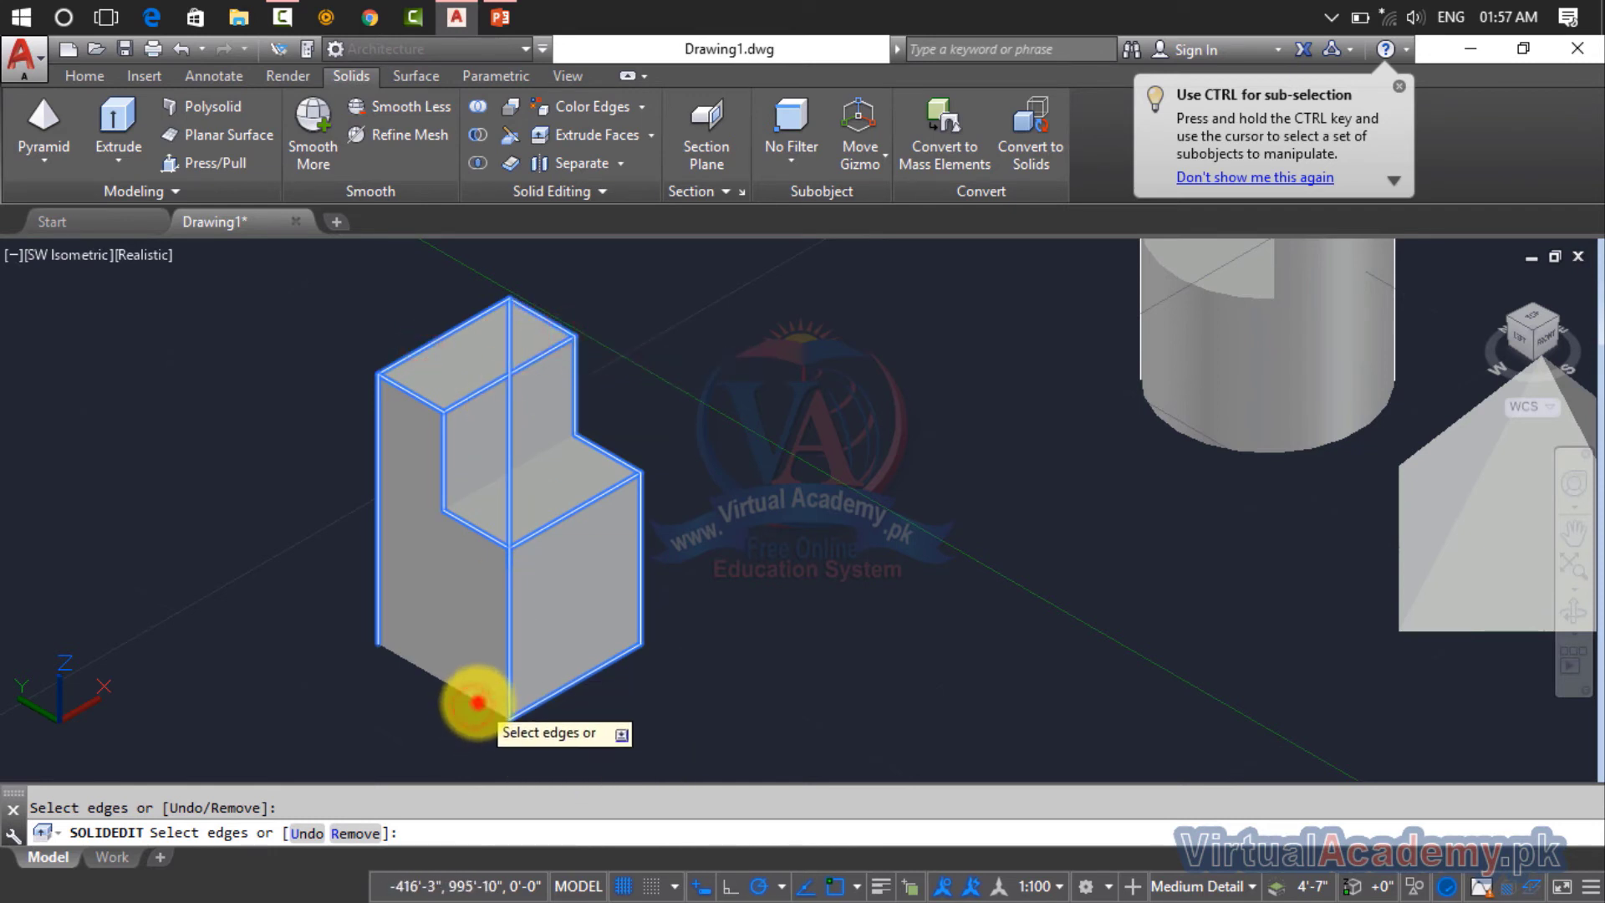
click(477, 703)
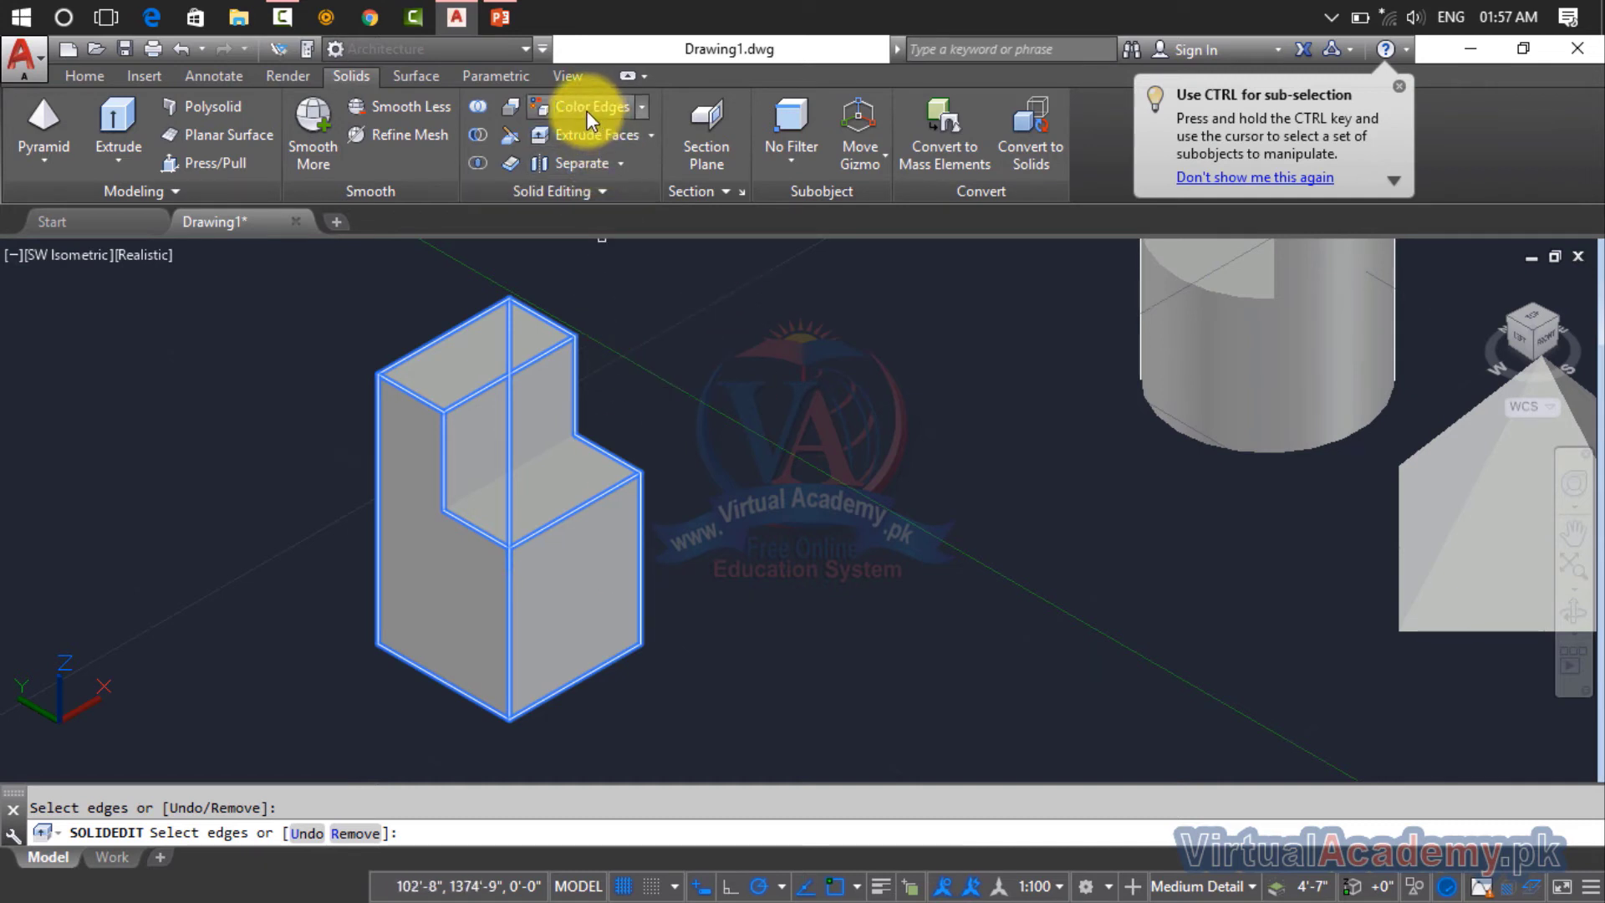
click(641, 107)
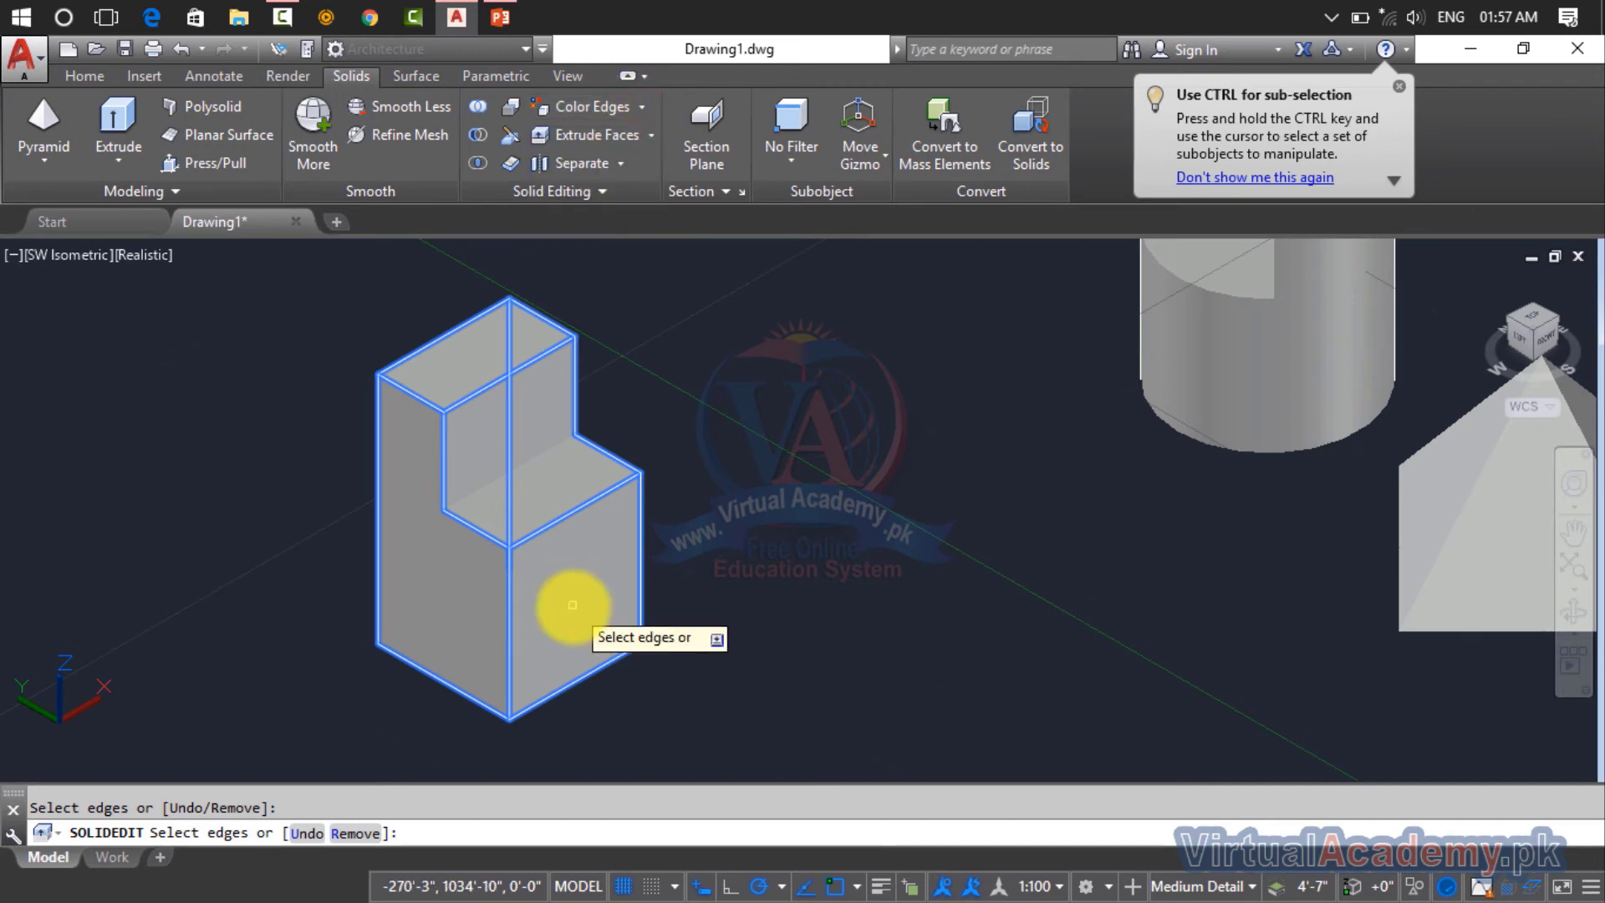
- Colour the selected edges red (index colour 10) and exit the edge command
key(Return)
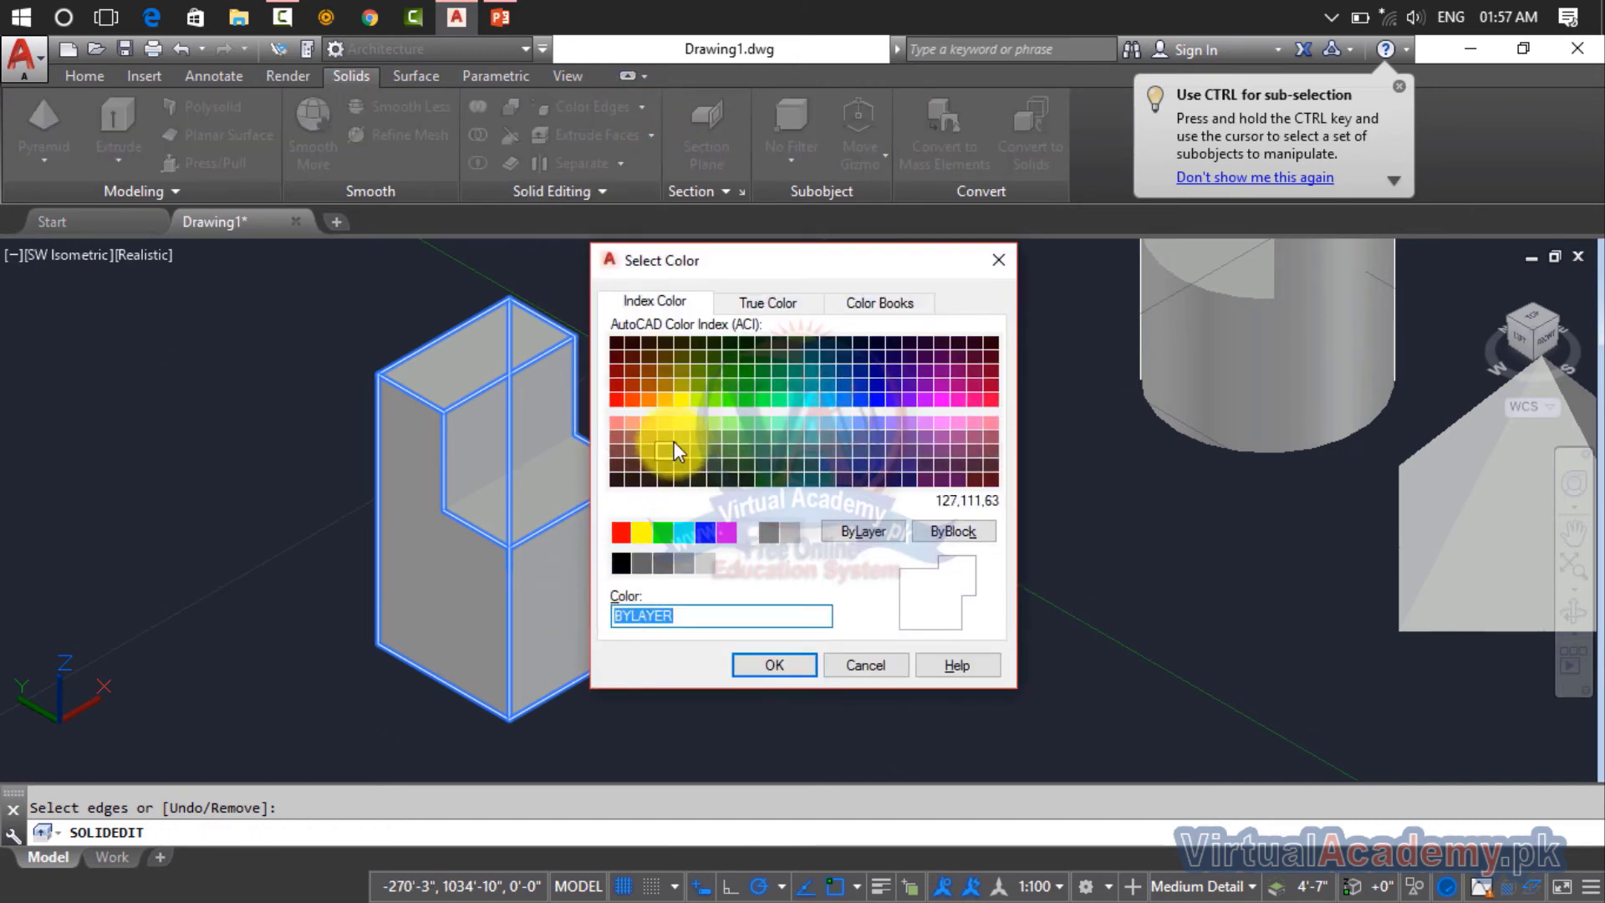
click(622, 400)
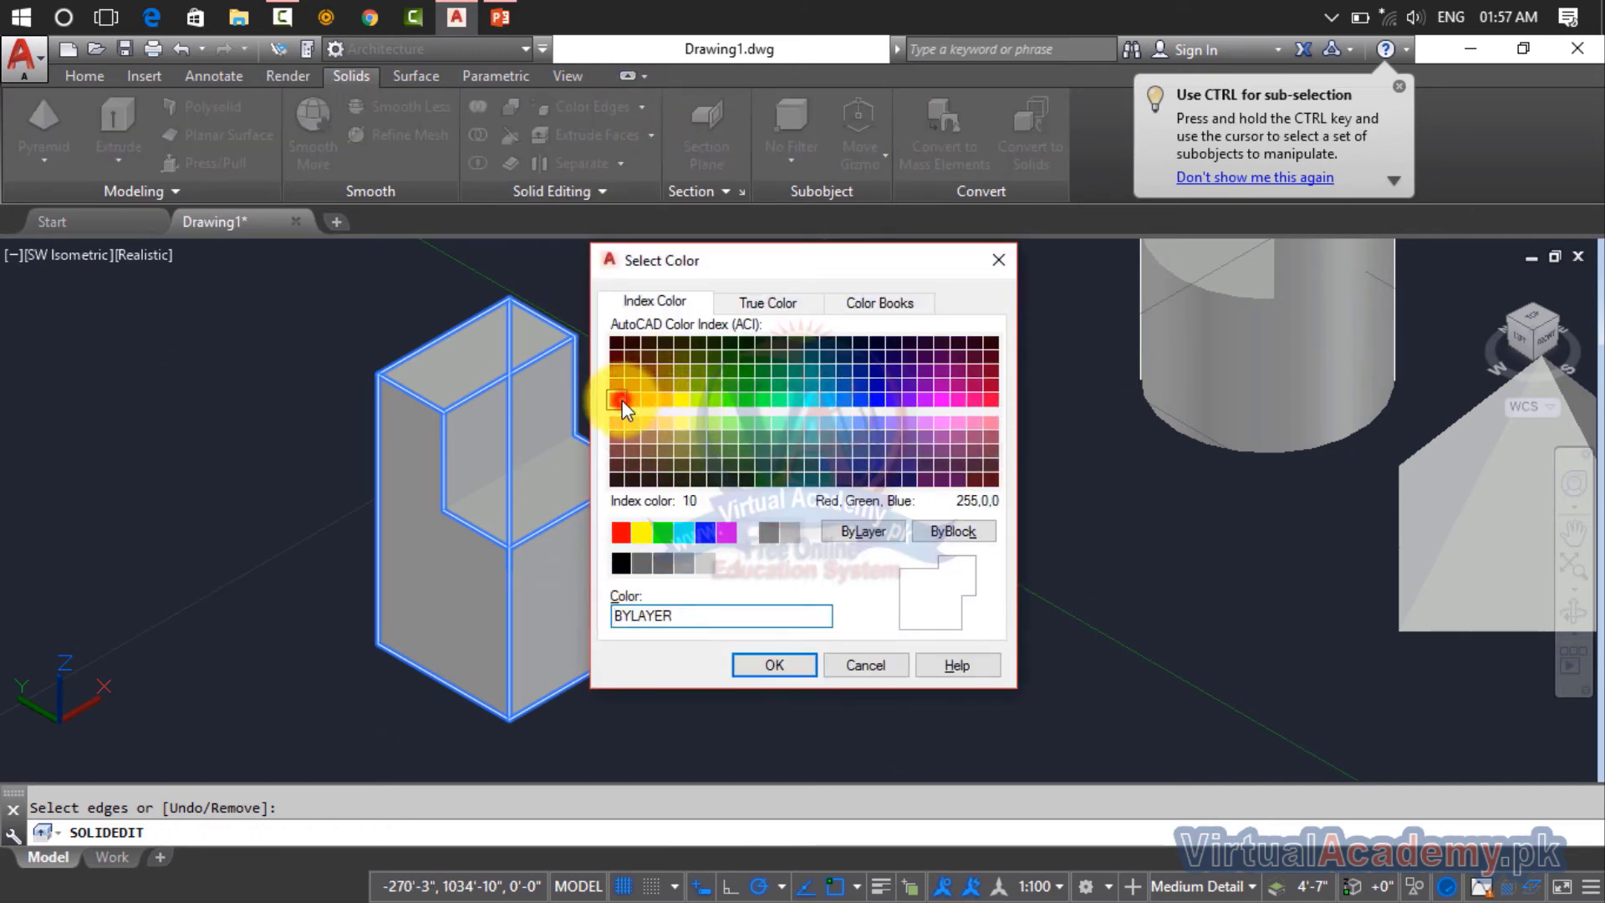
click(781, 664)
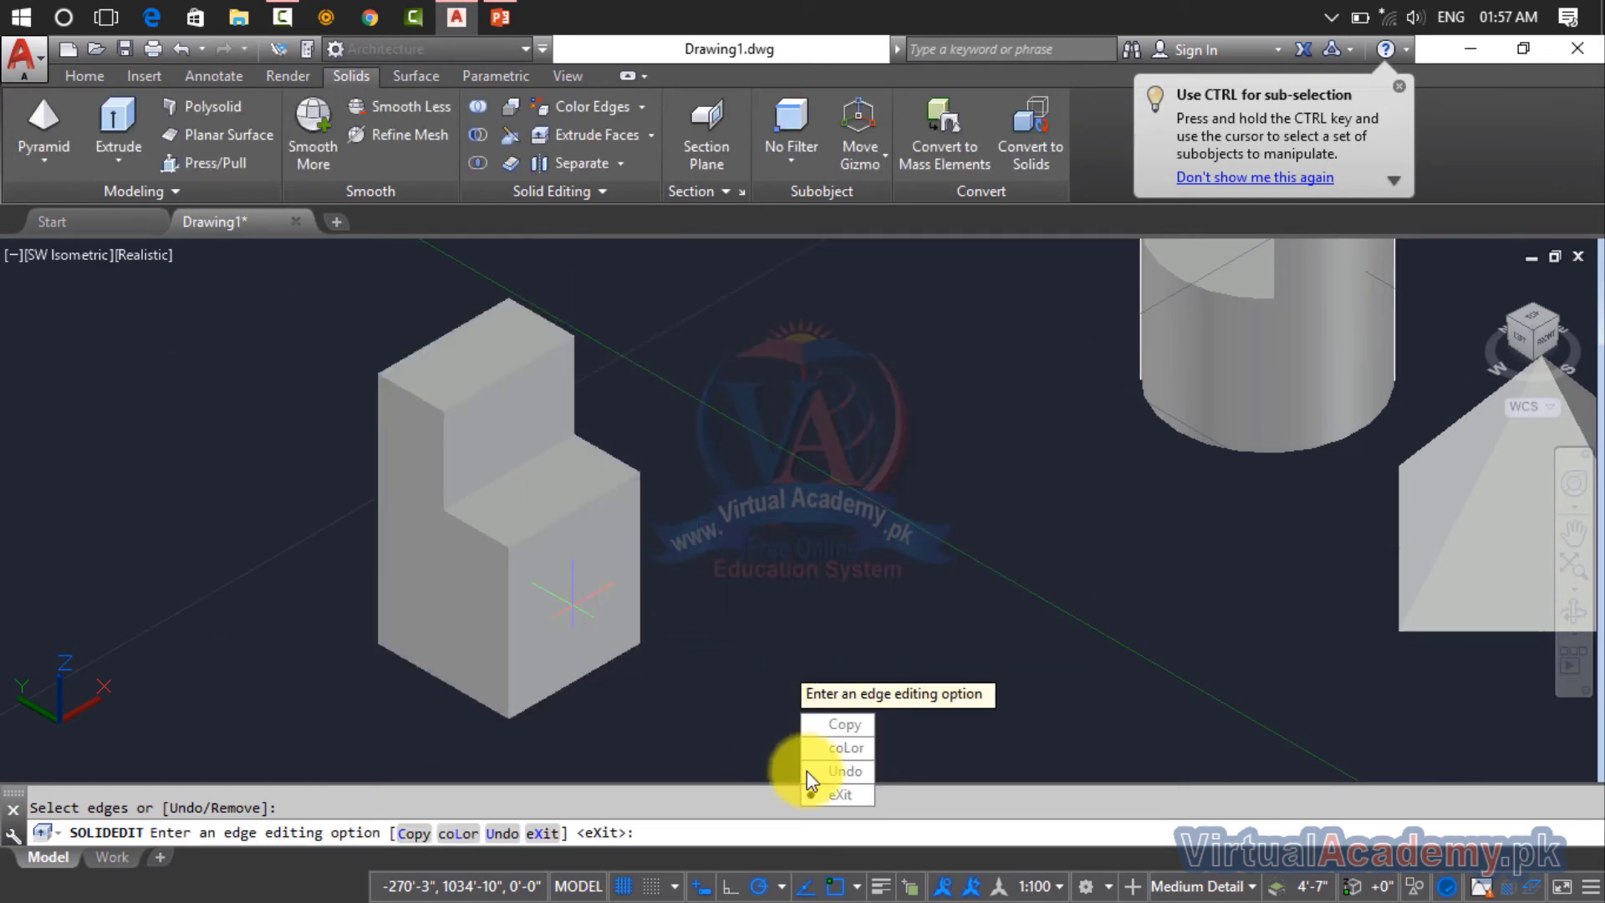
click(856, 794)
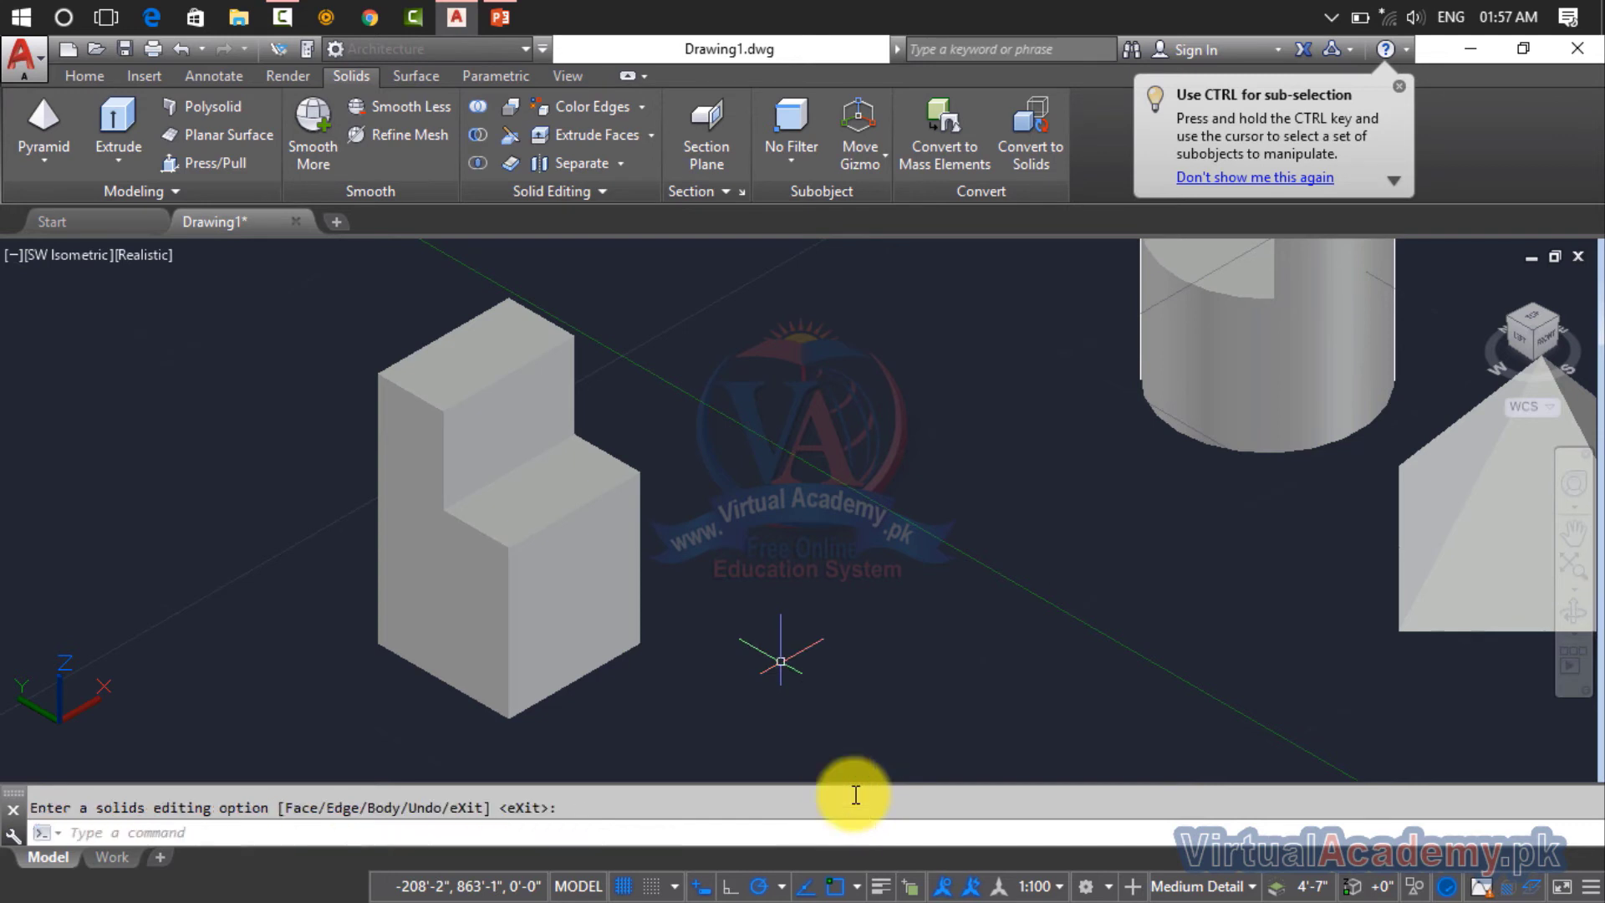
- Switch the viewport visual style to 2D Wireframe
click(520, 580)
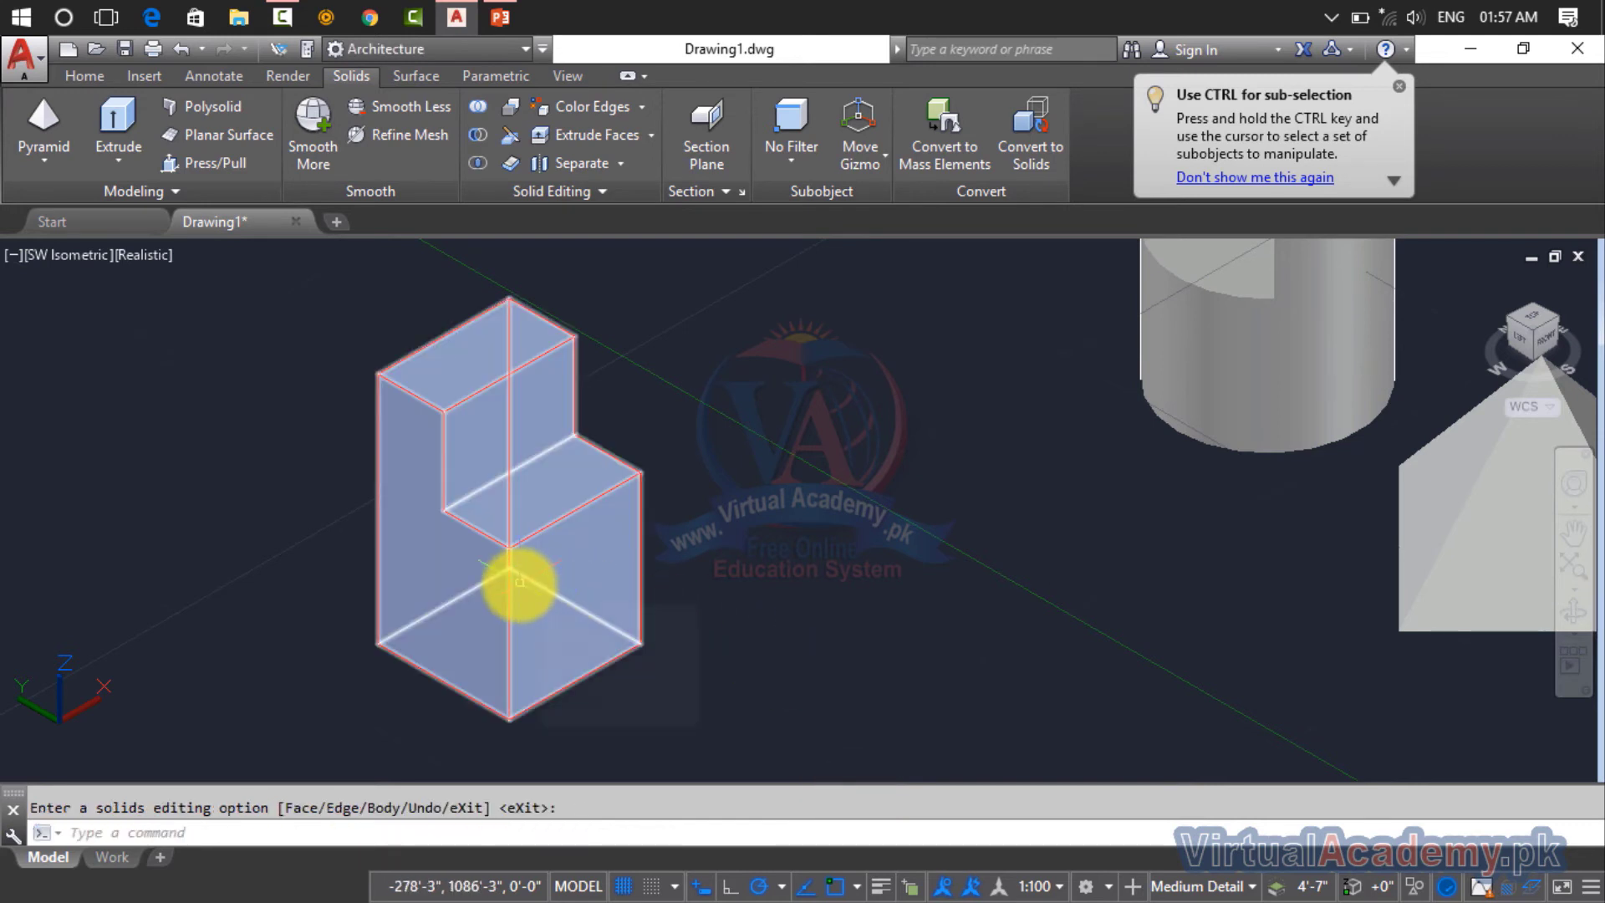
scroll(715, 539, up, 3)
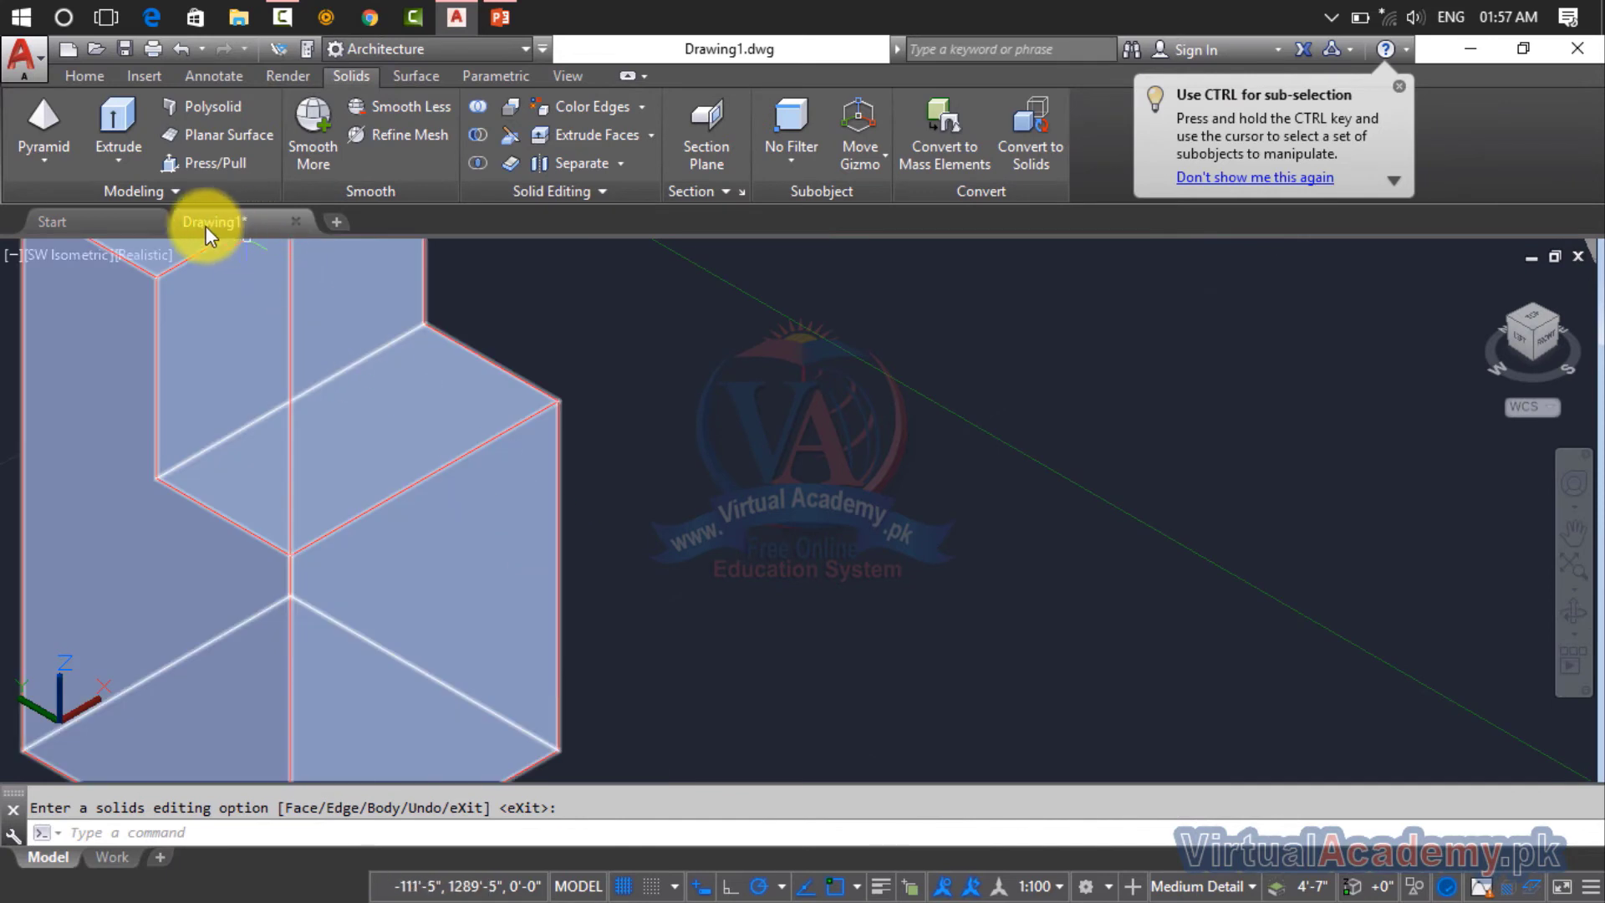
click(144, 255)
click(172, 306)
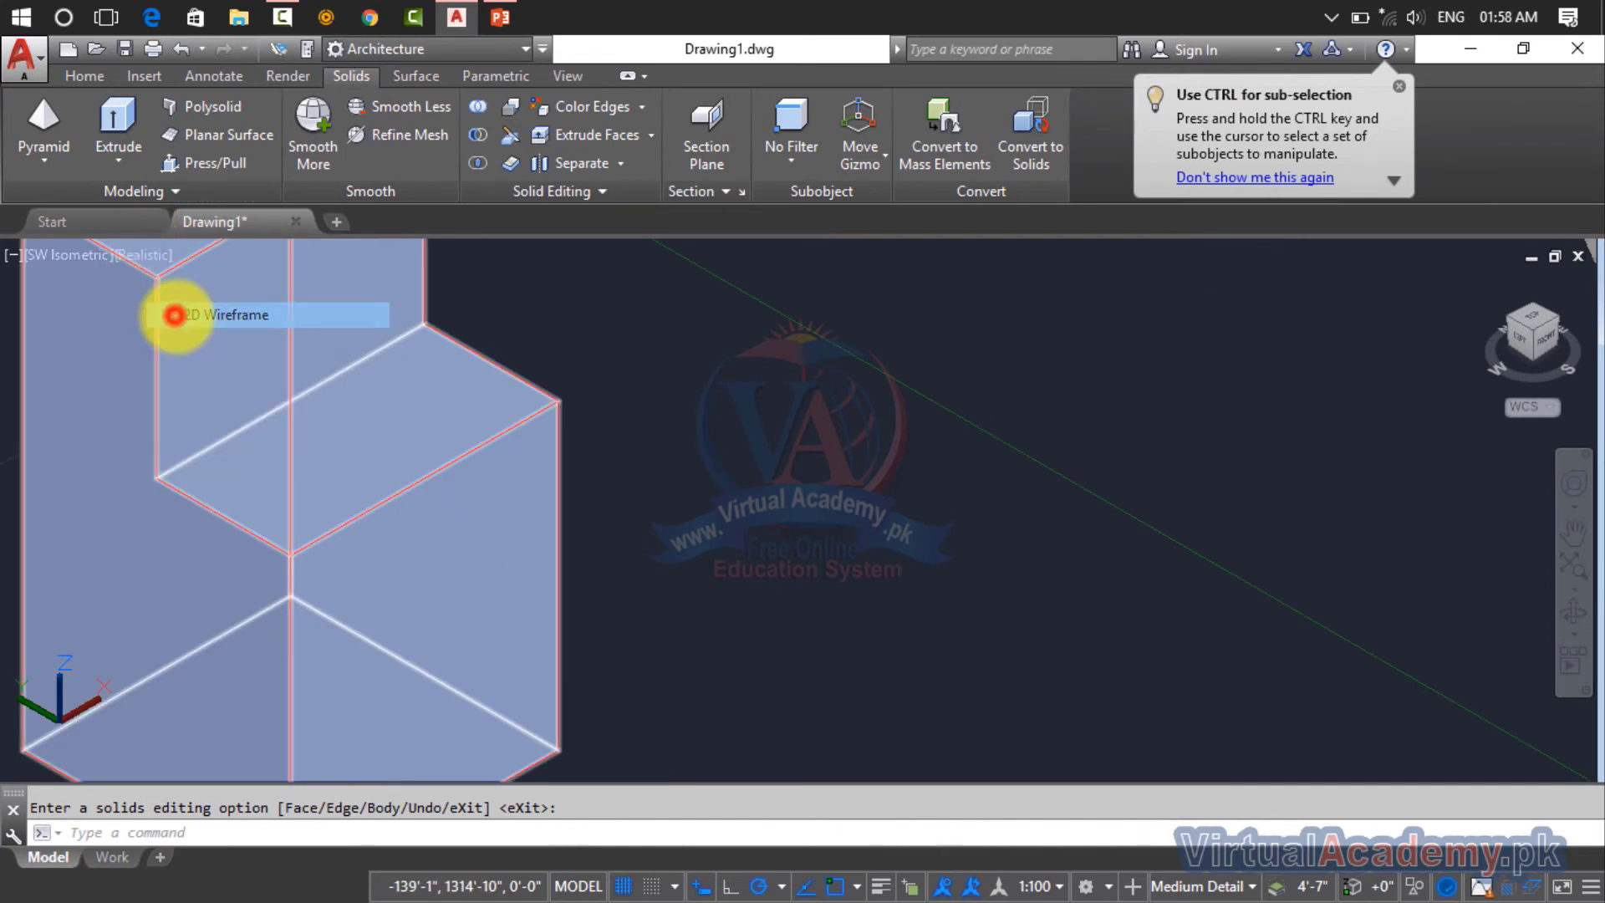
scroll(460, 581, down, 4)
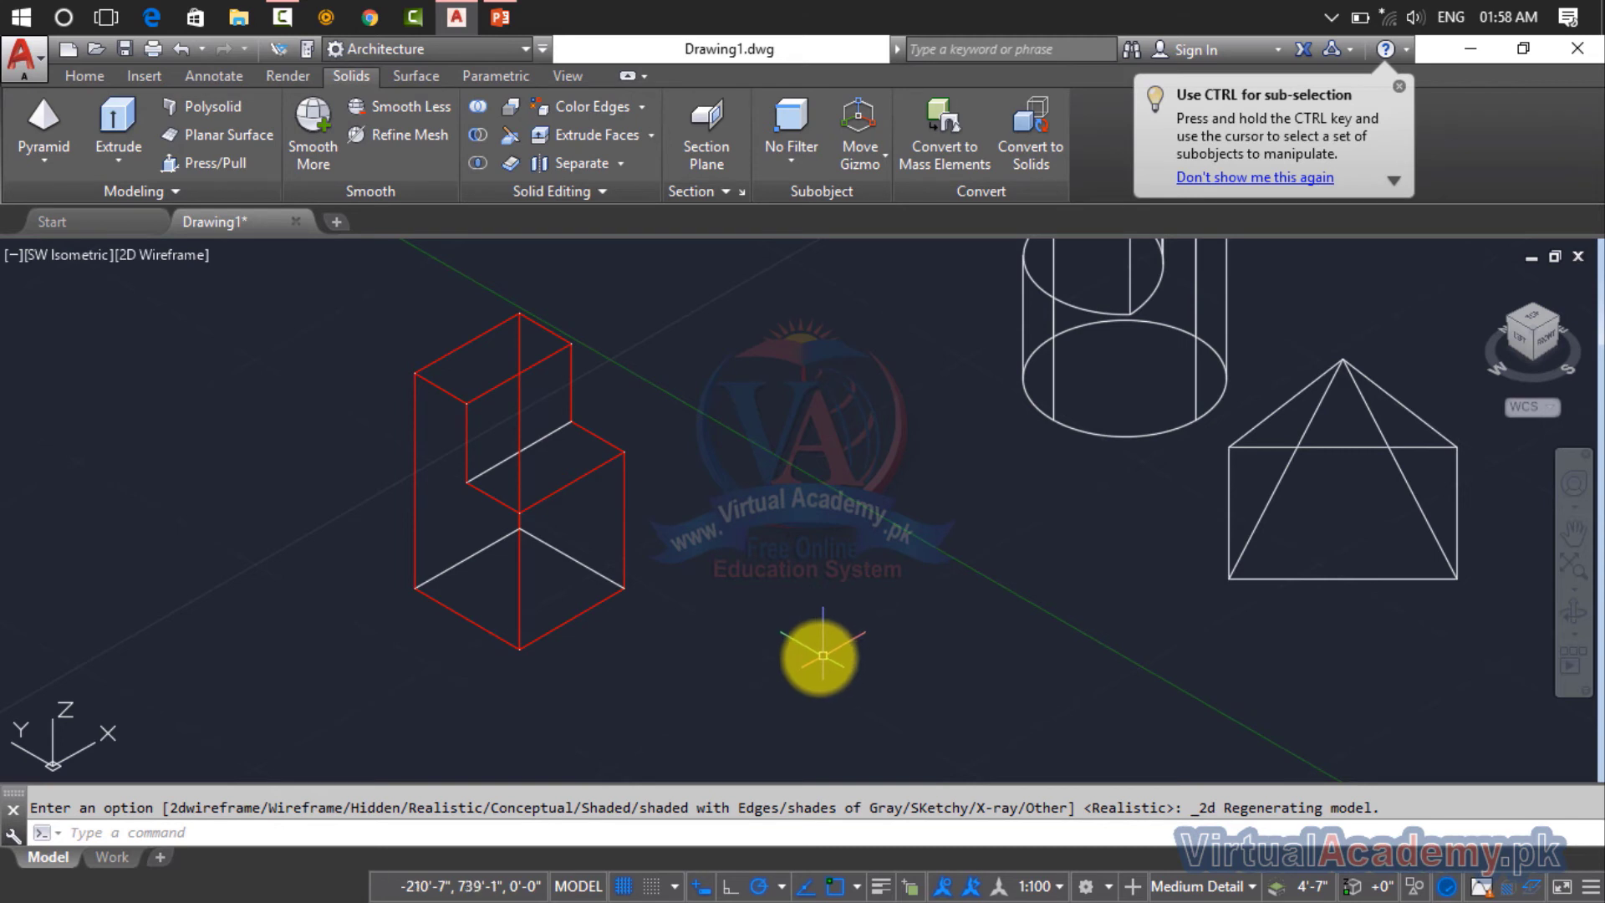
- Start Copy Edges and select the five L-profile edges on the solid's left side
click(639, 108)
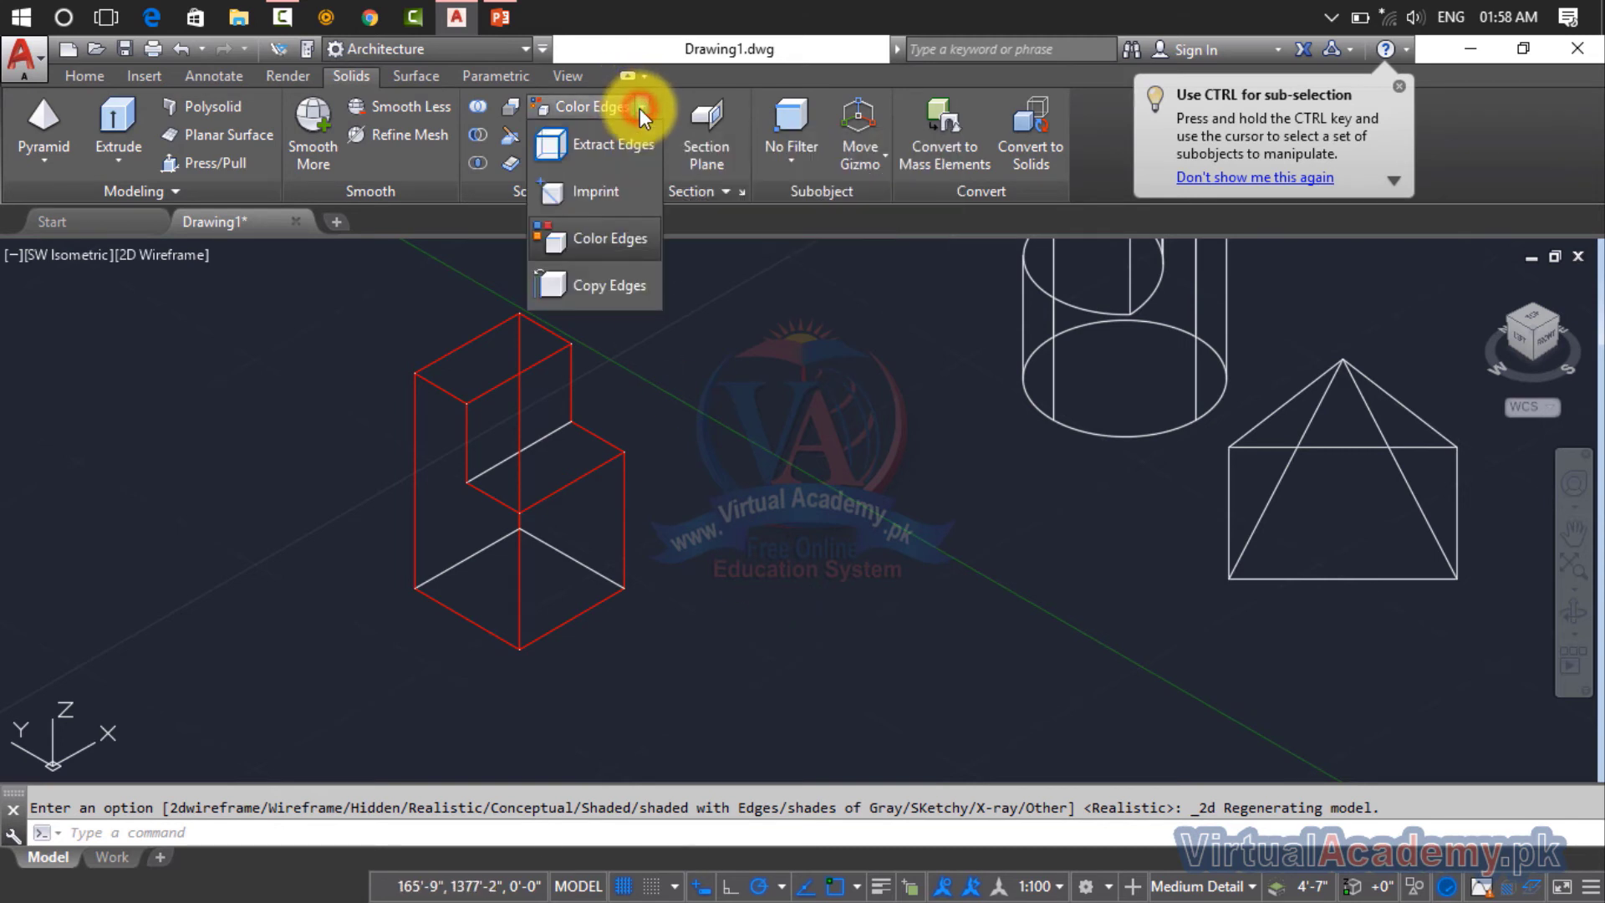
click(606, 288)
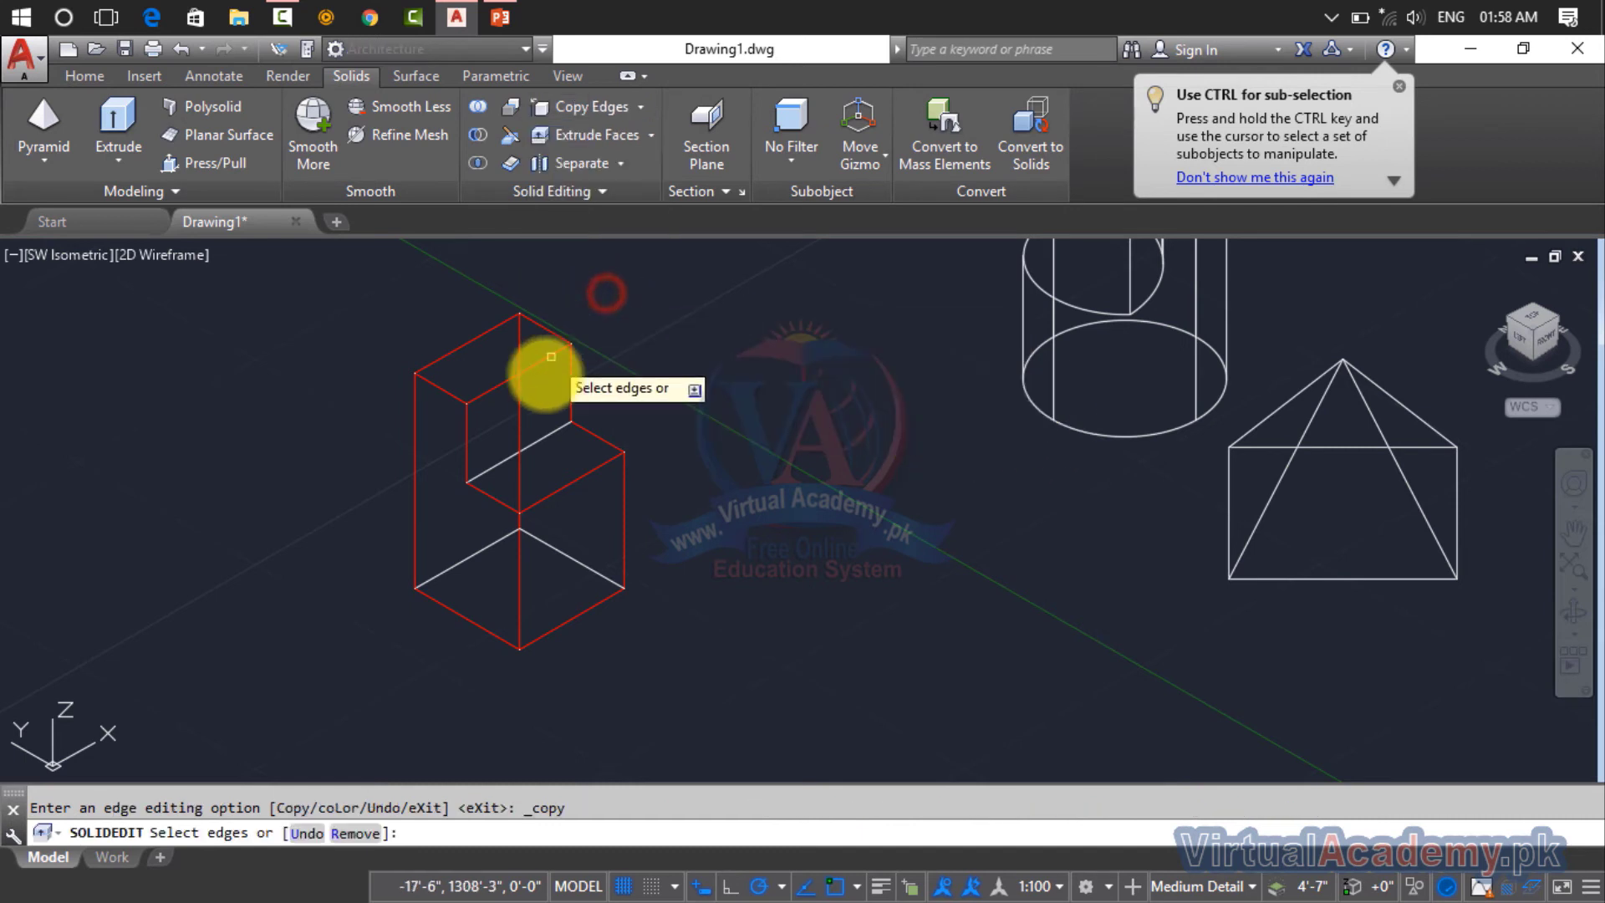
scroll(520, 539, up, 3)
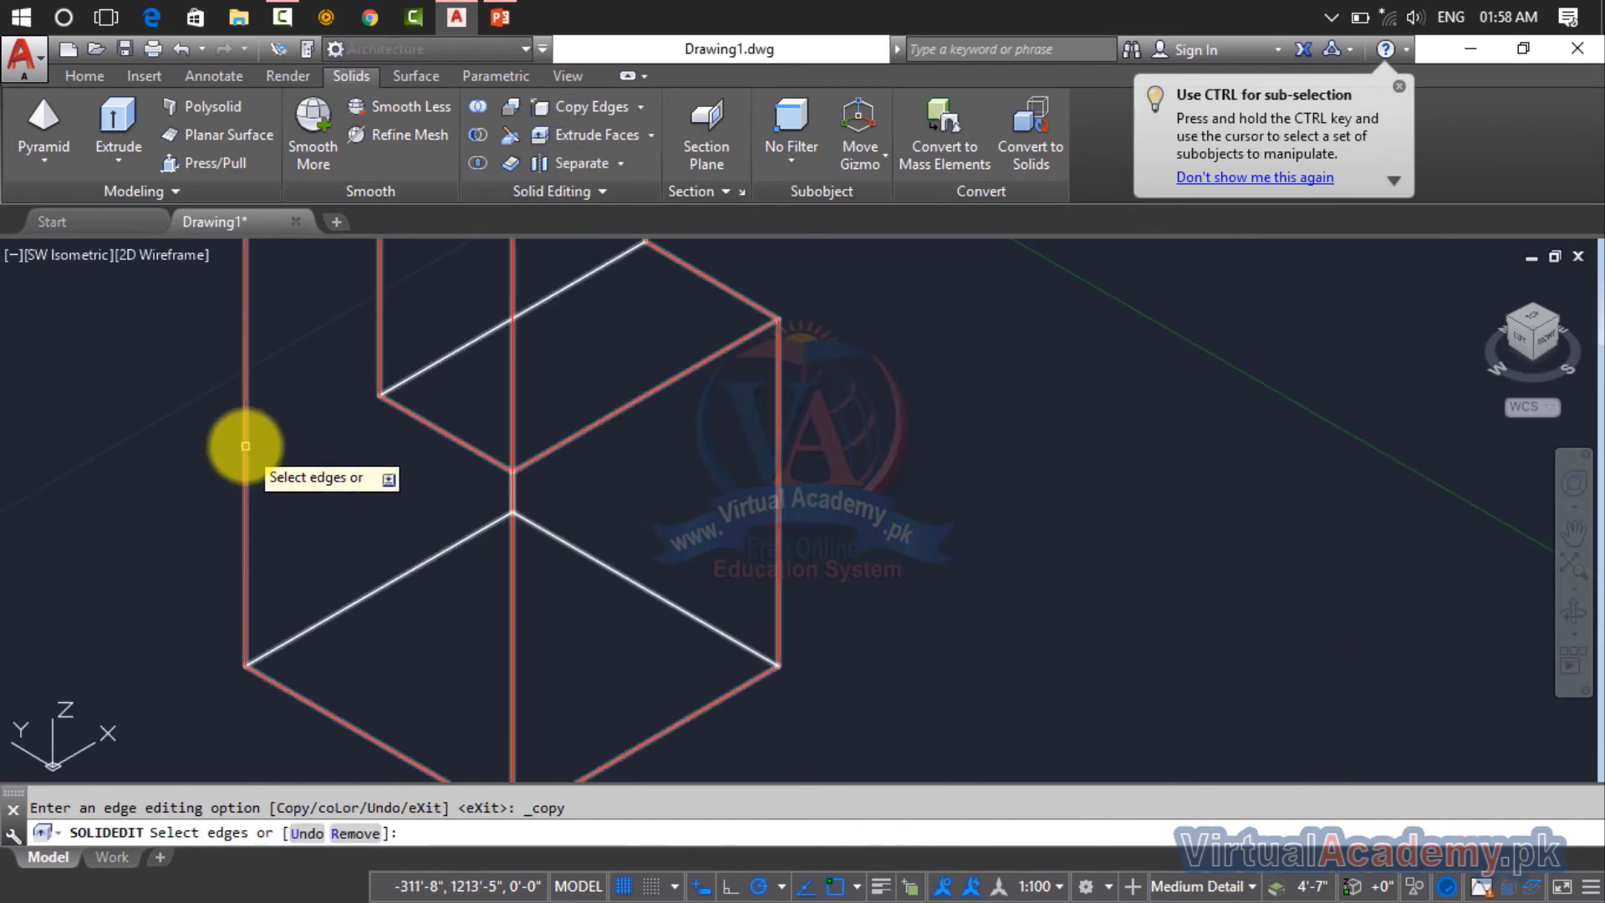
scroll(309, 444, down, 3)
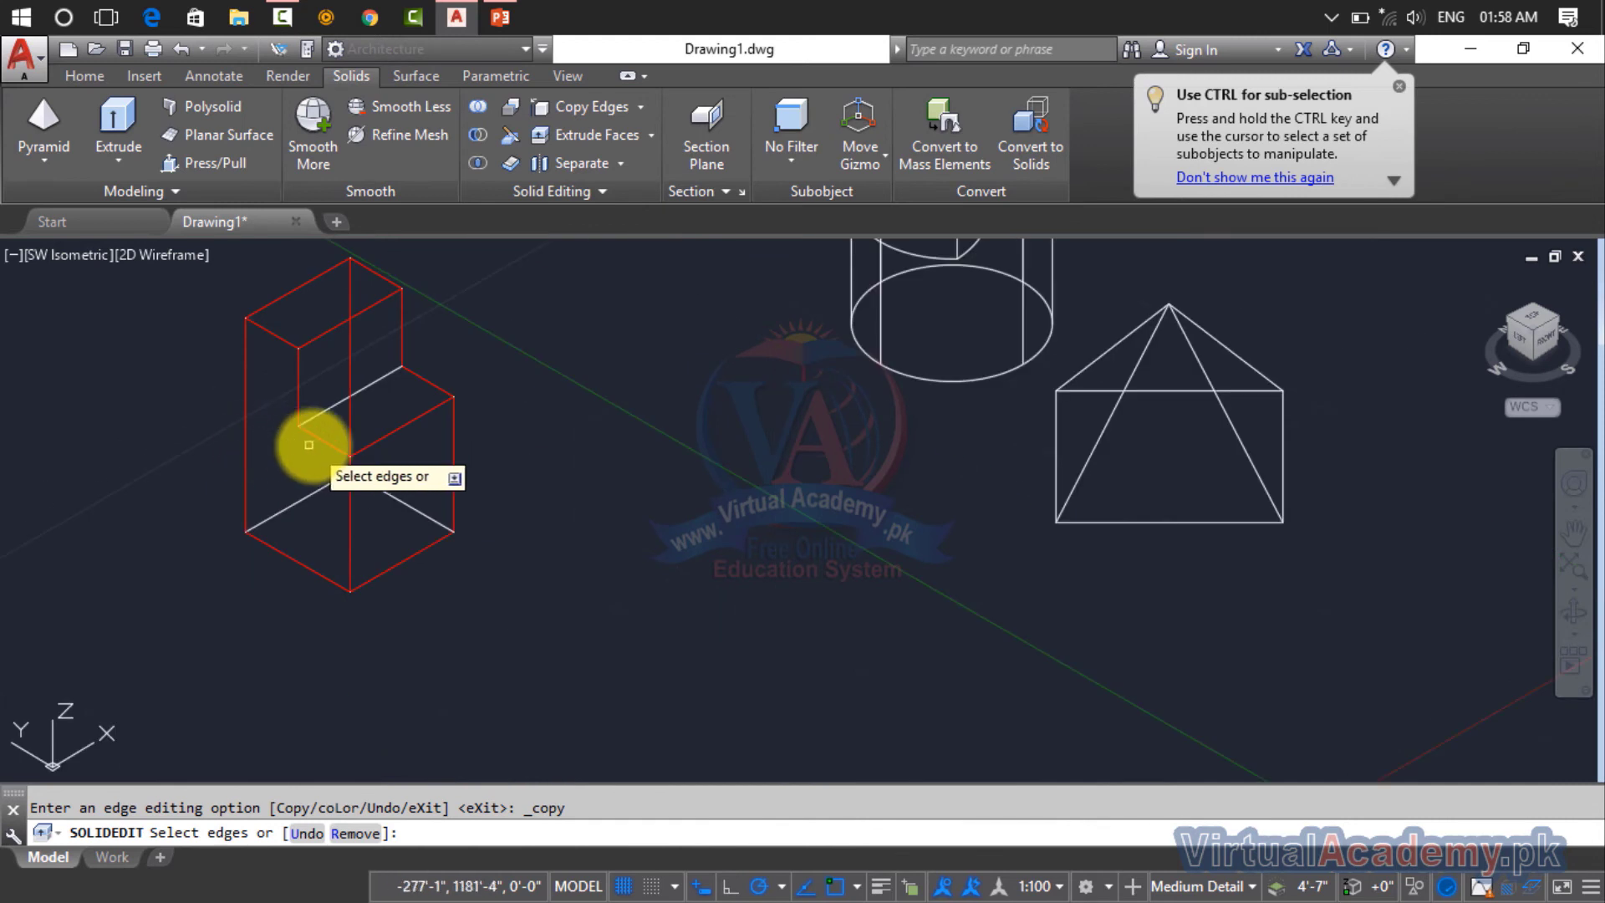
click(248, 432)
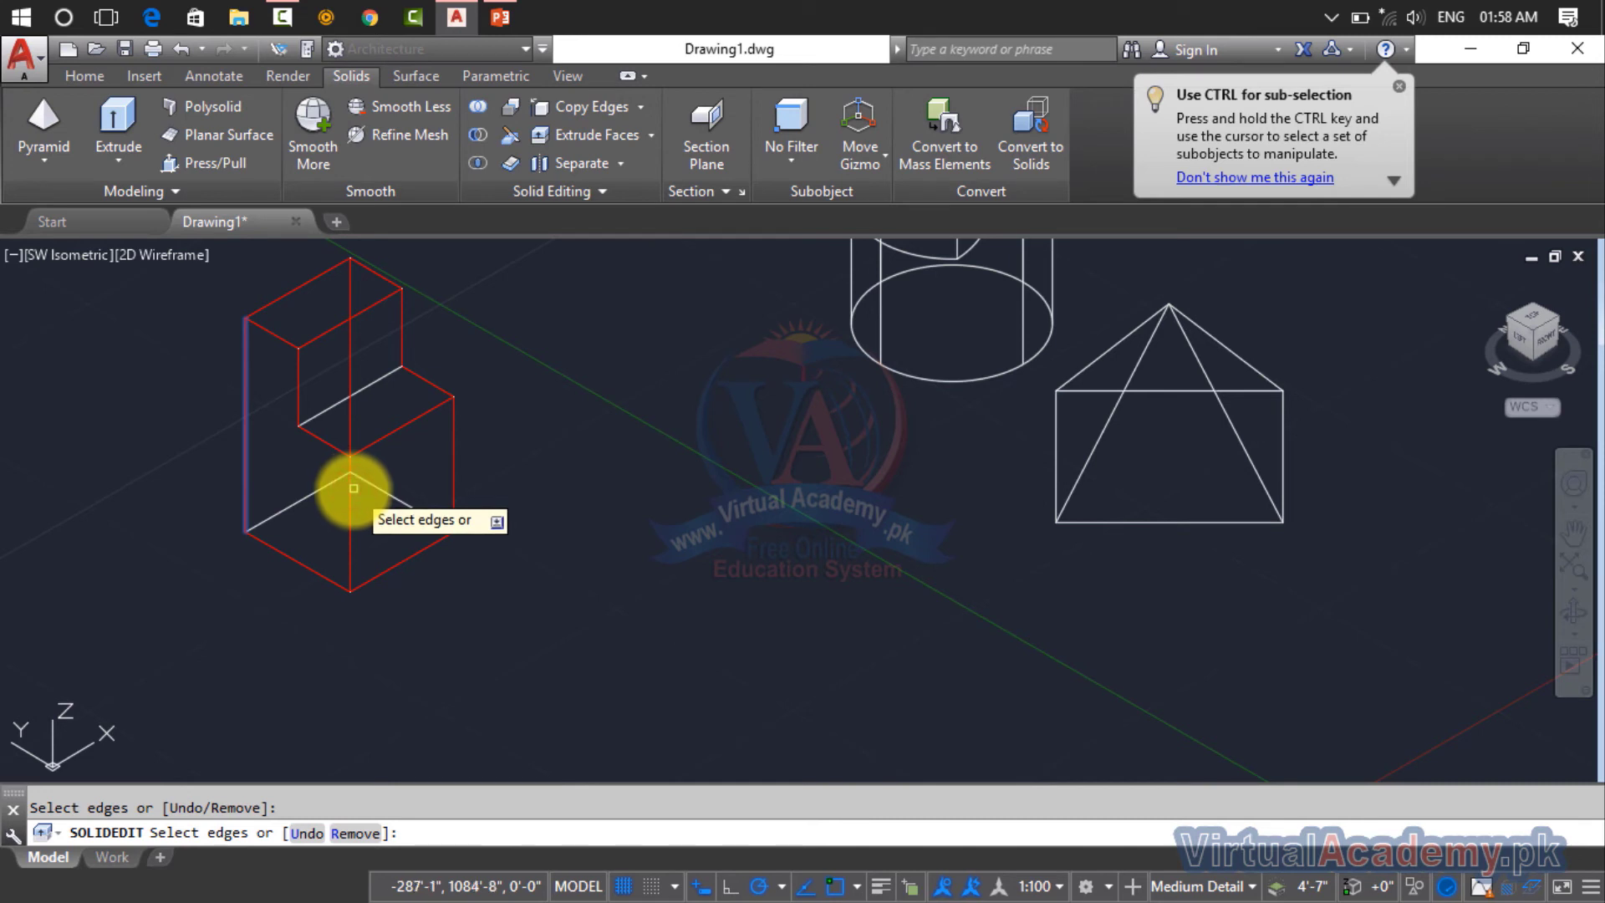
click(351, 493)
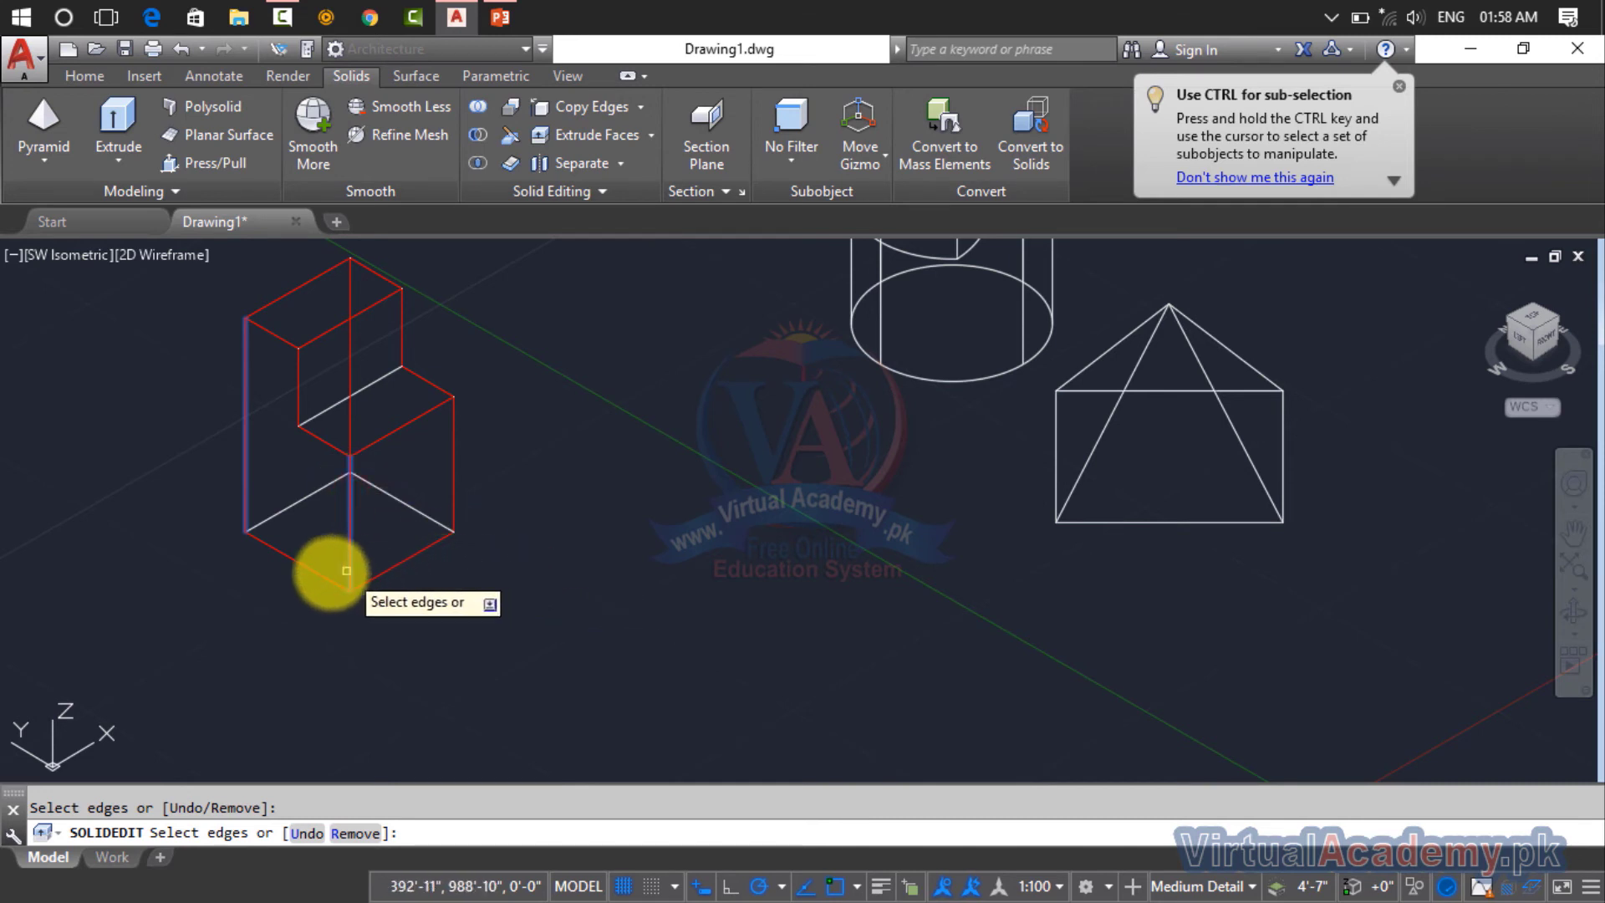
click(315, 574)
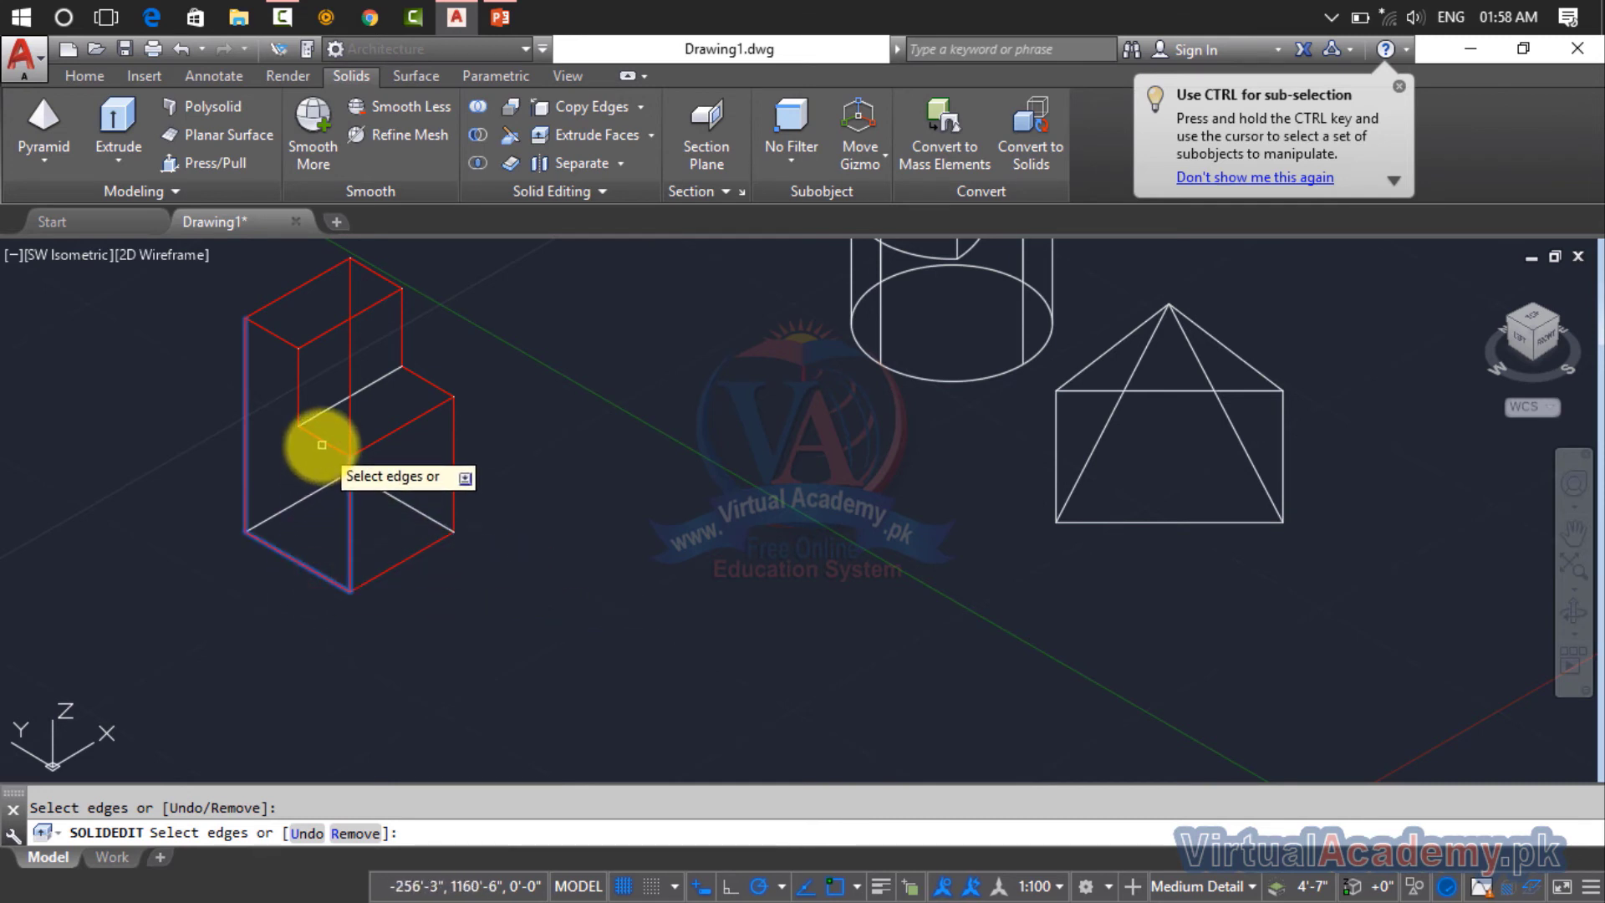
click(322, 445)
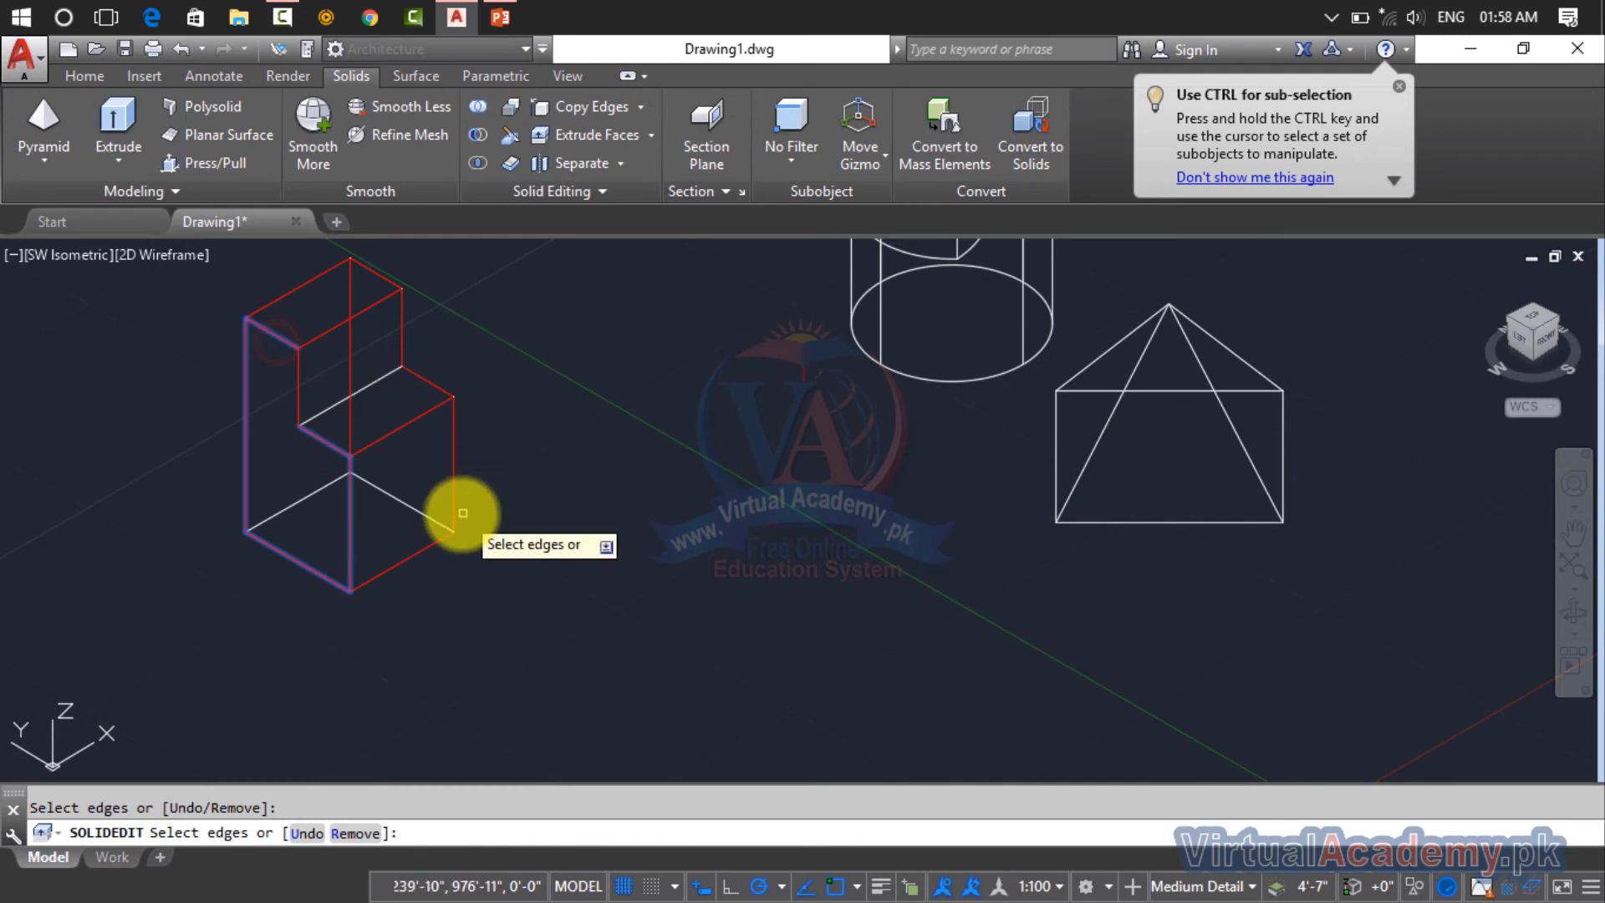
click(298, 391)
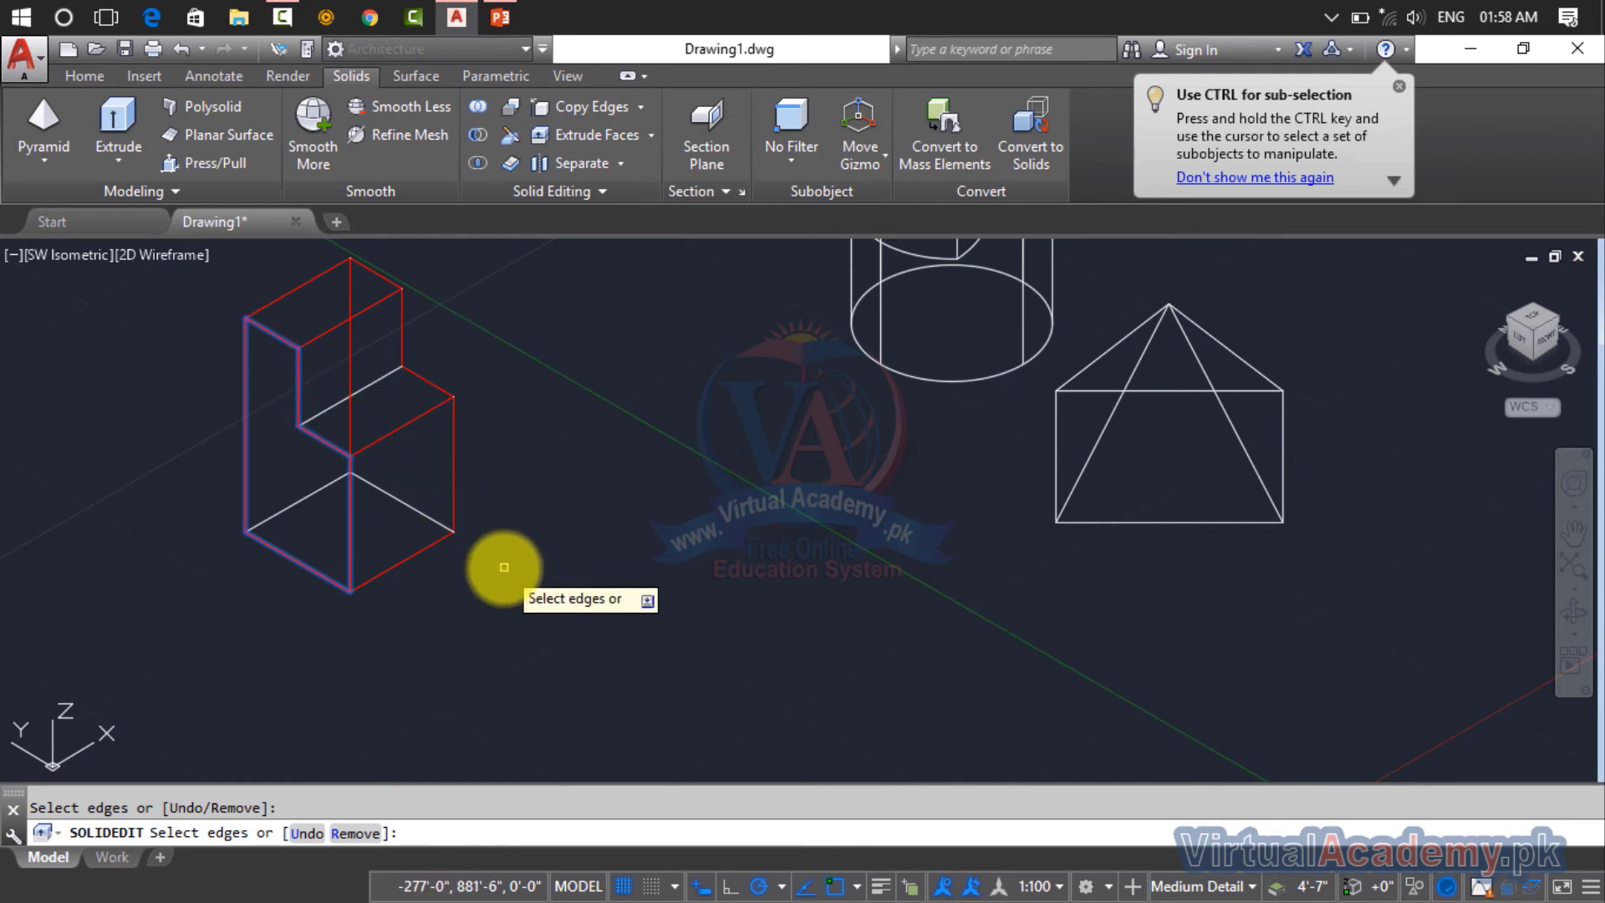
key(Return)
- Place the copied edges from the solid's bottom corner to an empty spot on its left
click(350, 593)
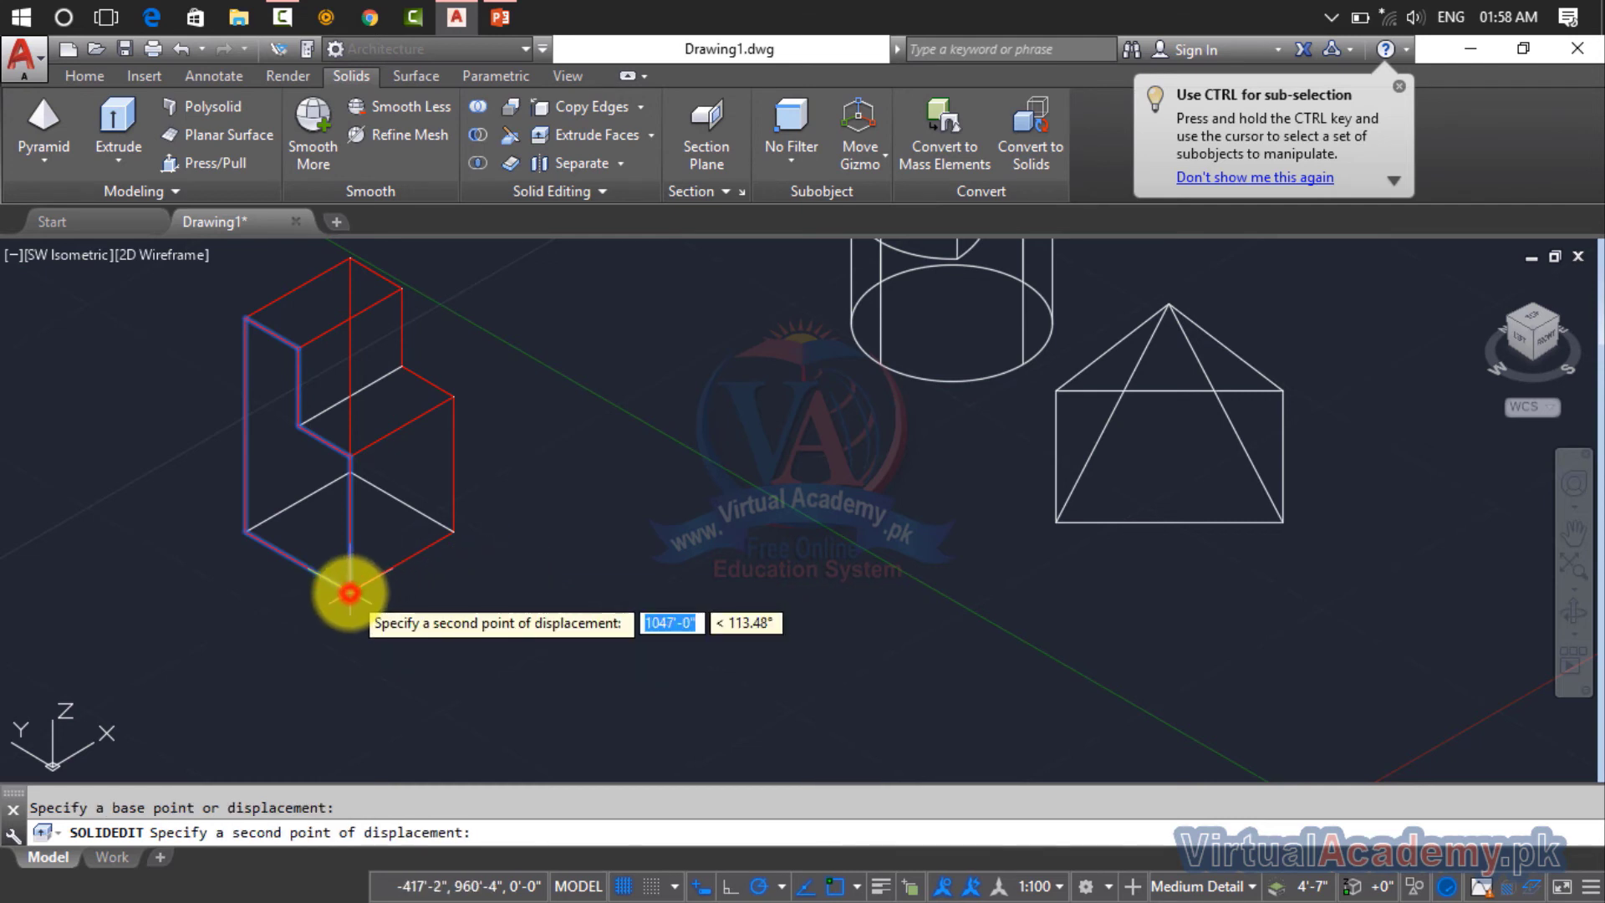
scroll(350, 593, down, 3)
scroll(269, 609, down, 1)
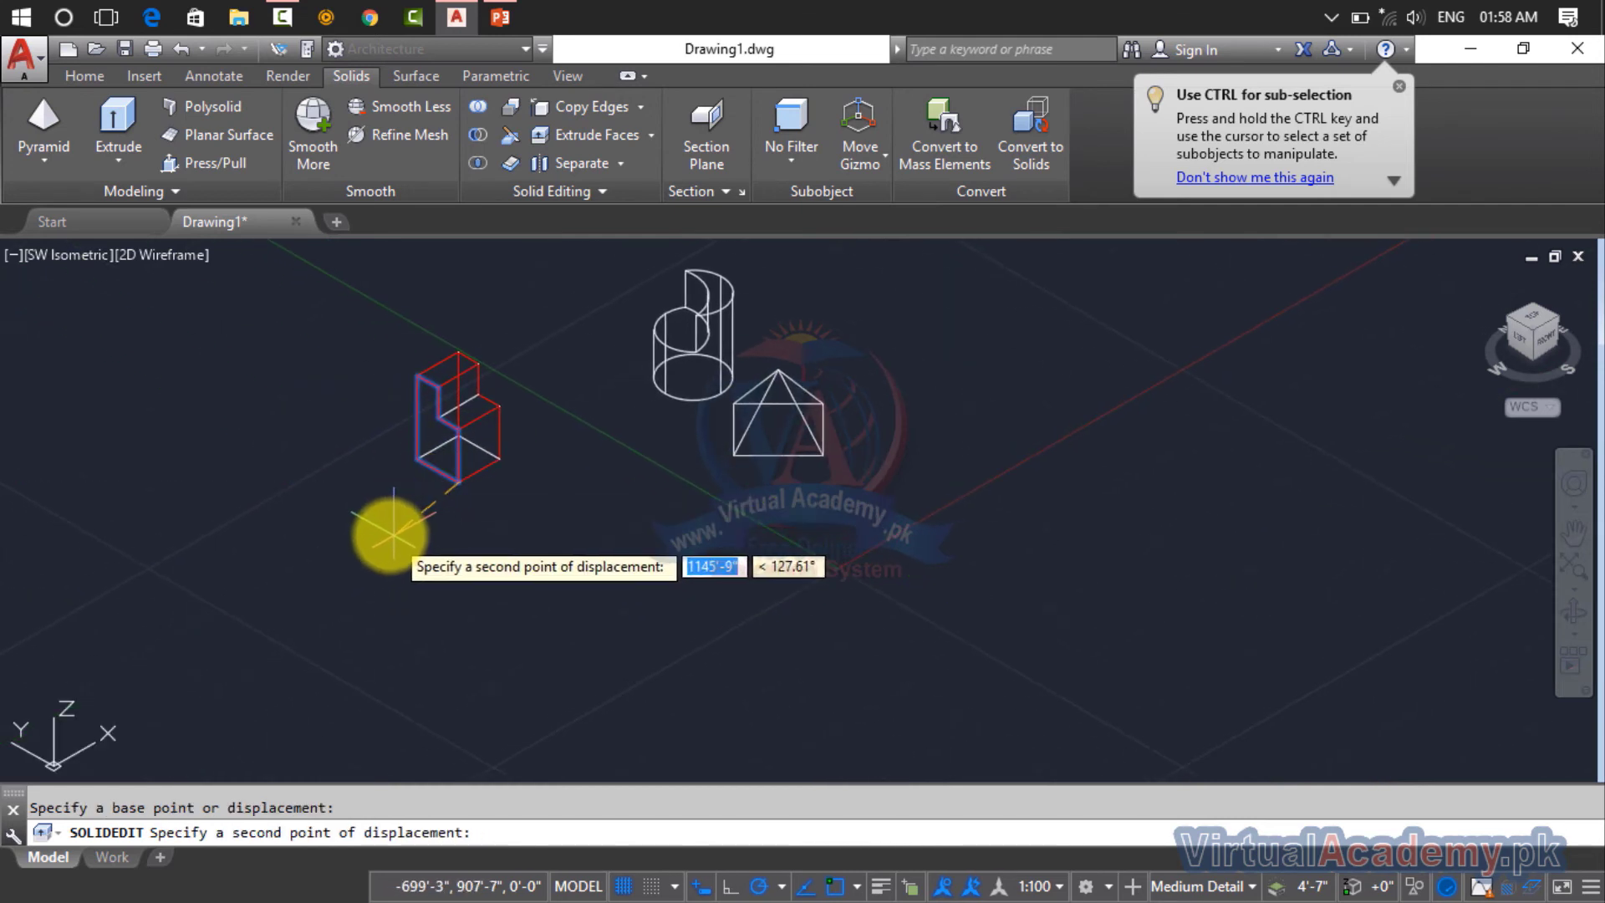
click(376, 527)
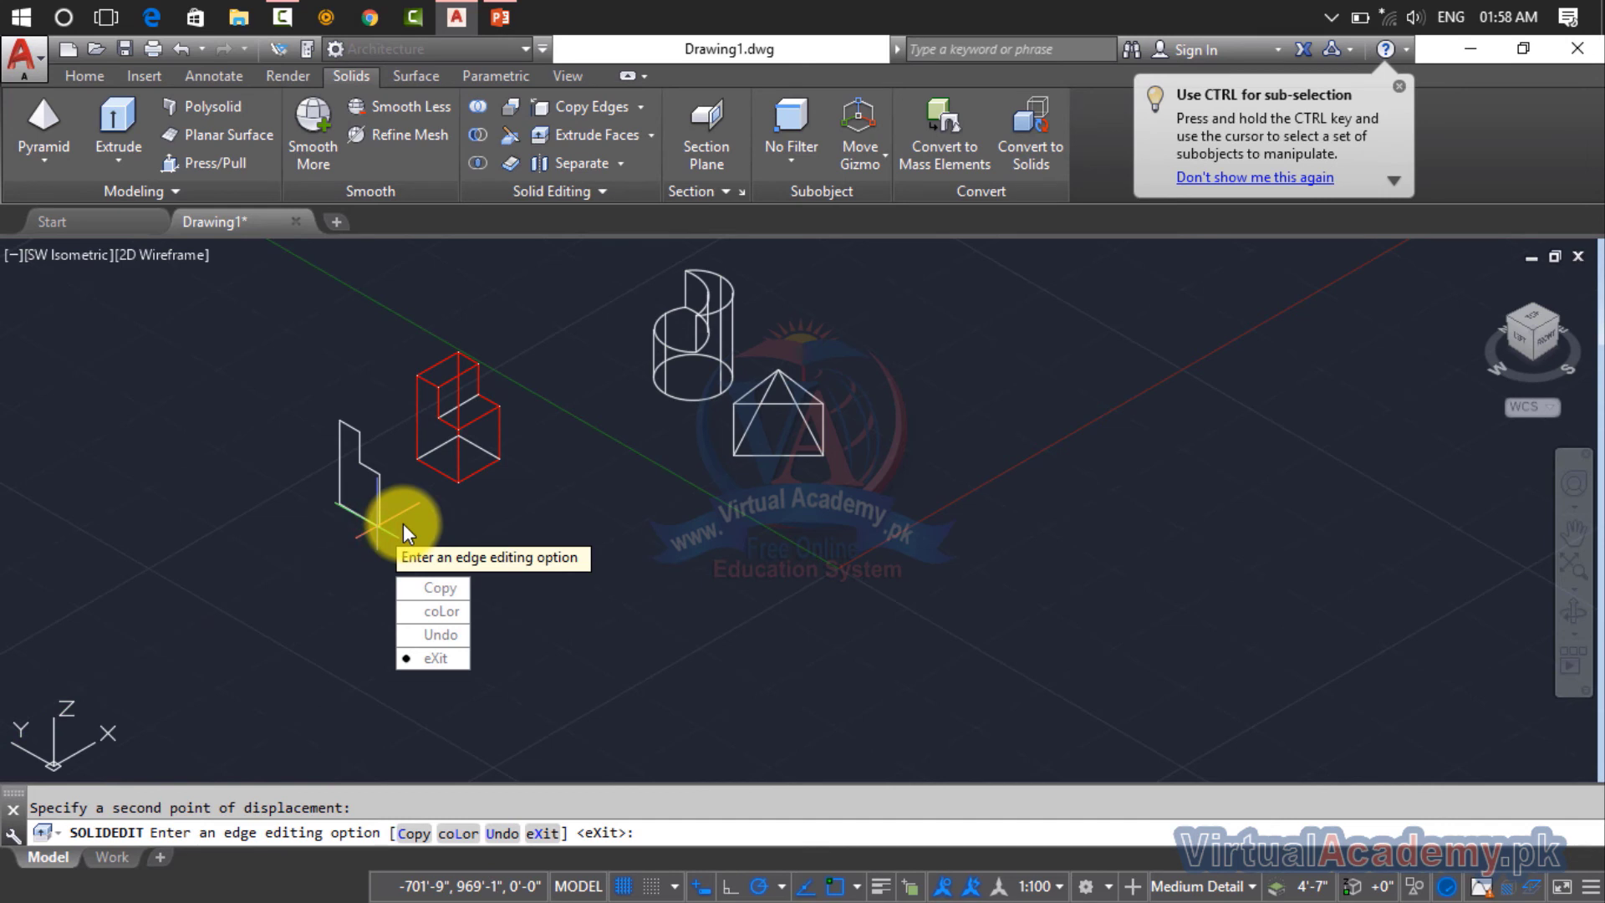
key(Return)
key(Return)
- Centre the pyramid in view and cancel a first edge copy of its slanted edge
scroll(358, 458, up, 8)
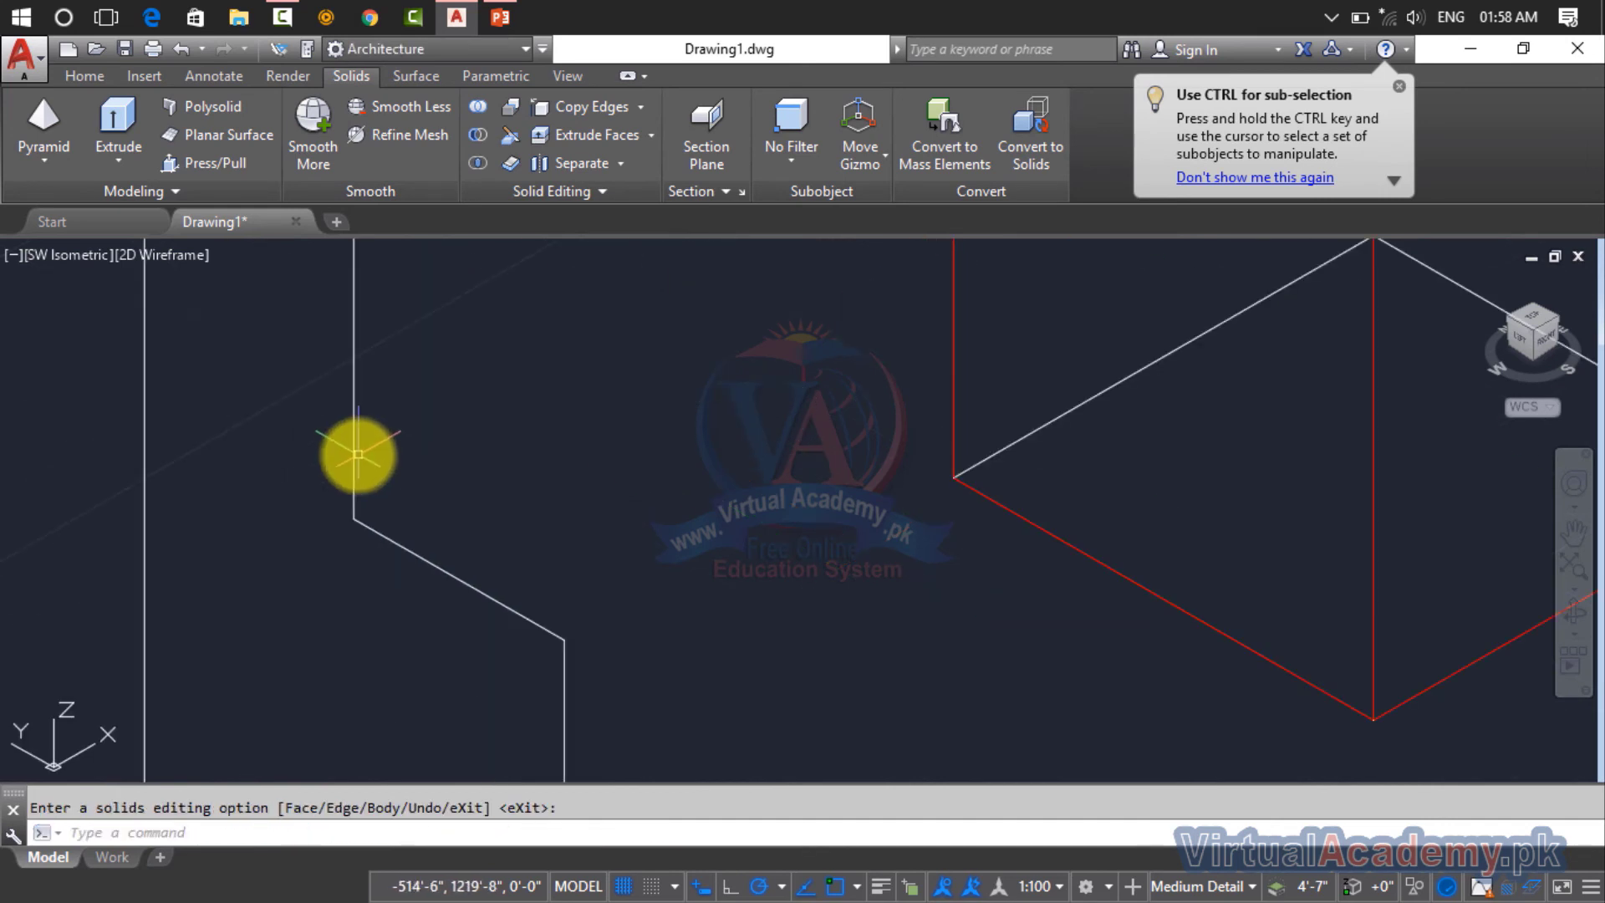
scroll(358, 459, down, 6)
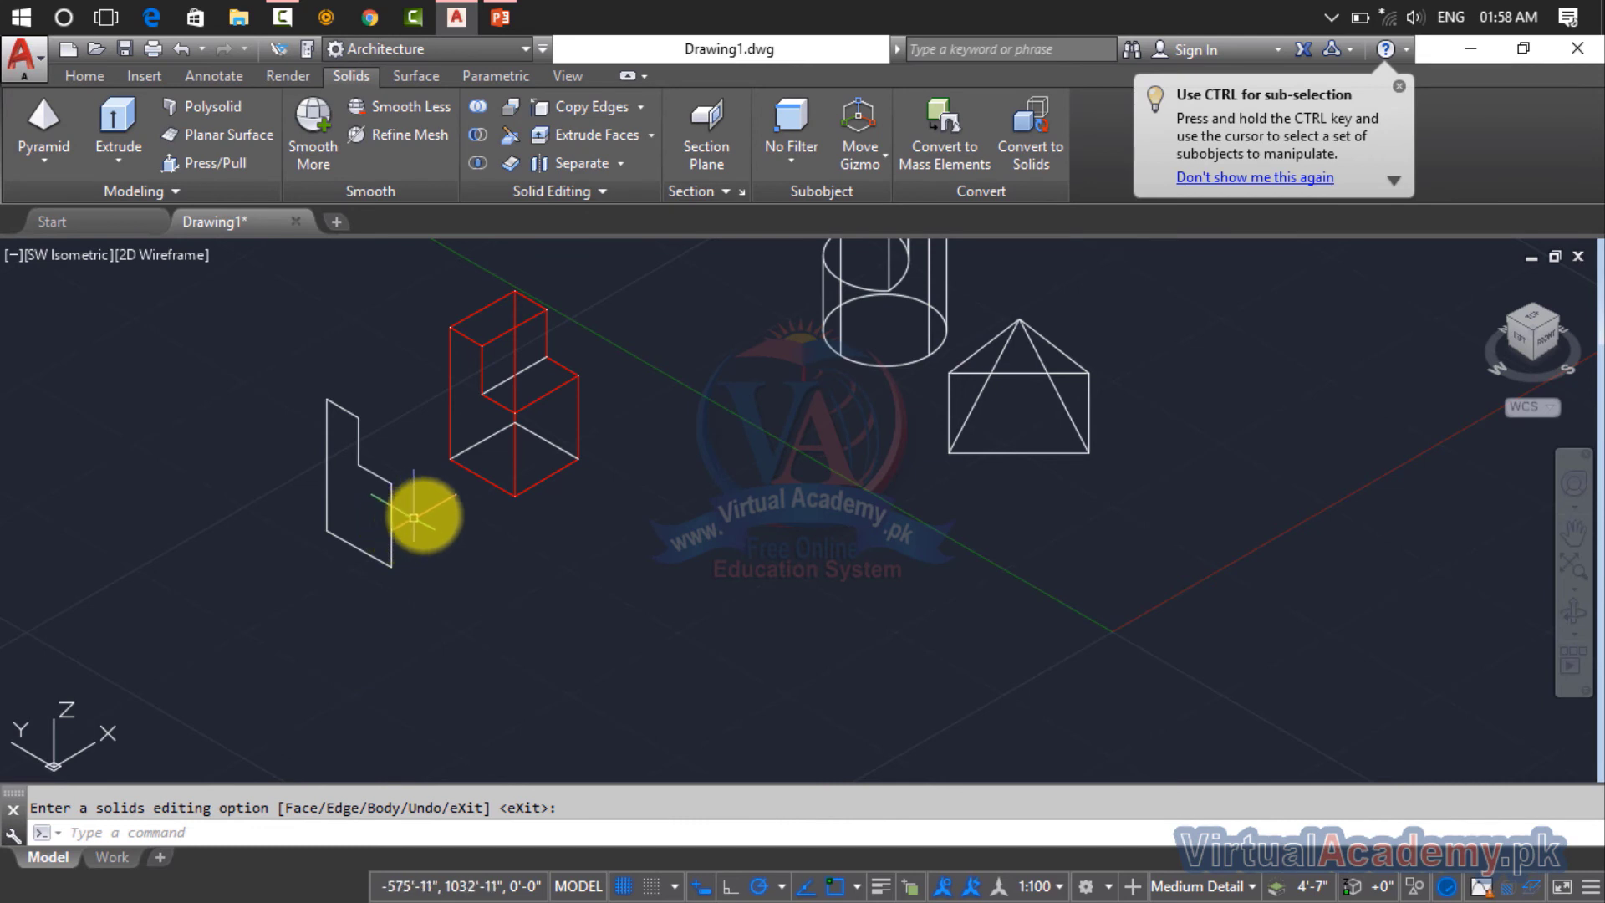
scroll(1028, 459, up, 3)
middle_drag(1029, 459, 842, 440)
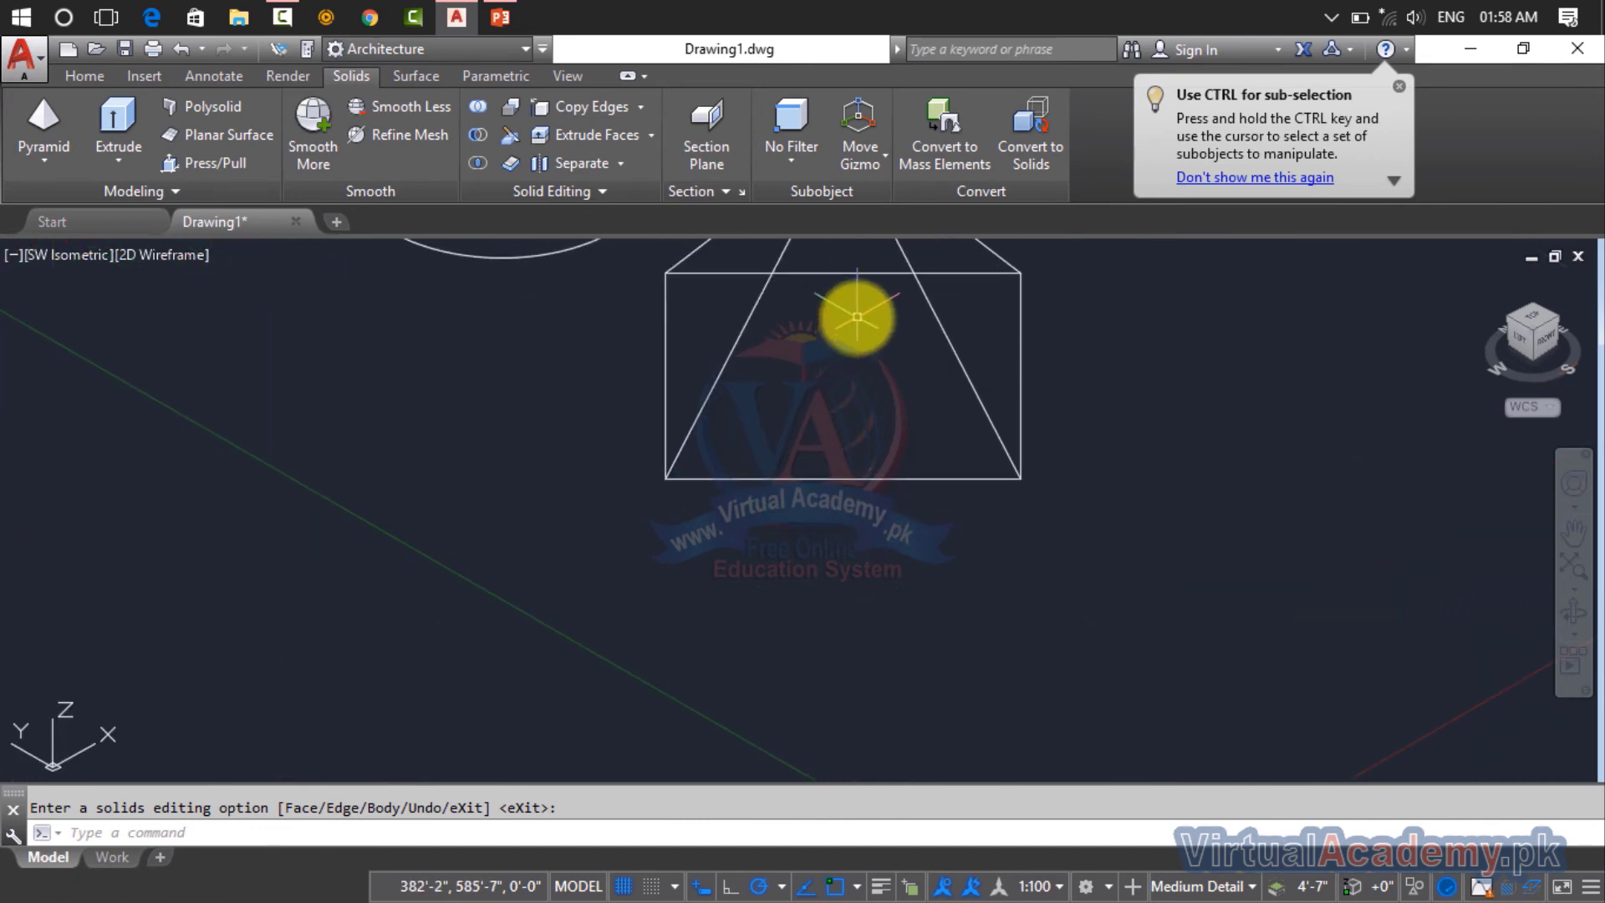
click(580, 103)
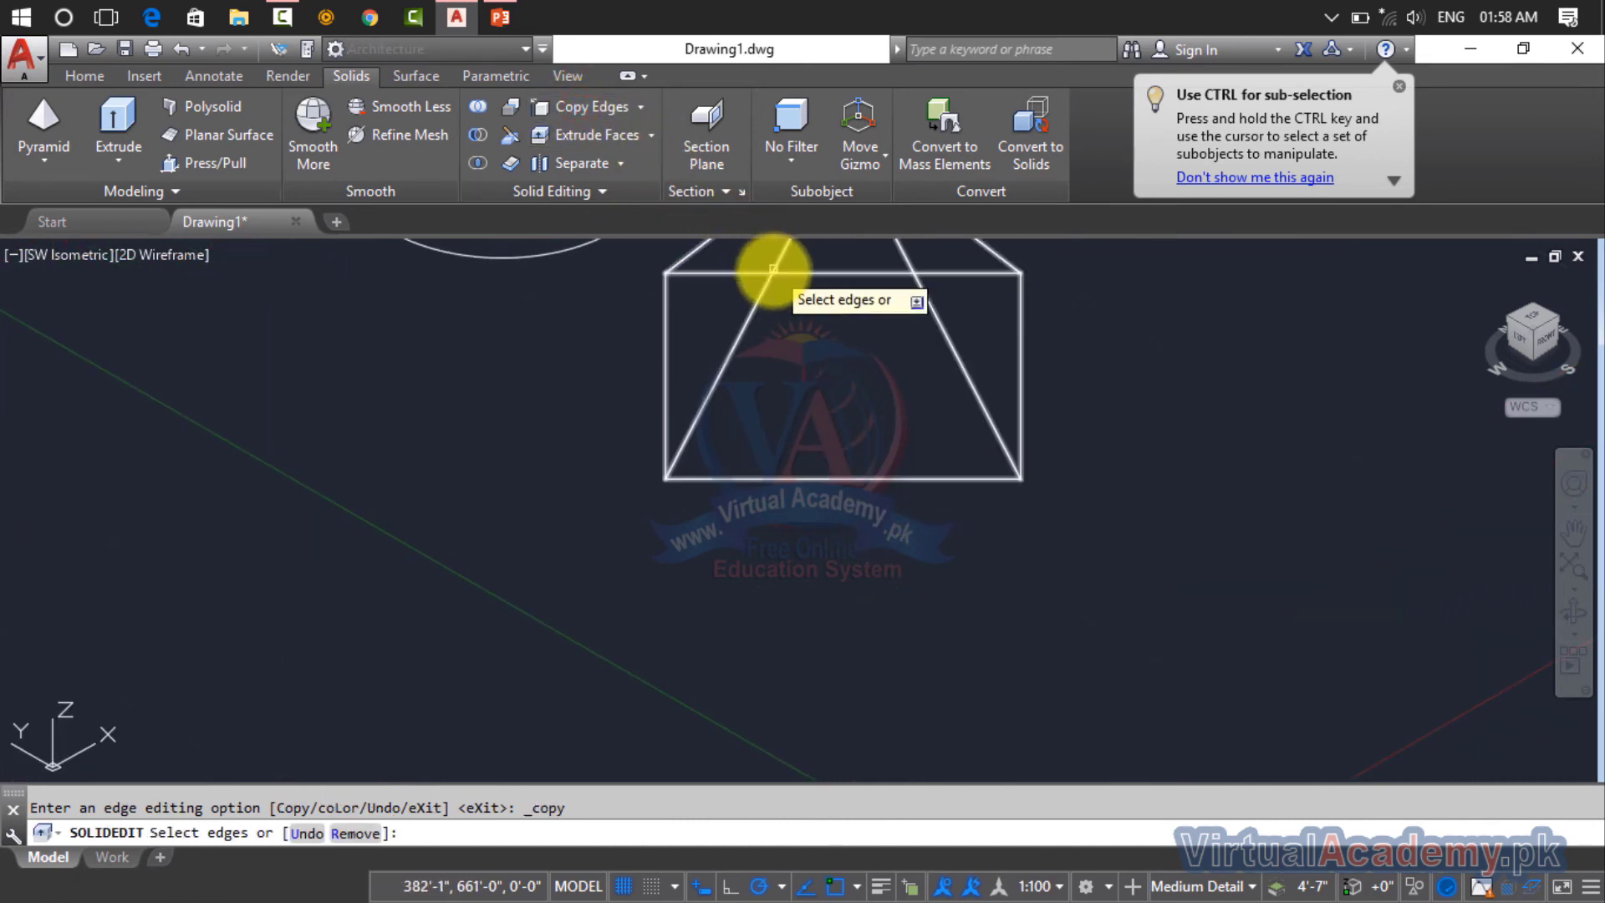
click(771, 274)
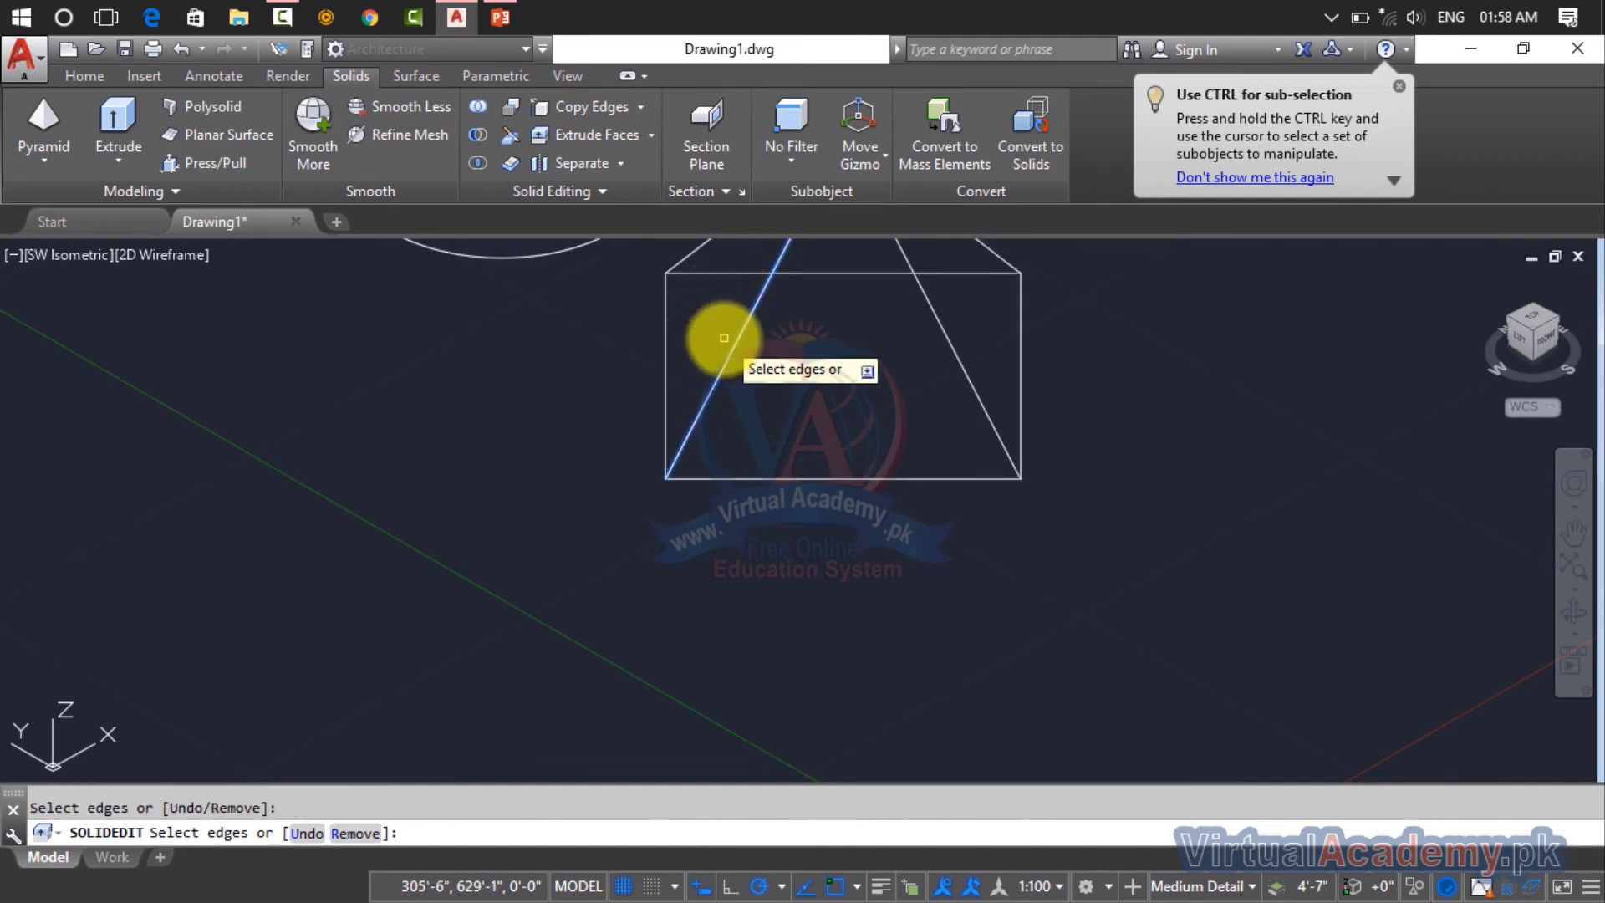
scroll(836, 315, up, 2)
middle_drag(836, 315, 836, 454)
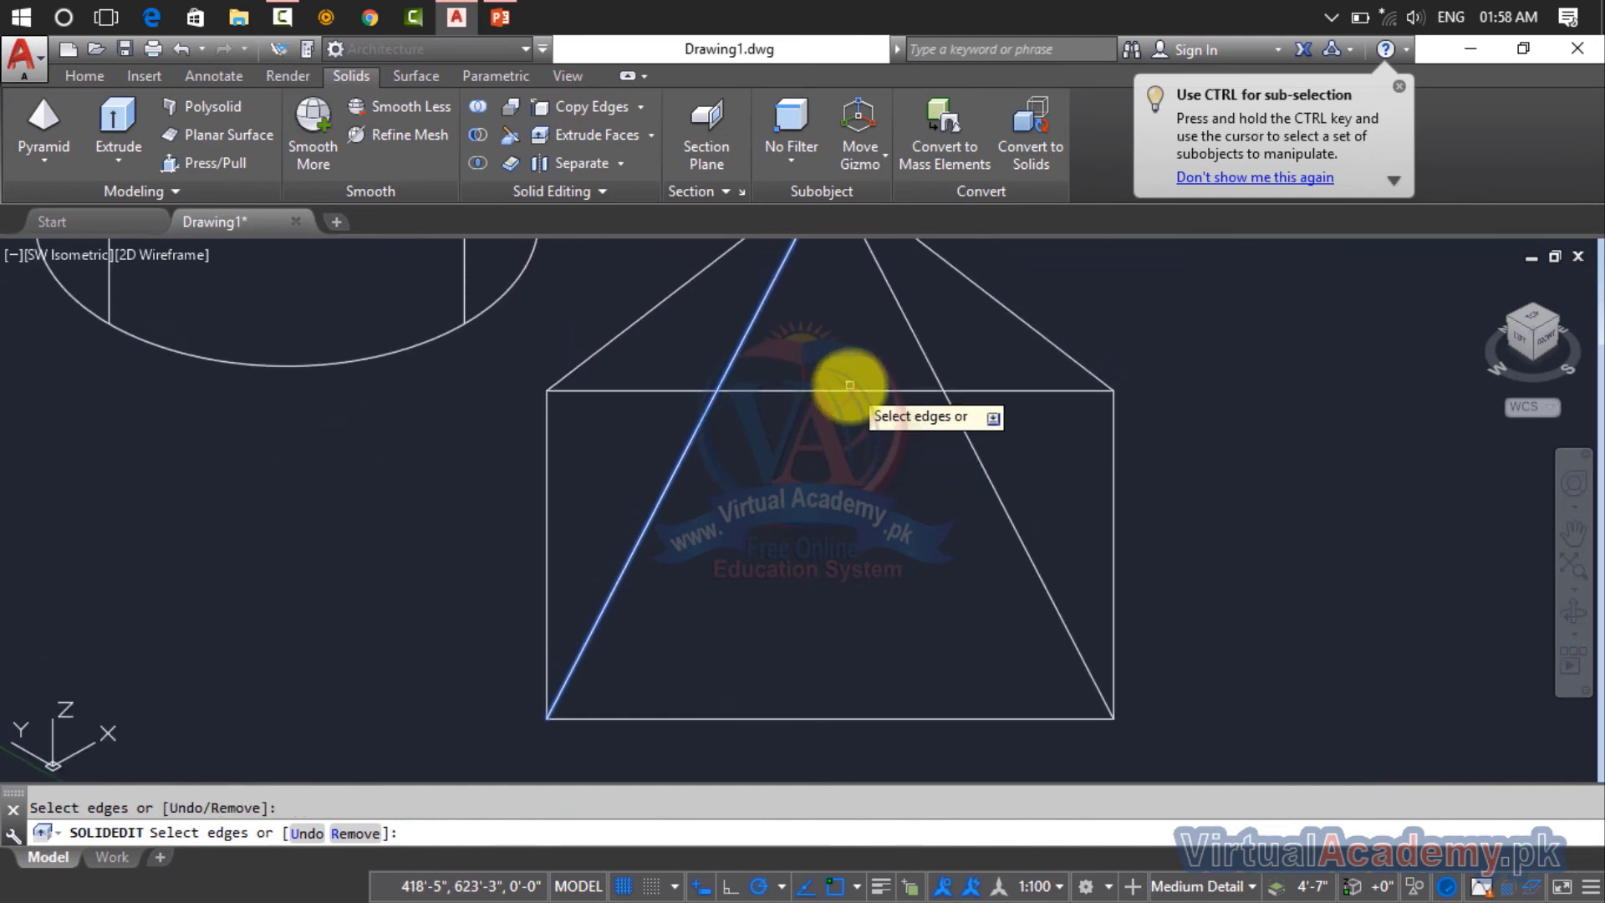
key(Escape)
scroll(844, 386, down, 2)
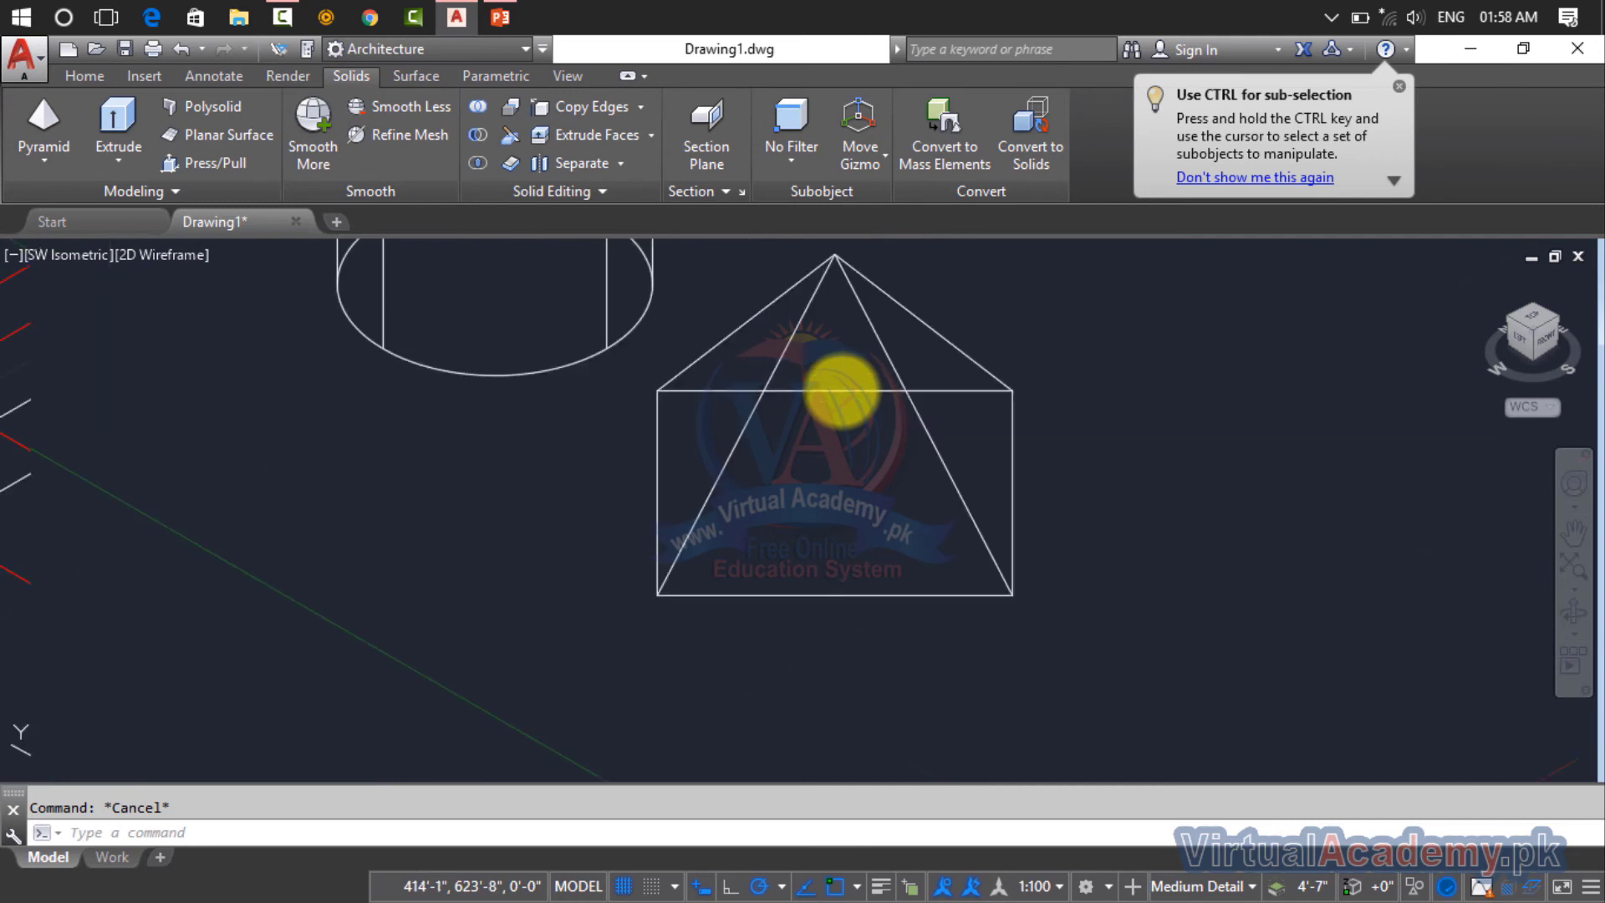
scroll(839, 386, down, 2)
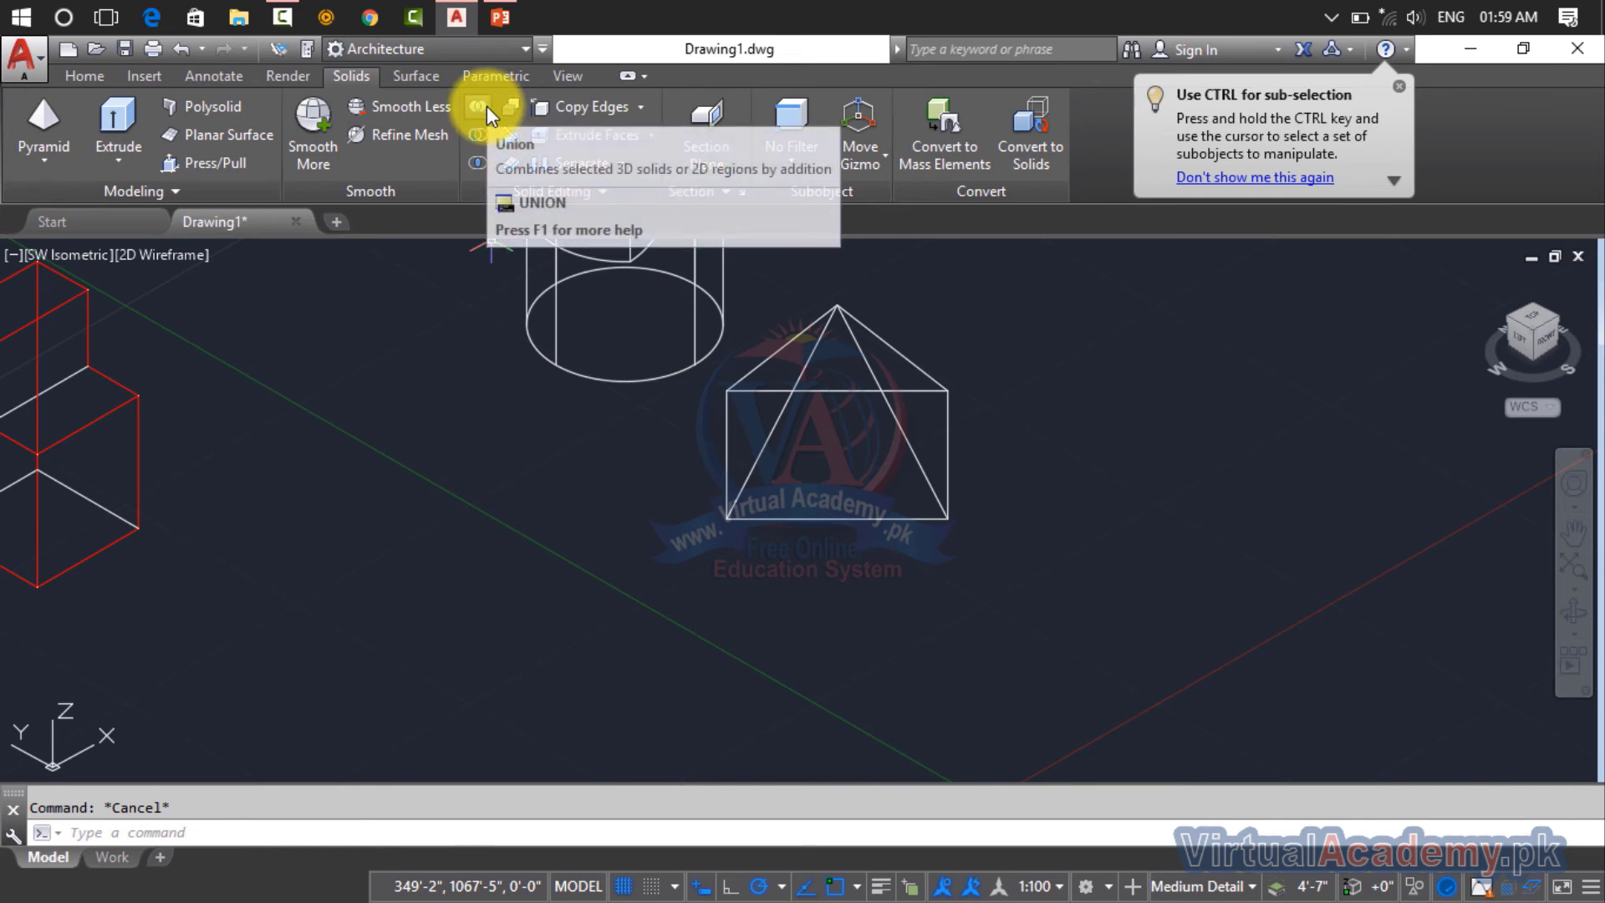
- Copy the pyramid's base edges into a rectangle just left of the pyramid
click(553, 110)
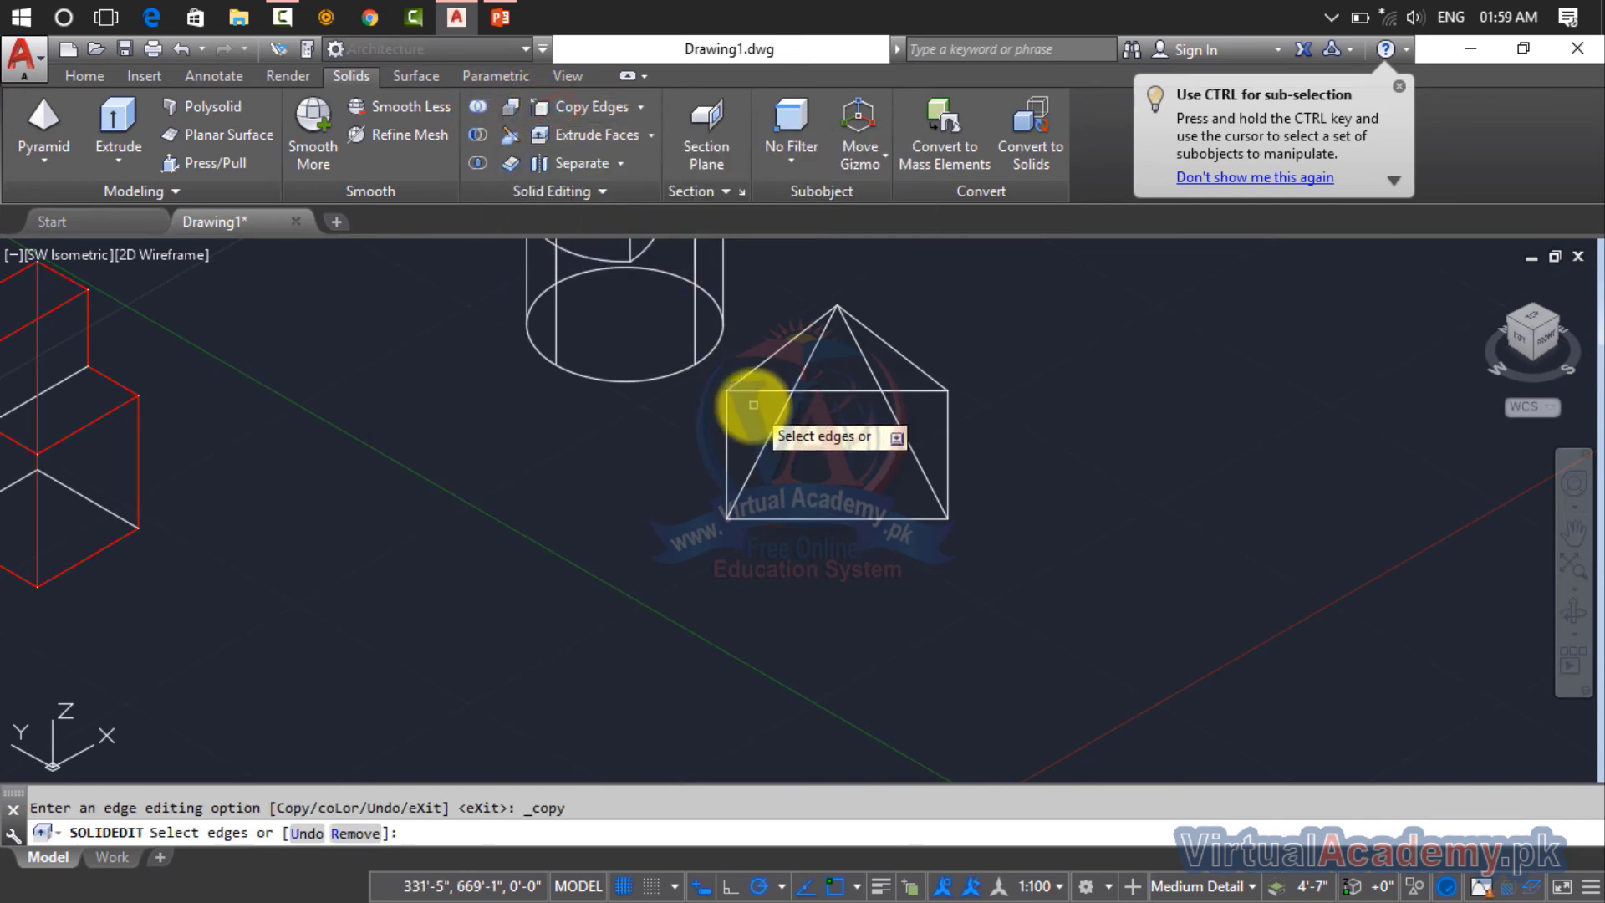
click(725, 410)
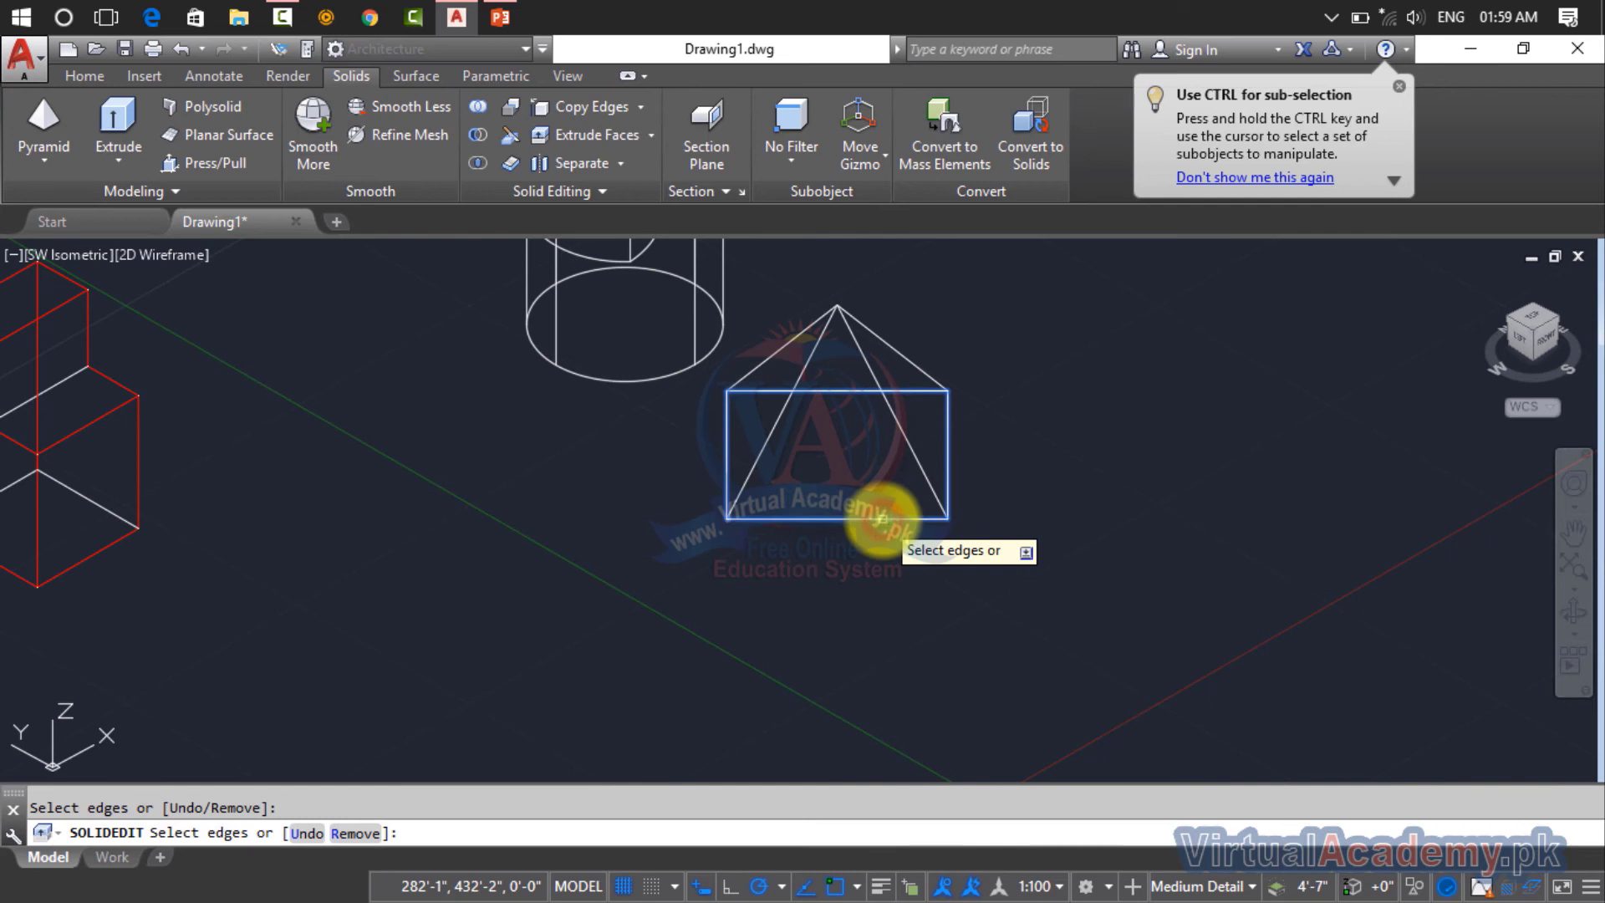
key(Return)
click(870, 495)
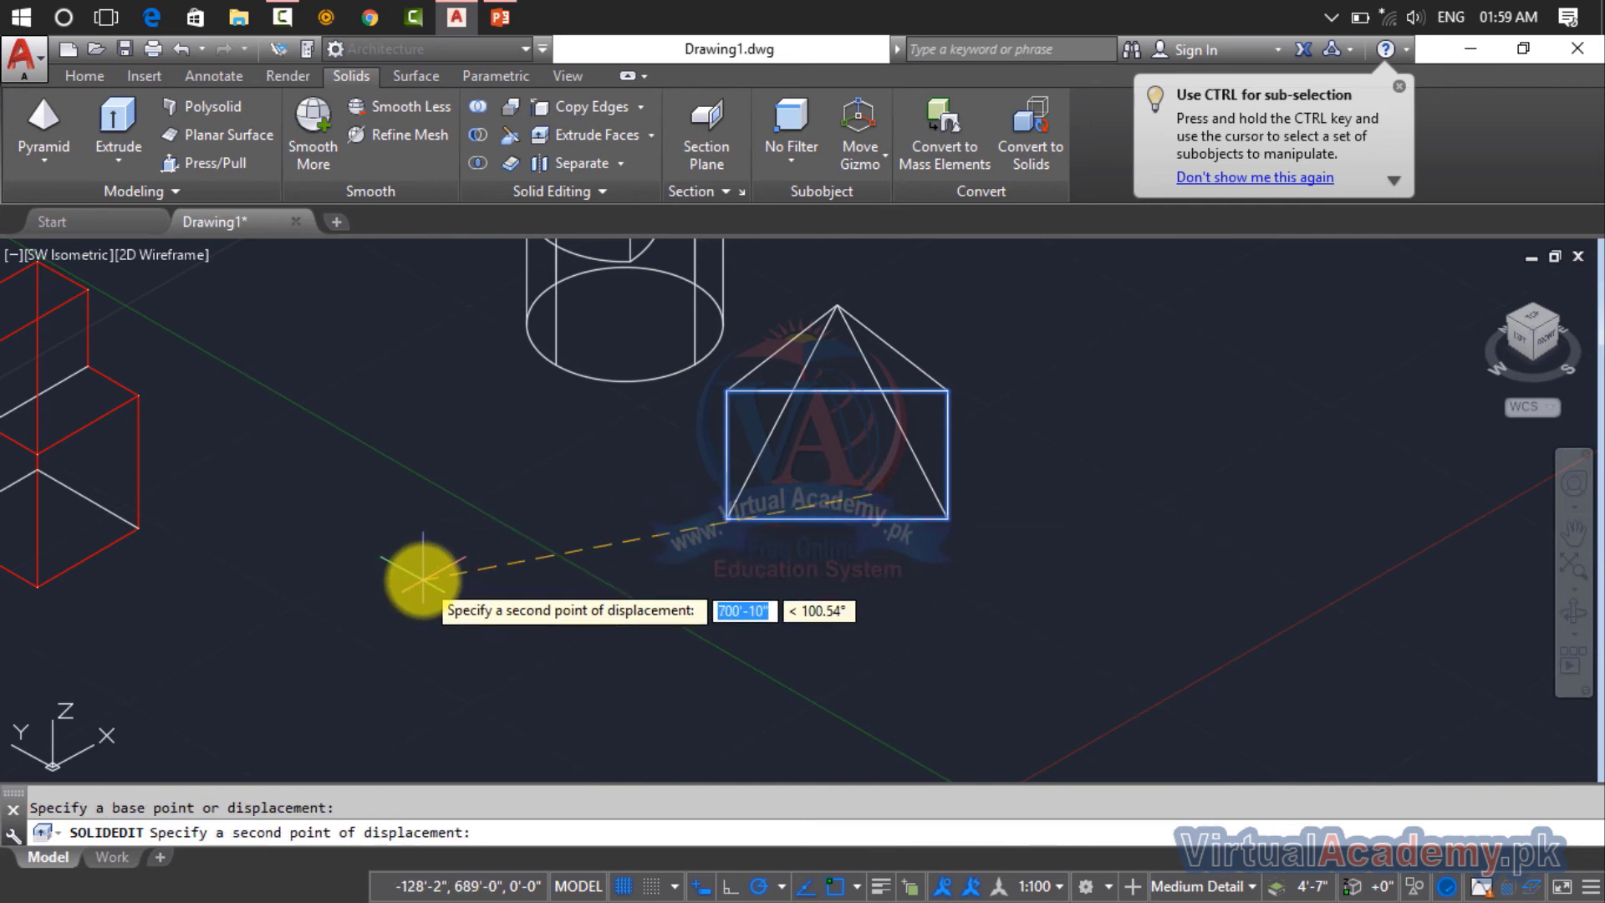
click(725, 519)
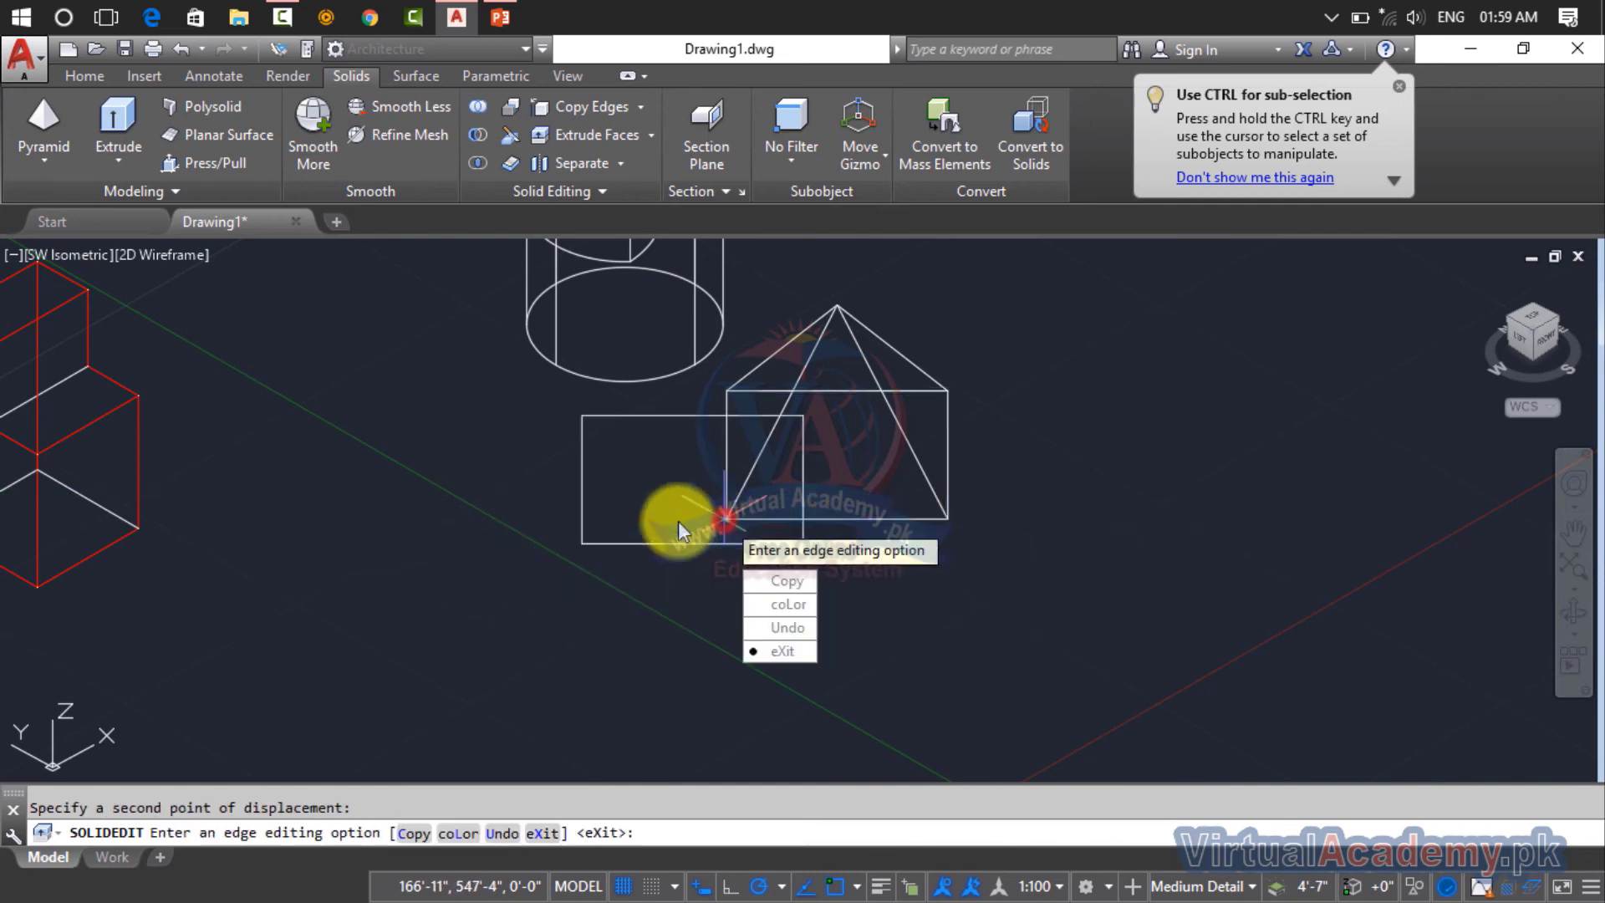
key(Return)
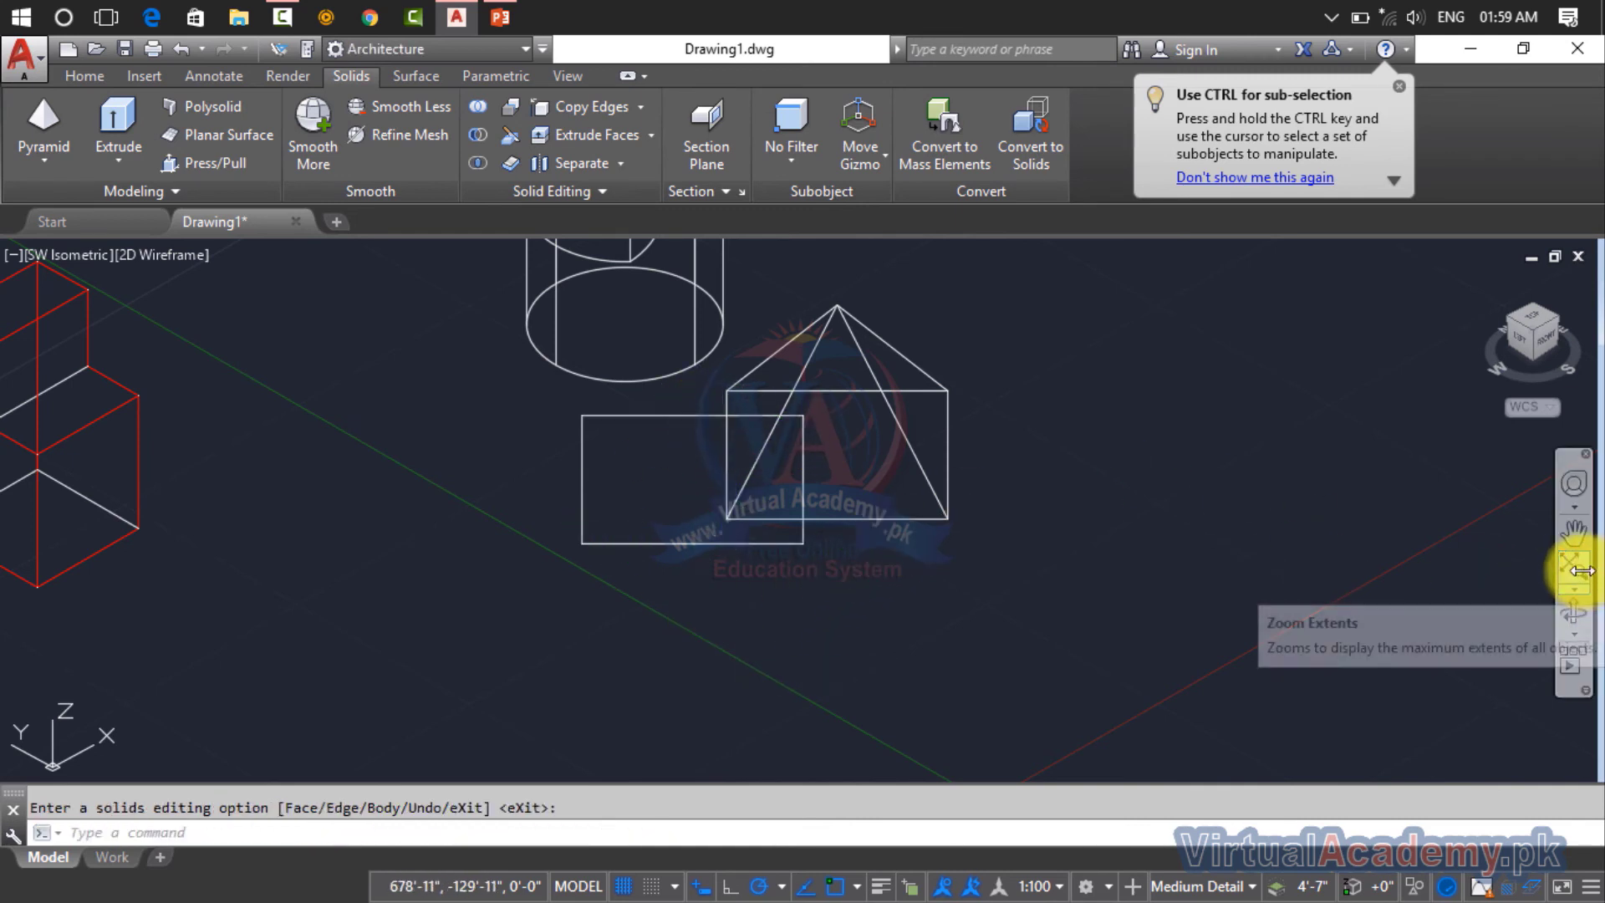
- Orbit the view to bring the flat L-shaped outline into view
click(1576, 611)
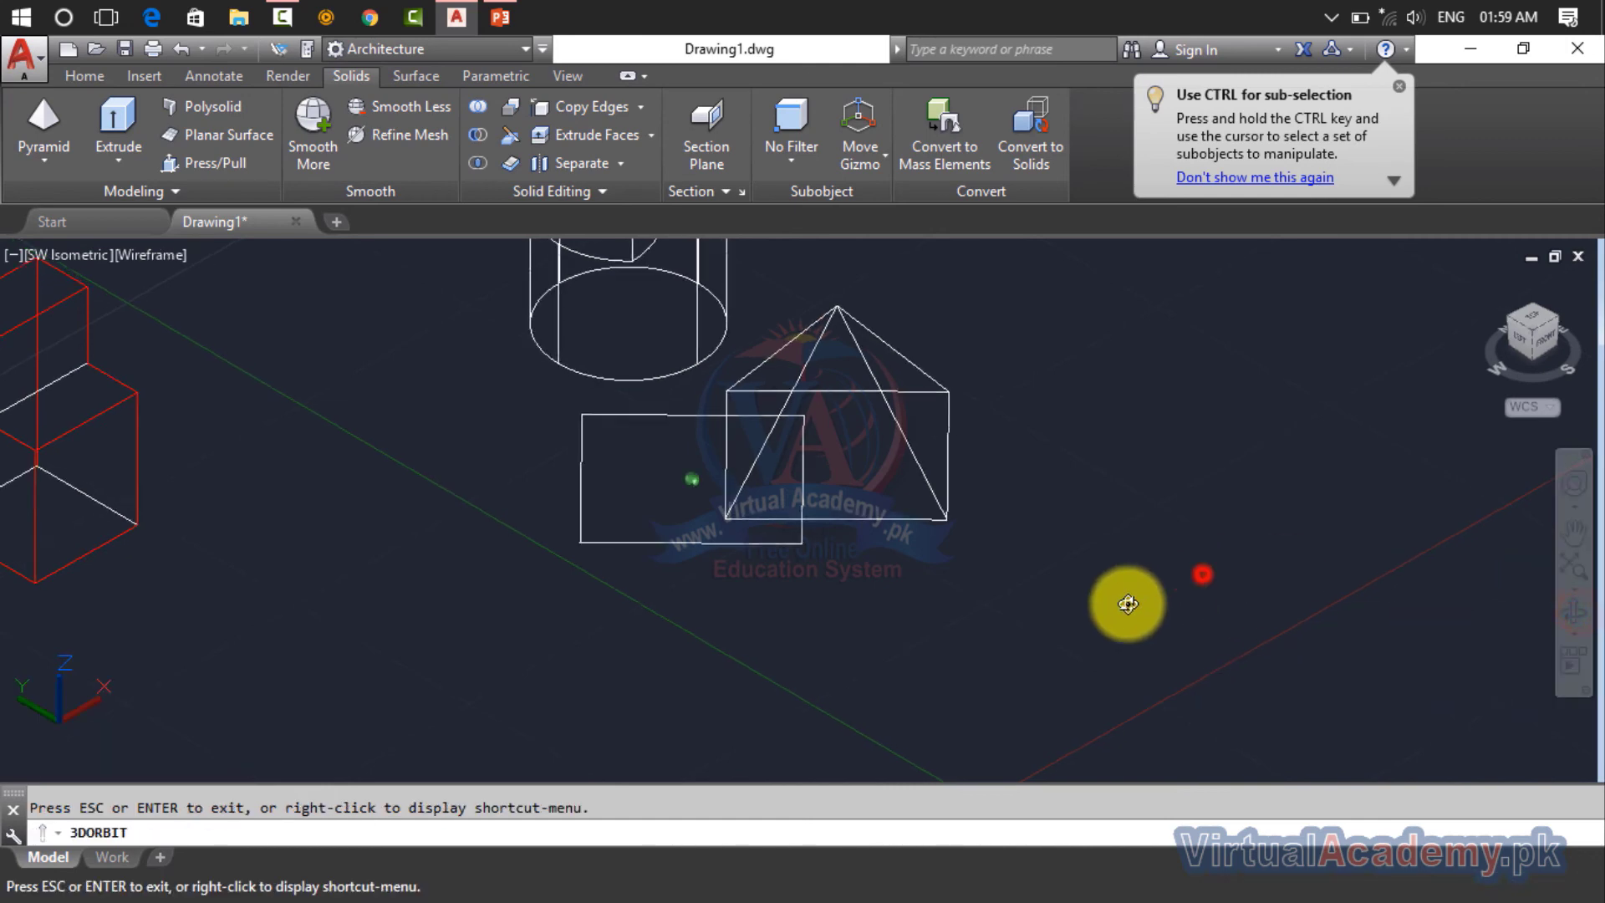
mouse_move(1129, 602)
mouse_down()
mouse_move(987, 584)
mouse_move(963, 507)
mouse_move(993, 534)
mouse_move(1103, 519)
mouse_move(1193, 548)
mouse_move(1249, 509)
mouse_move(1207, 580)
mouse_move(863, 517)
mouse_move(1067, 602)
mouse_move(1207, 562)
mouse_move(566, 512)
mouse_move(1279, 502)
mouse_move(741, 609)
mouse_move(731, 488)
mouse_move(630, 481)
mouse_up()
key(Escape)
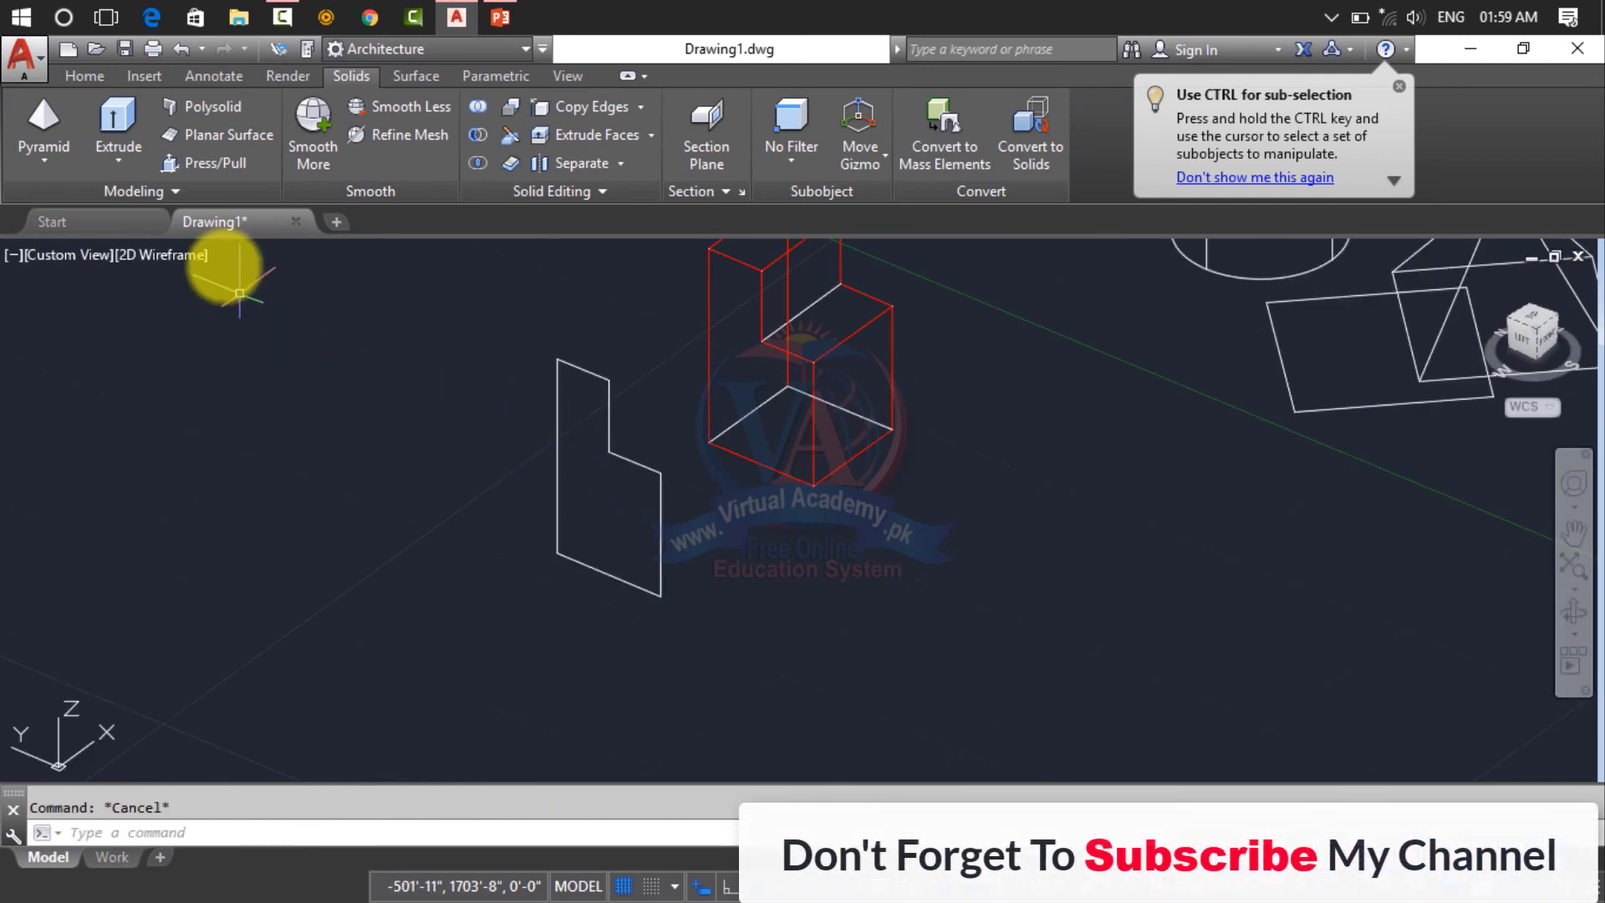
- Try Press/Pull inside the L outline twice, cancel it, and start JOIN
click(201, 163)
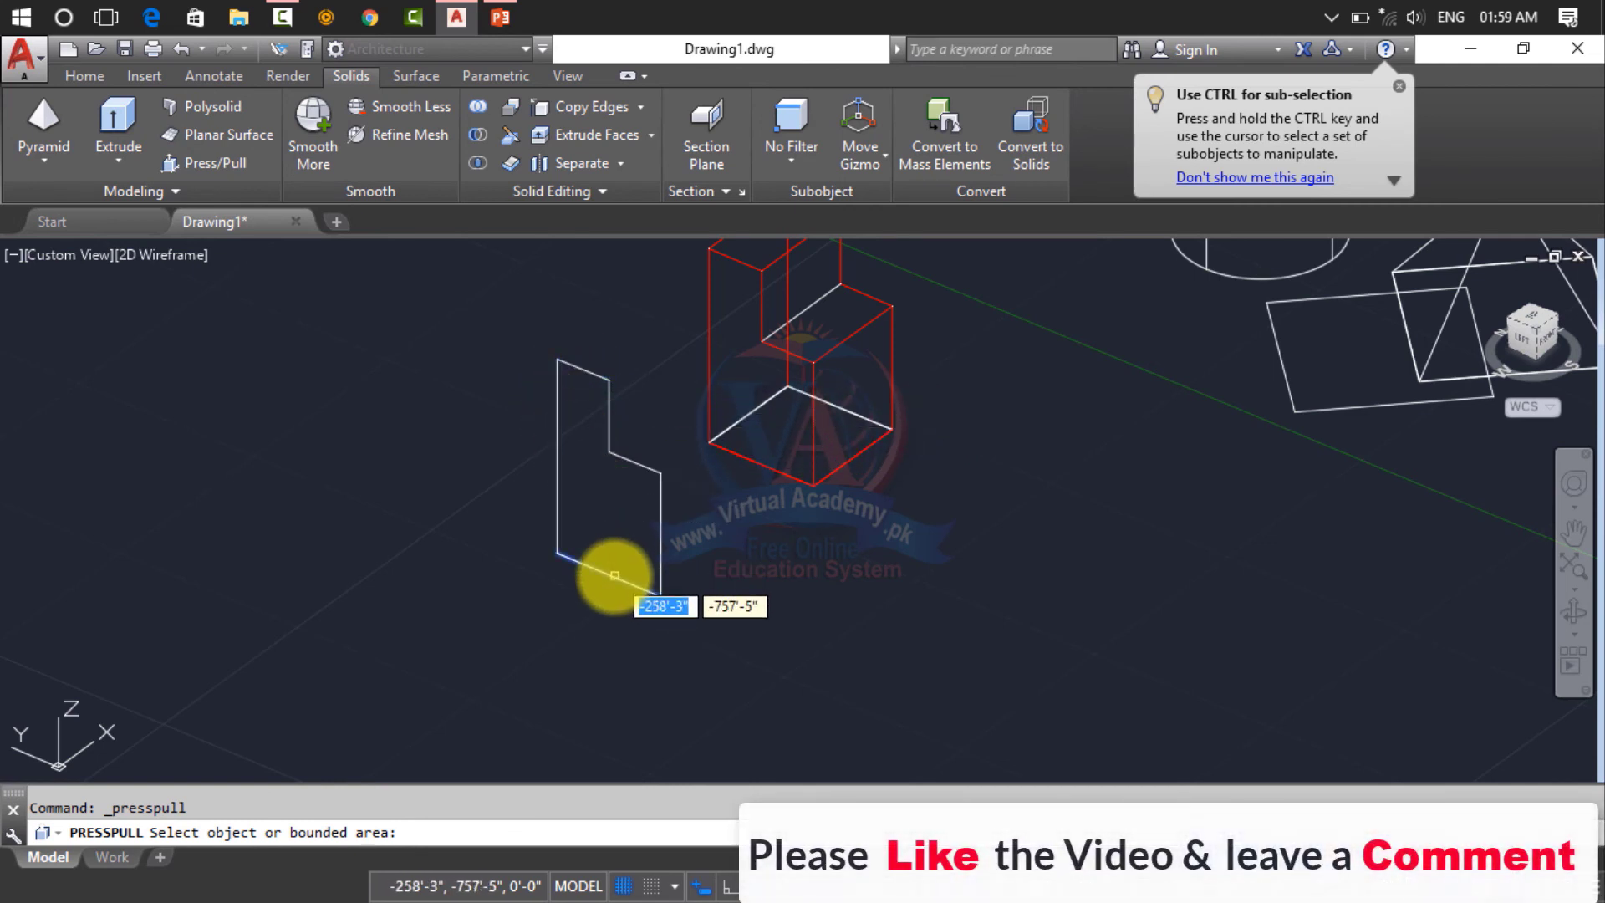
click(637, 464)
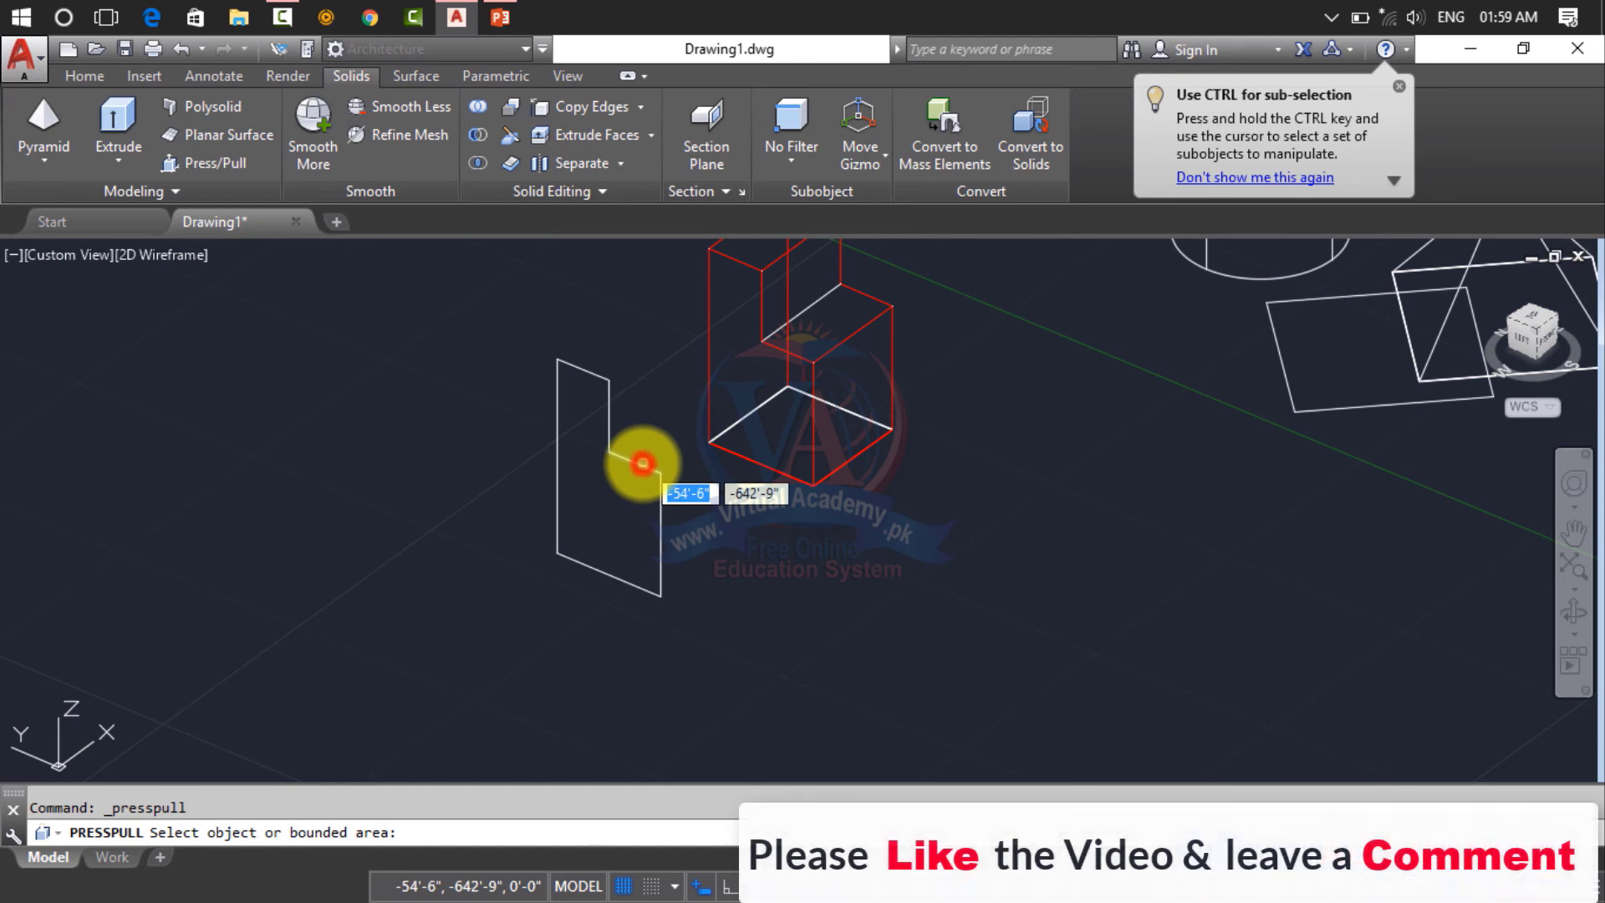
key(Escape)
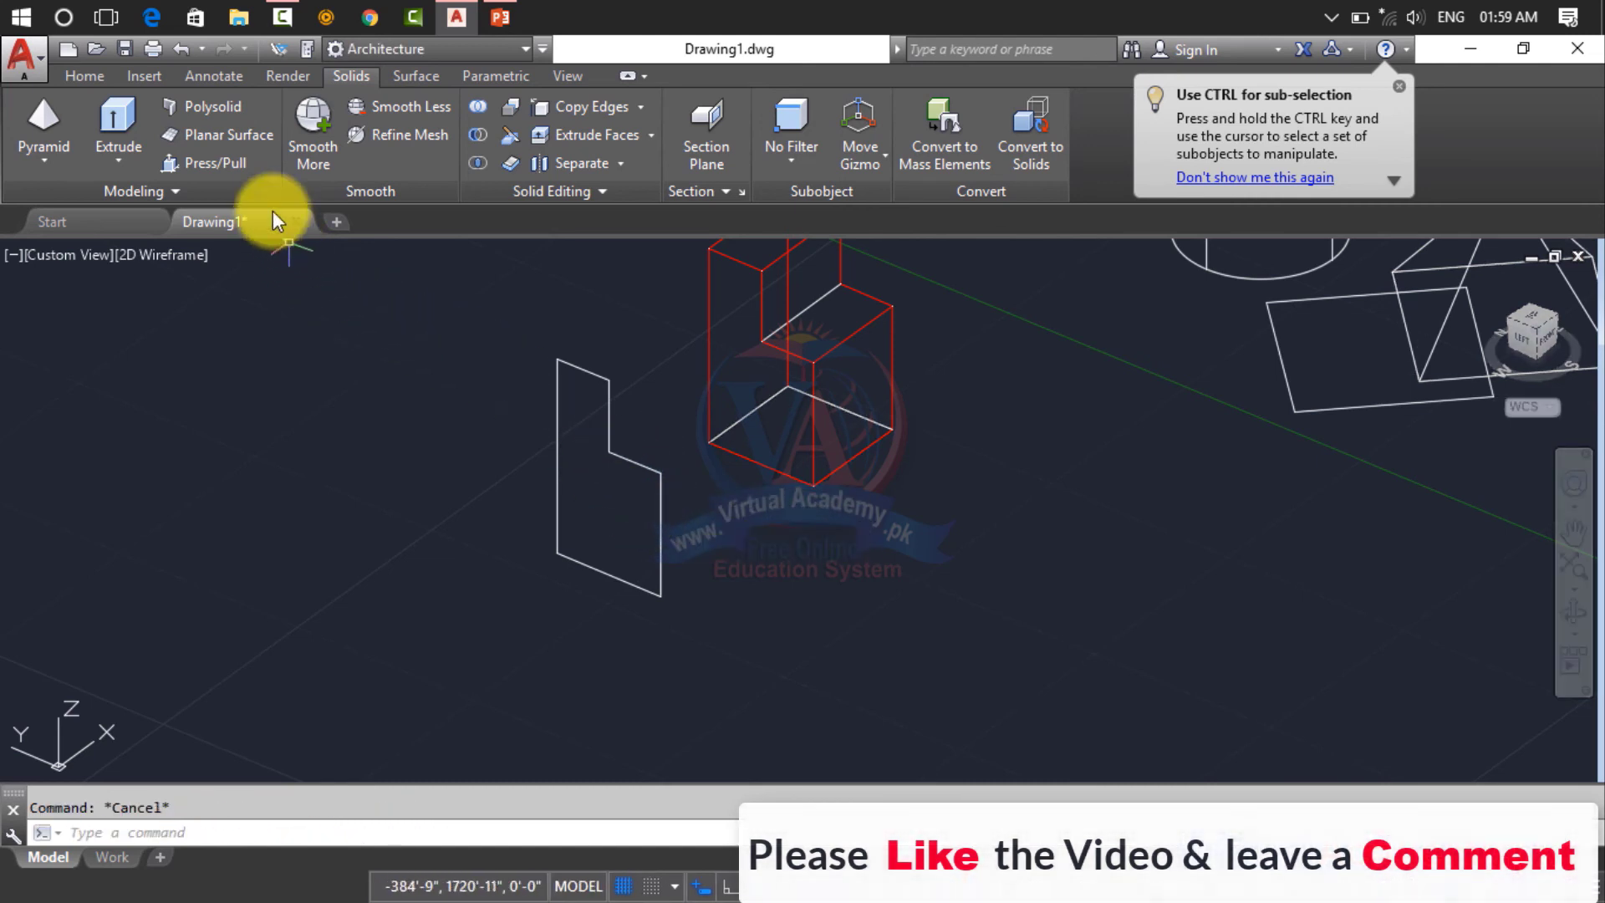
click(247, 166)
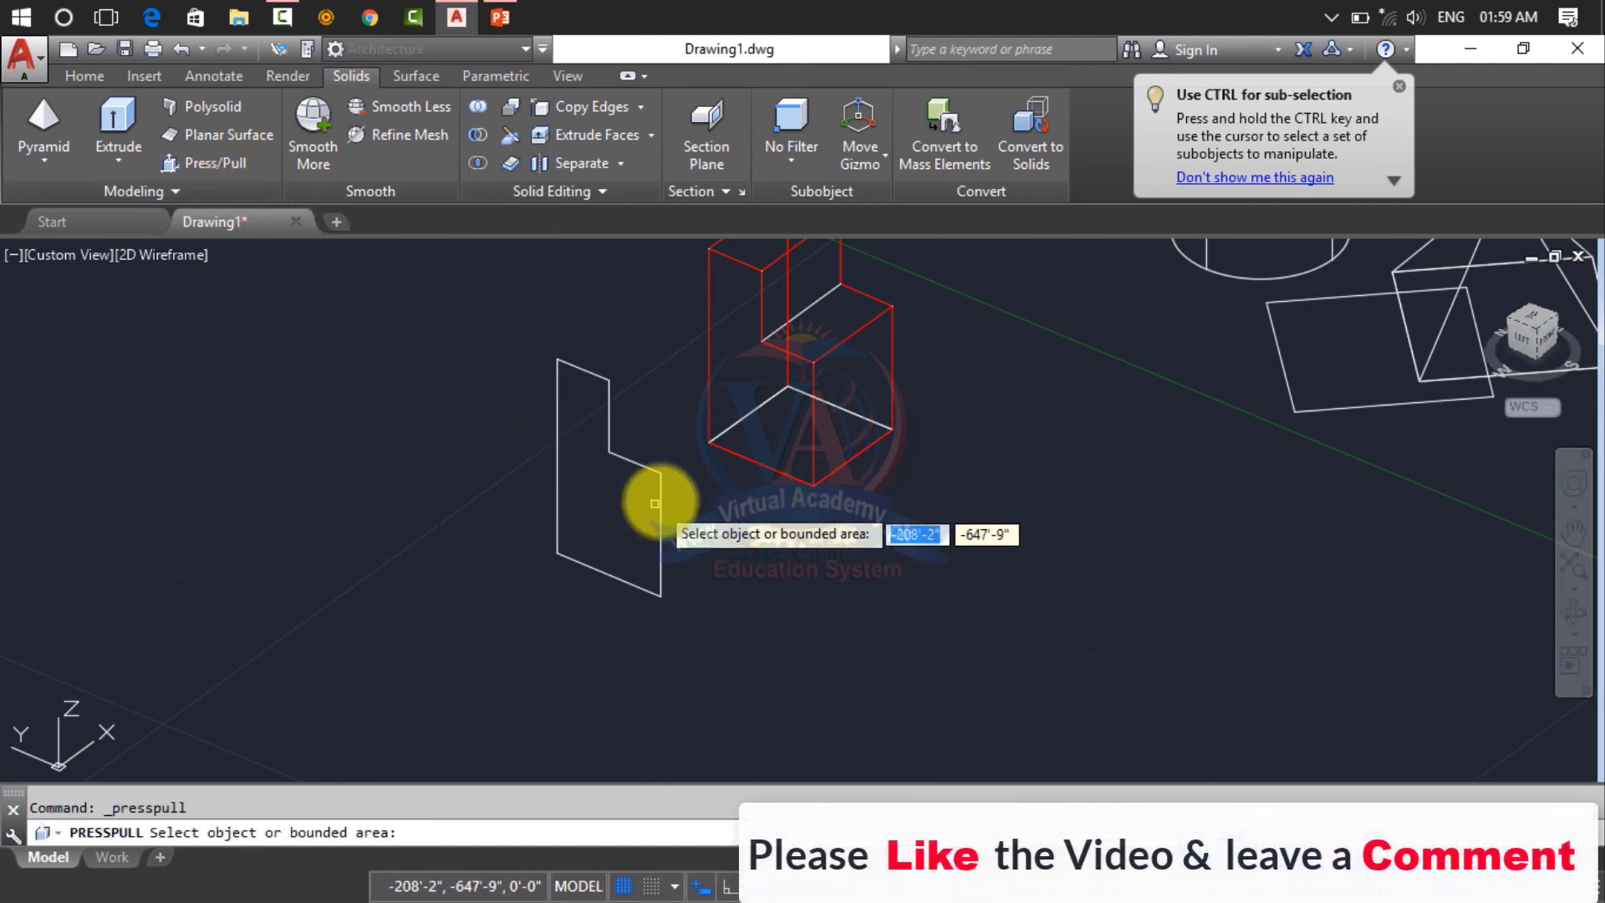
click(638, 362)
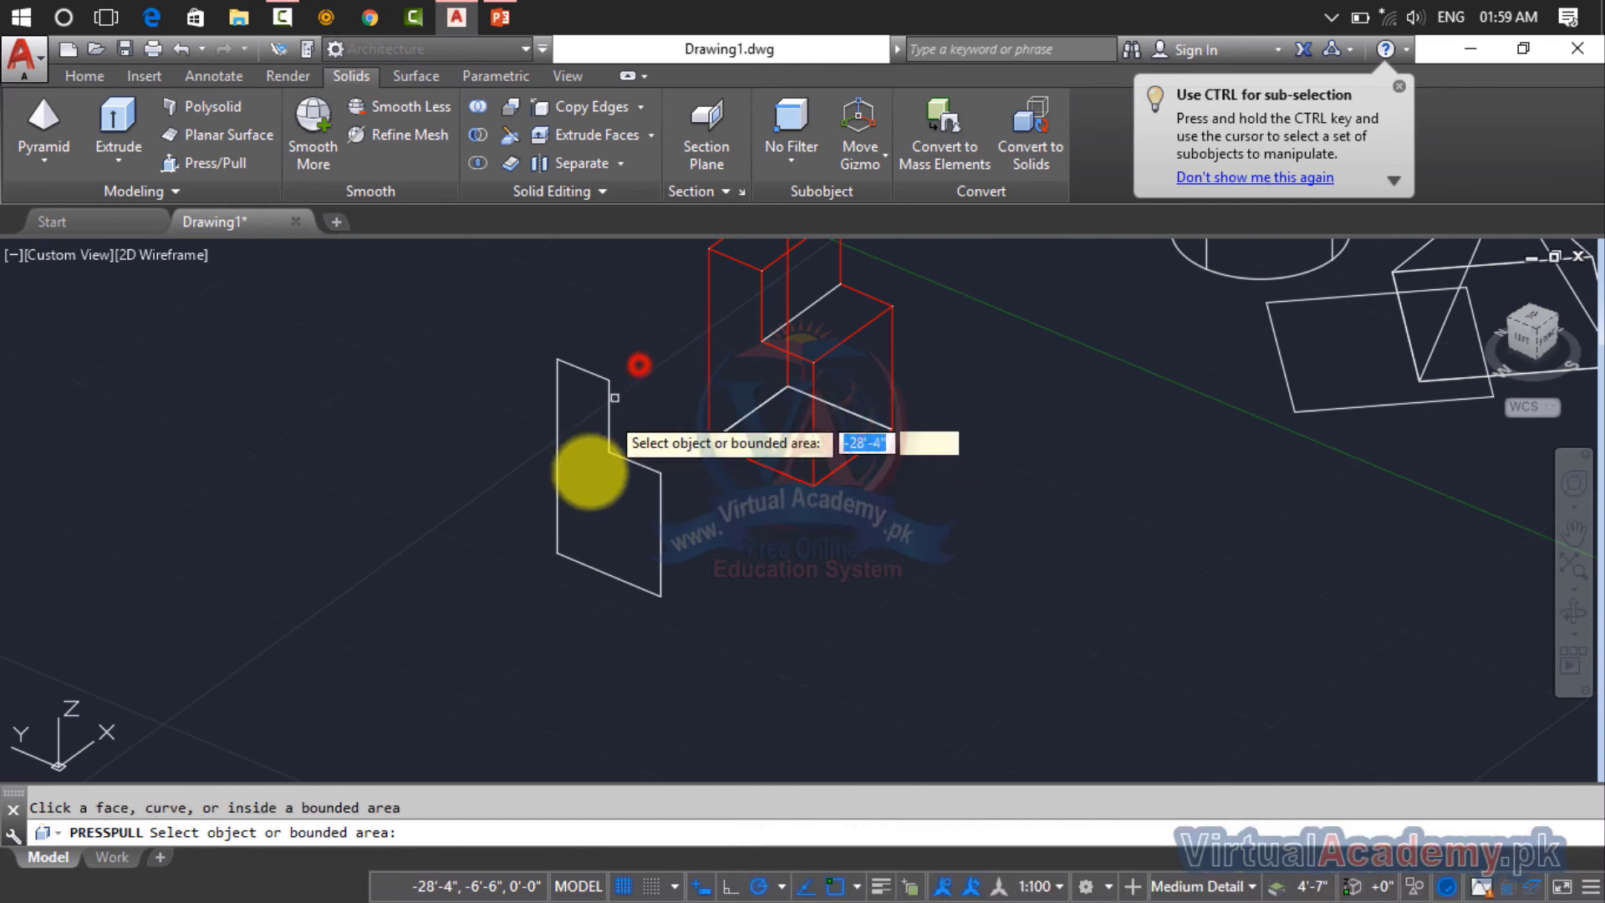
key(Escape)
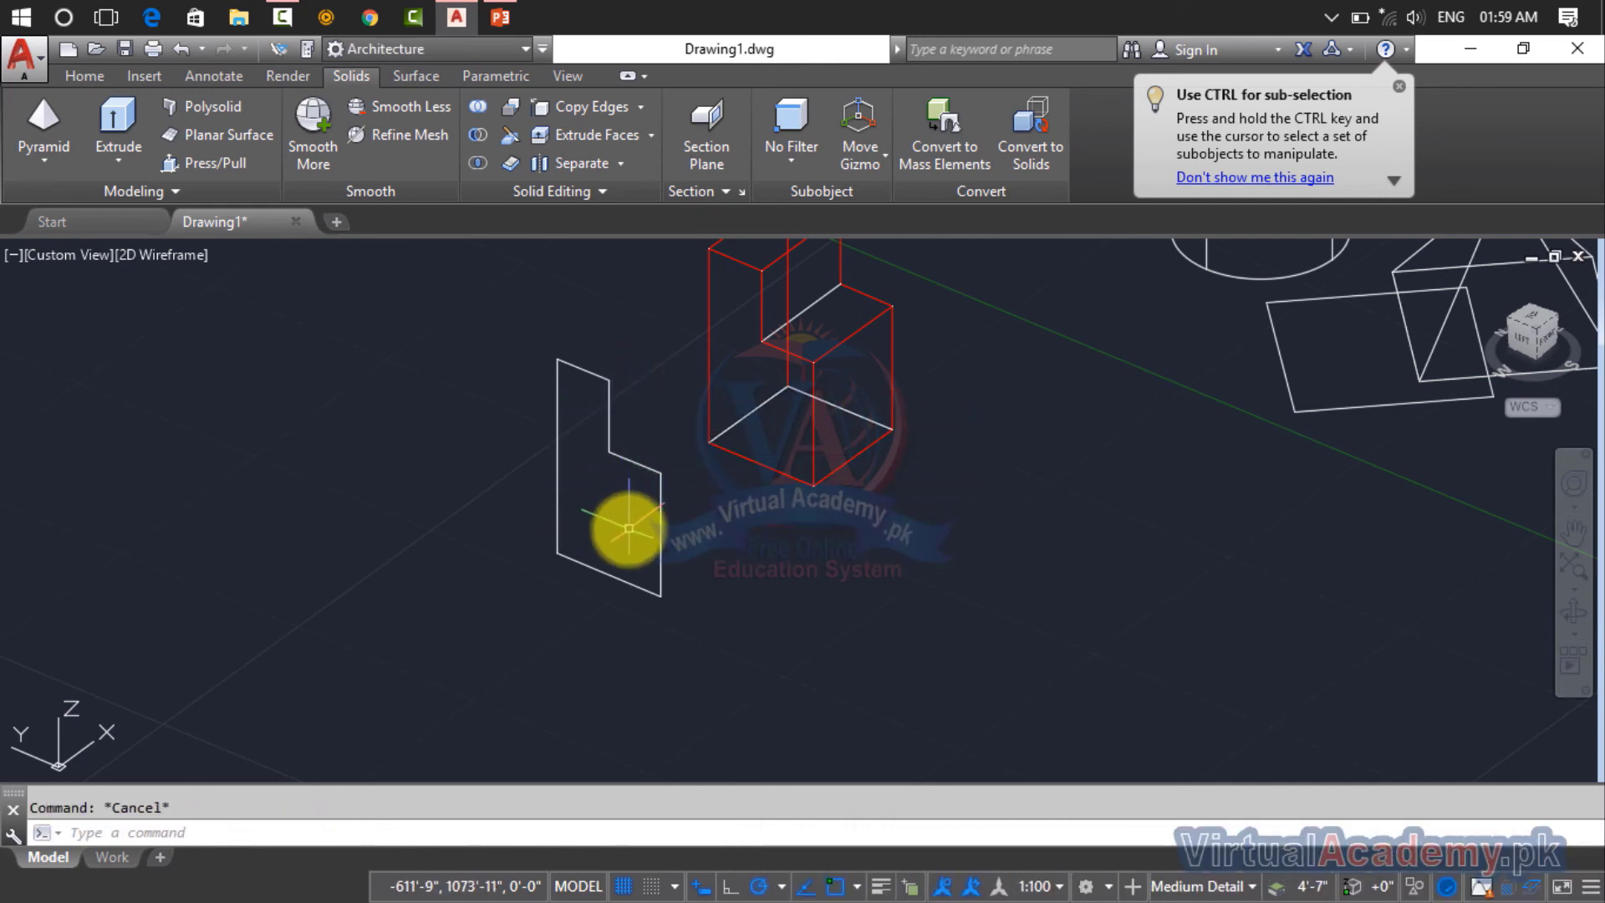
key(Return)
- Join the six L-outline edges into a single polyline
click(638, 464)
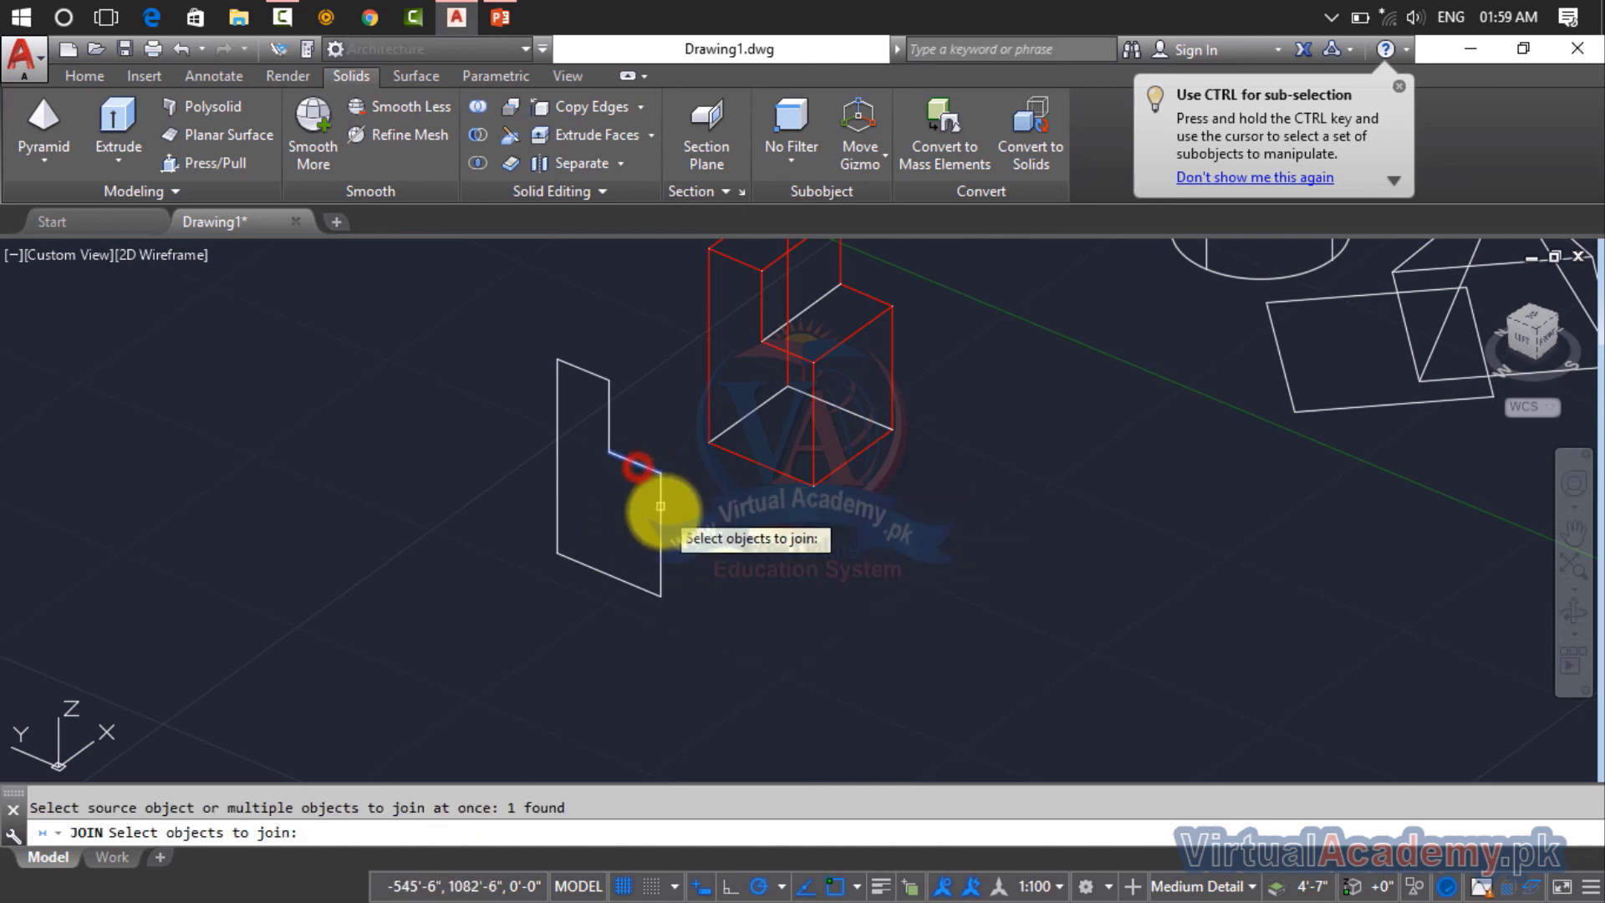
click(661, 518)
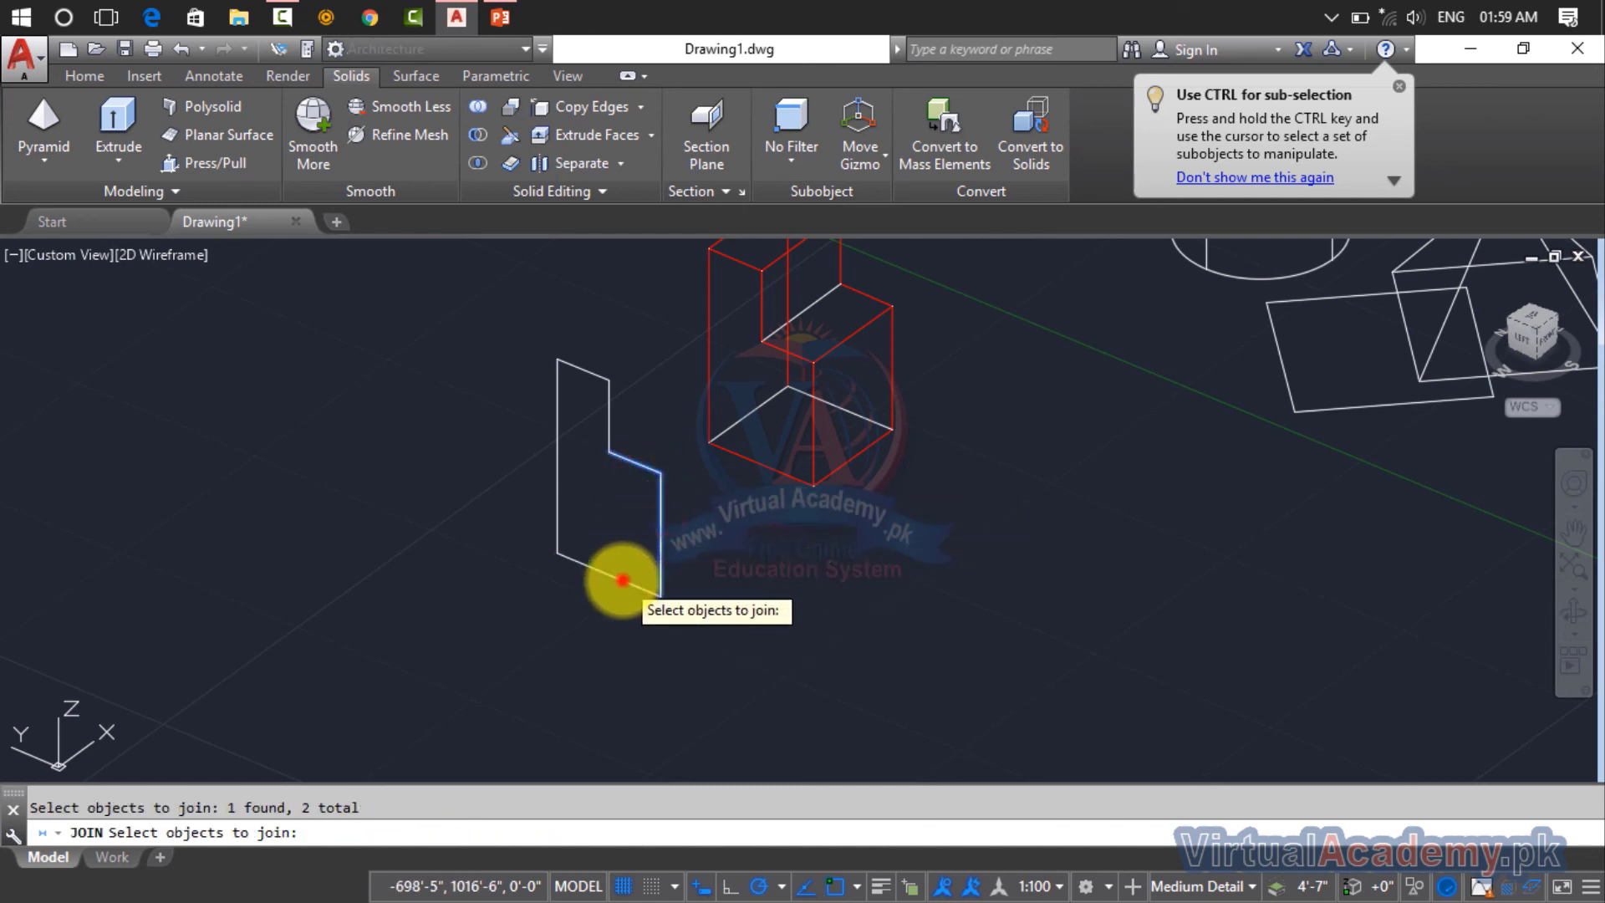
click(623, 579)
click(558, 523)
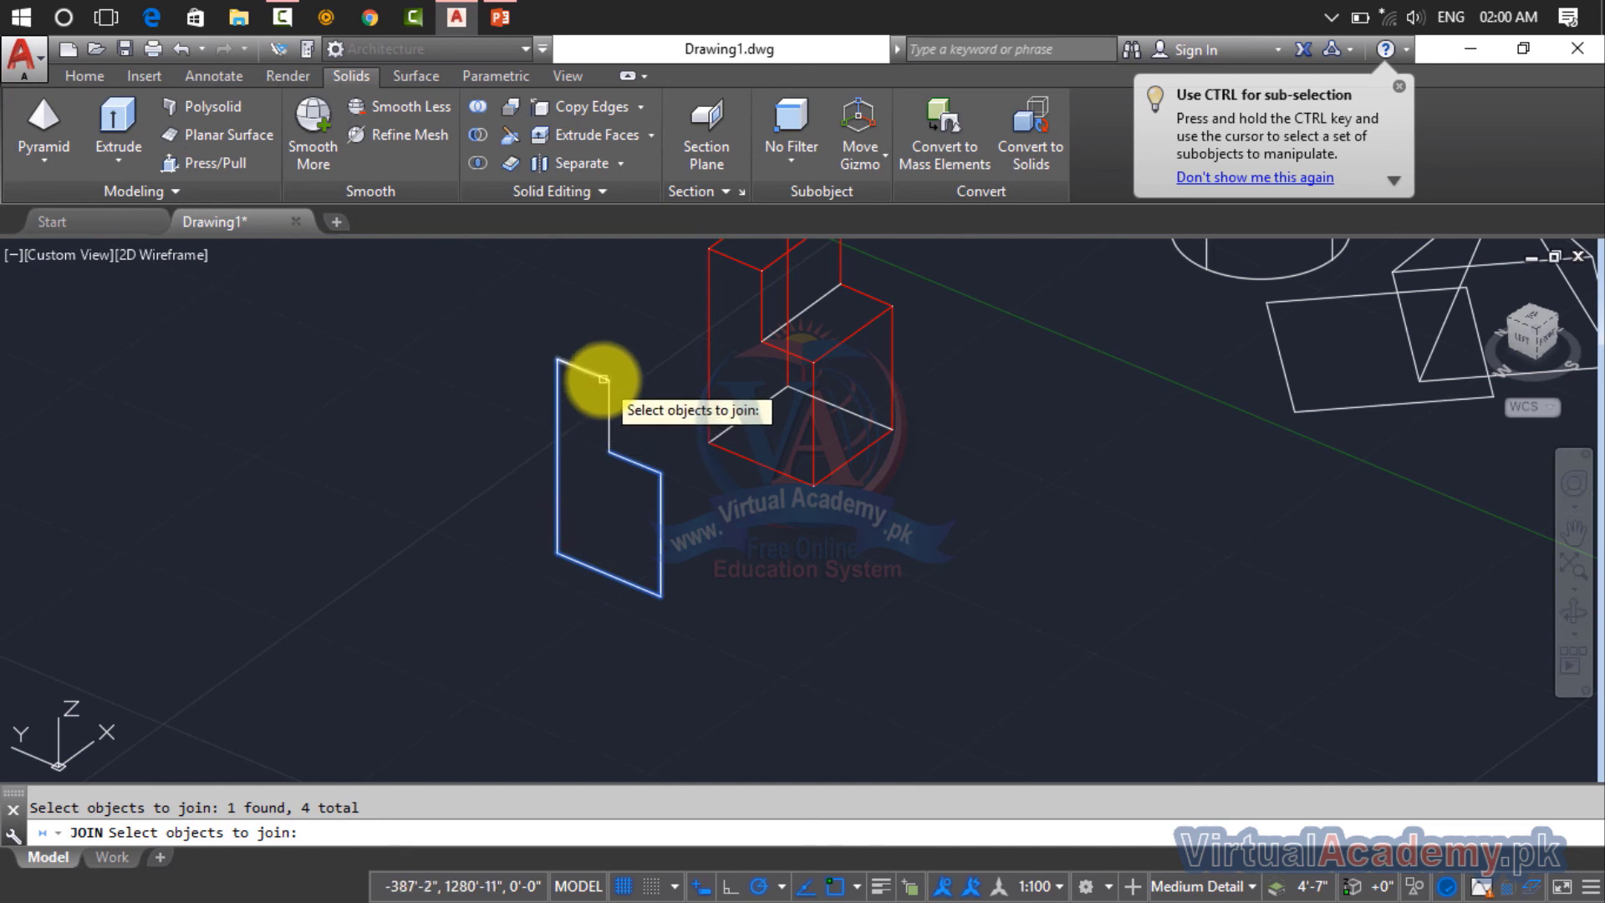
click(605, 380)
key(Return)
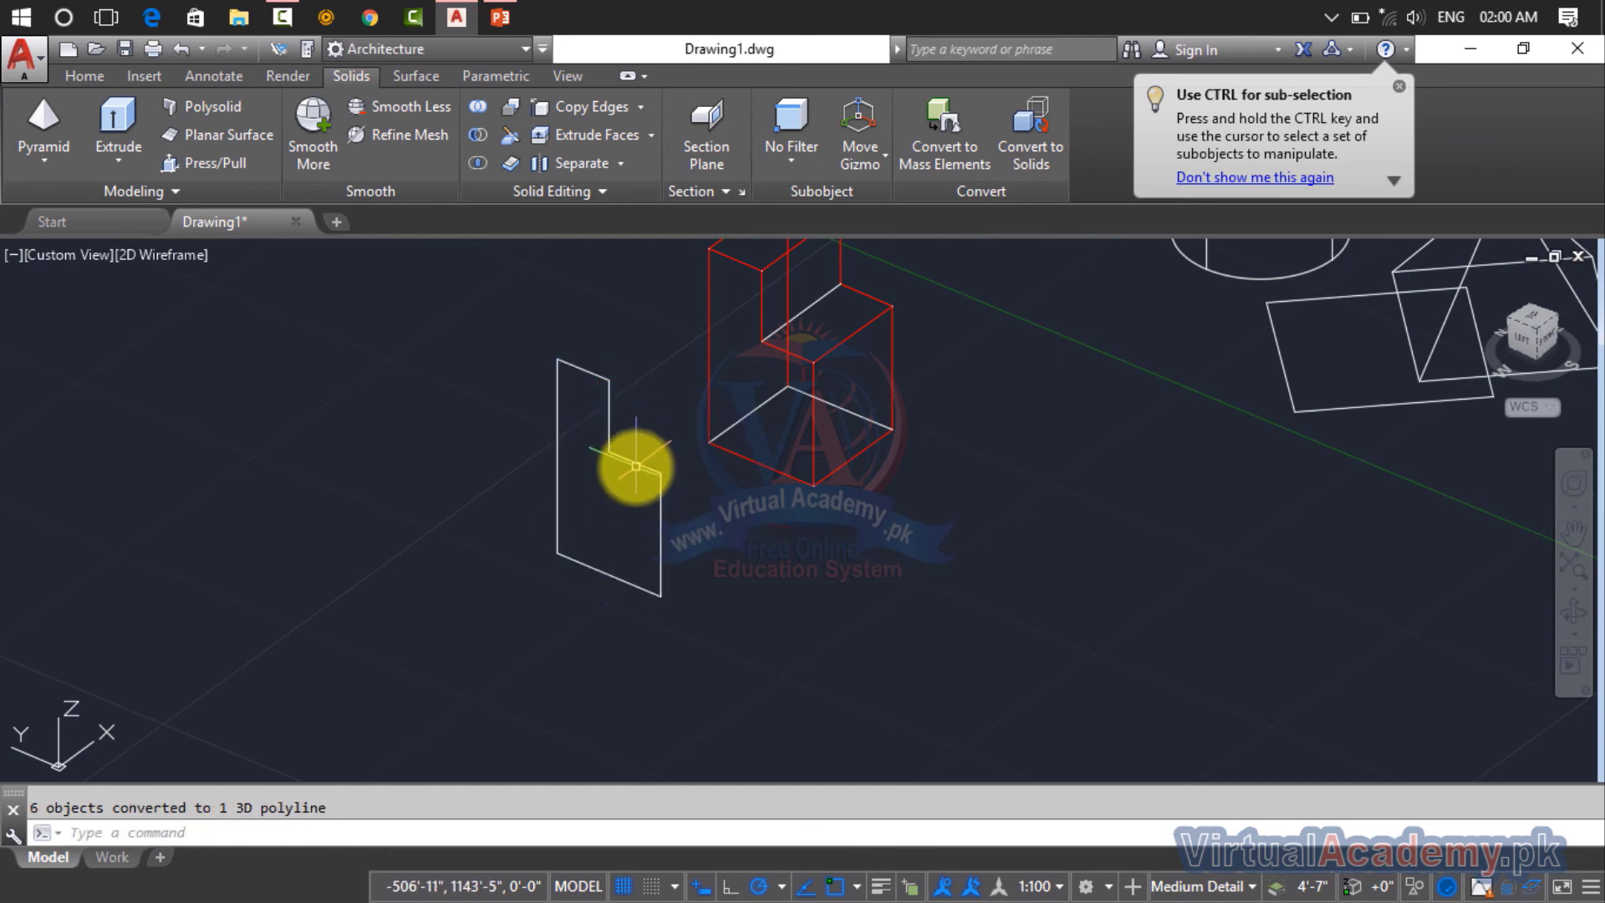
- Press-pull the outline into a solid, lengthen its front face and raise the back wall
click(227, 163)
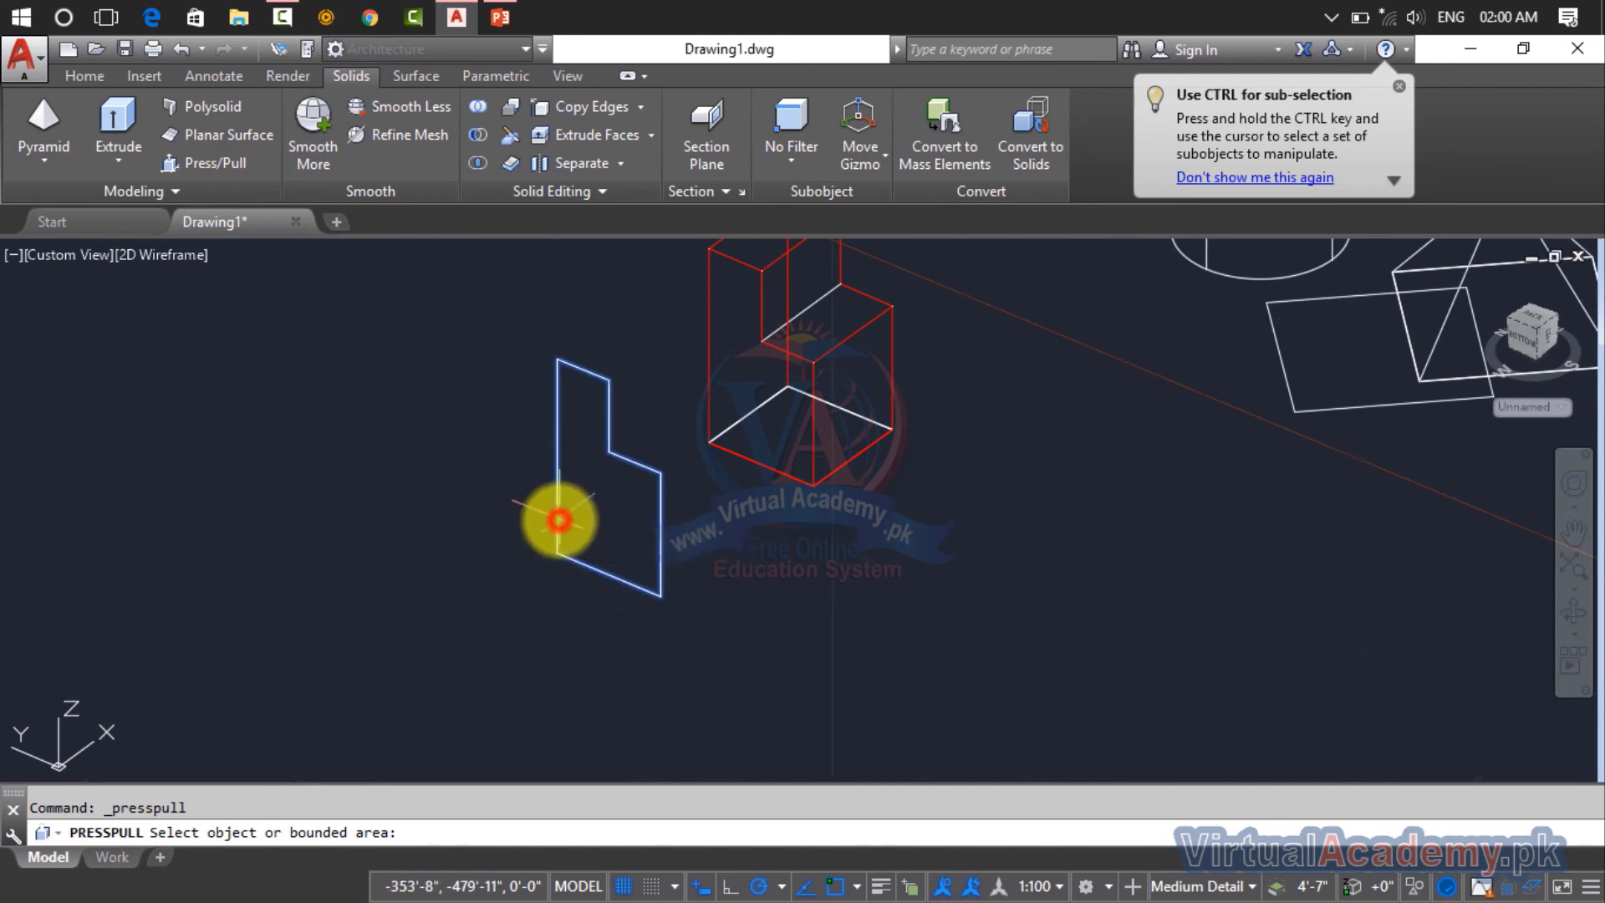
click(304, 585)
middle_drag(653, 616, 693, 520)
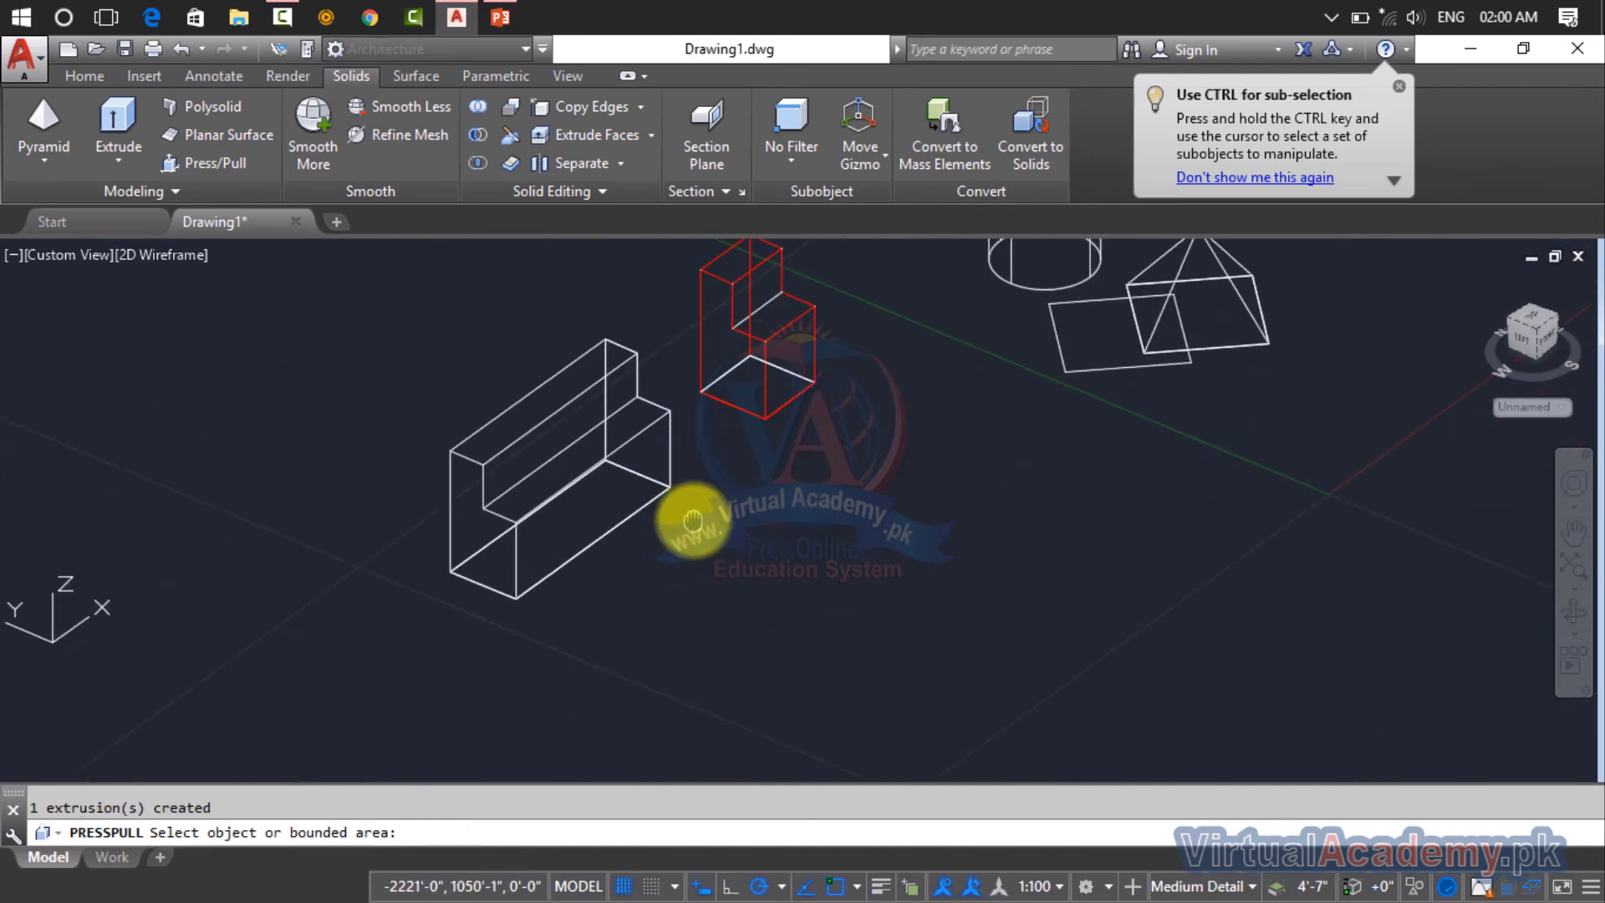
click(586, 500)
click(799, 627)
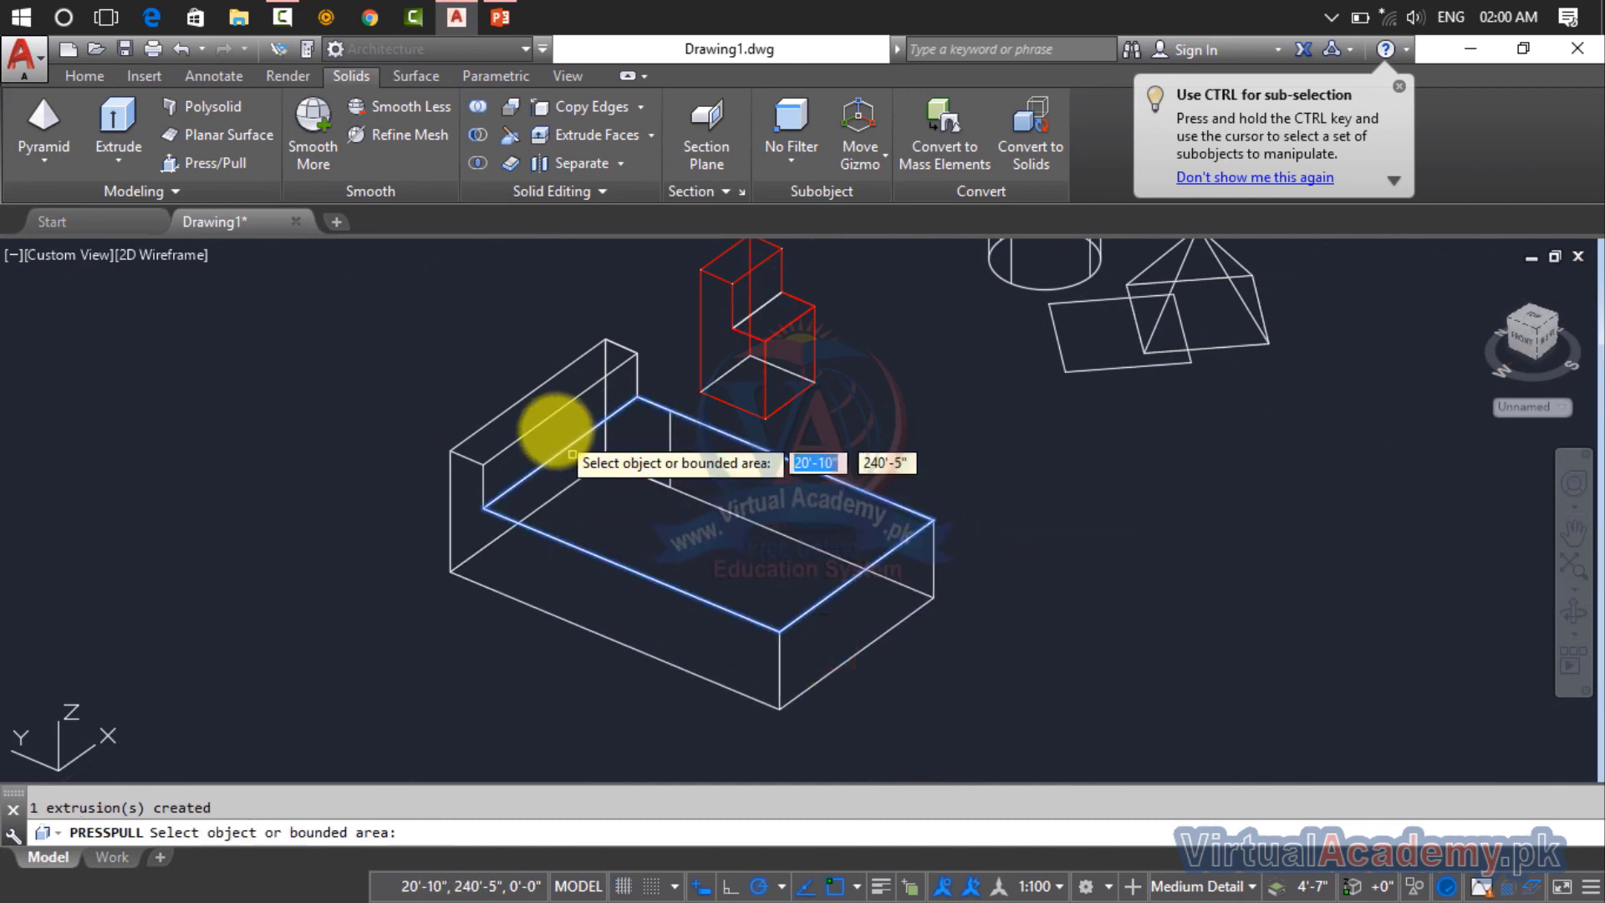
click(538, 410)
click(535, 280)
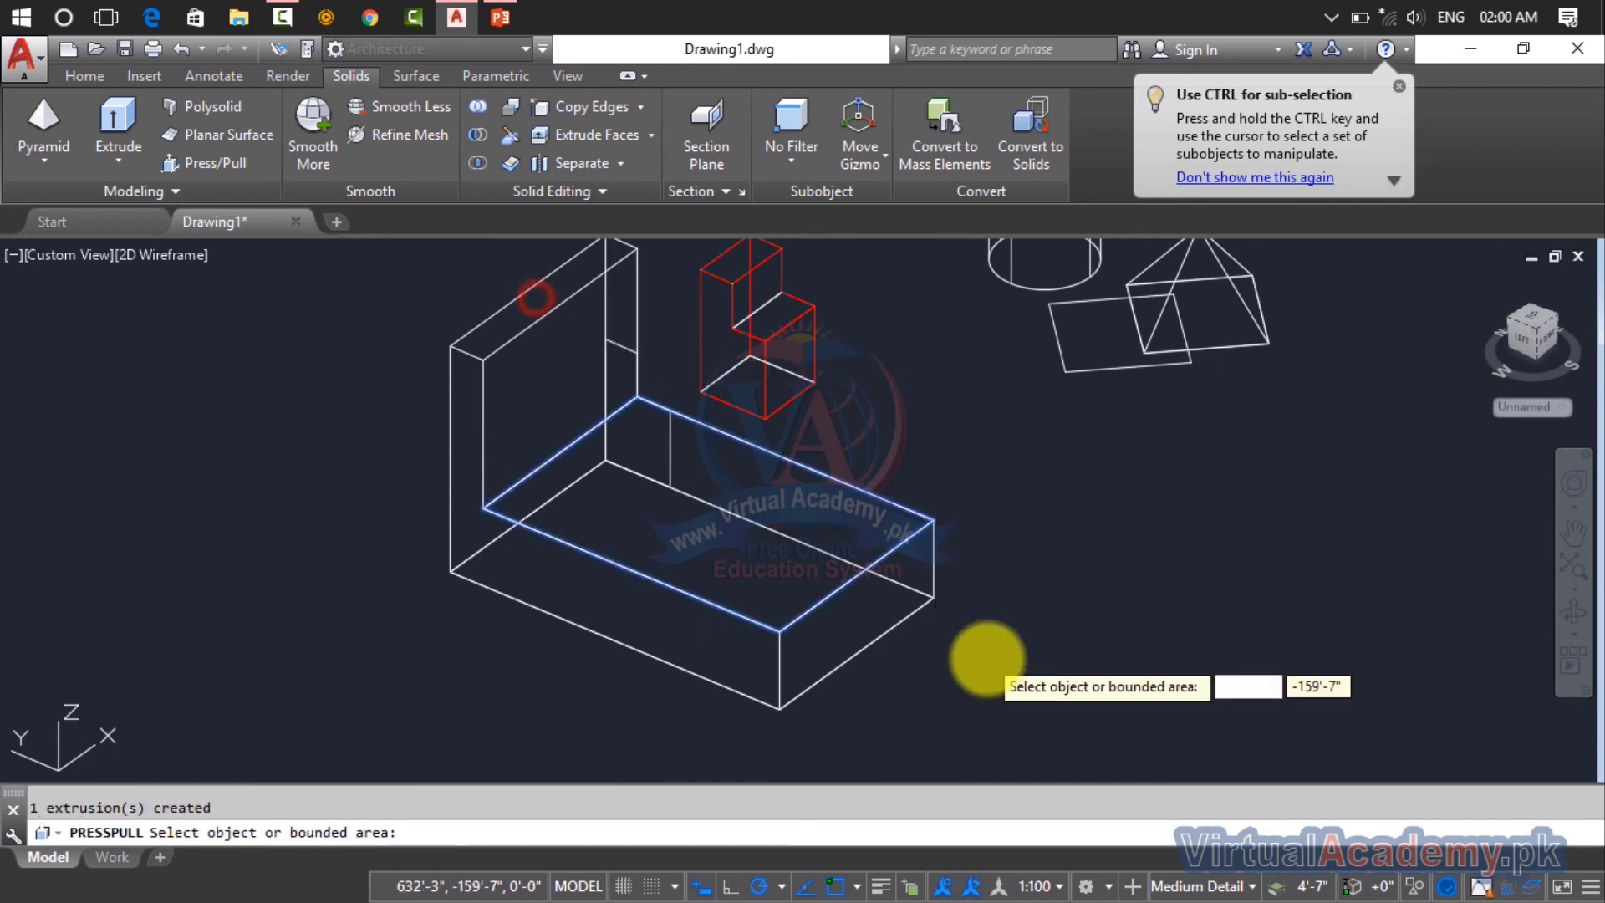
key(Return)
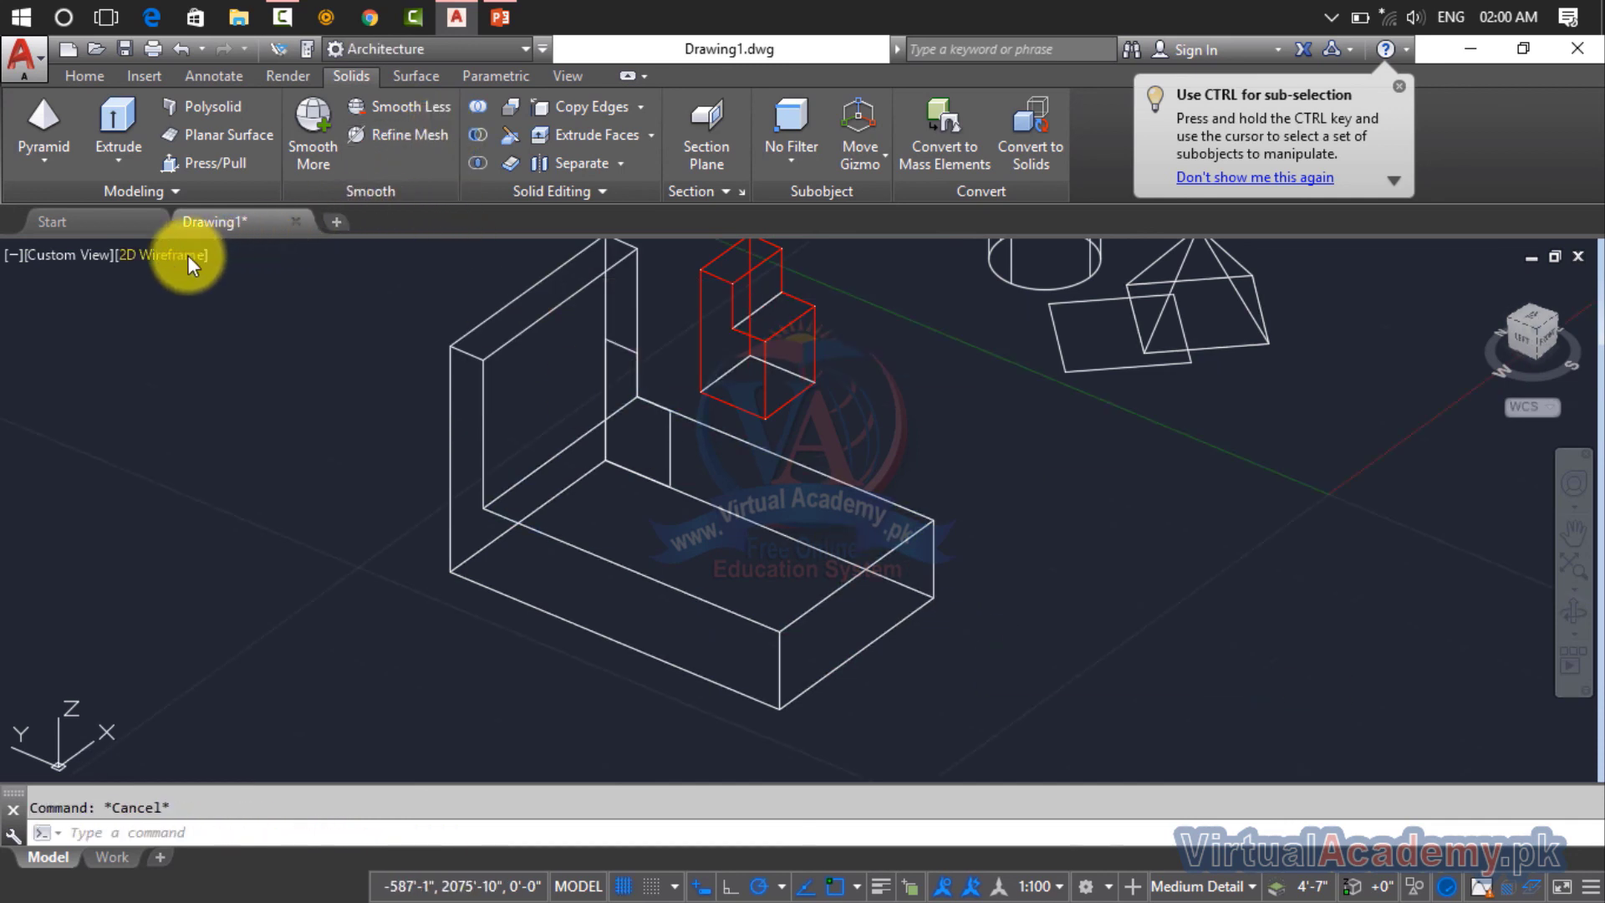
click(187, 254)
- Display the model with Realistic shading
click(264, 388)
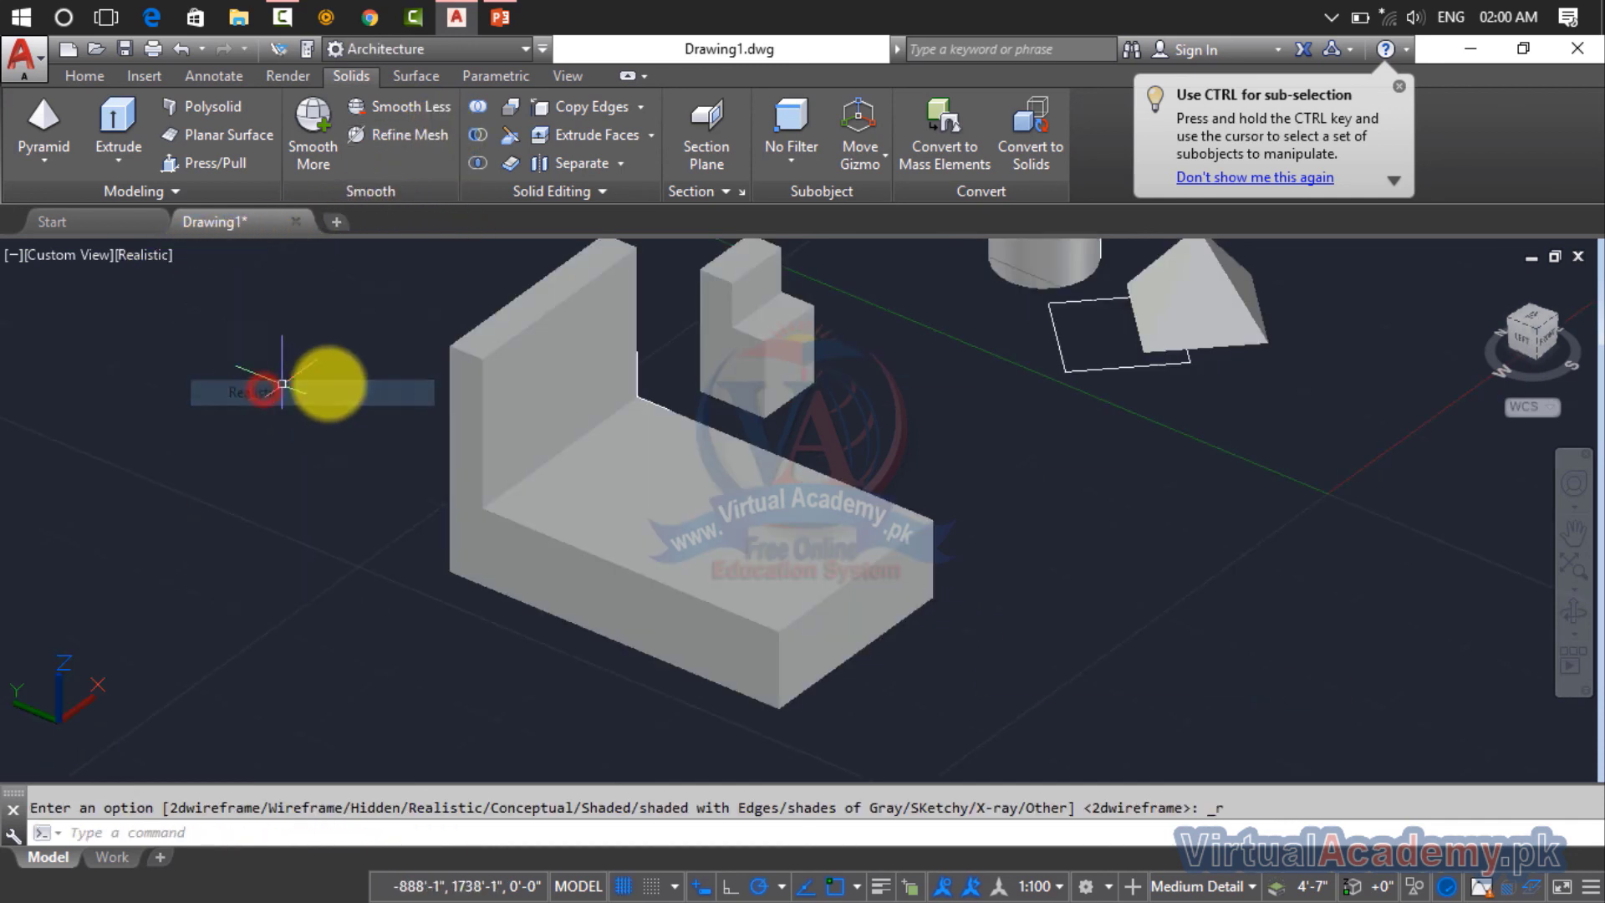
scroll(537, 526, down, 3)
scroll(591, 384, up, 2)
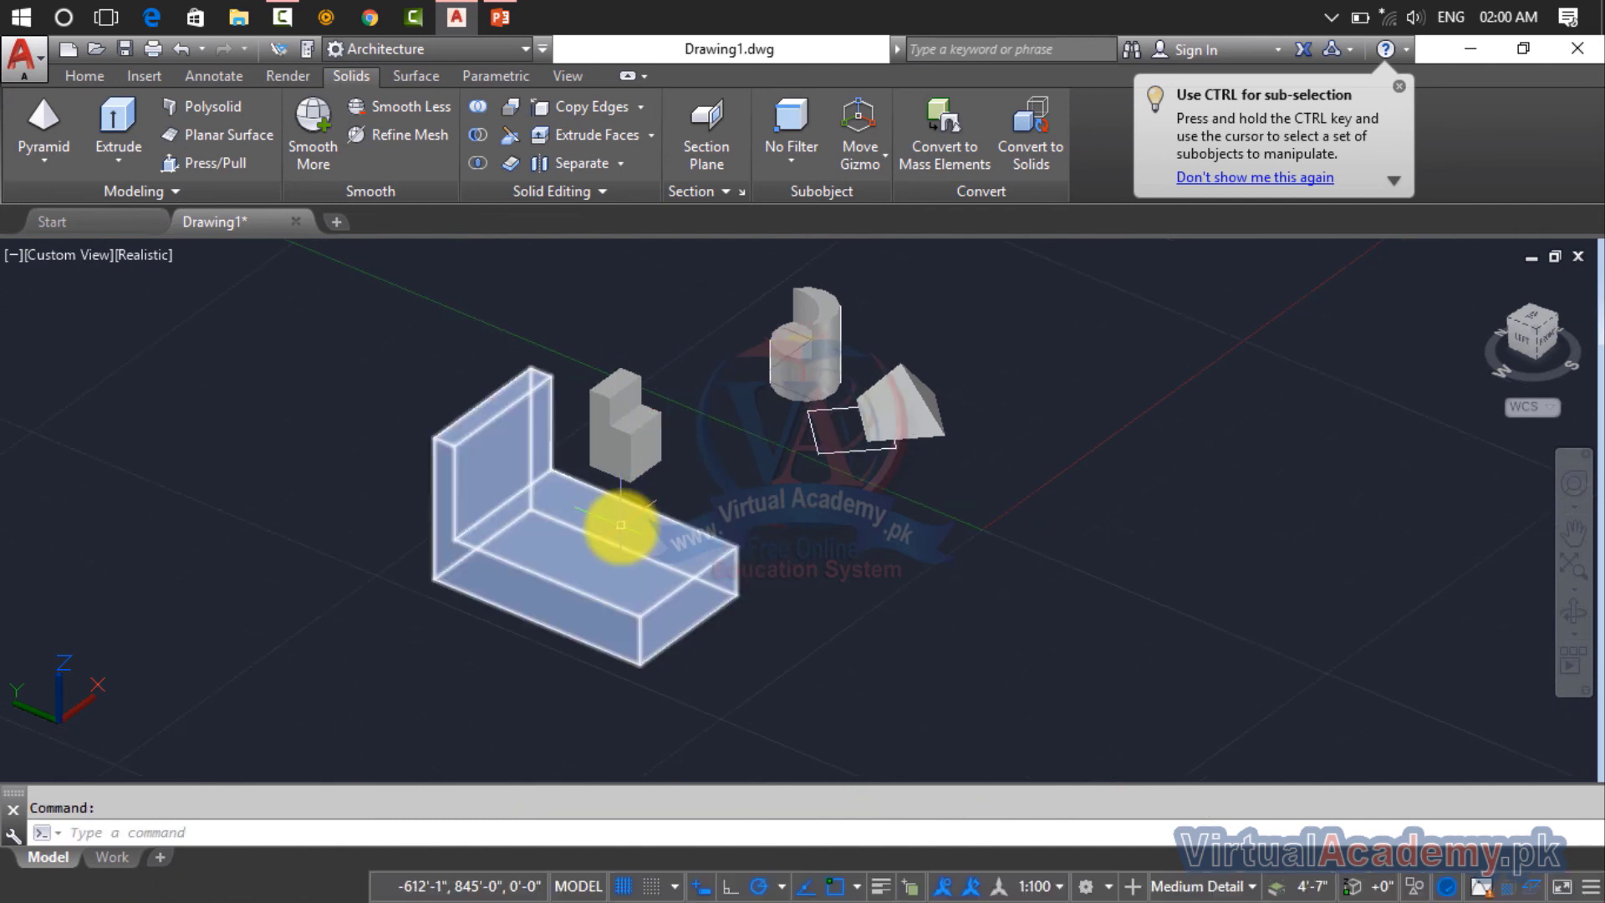
- Select all nine objects and delete them, leaving model space empty
click(1020, 358)
click(351, 677)
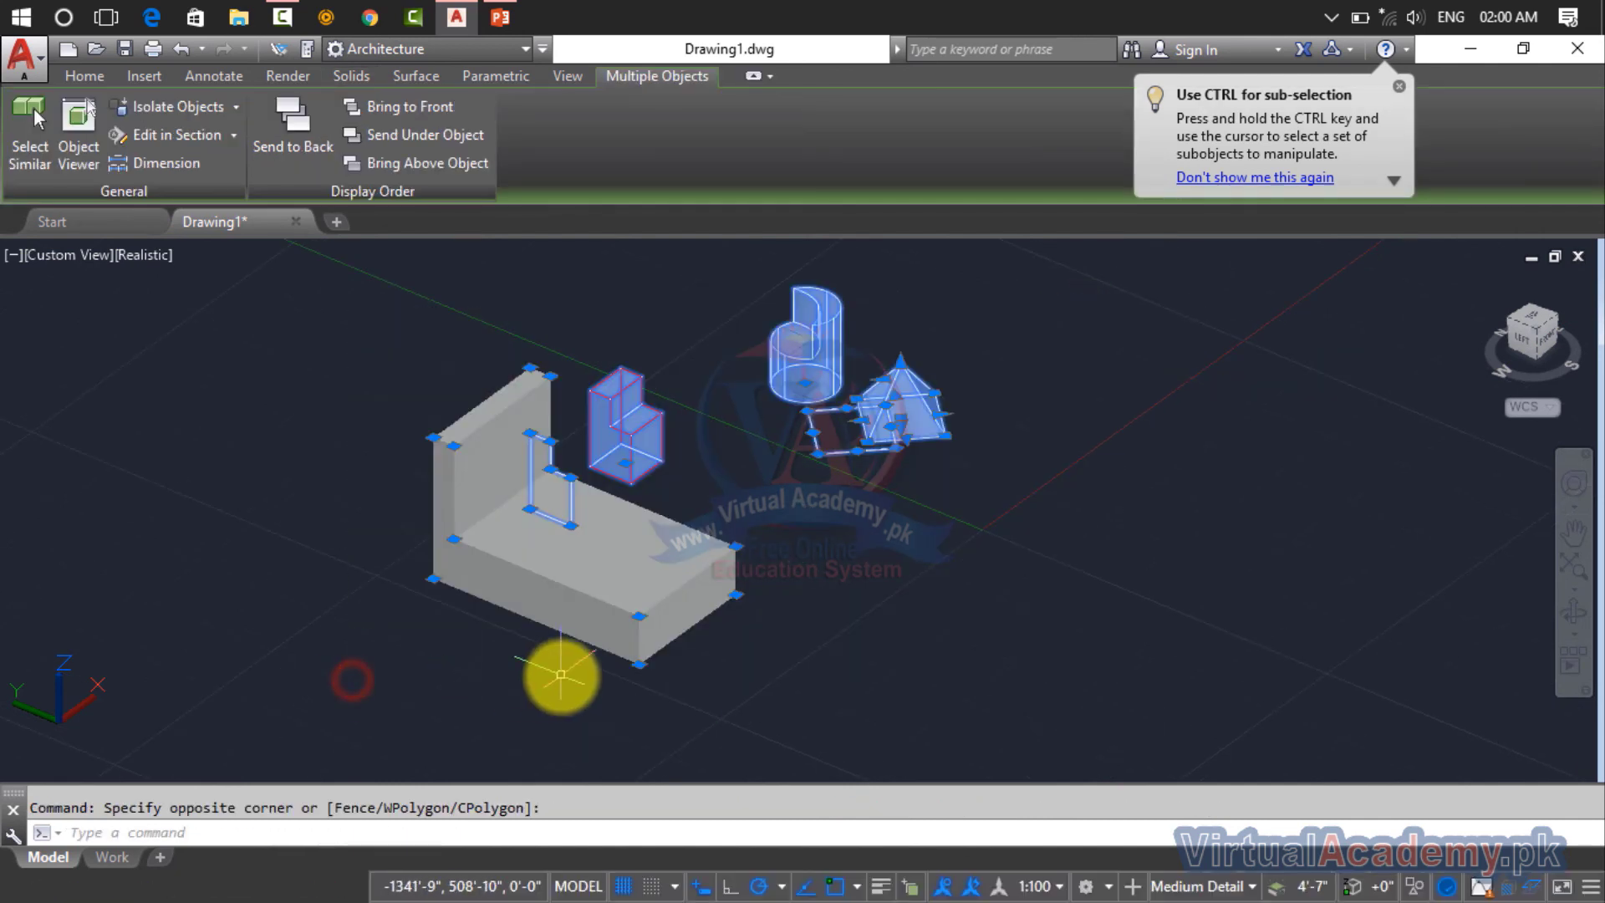
key(ctrl+a)
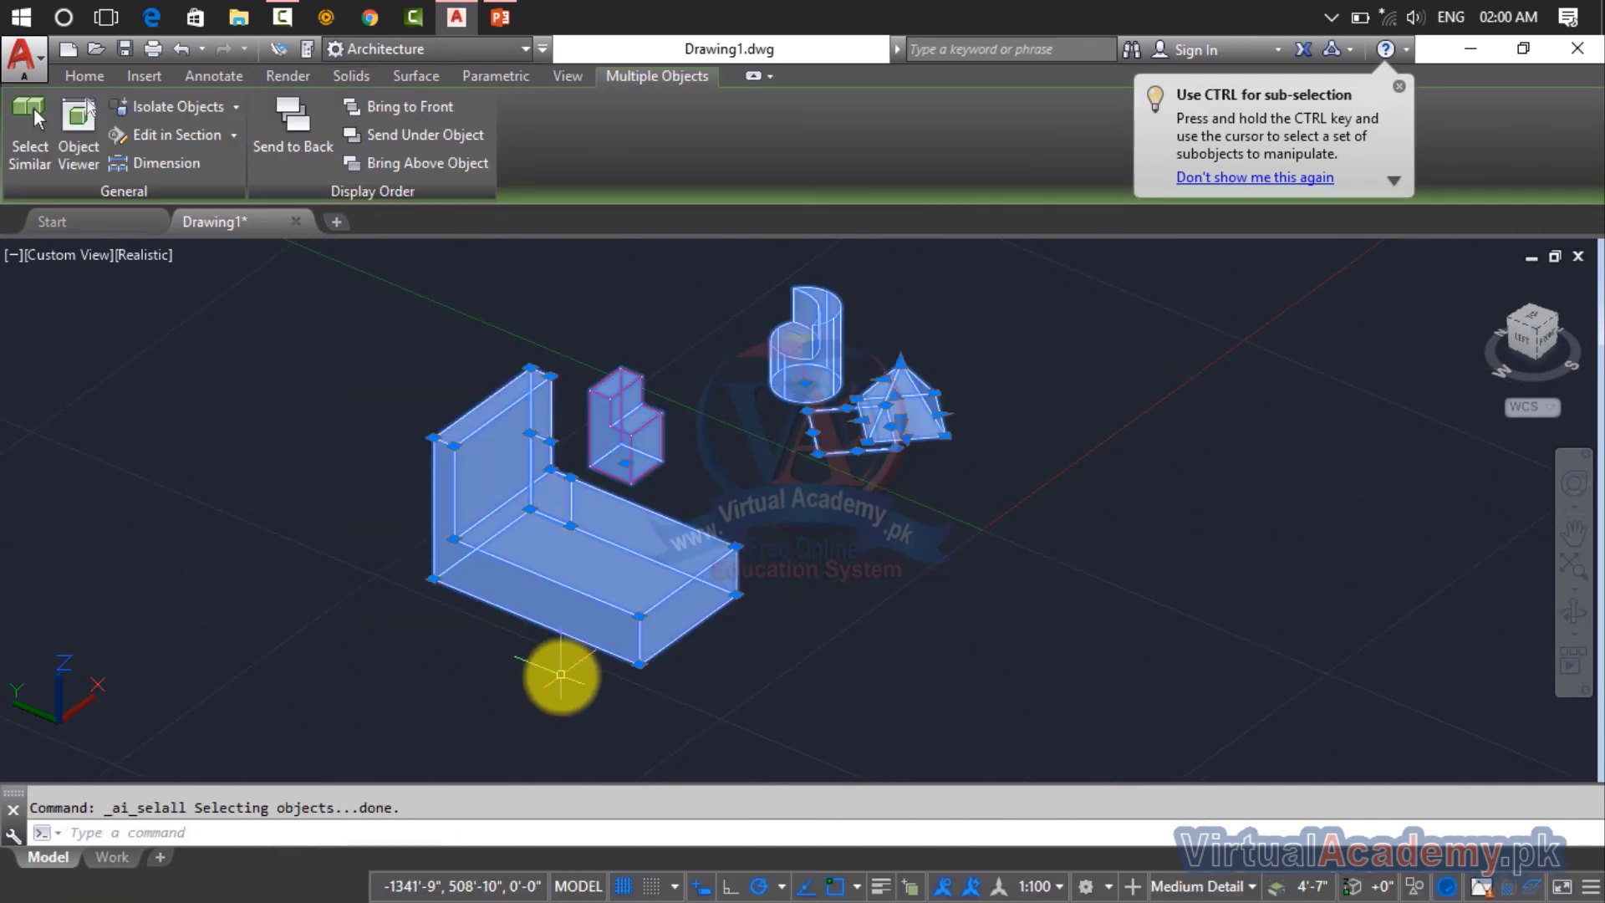
key(Delete)
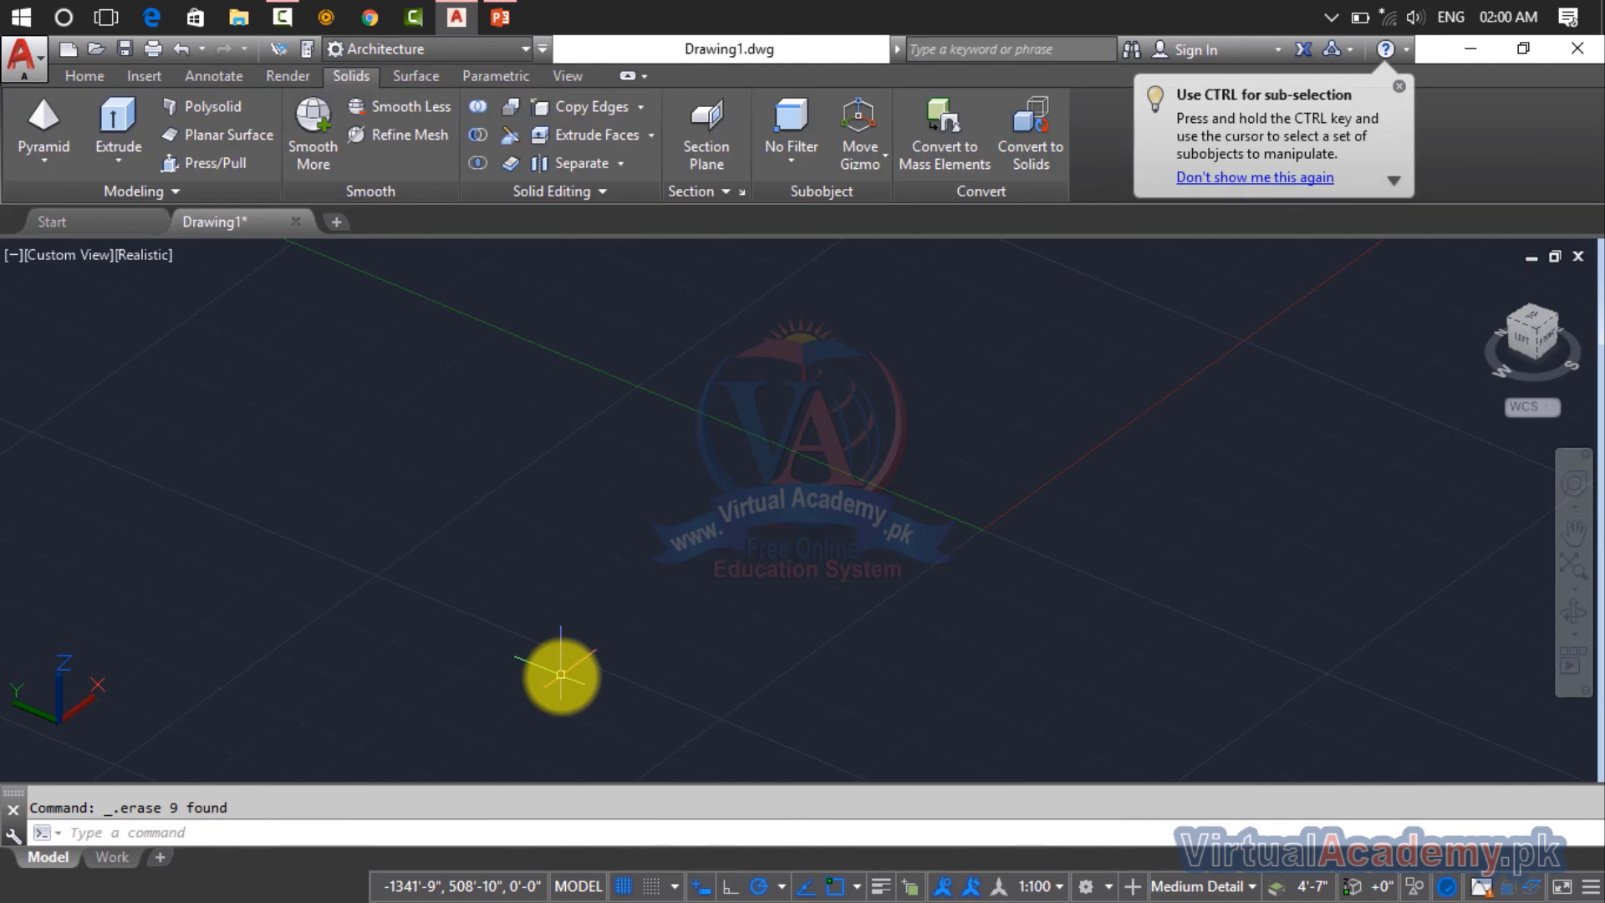